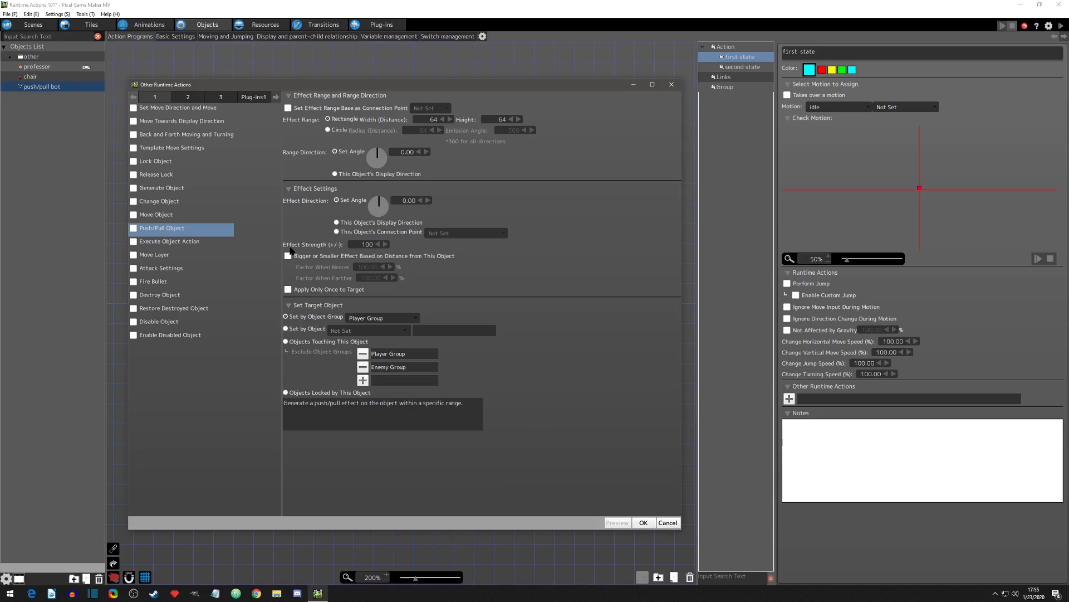
Step: Set the Push/Pull Object action's effect strength to 20 and add the action to the first state
double_click(360, 244)
type("20")
key("Return")
left_click(394, 244)
left_click(644, 523)
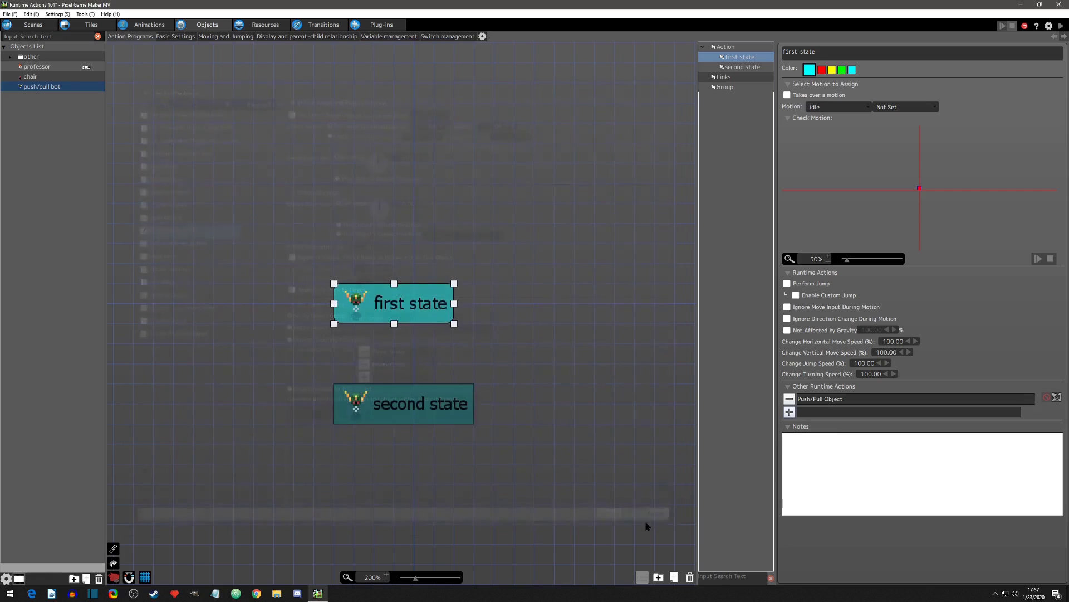
Step: Run the game and walk the professor into the push/pull bot's range from its right side to test the effect
left_click(1062, 26)
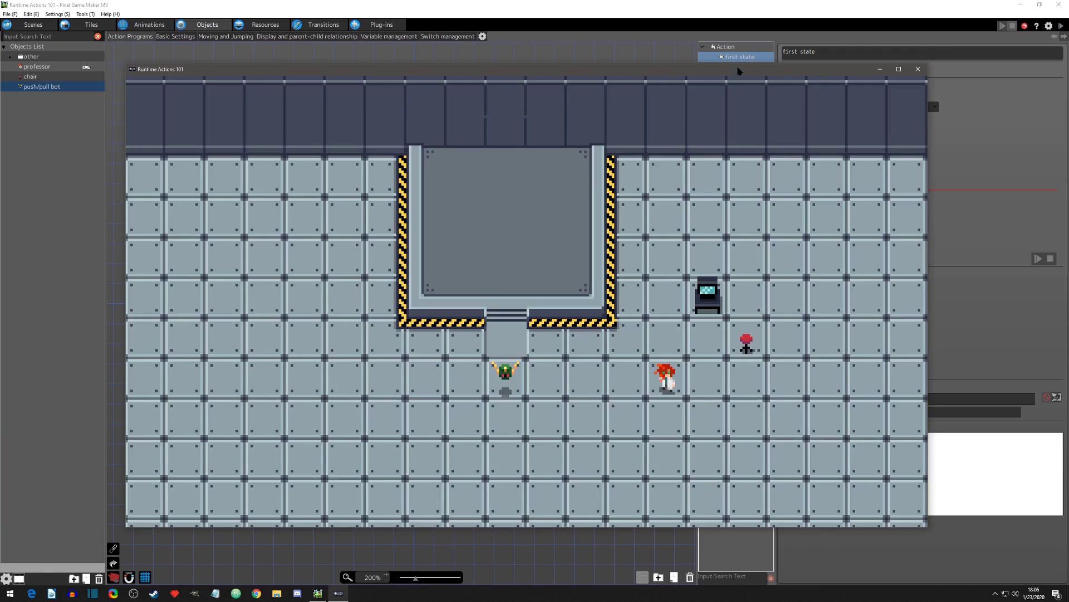
key("Right")
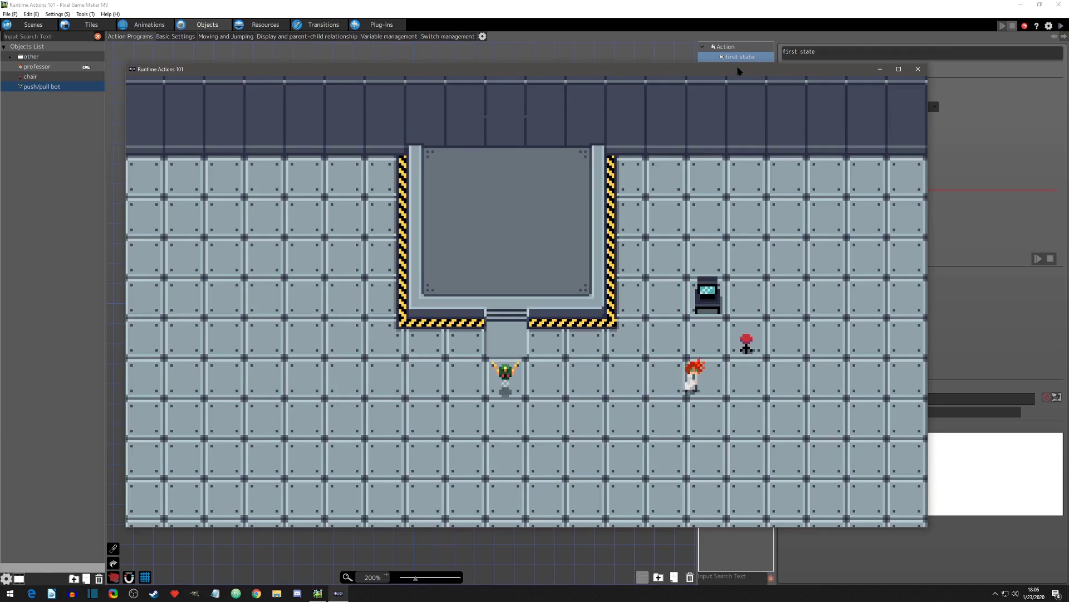
key("Left")
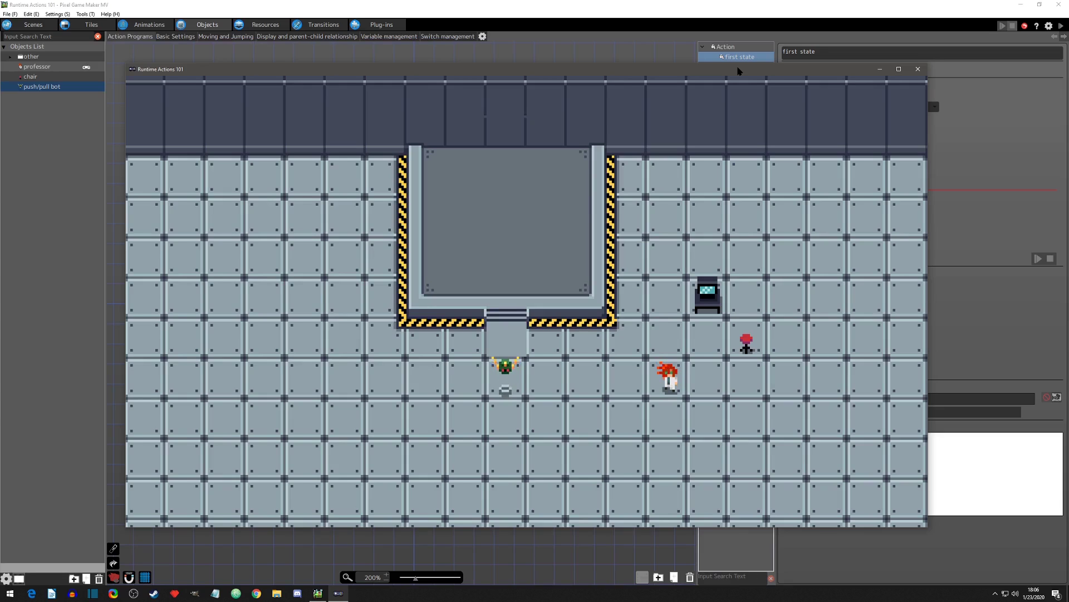
key("Left")
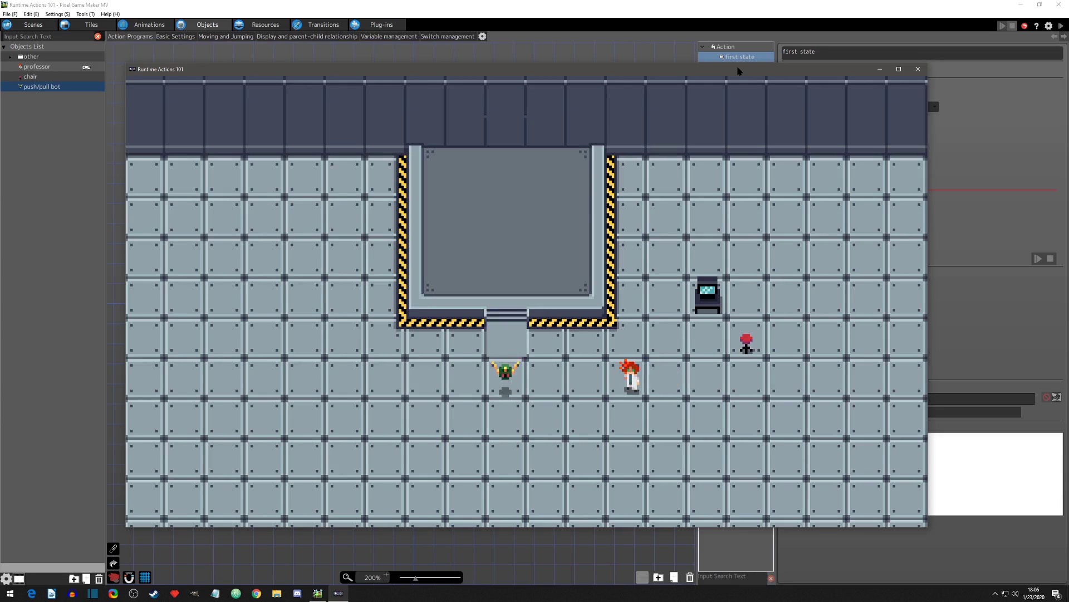
key("Left")
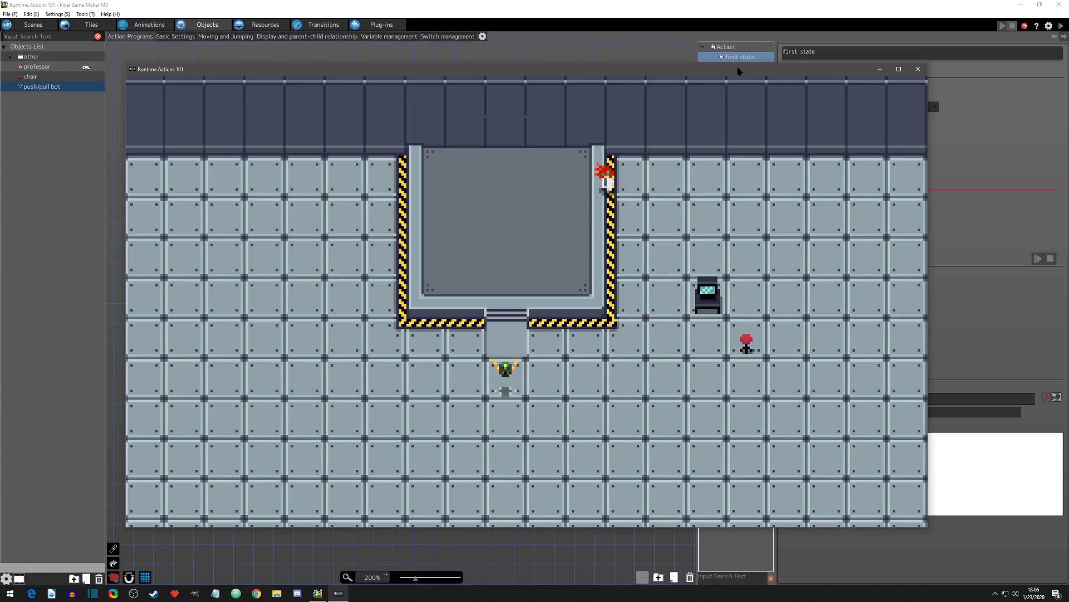
Step: Return to the editor and compare the runtime actions of the push/pull bot's first state and second state
left_click(1005, 333)
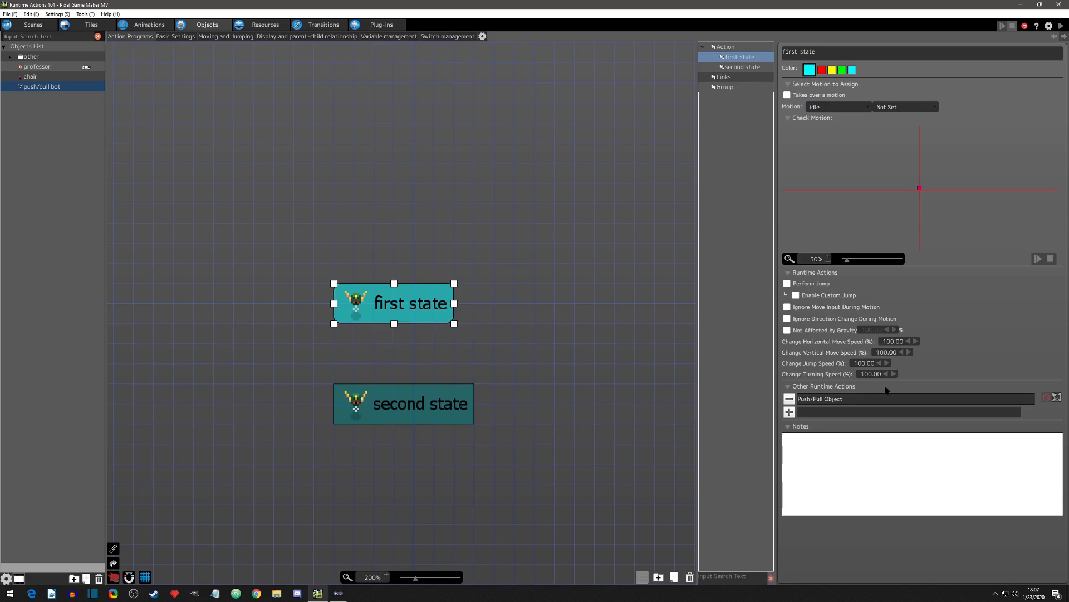
left_click(407, 405)
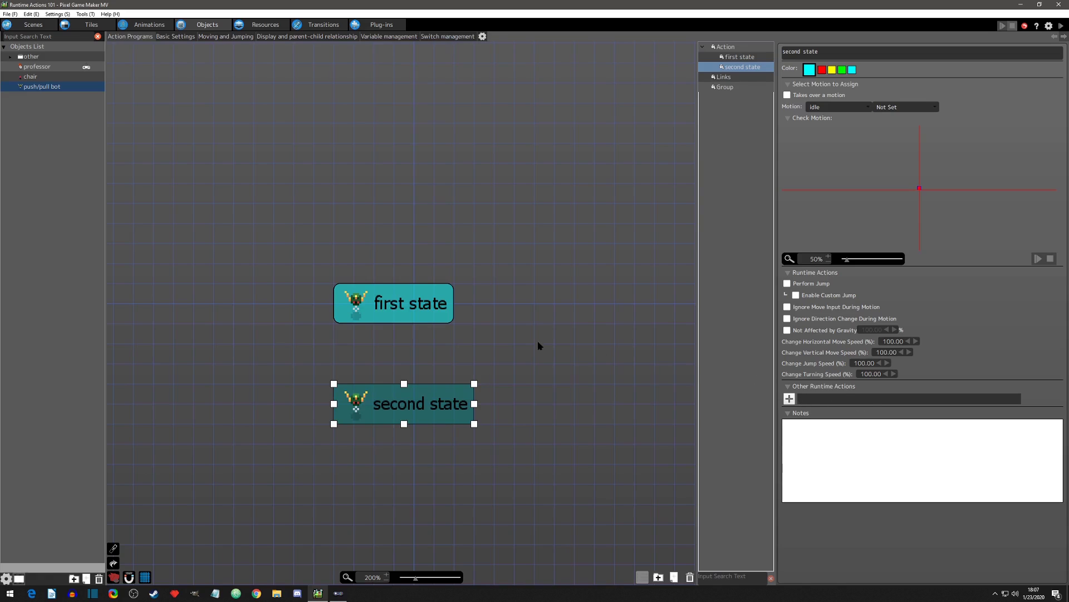
left_click(418, 310)
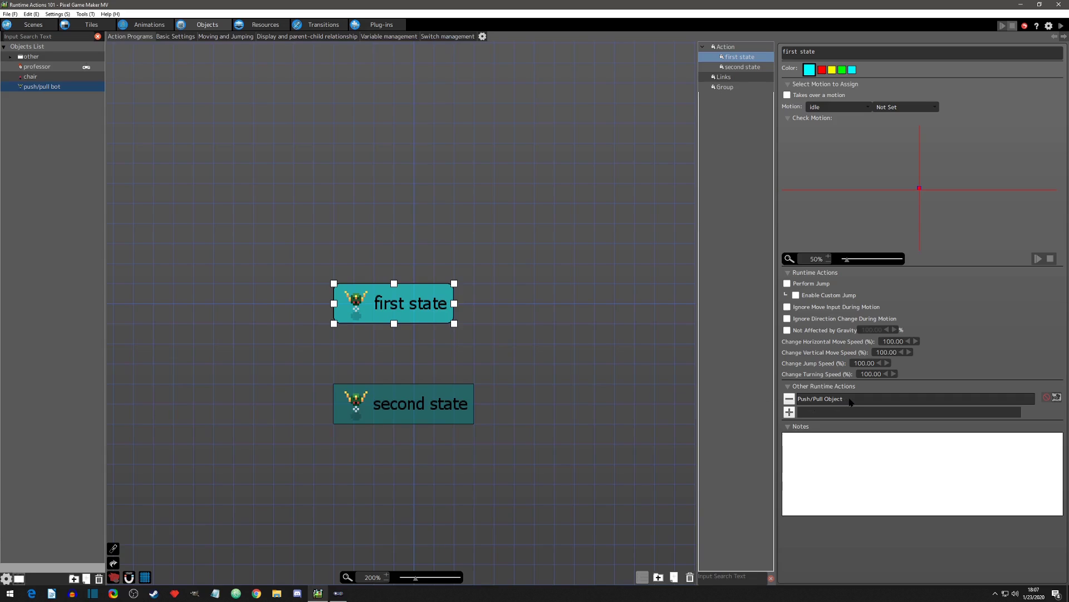
left_click(445, 406)
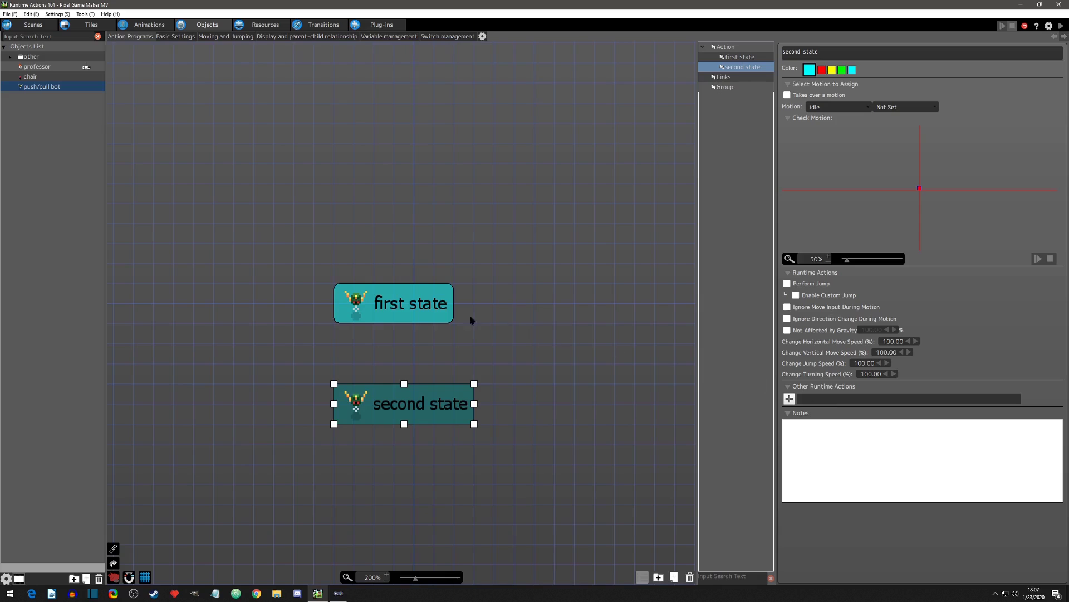
left_click(439, 308)
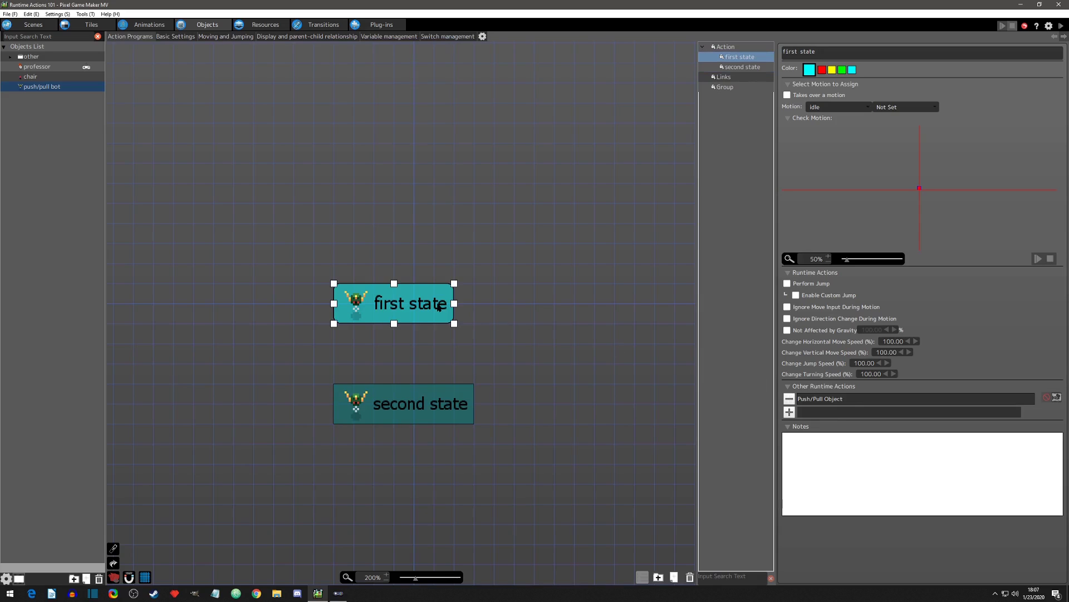
Step: Resume the running game and walk the professor down and underneath the bot to test the push effect there
left_click(338, 593)
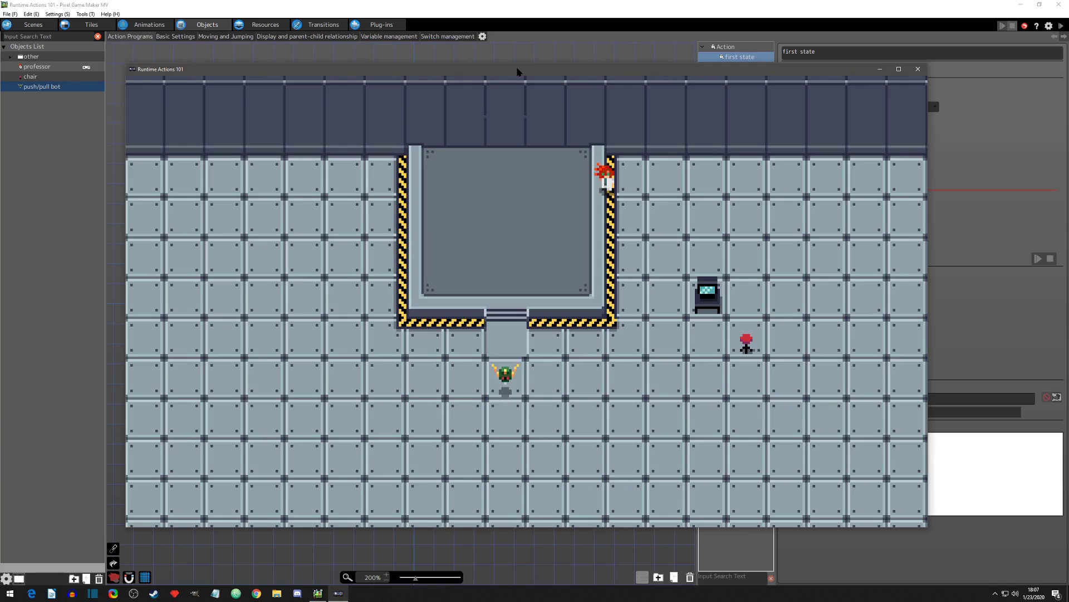
key("Right")
key("Down")
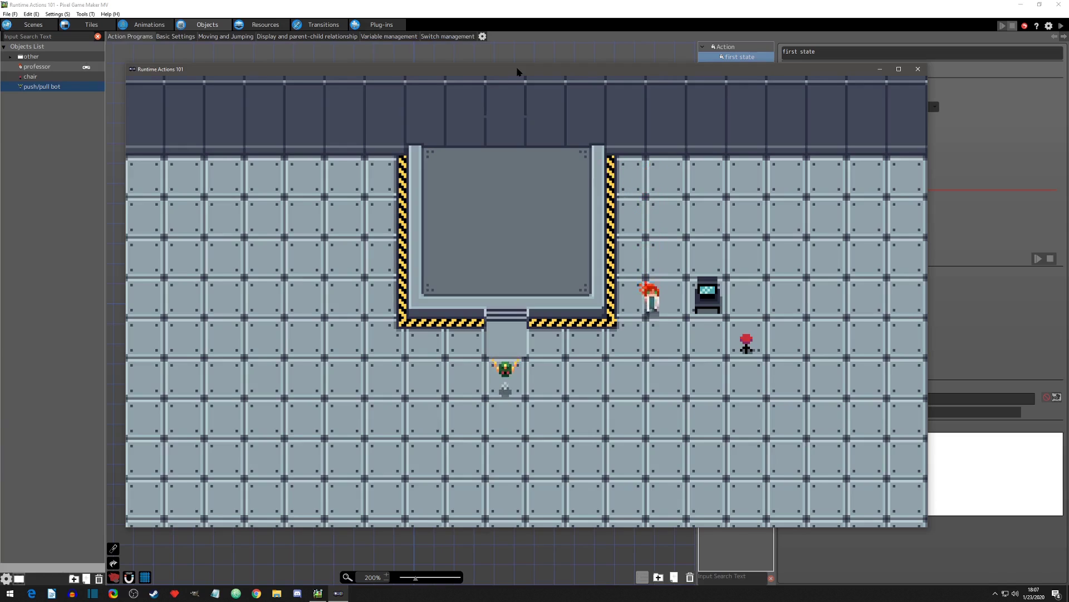
key("Down")
key("Left")
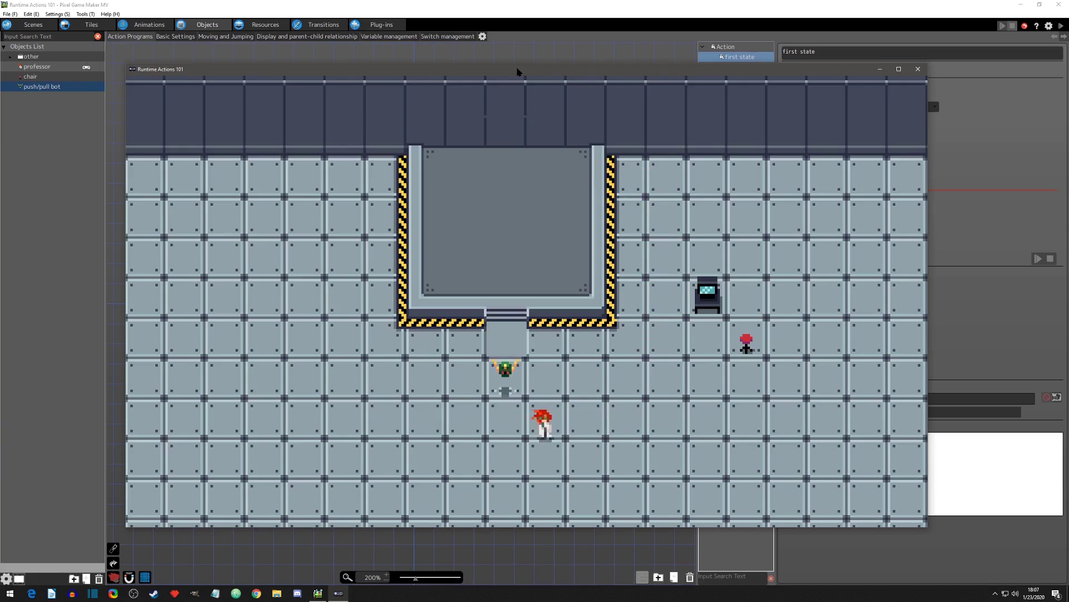
key("Right")
key("Left")
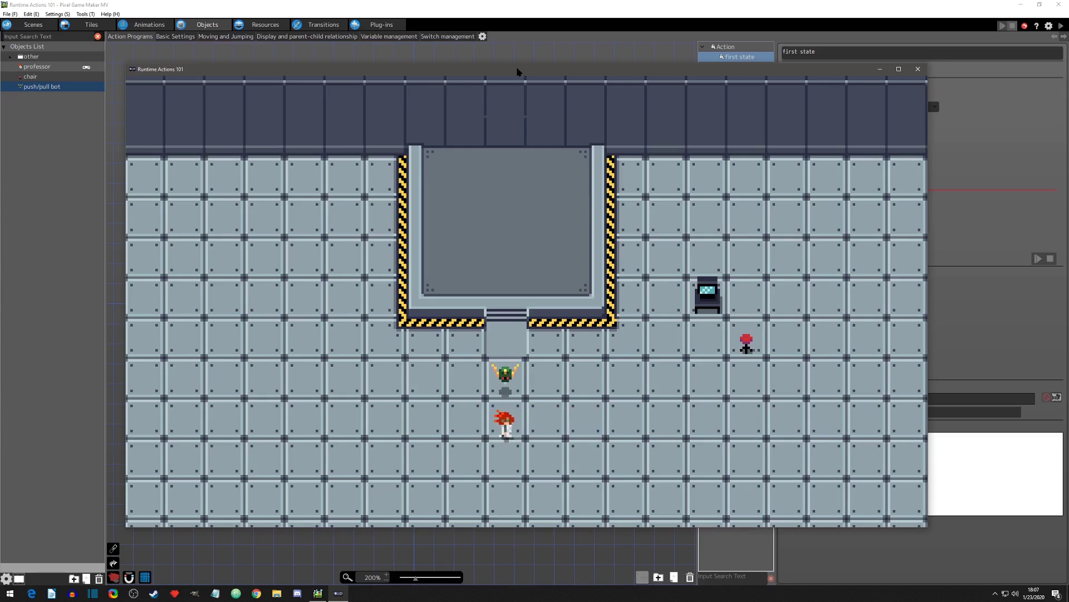
key("Left")
key("Right")
key("Up")
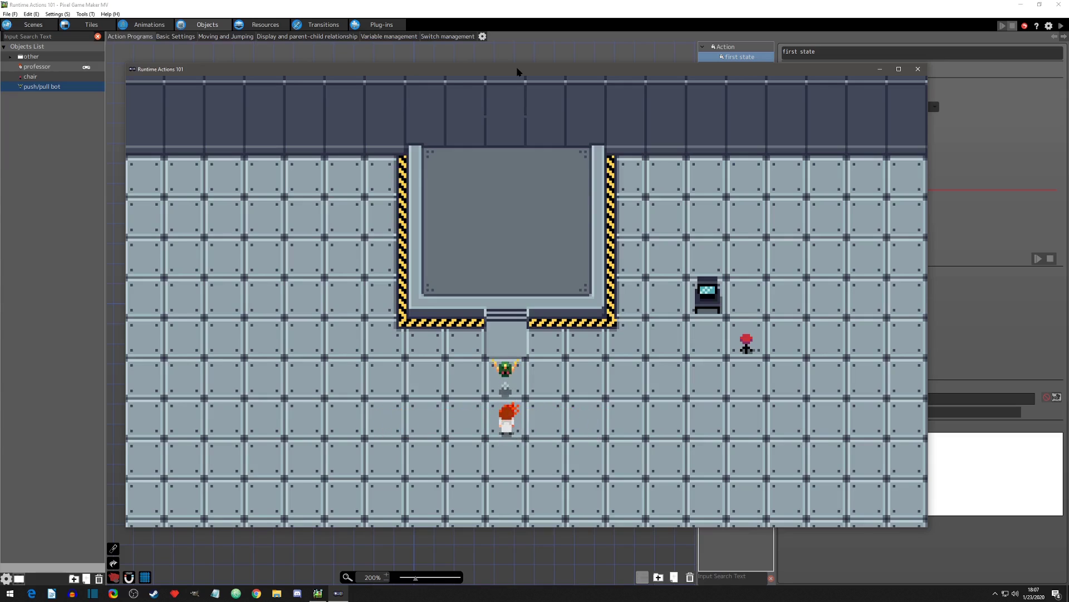
Step: Review the first state's Push/Pull Object settings, close them, and return to the running game
double_click(949, 401)
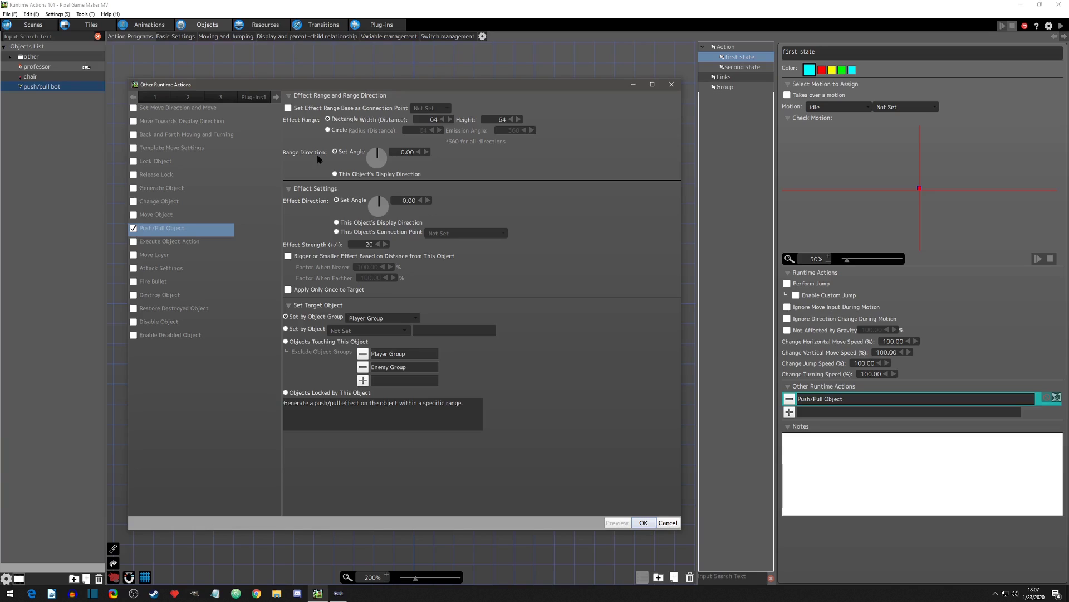
left_click(671, 85)
left_click(339, 593)
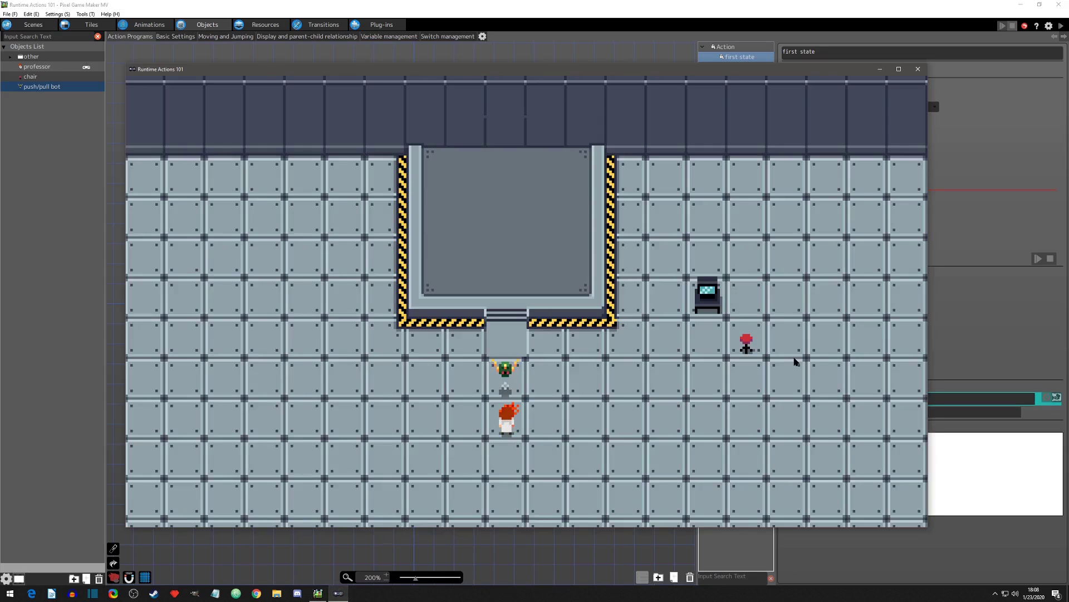
Step: Walk the professor into the push area from the bot's left side and trigger his action repeatedly on the raised platform
key("Left")
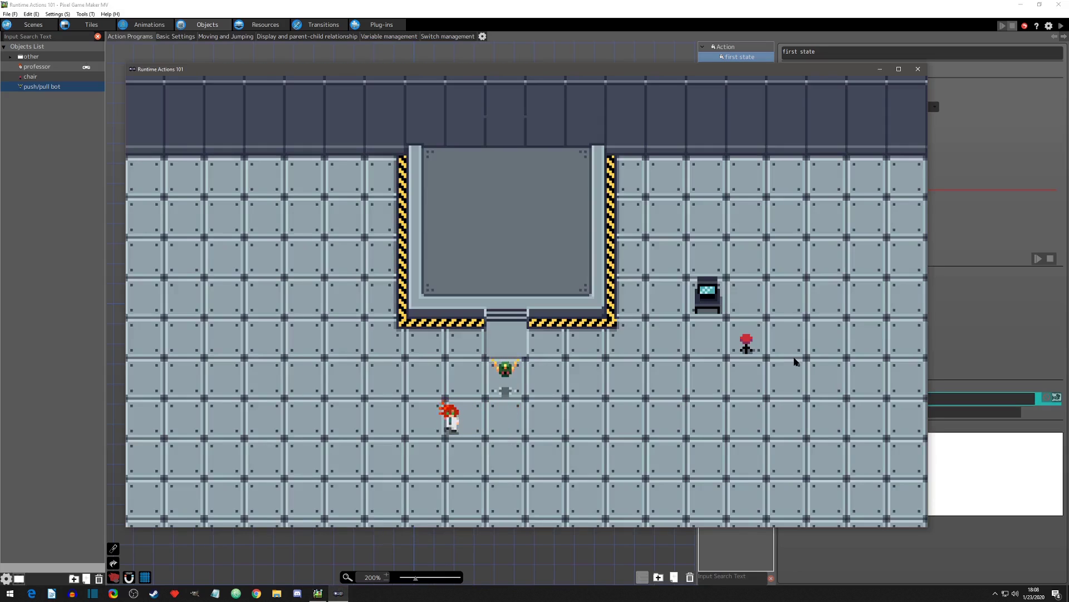
key("Up")
key("Right")
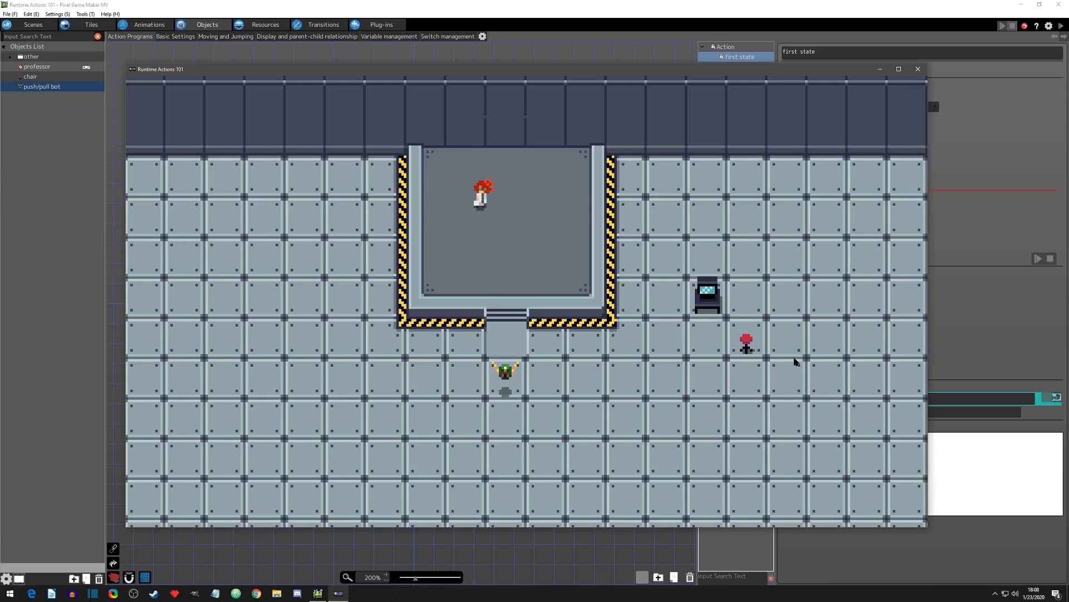
key("z")
key("z")
key("Right")
key("z")
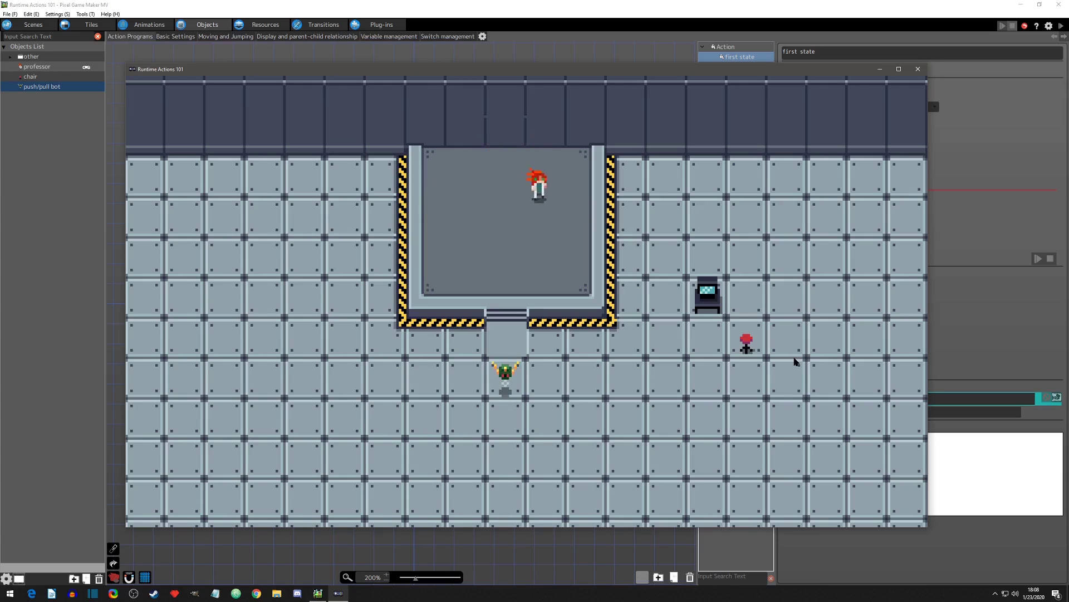
key("Right")
key("z")
key("Left")
key("z")
key("z")
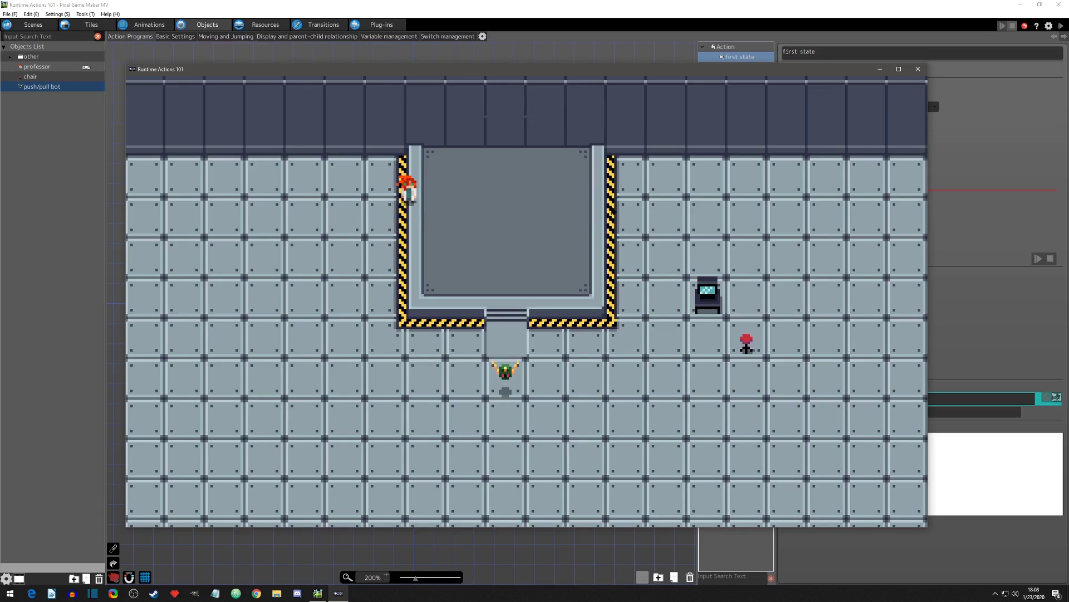
Step: Walk the professor around the bot from the left, underneath it and back to the right, and close the game
key("Left")
key("Down")
key("Right")
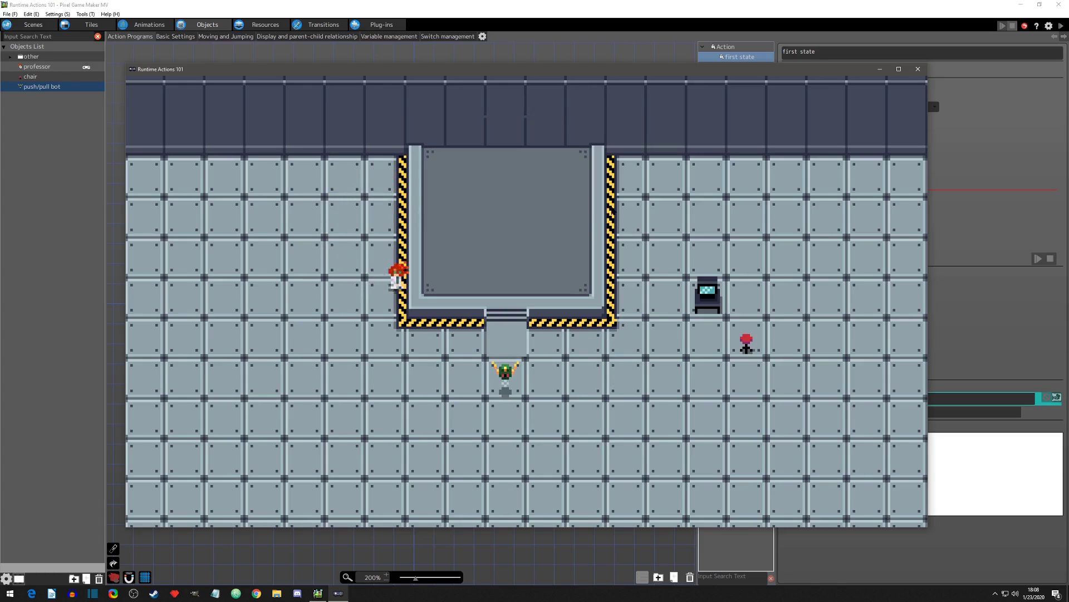
key("Up")
key("Left")
key("Down")
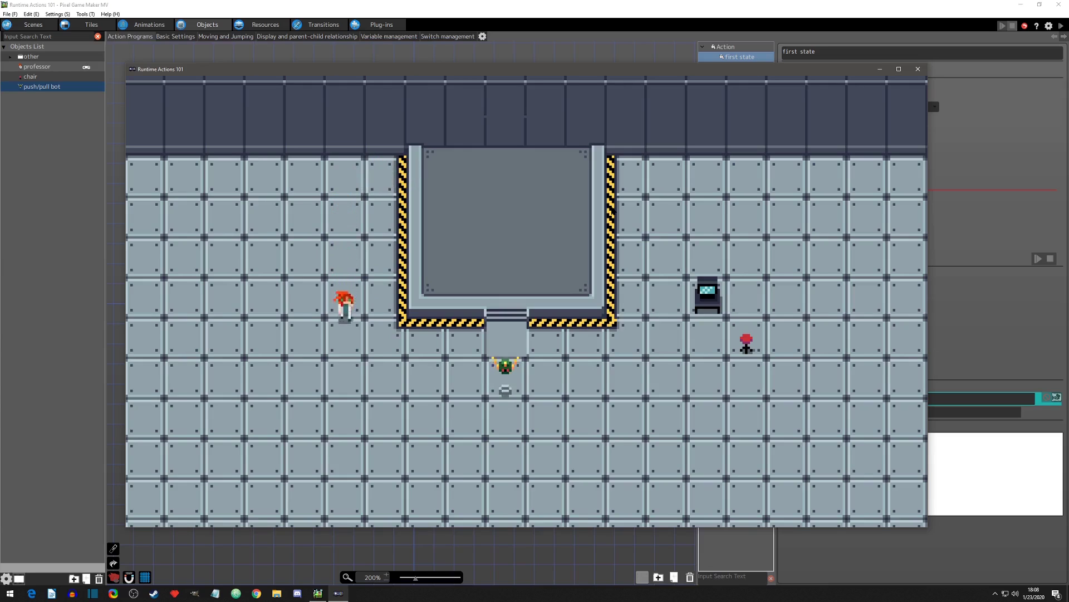
key("Down")
key("Right")
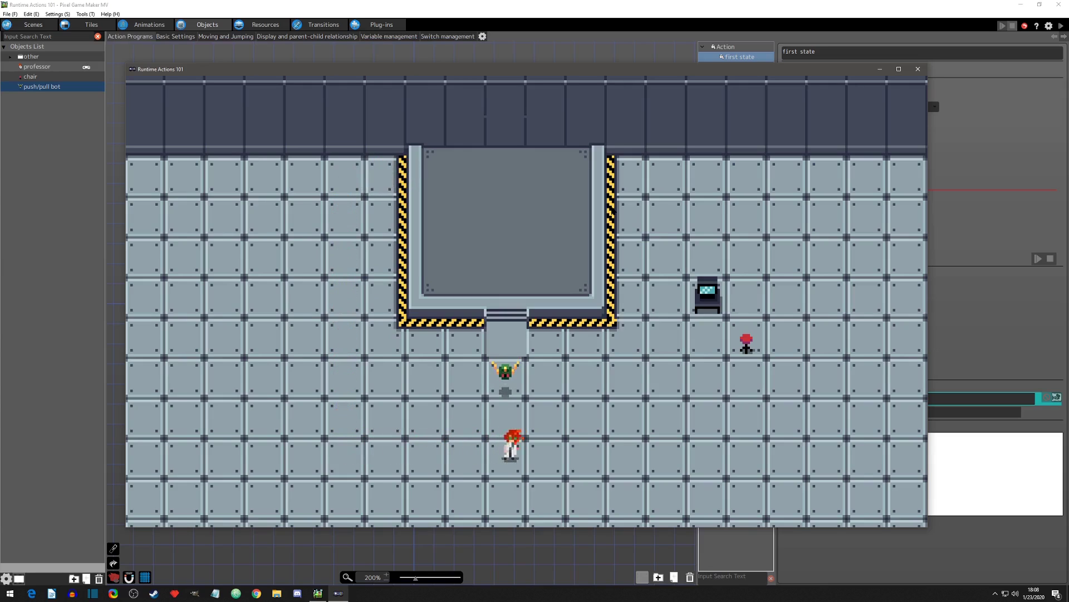
key("Right")
key("Up")
key("Right")
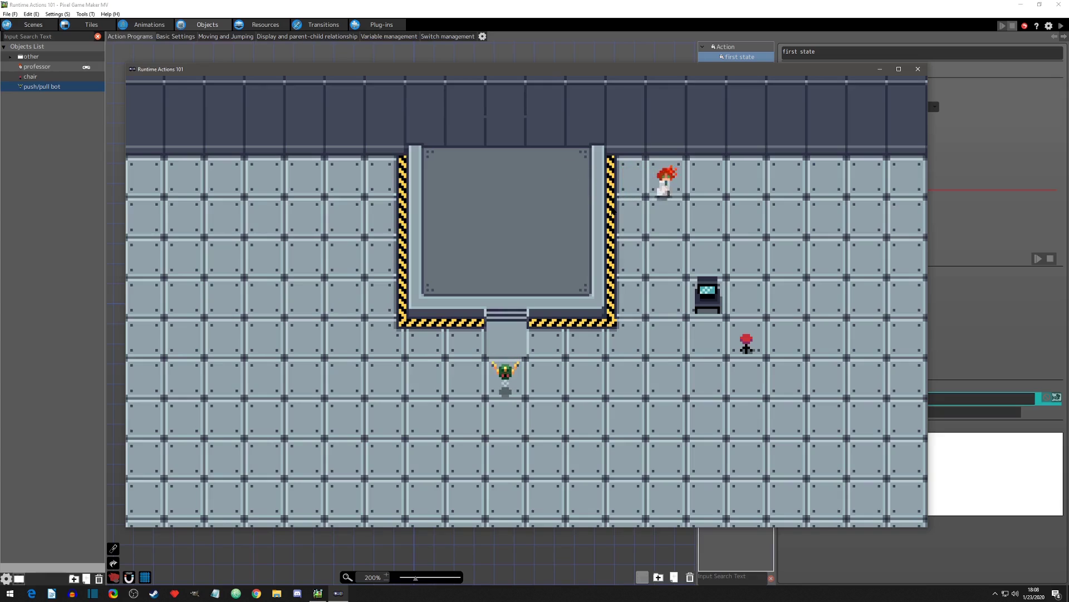
key("Down")
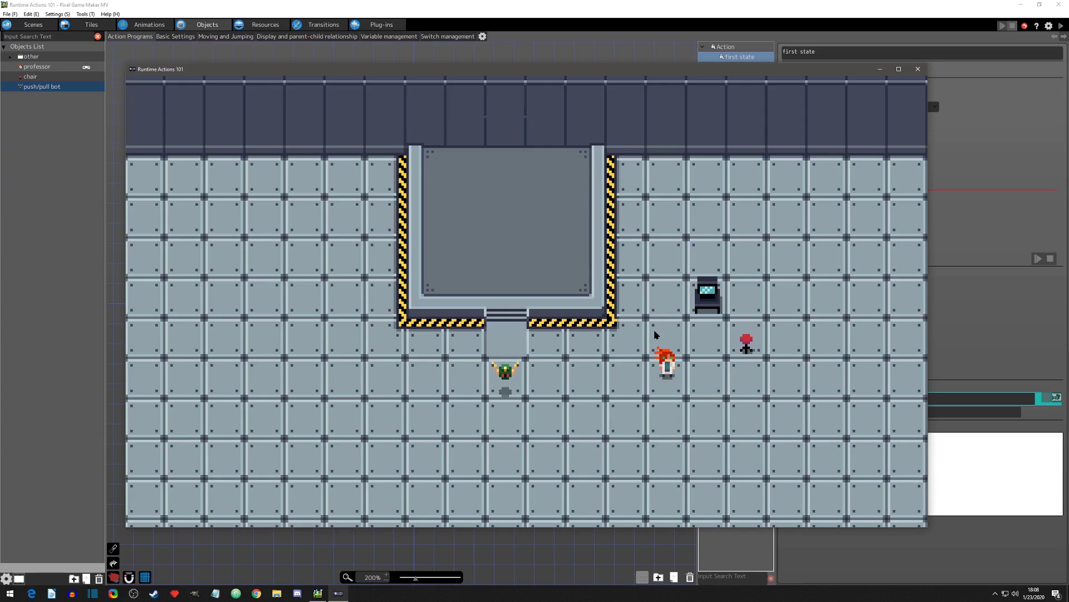
left_click(917, 69)
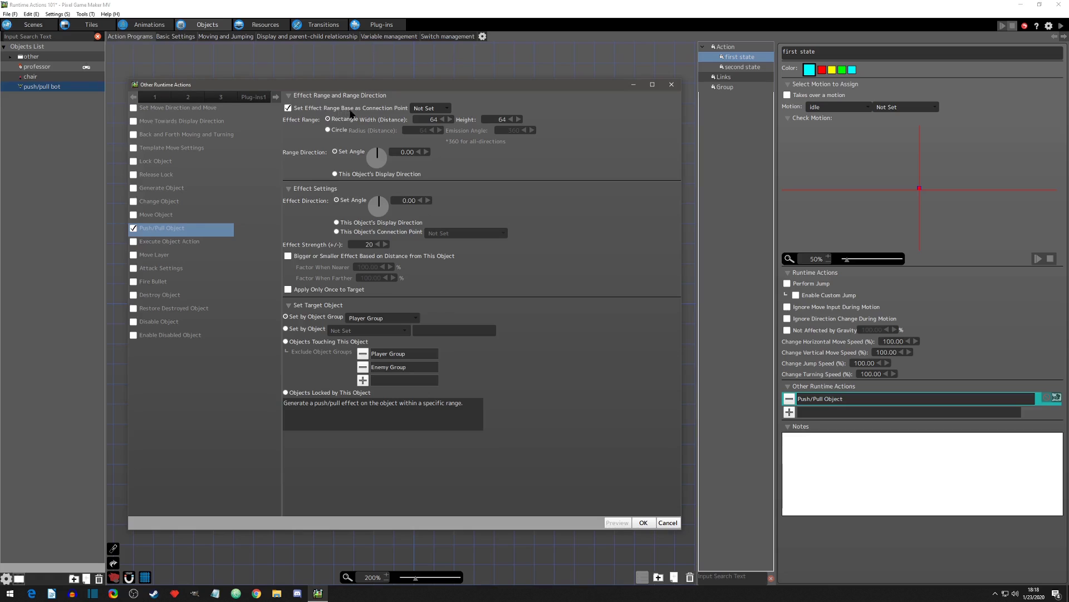
Step: Base the Push/Pull Object action's effect range on the connection point "push/pull point" and apply the settings
left_click(448, 109)
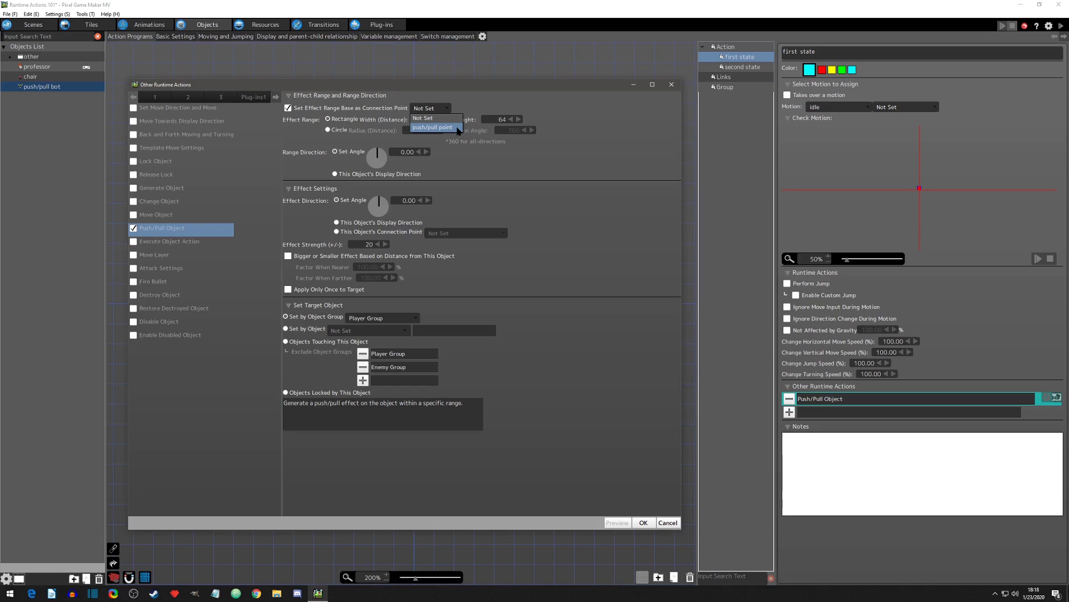
left_click(458, 128)
left_click(643, 522)
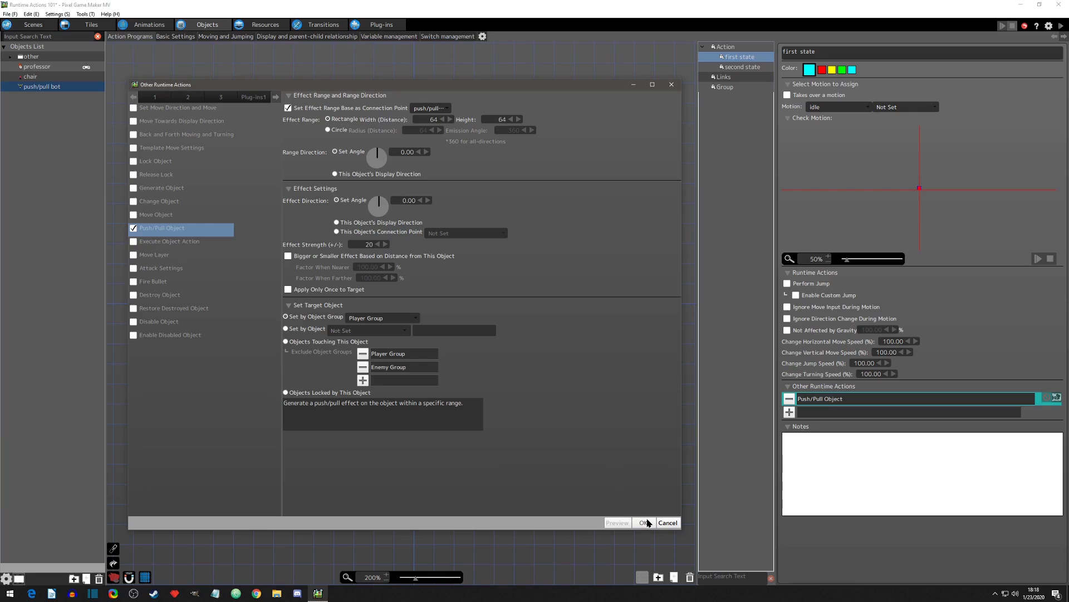
Step: Start a test play and walk the professor past the bot's right side, underneath it and over to its lower left
left_click(1061, 26)
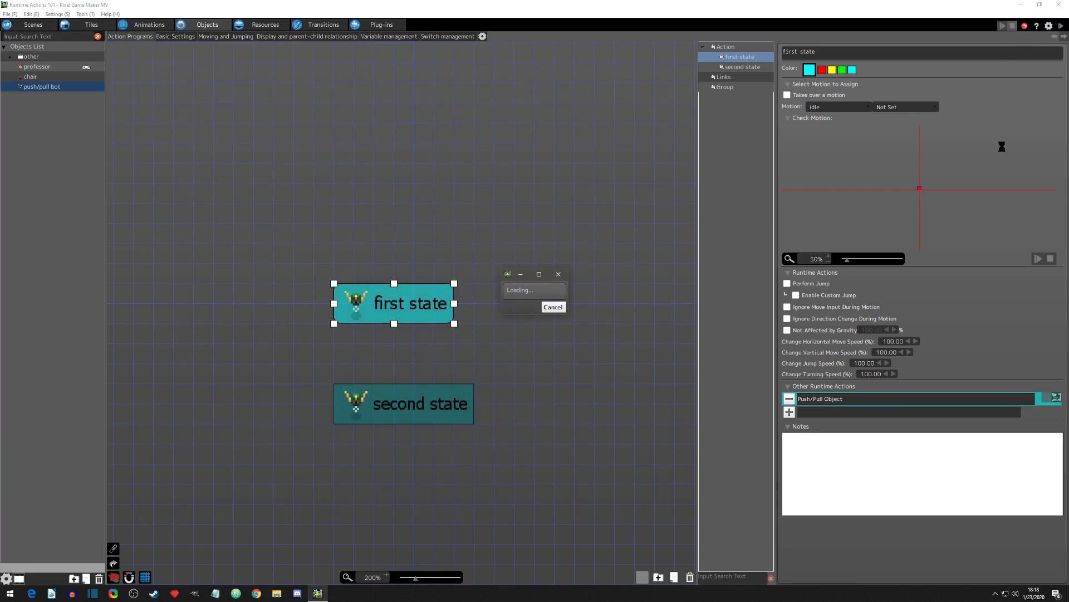
key("Left")
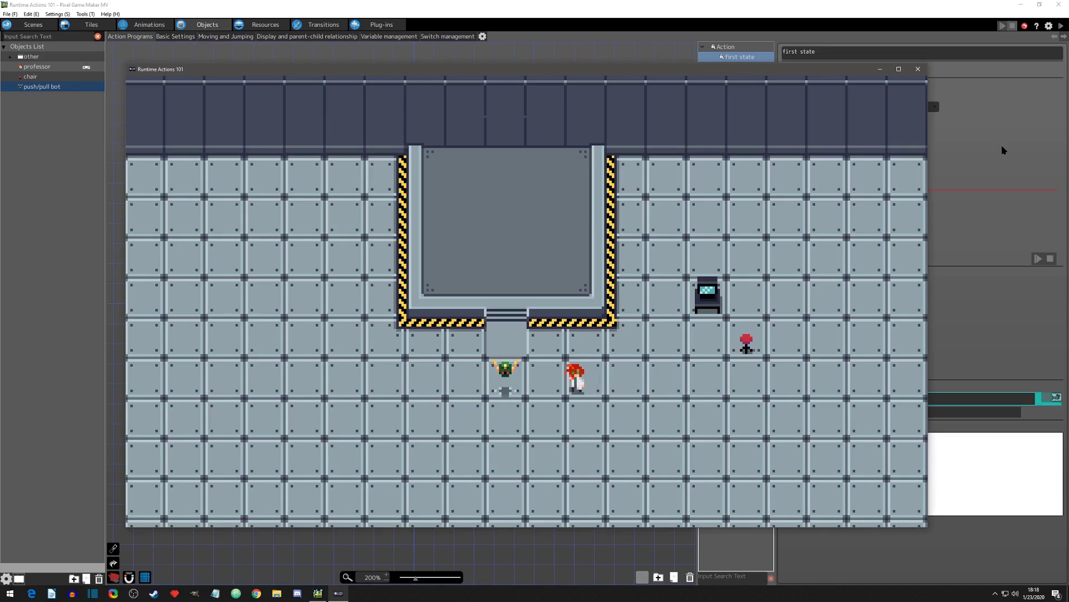
key("Left")
key("Up")
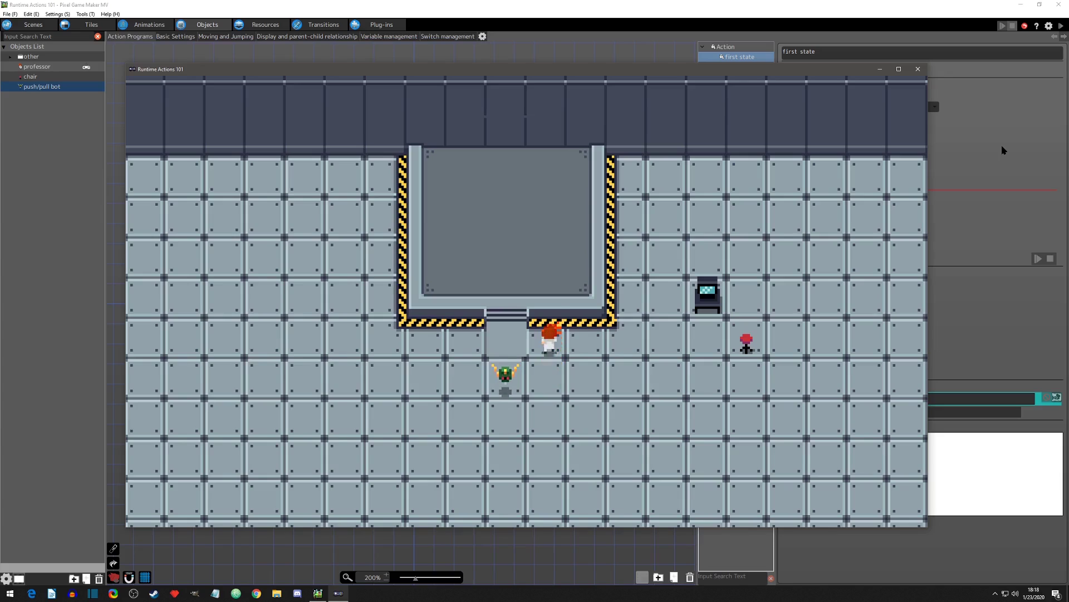
key("Down")
key("Down")
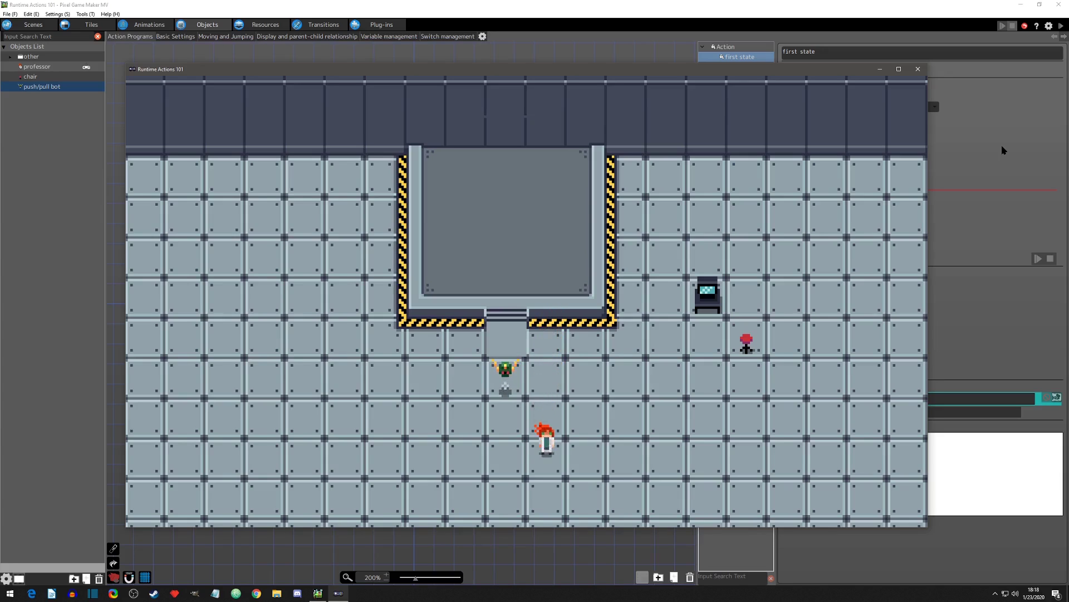
key("Left")
Step: Walk the professor upward through the push area left of the bot and across the raised platform
key("Down")
key("Left")
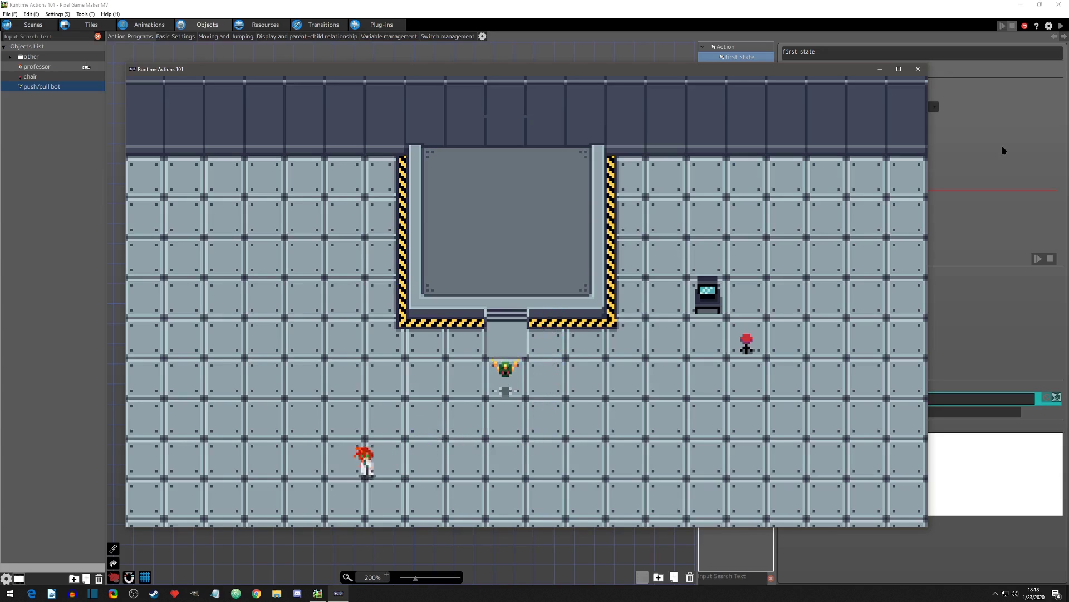
key("Up")
key("Right")
key("Down")
key("Up")
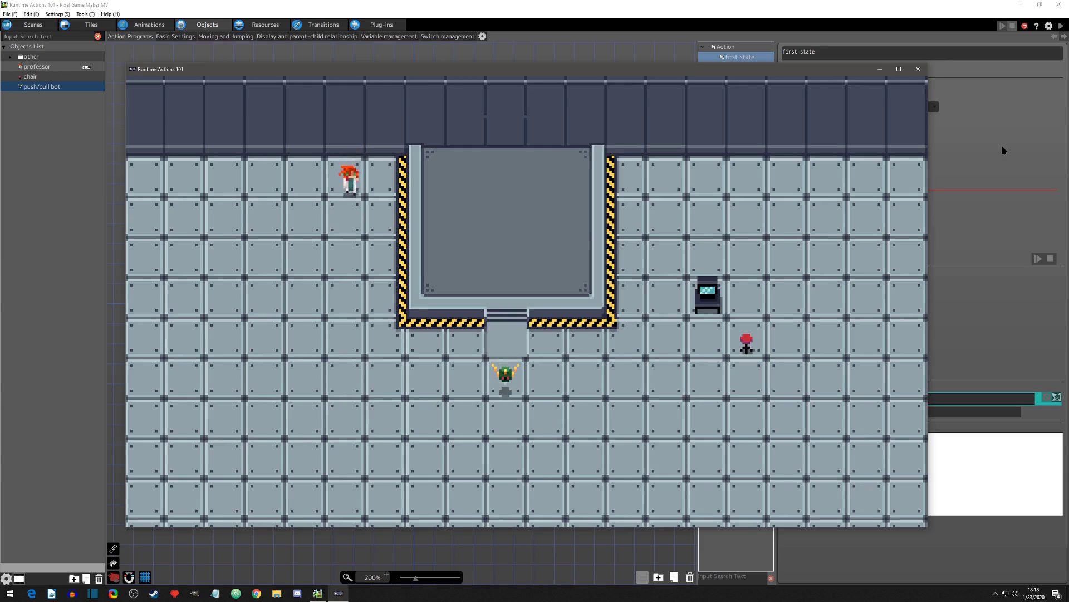
key("Right")
key("Down")
key("Right")
Step: Walk the professor through the area left of the raised platform again and close the game
key("Down")
key("Left")
key("Up")
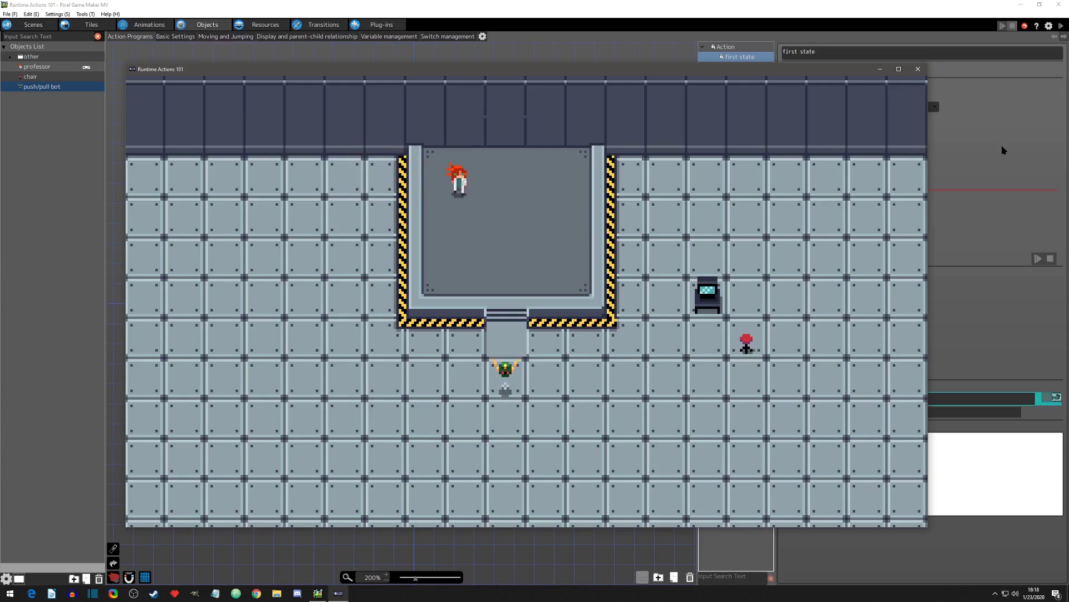
key("Down")
key("Up")
key("Left")
key("Down")
key("Up")
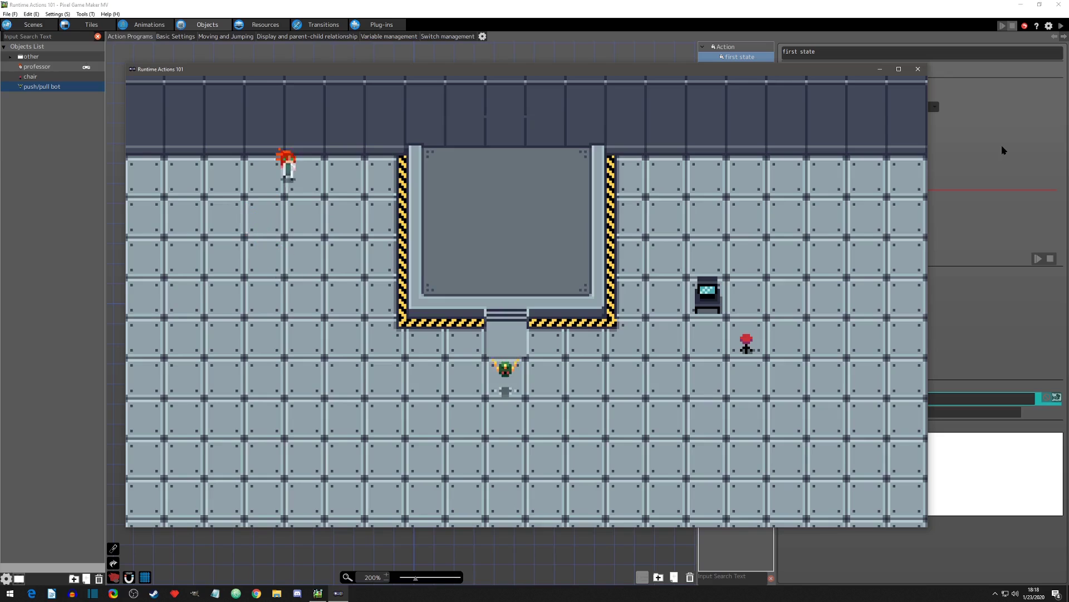
key("Right")
key("Down")
left_click(920, 69)
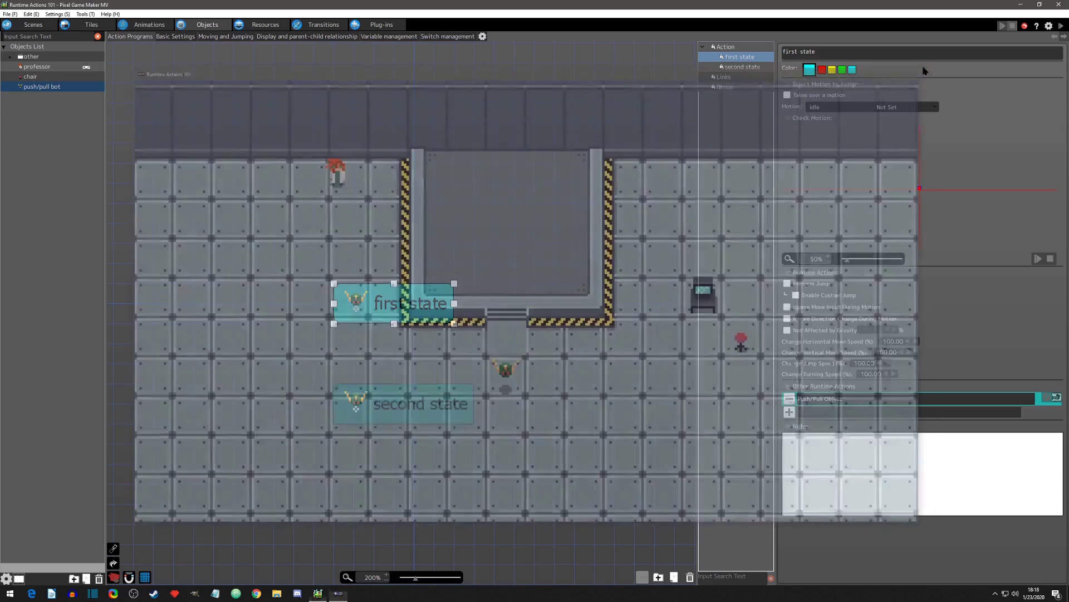
Step: Take the Push/Pull Object effect range off its connection point, make it a circle with radius 30, and save the project
left_click(148, 25)
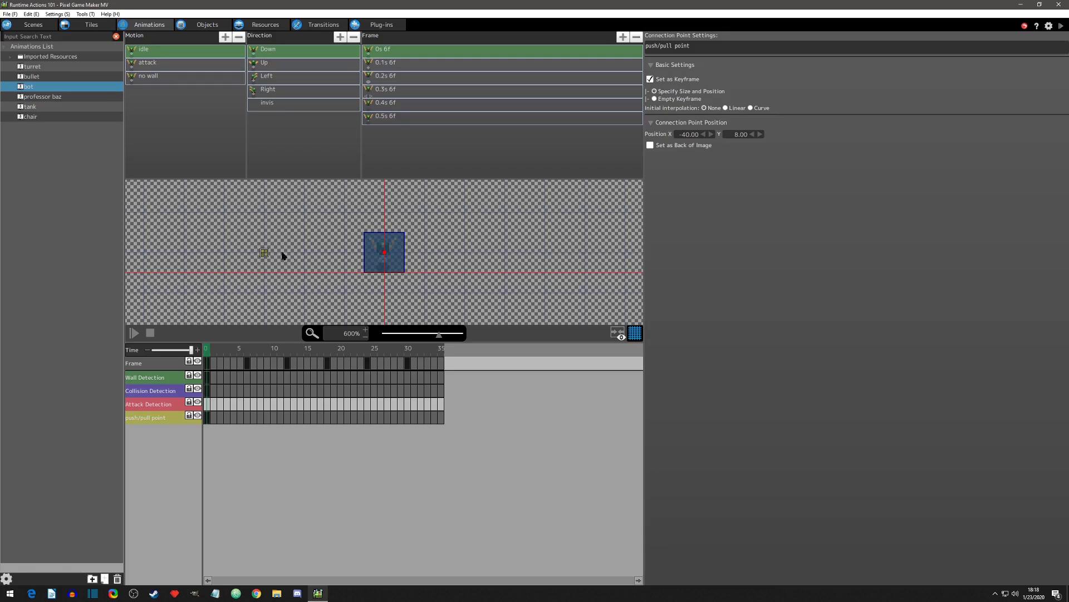
left_click(204, 26)
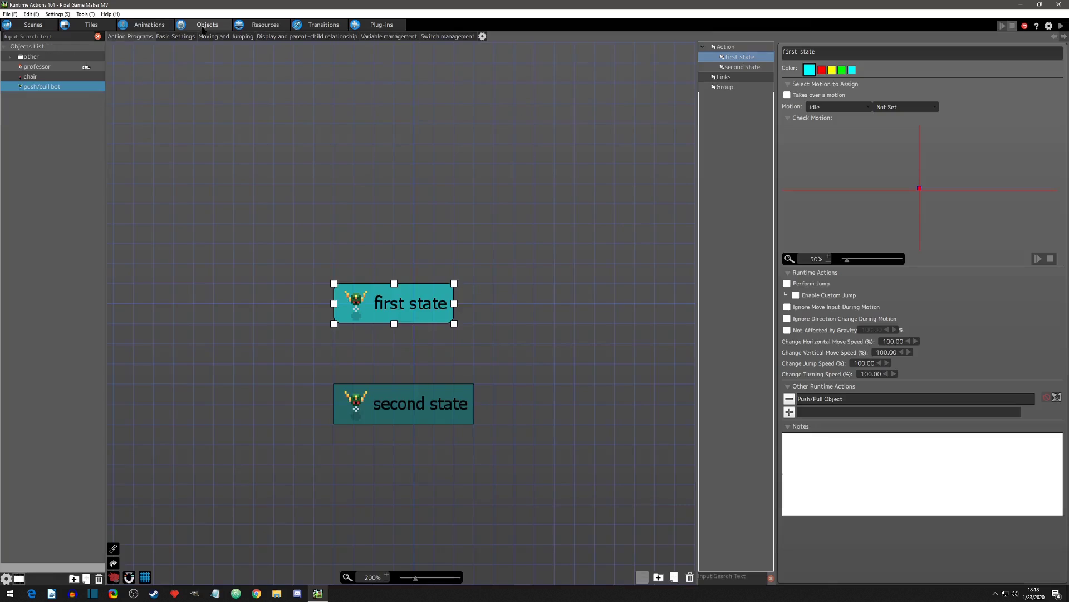
double_click(824, 399)
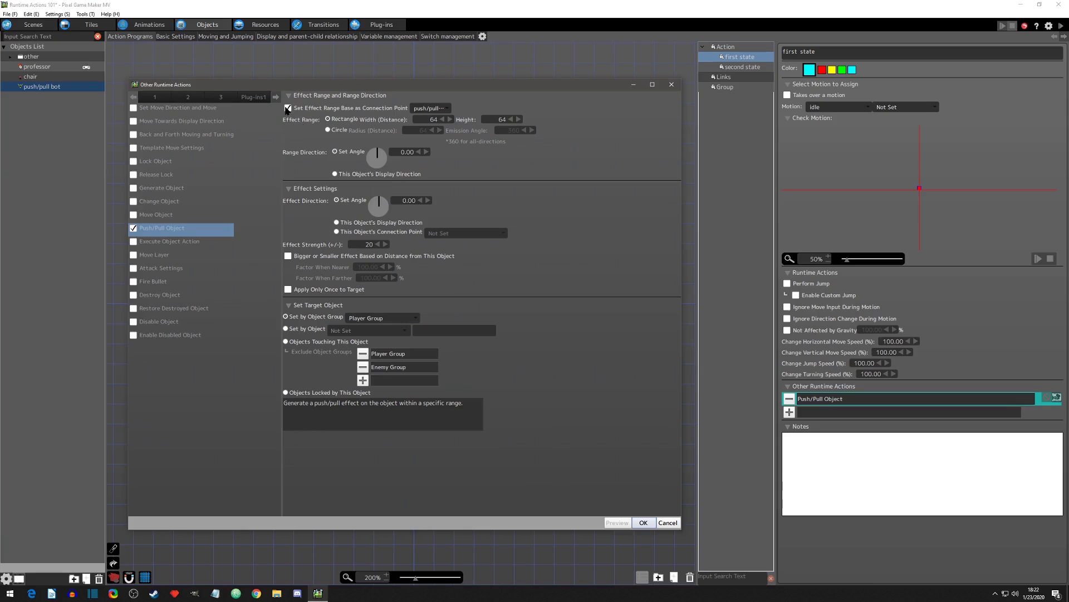
left_click(287, 109)
left_click(328, 130)
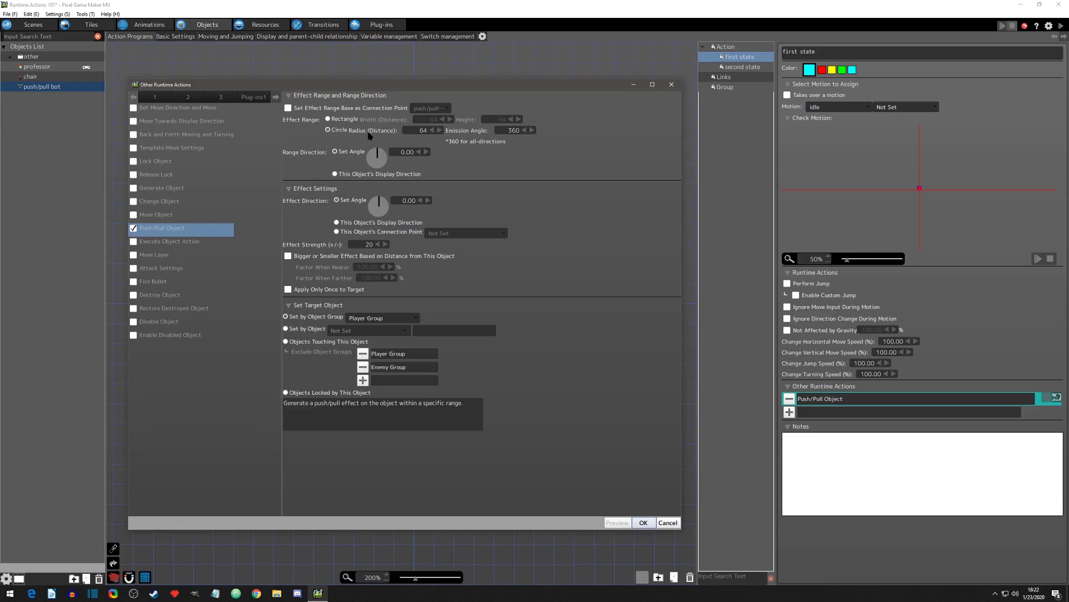
double_click(419, 130)
double_click(505, 130)
left_click(643, 523)
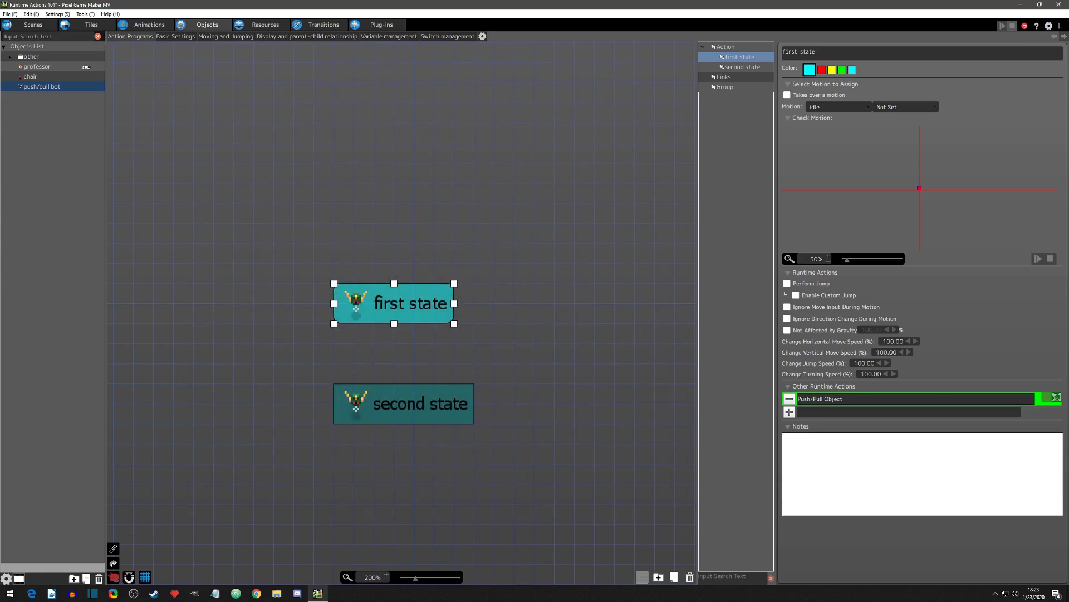
key("ctrl+s")
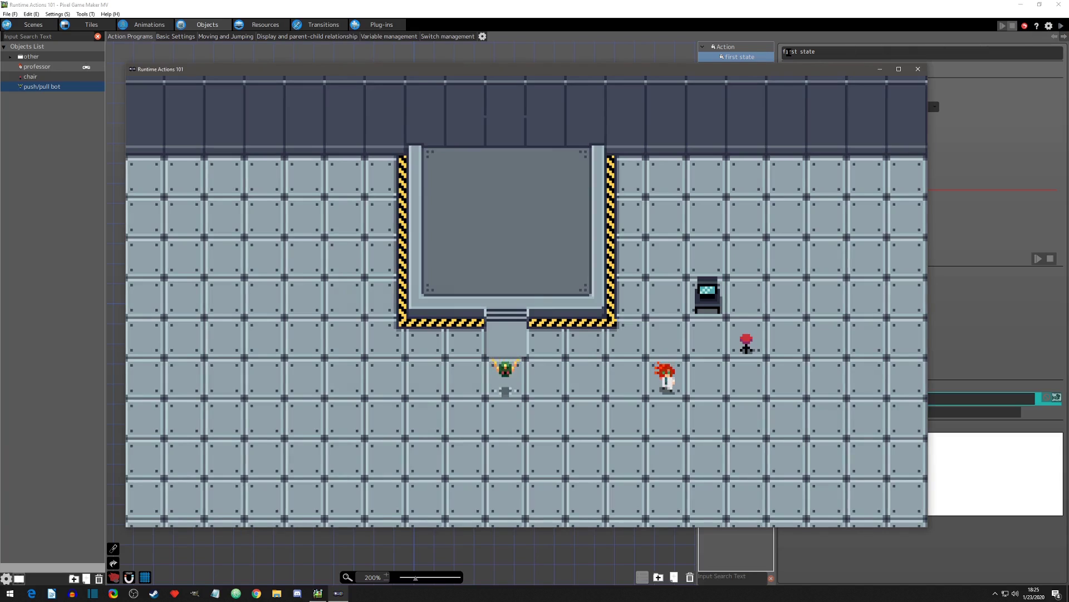
Step: Test the circular range by walking the professor toward the bot from its right side and around the raised platform above it
key("Left")
key("Left")
key("Left")
key("Up")
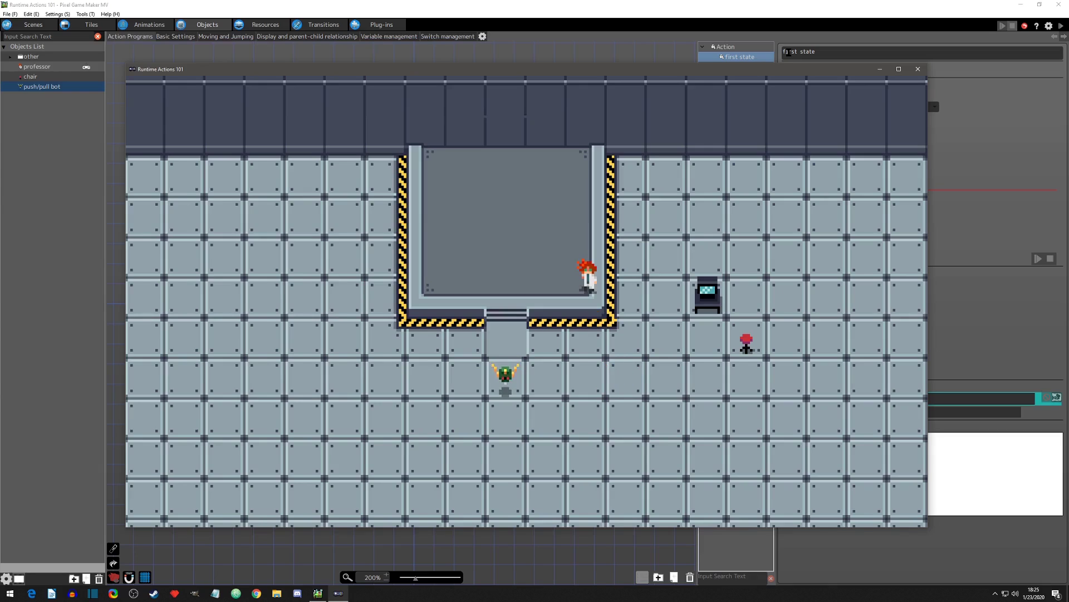
key("Left")
key("Up")
key("Left")
key("Down")
key("Up")
key("Down")
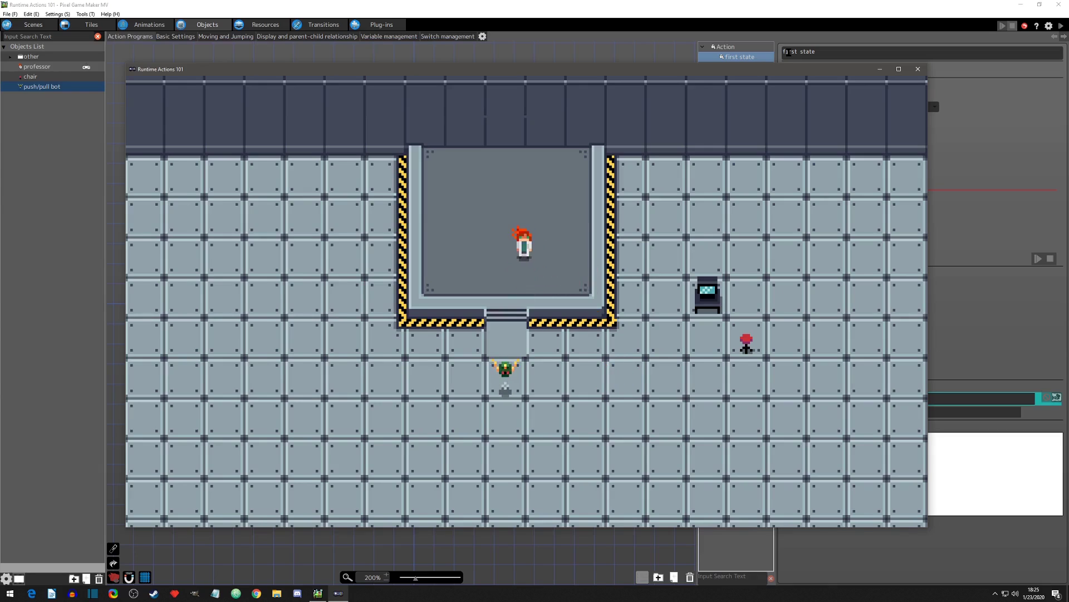
Step: Walk the professor along the raised platform's left edge and down to the floor left of the bot
key("Left")
key("Down")
key("Right")
key("Up")
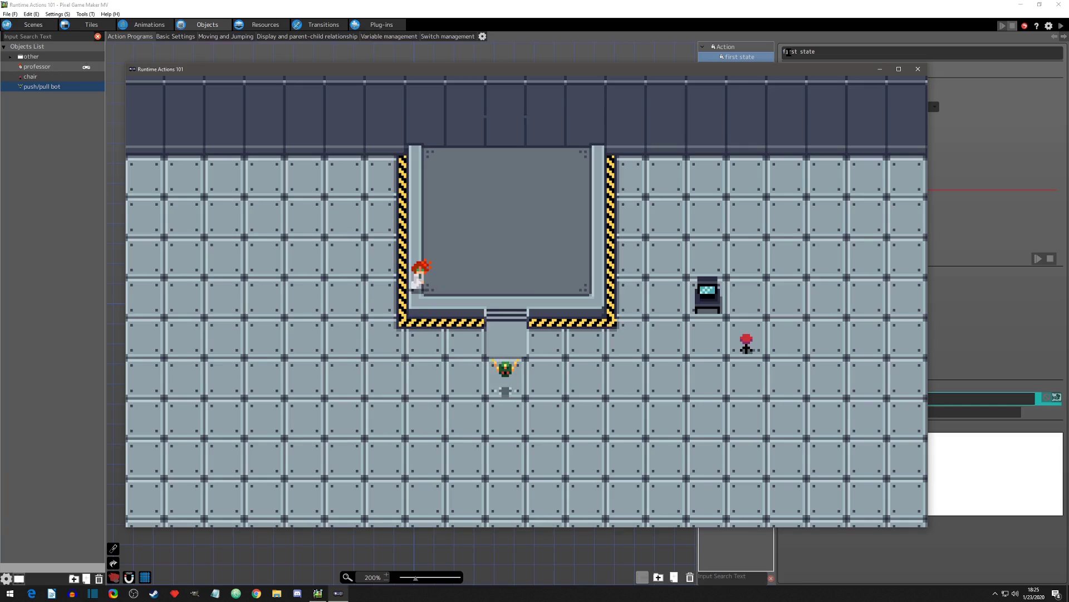
key("Right")
key("Left")
key("Down")
key("Right")
key("Down")
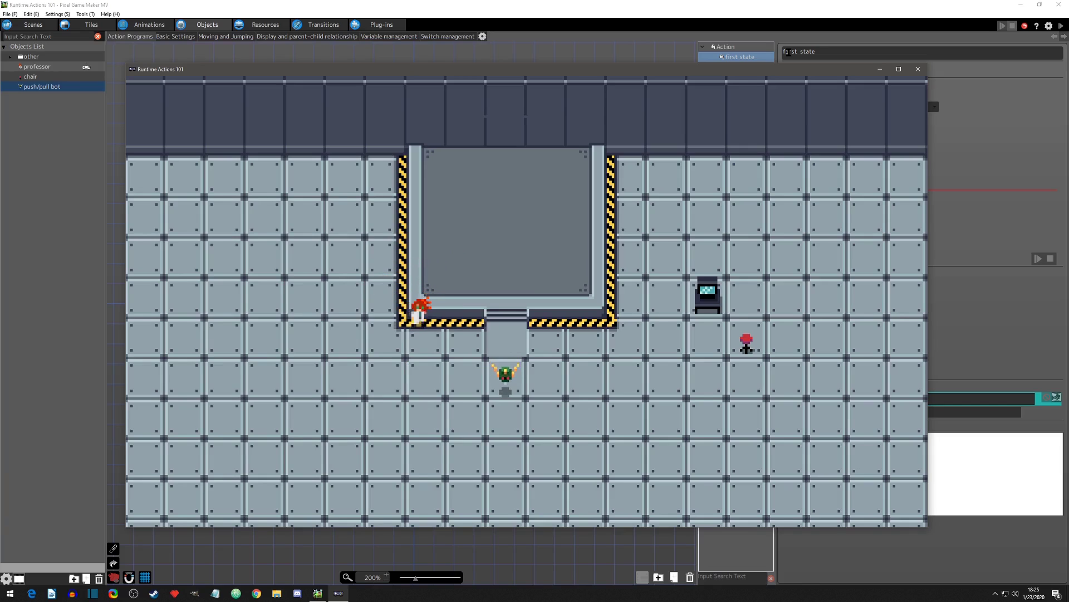
key("Up")
key("Left")
key("Down")
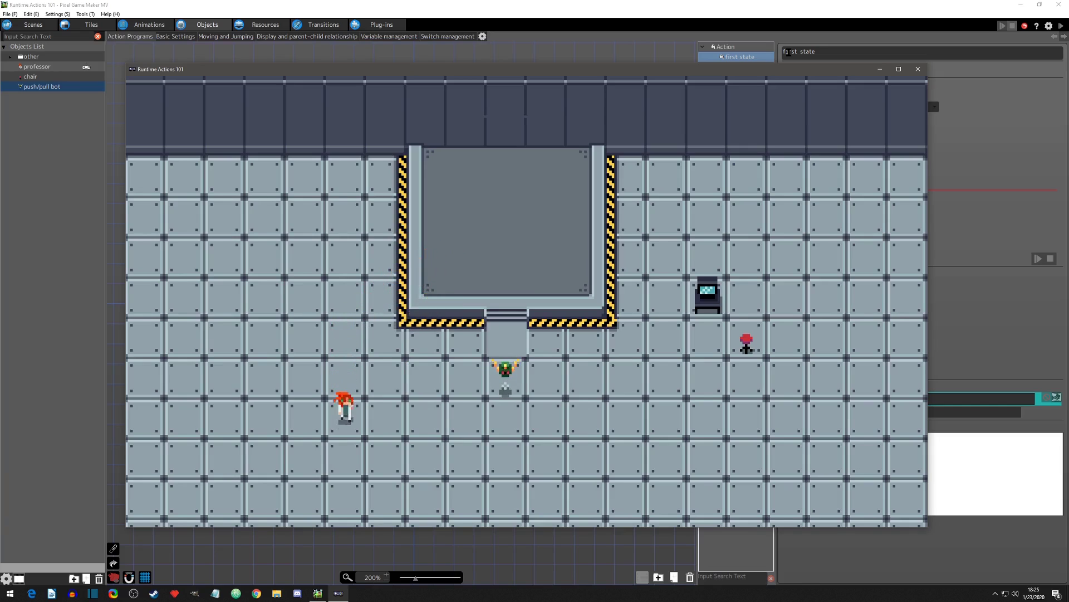
Step: Approach the bot from below with the professor, step sideways along the edge of its range, and leave to the right
key("Down")
key("Right")
key("Up")
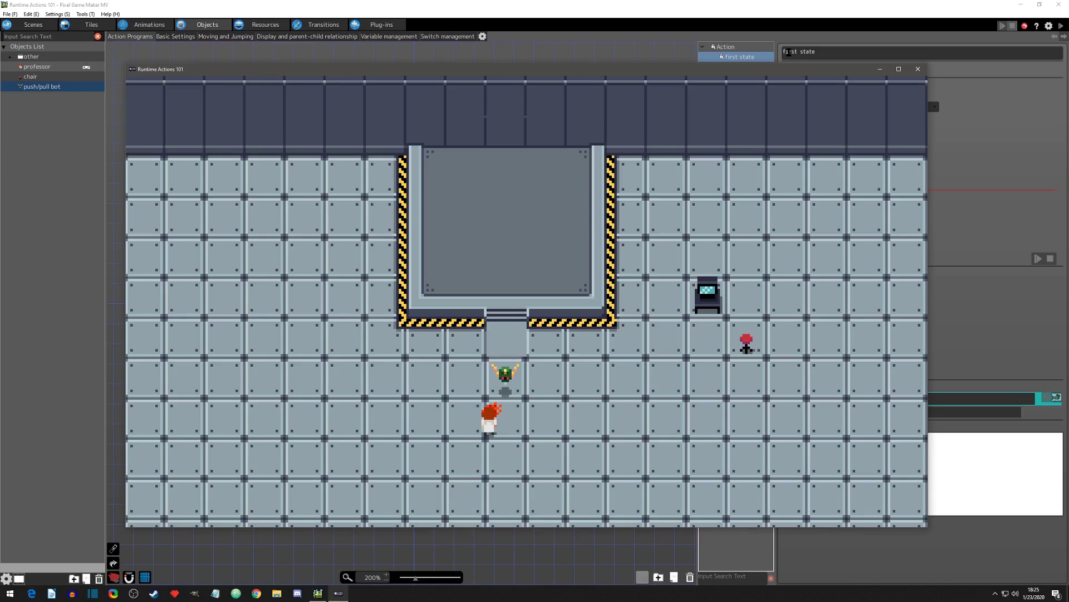
key("Right")
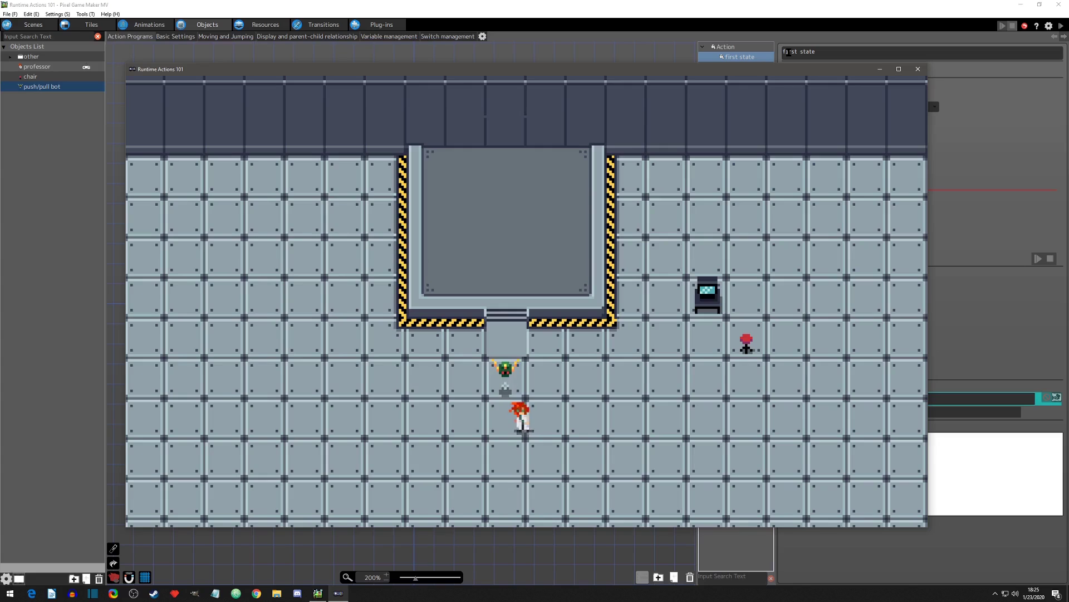
key("Left")
key("Right")
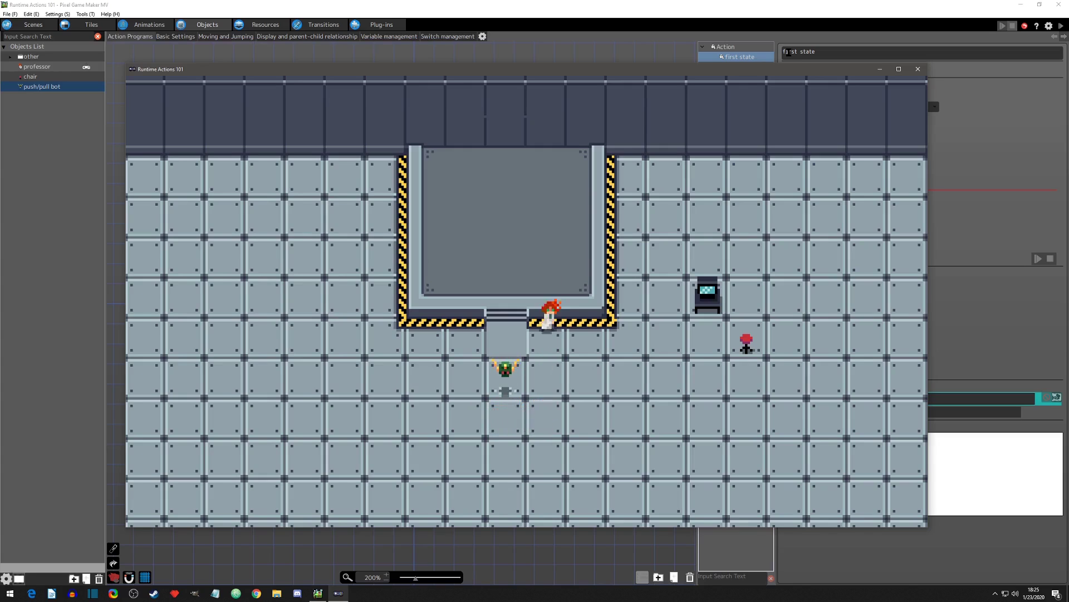
key("Right")
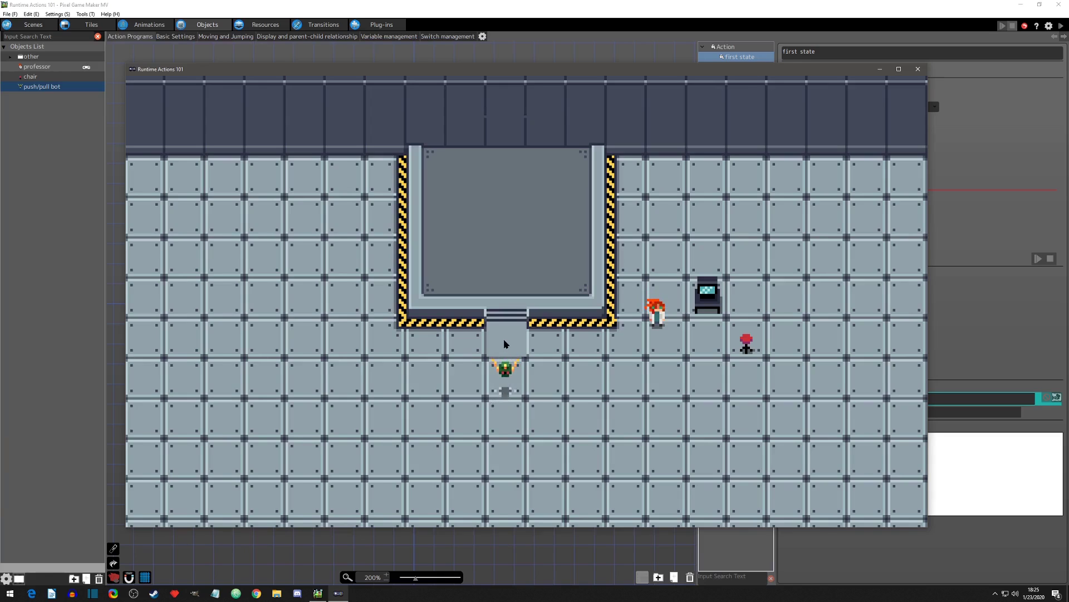
Step: Walk the professor around to directly below the bot again, step sideways into its range, and close the game
key("Down")
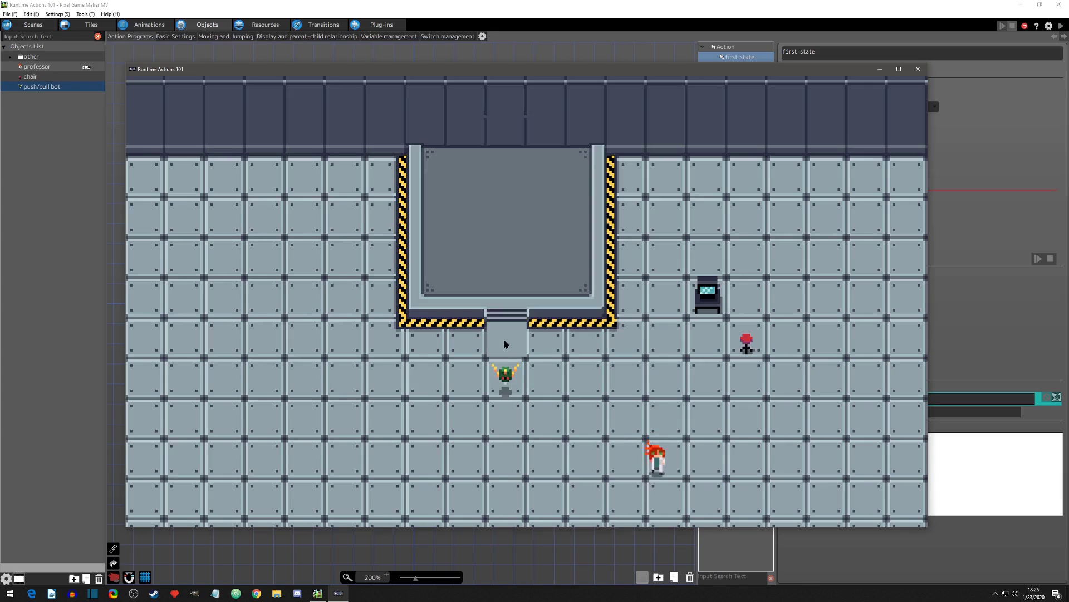
key("Left")
key("Up")
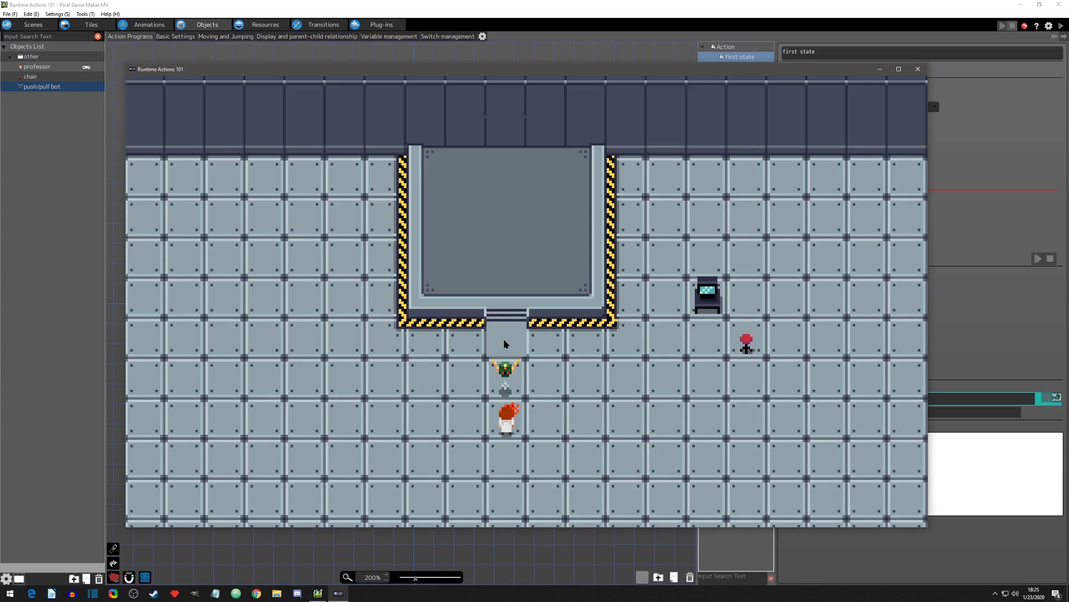
key("Left")
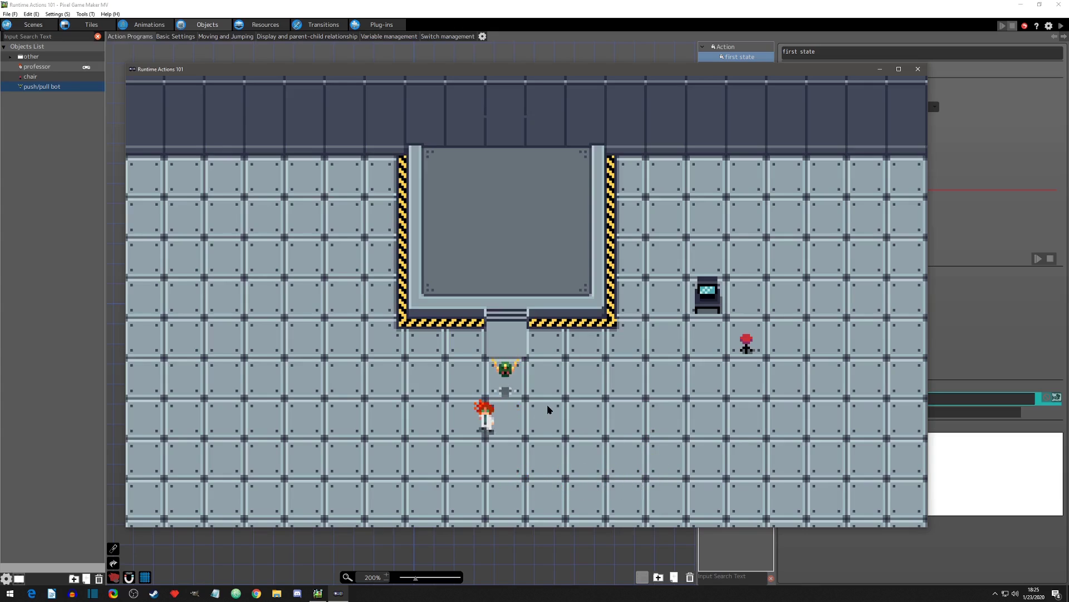
key("Right")
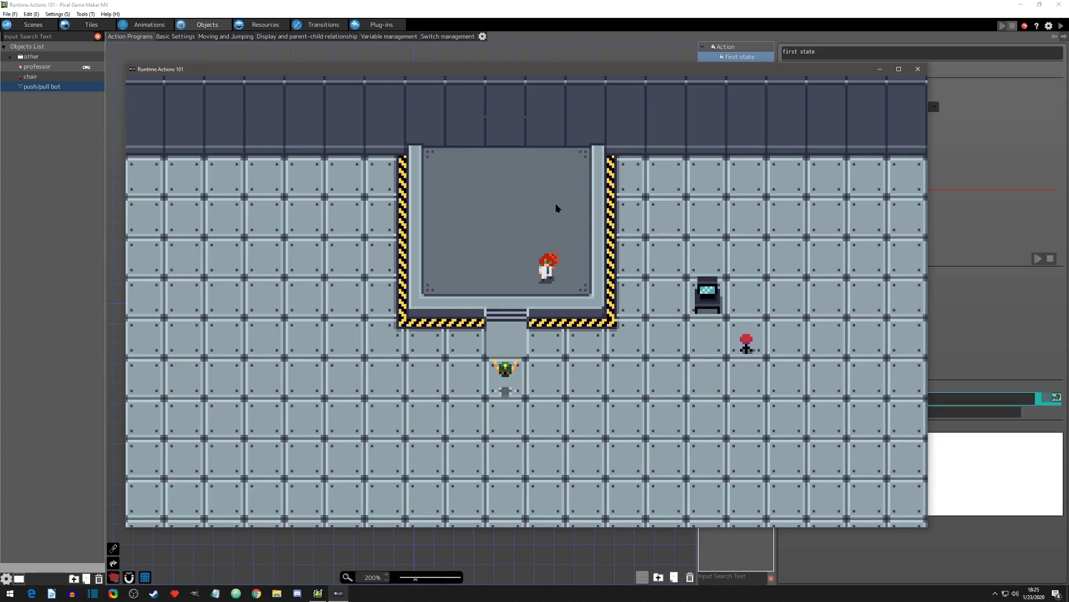
key("Right")
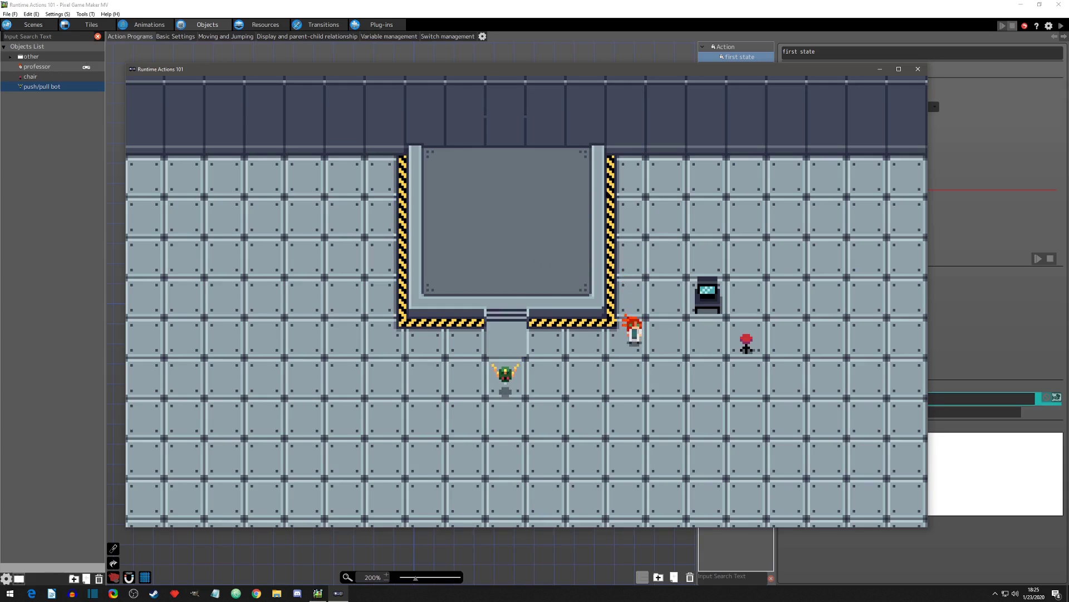
left_click(918, 70)
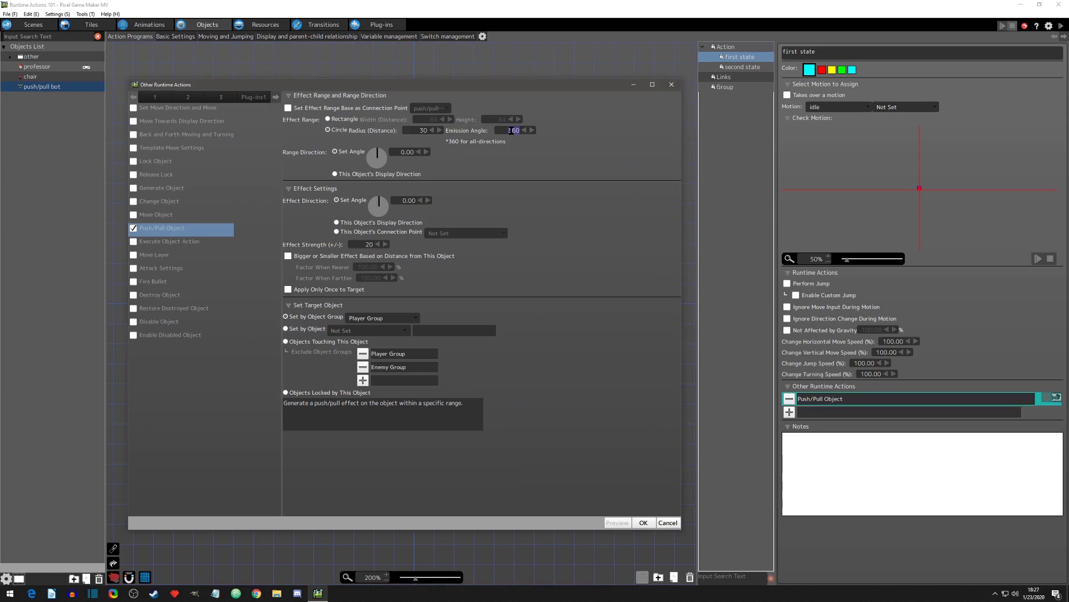
Step: Adjust the emission angle of the bot's Push/Pull Object action, apply the settings, and start a test play
left_click(531, 131)
left_click(643, 523)
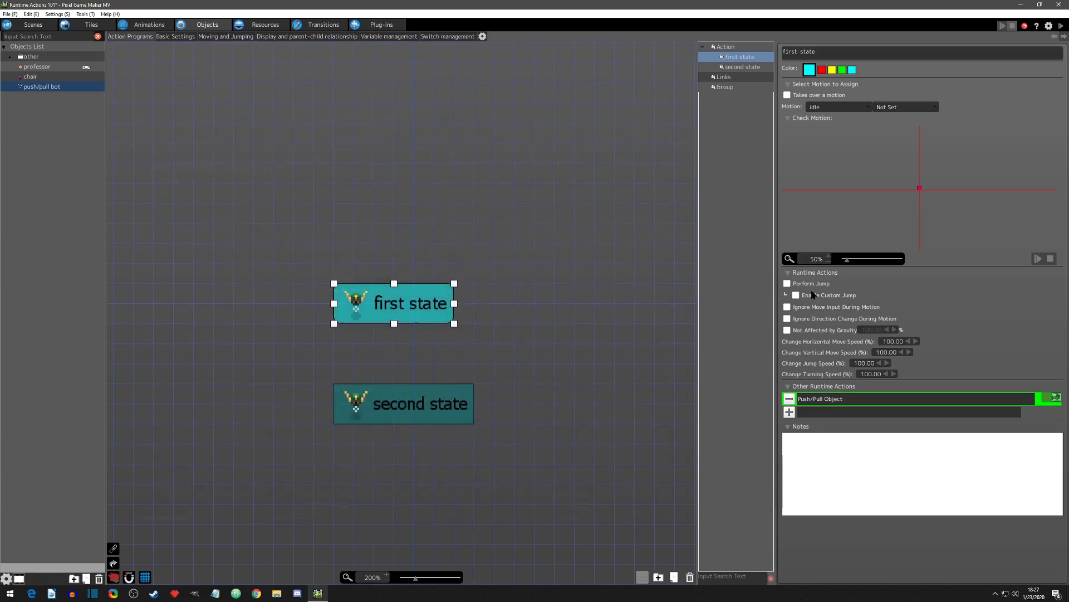
left_click(1061, 25)
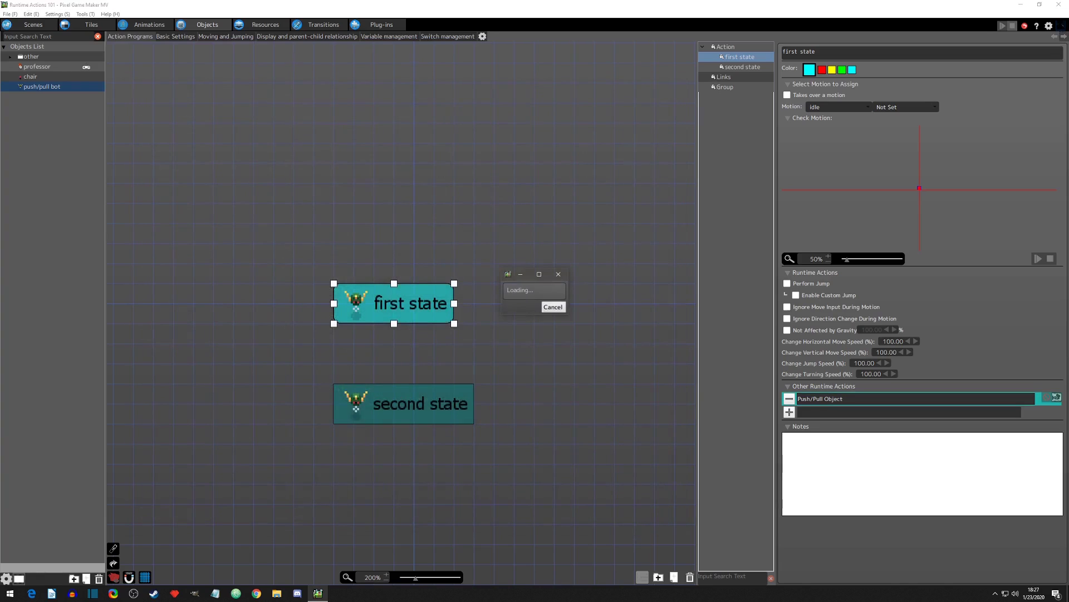
Step: Approach the bot from the right with the professor, step in and out beside it, and walk up onto the raised platform
key("Left")
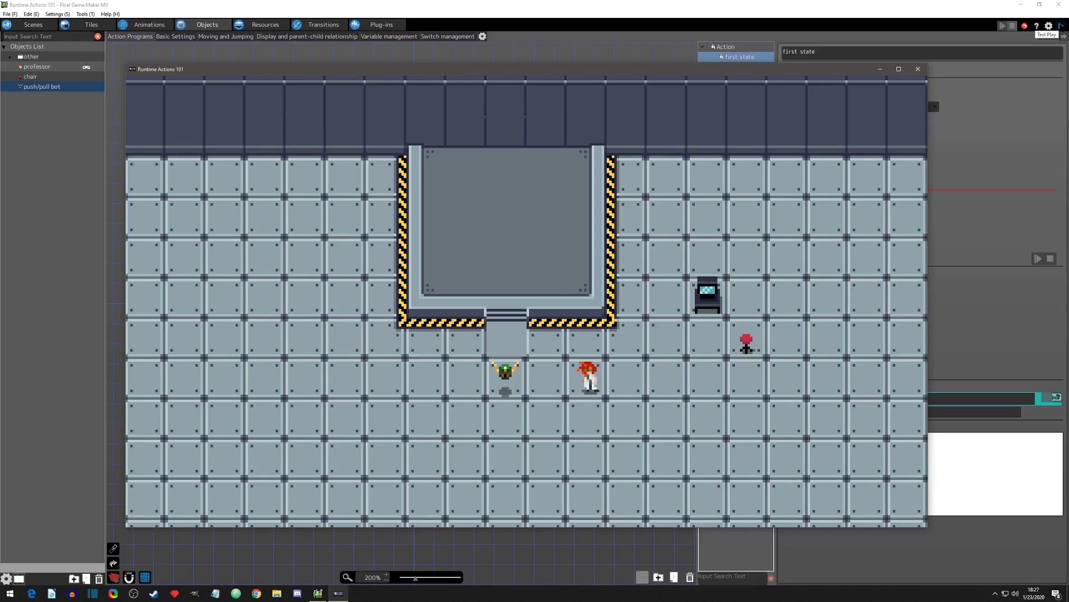
key("Right")
key("Down")
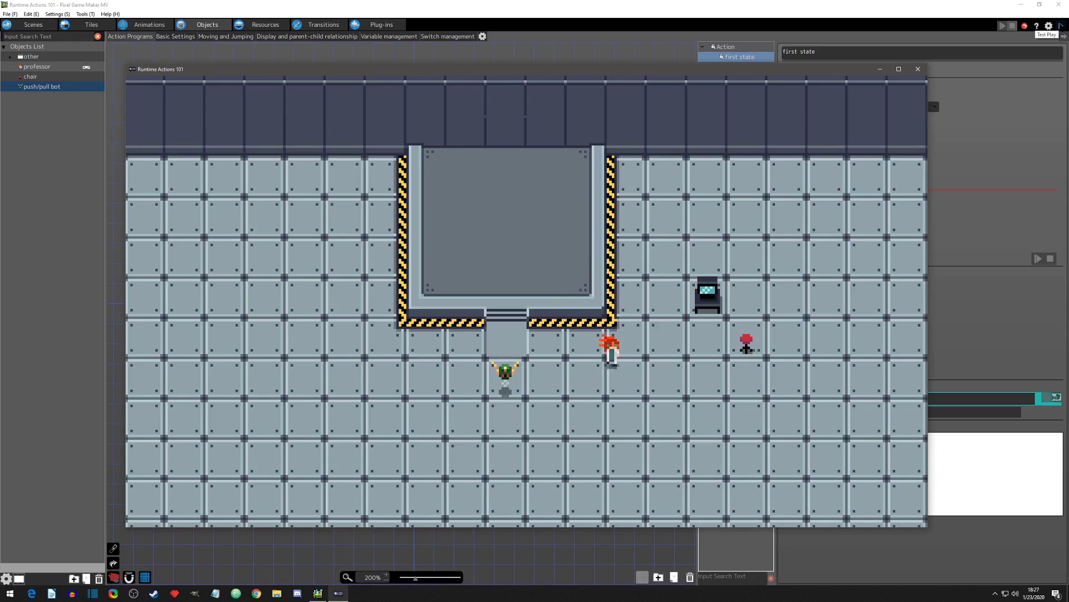
key("Left")
key("Right")
key("Up")
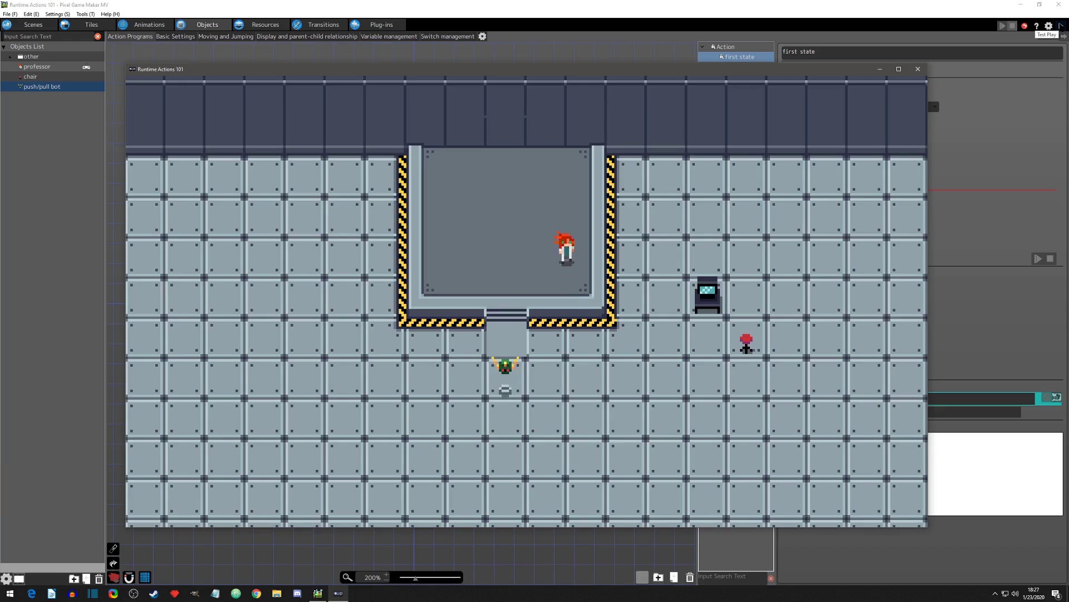
Step: Walk the professor left across the raised platform, repeatedly stepping down toward the bot and back to probe the range above it
key("Left")
key("Up")
key("Down")
key("Left")
key("Up")
key("Down")
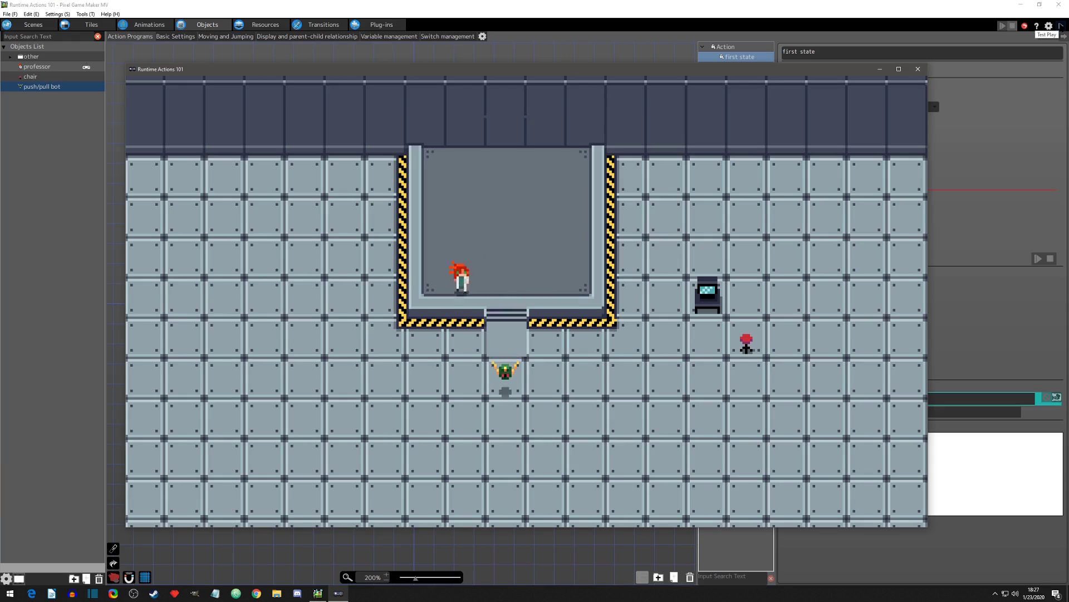
key("Up")
key("Down")
key("Right")
key("Up")
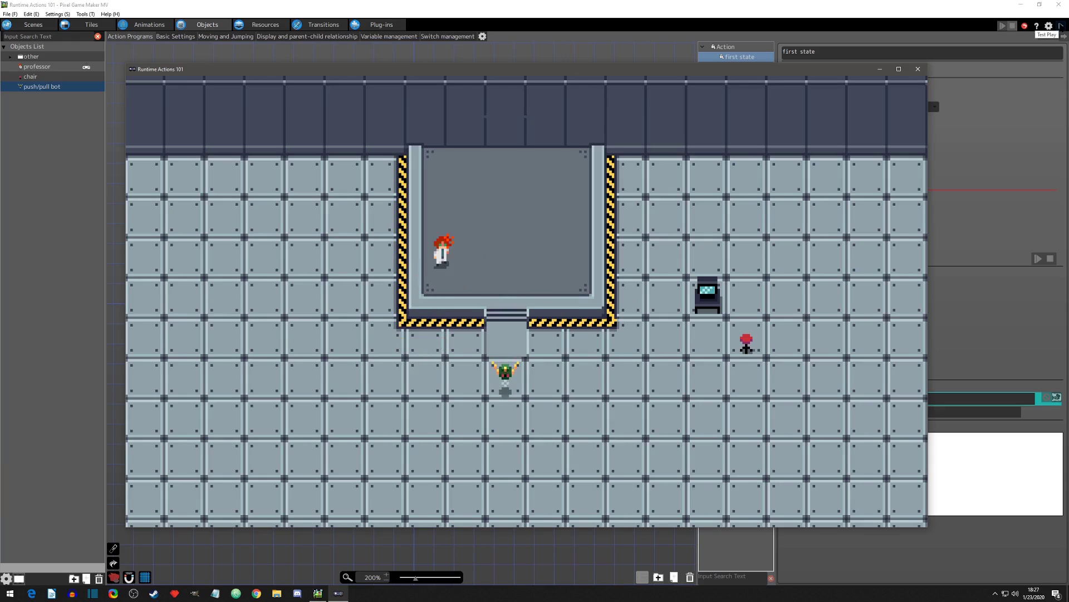
Step: Walk the professor down to the floor left of the bot, step toward it, and return up along the platform's left edge
key("Left")
key("Down")
key("Right")
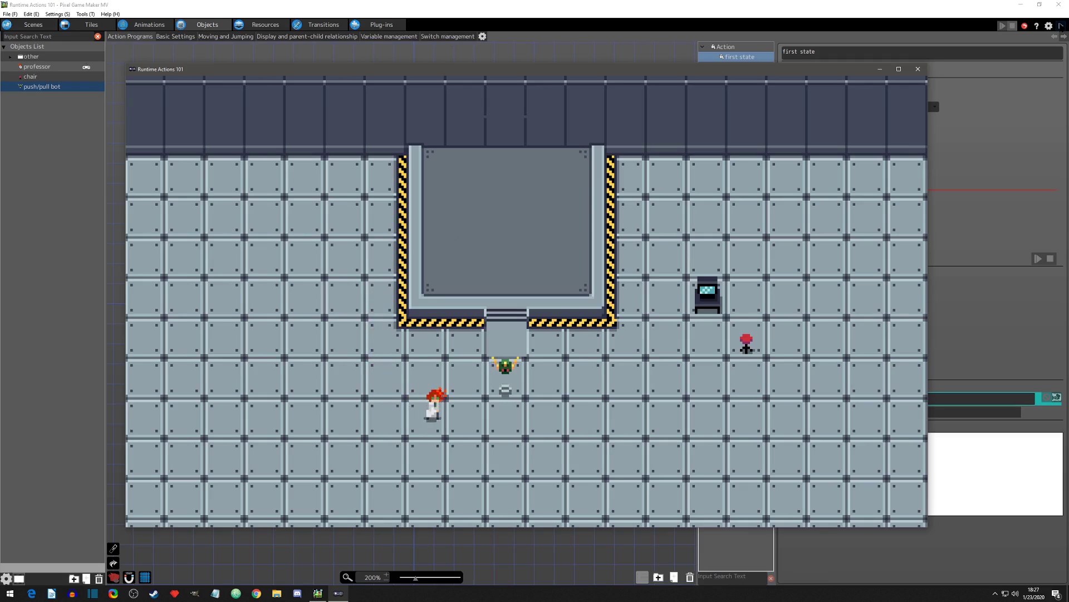
key("Up")
key("Left")
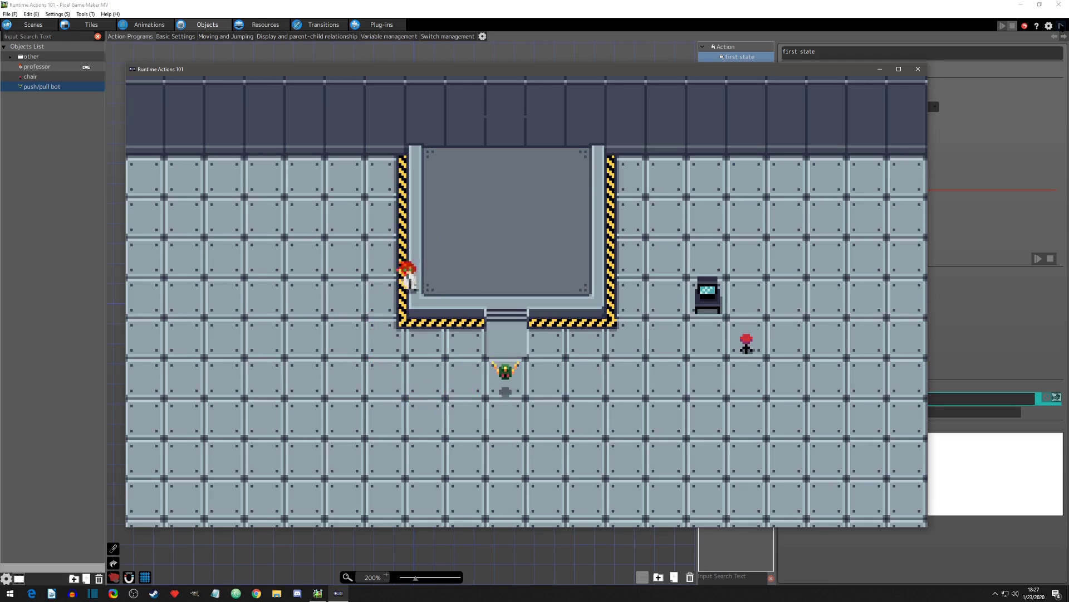
Step: Approach the bot from its lower left, pass directly below it, go up to the platform's right side, and close the game
key("Down")
key("Right")
key("Right")
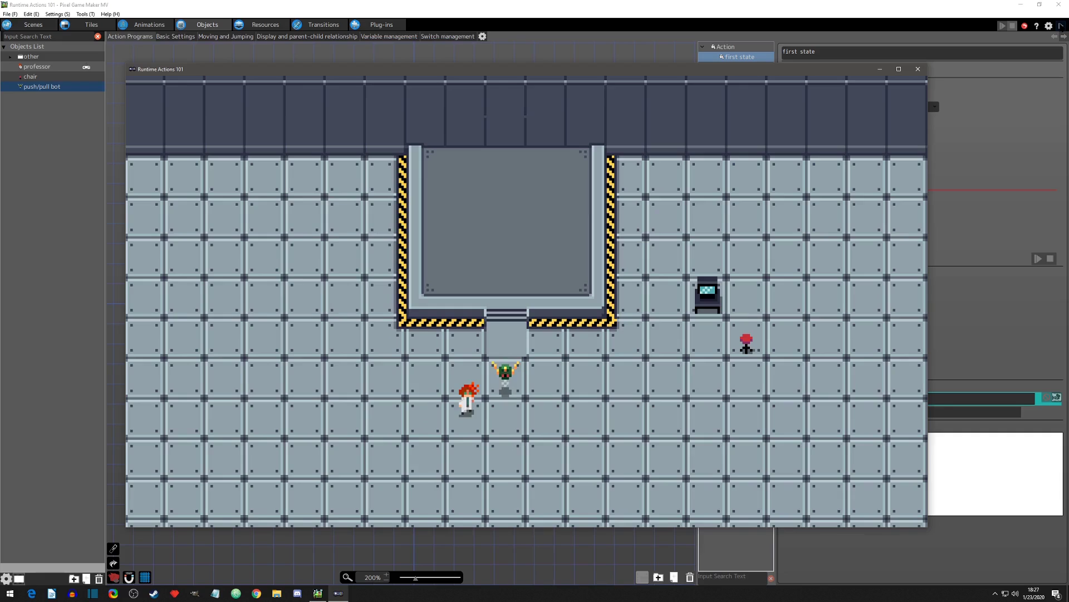
key("Down")
key("Right")
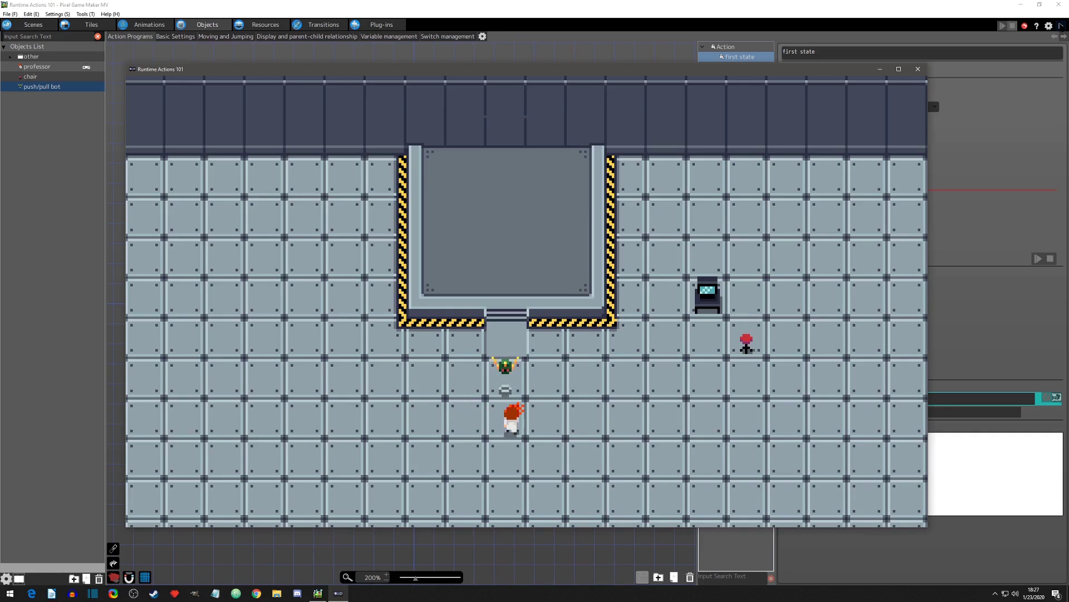
key("Right")
key("Up")
key("Left")
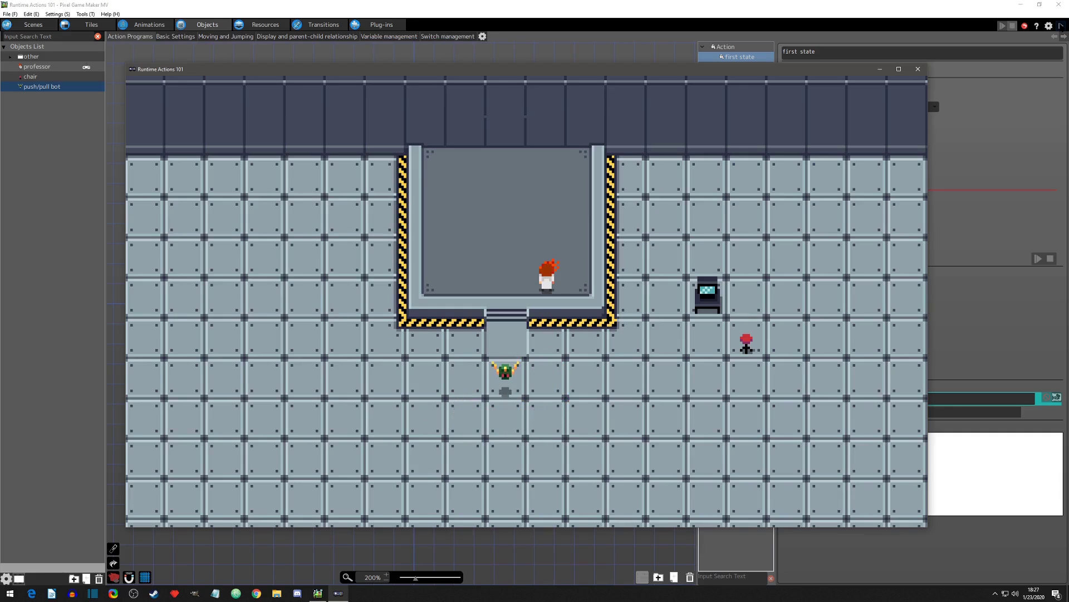
key("Right")
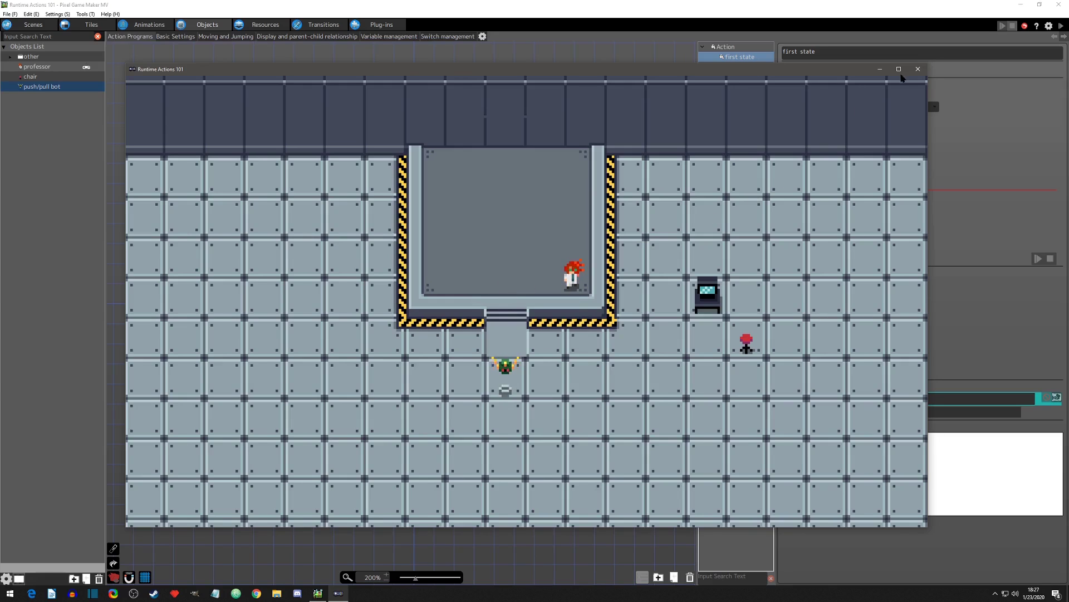
left_click(918, 69)
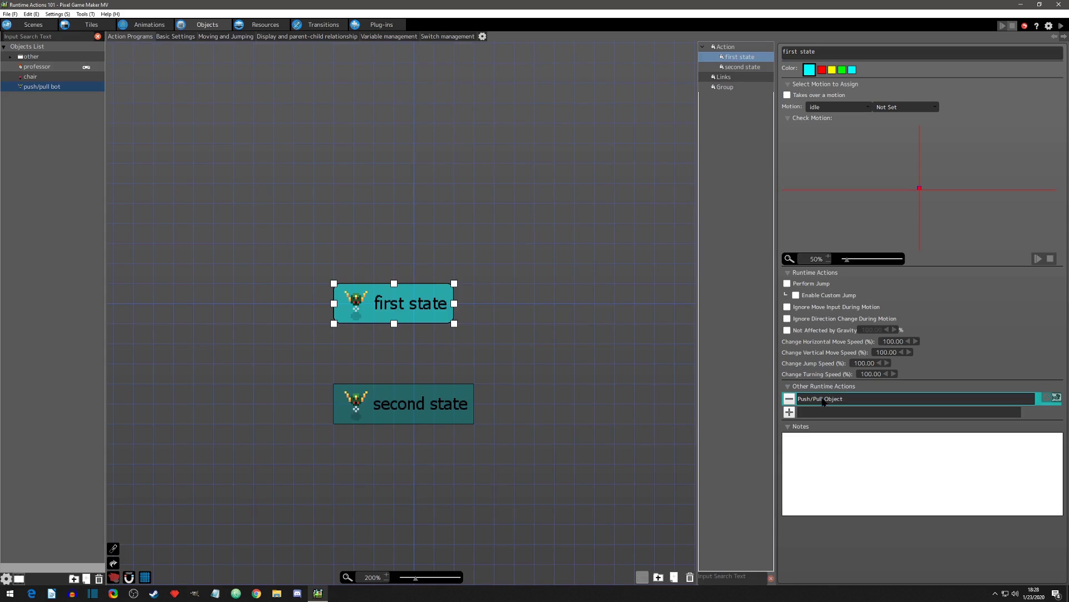
Step: Set the range direction angle of the bot's Push/Pull Object action to 270, apply the settings, and start a test play
double_click(823, 398)
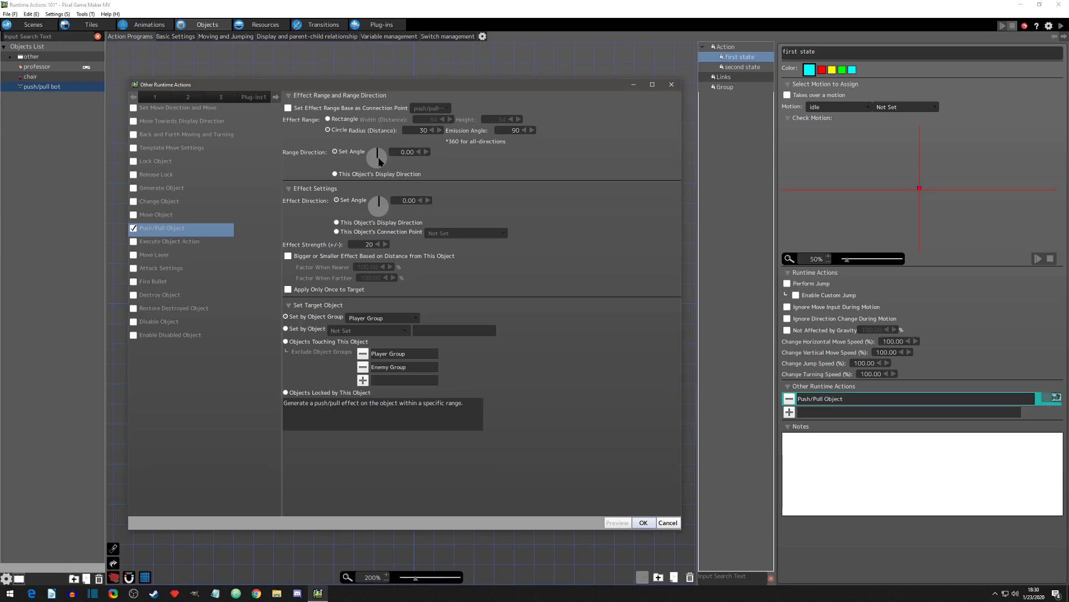
double_click(405, 152)
type("270")
key("Return")
left_click(644, 522)
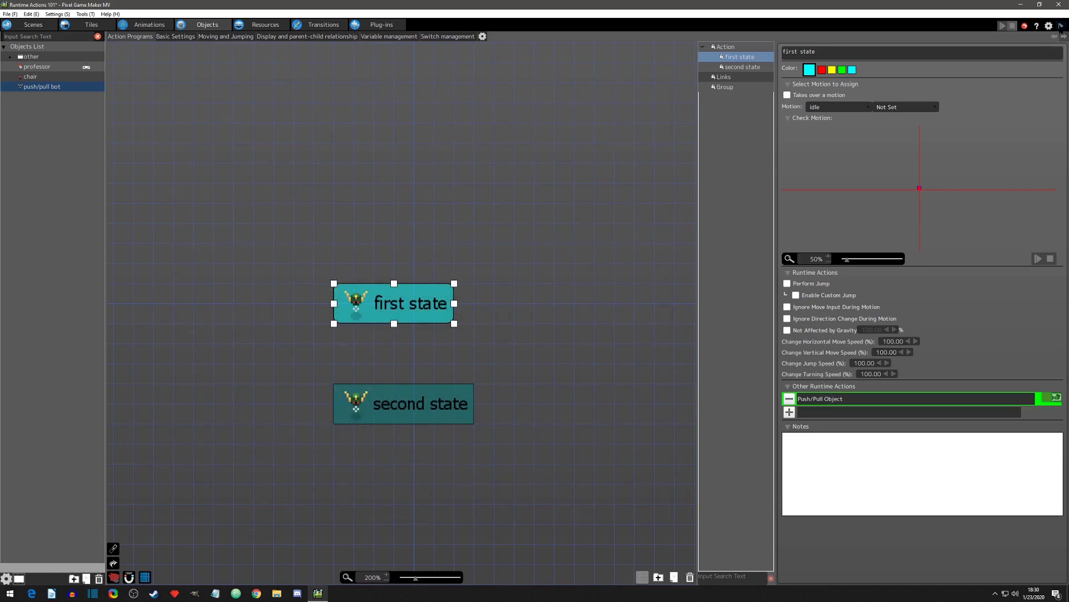
left_click(1061, 26)
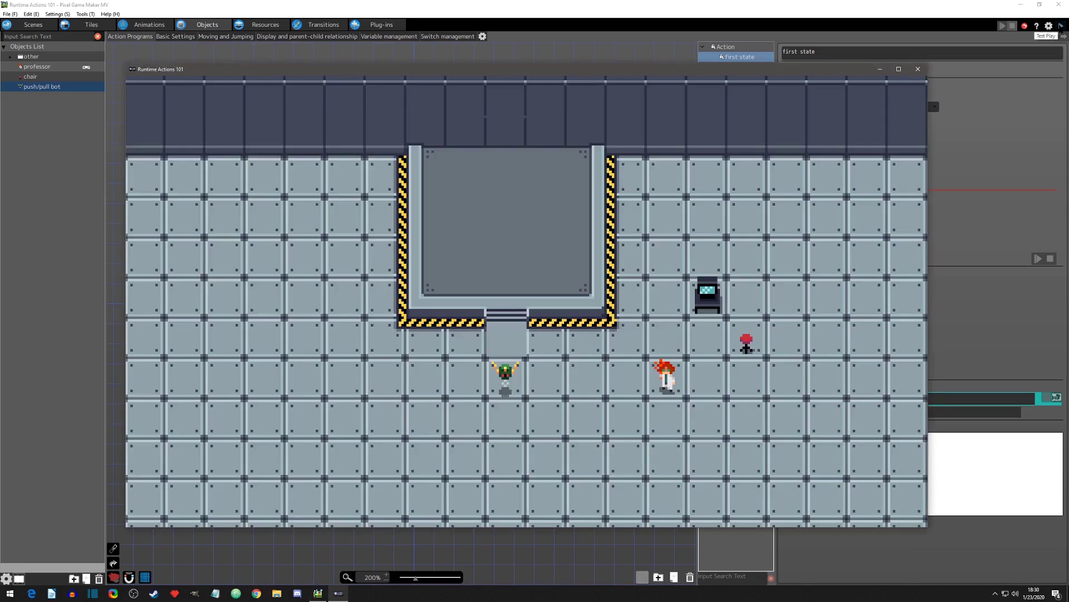
Step: Walk the professor from the bot's upper right down its right side to the floor below it, probing the range
key("Left")
key("Up")
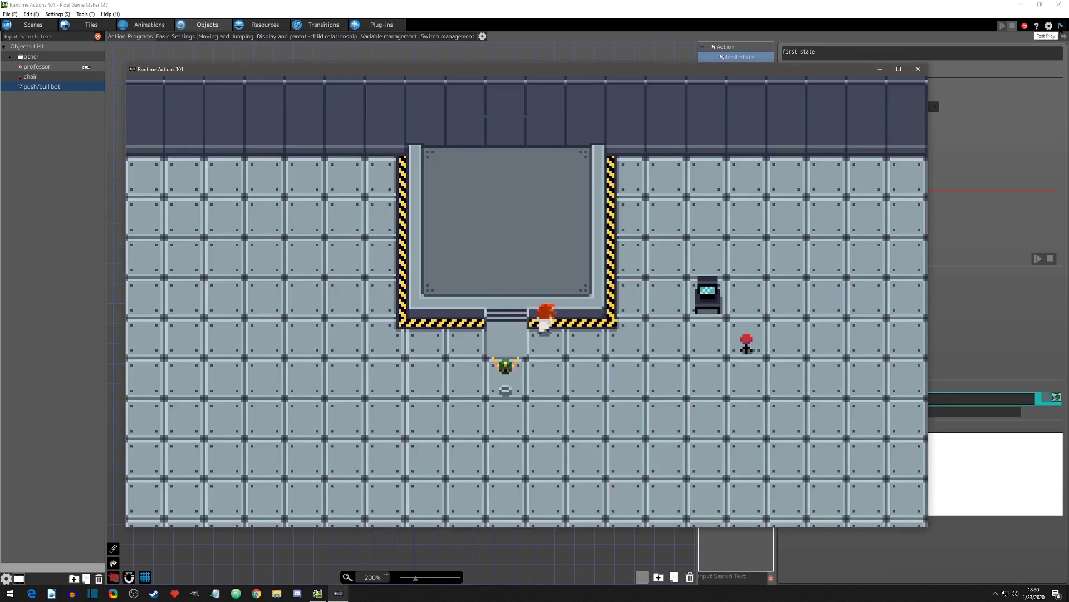
key("Left")
key("Right")
key("Down")
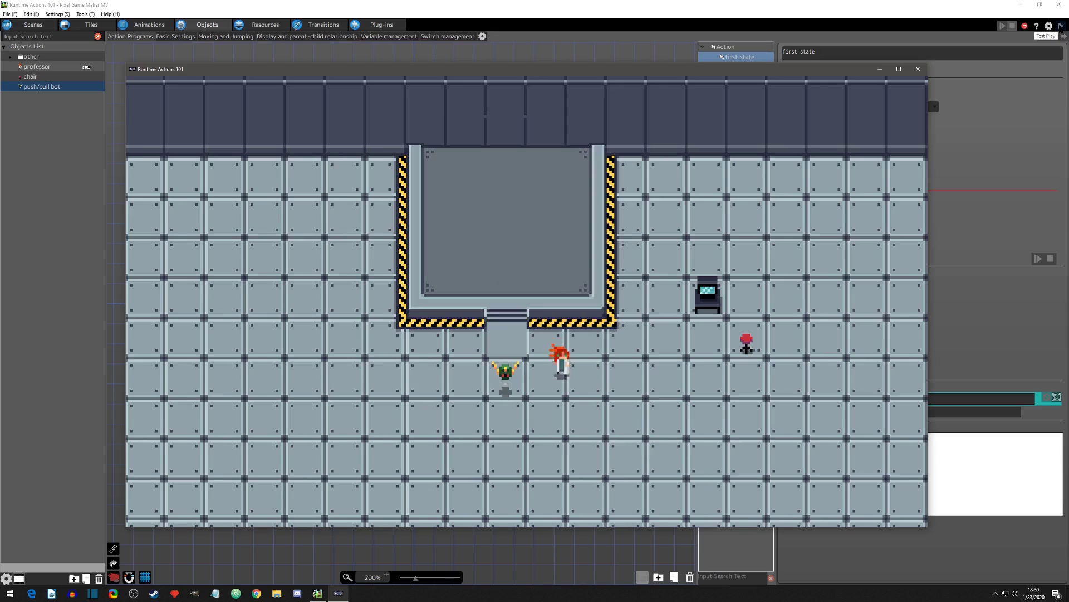
key("Left")
key("Right")
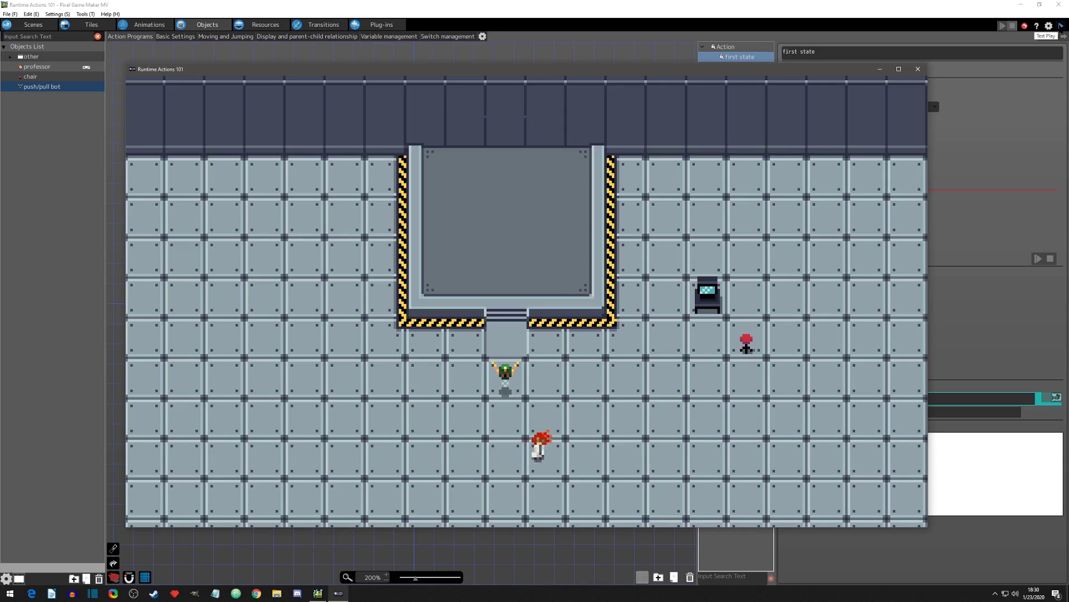
Step: Take the professor up over the platform and out to the floor at the bot's upper left to find the range's edge
key("Up")
key("Left")
key("Down")
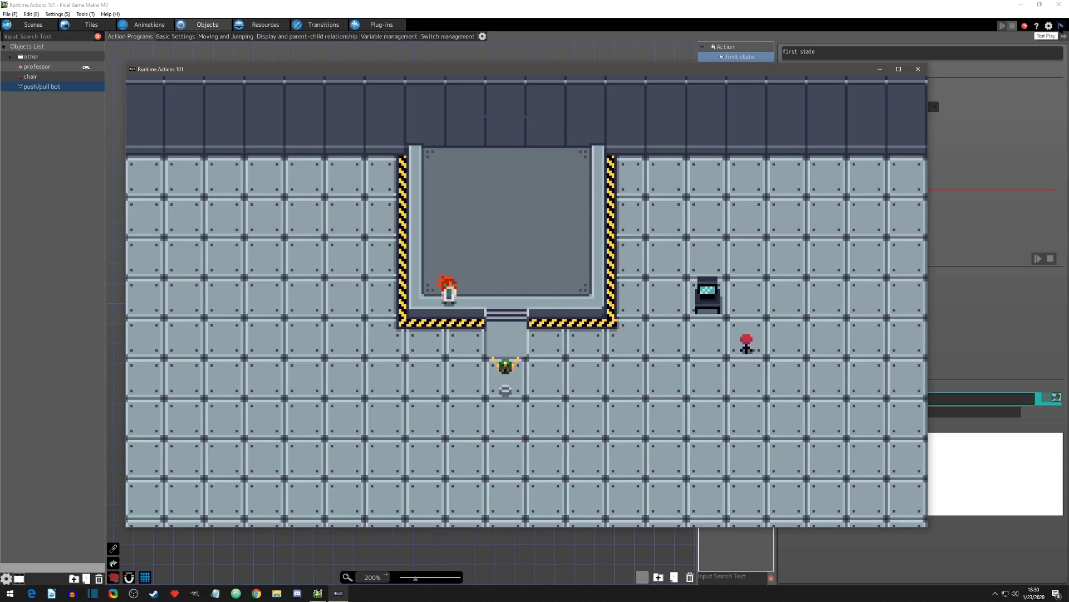
key("Left")
key("Down")
key("Right")
key("Up")
key("Left")
key("Down")
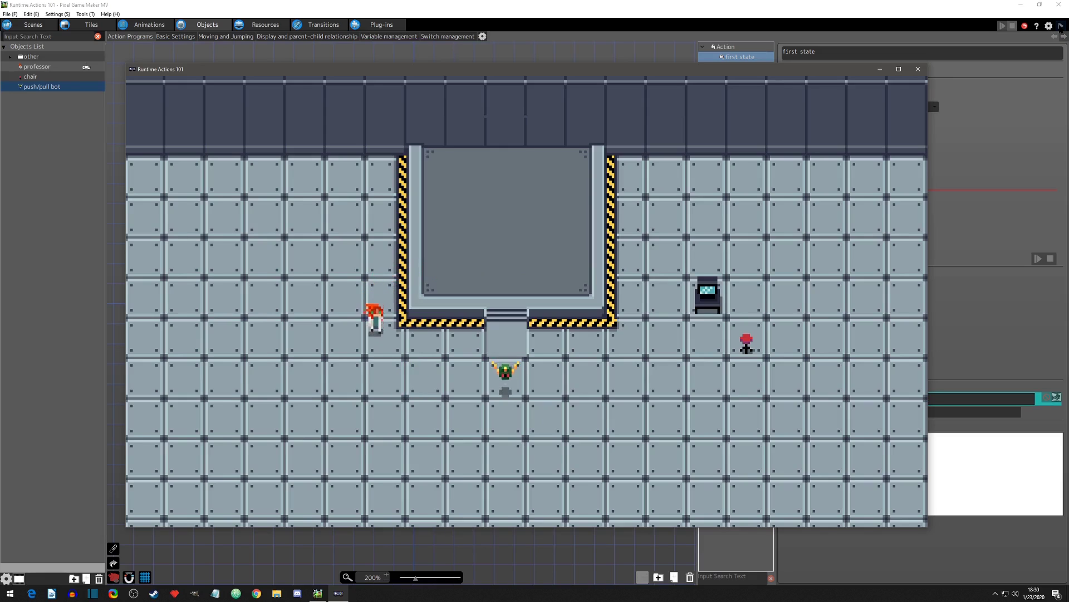
Step: Step the professor repeatedly toward the bot from its left side and back to test the left-facing range
key("Right")
key("Up")
key("Down")
key("Left")
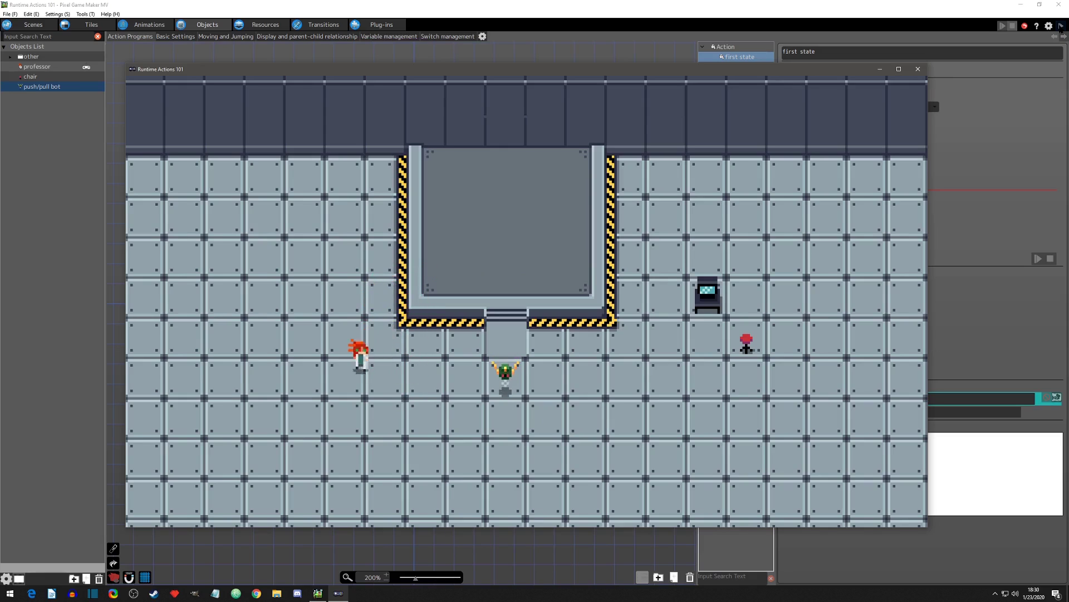
key("Right")
key("Up")
key("Left")
key("Down")
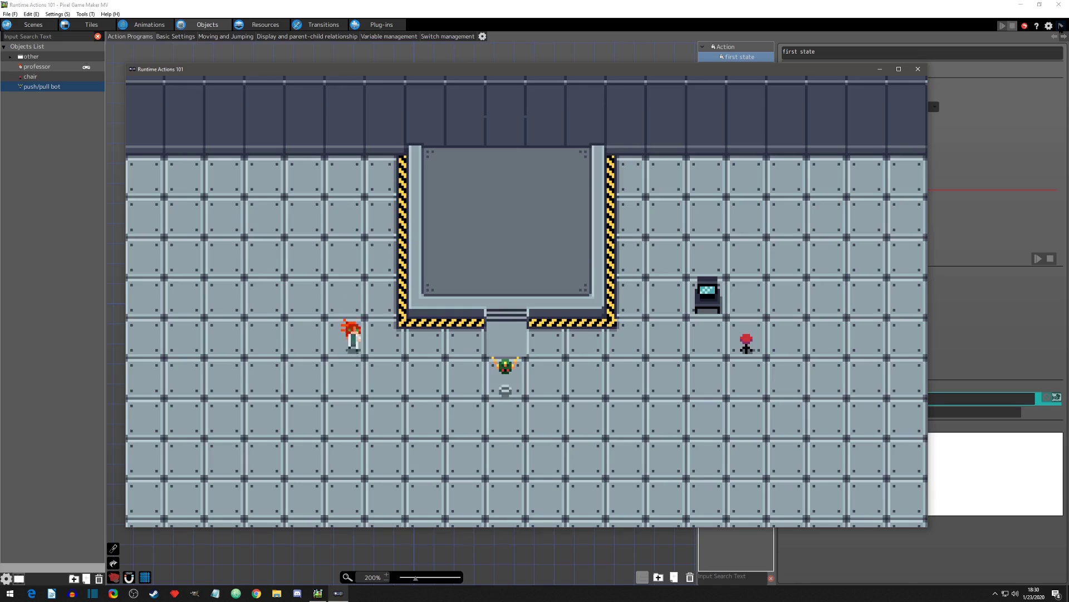
key("Right")
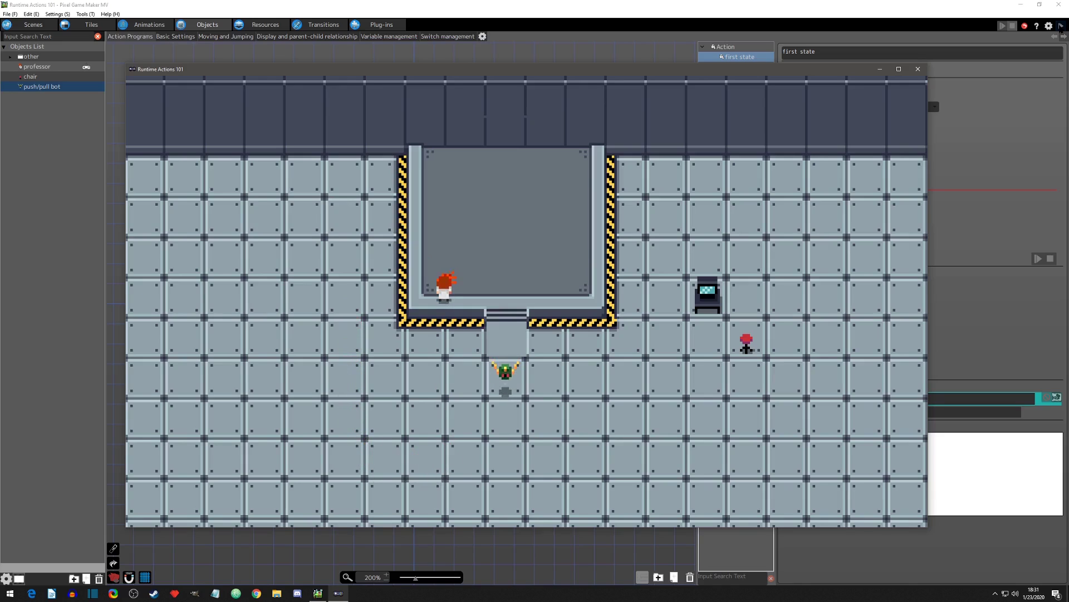
Step: Circle the professor around the platform's lower-left corner near the edge of the bot's range, and close the game
key("Up")
key("Left")
key("Down")
key("Right")
key("Down")
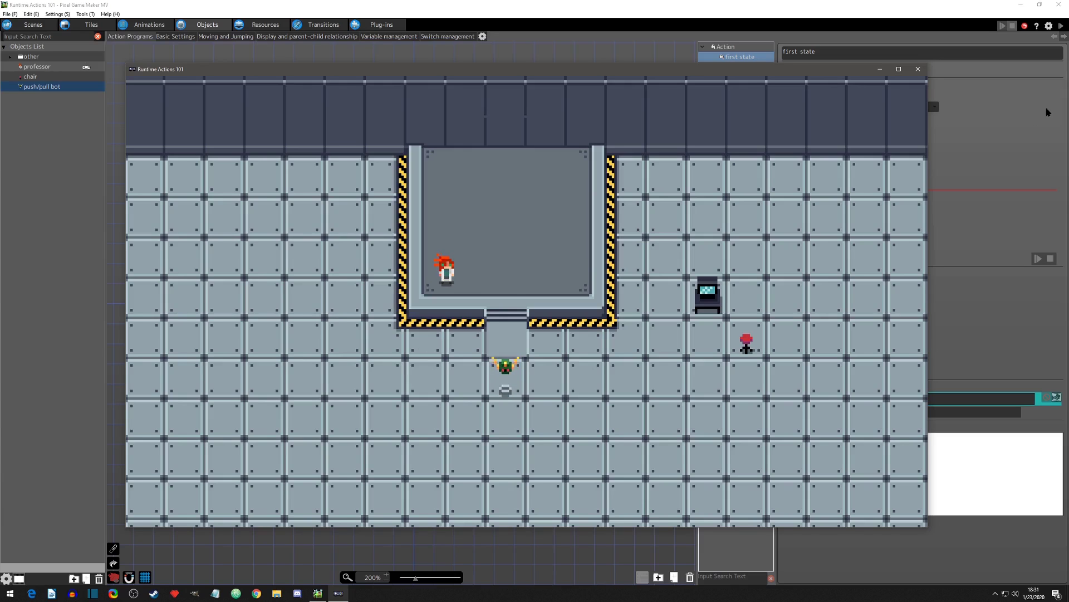
left_click(918, 69)
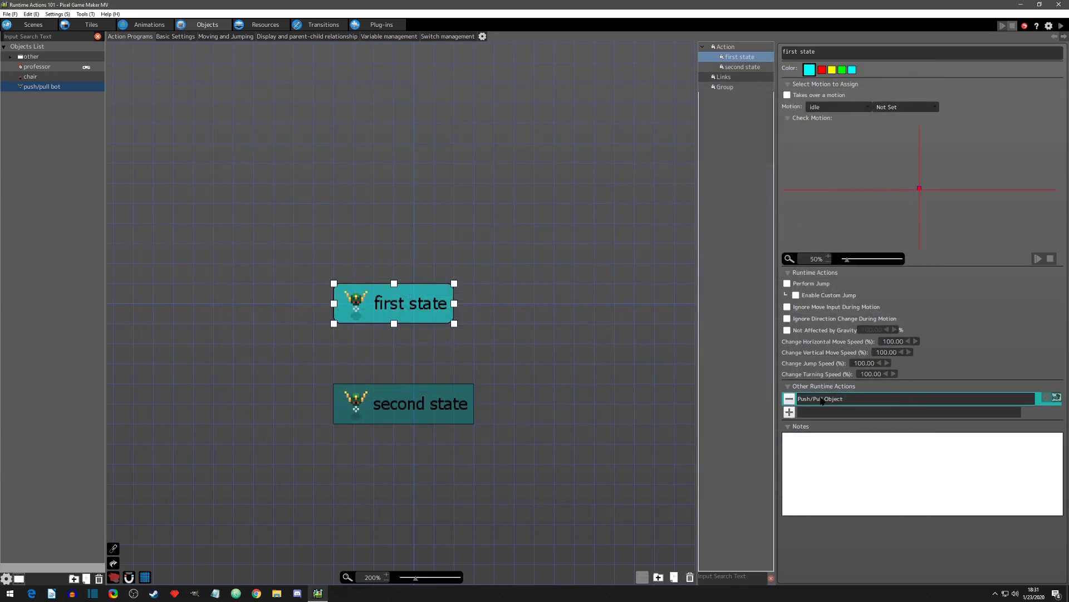
Step: Switch the Push/Pull Object effect range to a rectangle with width 10, apply and save it, and start a test play
double_click(824, 400)
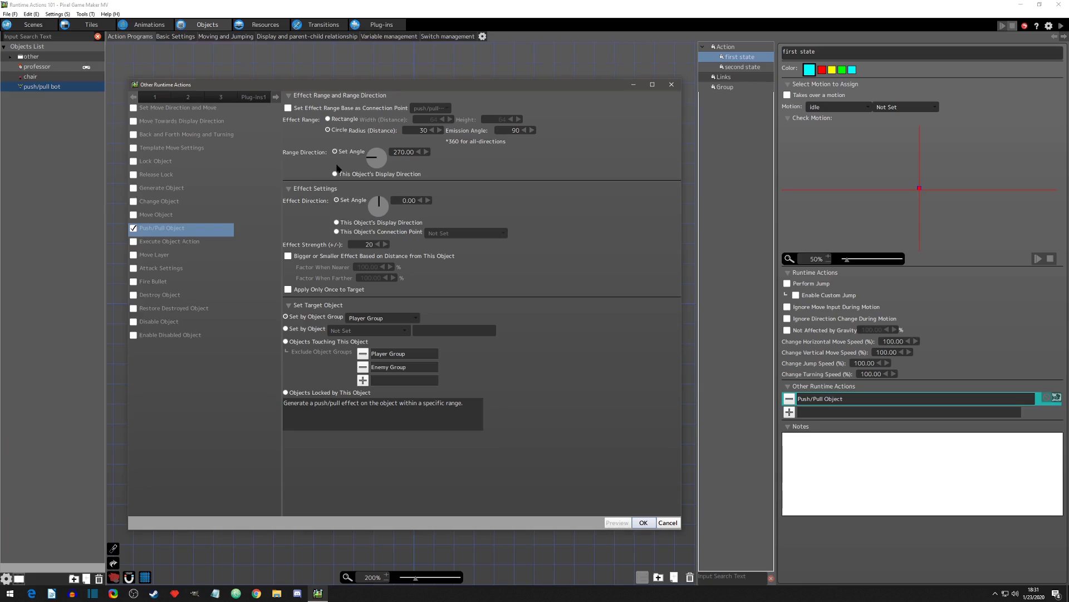
left_click(328, 120)
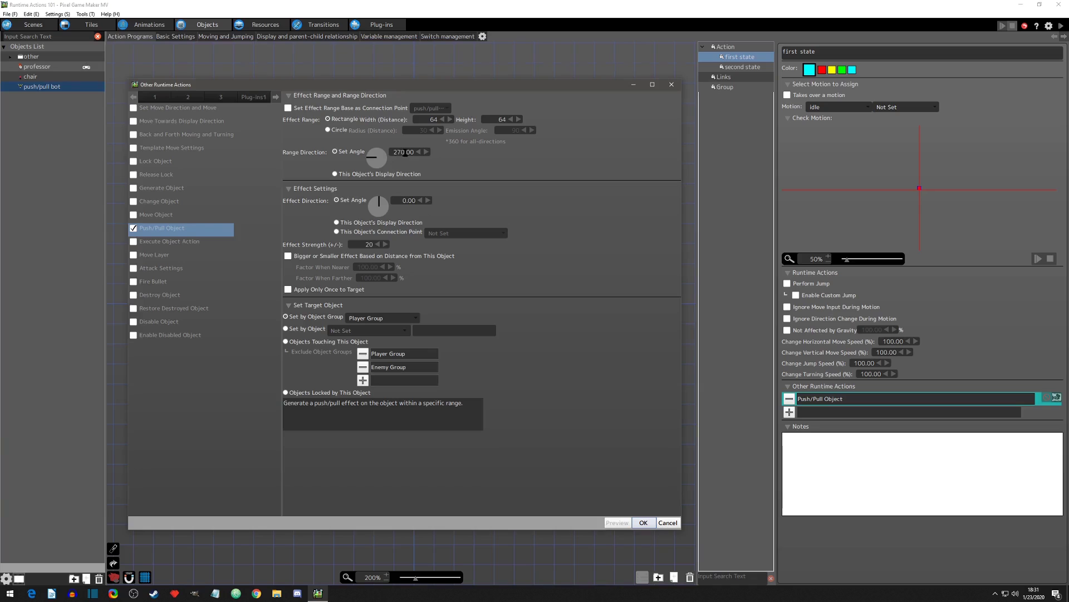
double_click(429, 120)
type("10")
left_click(644, 523)
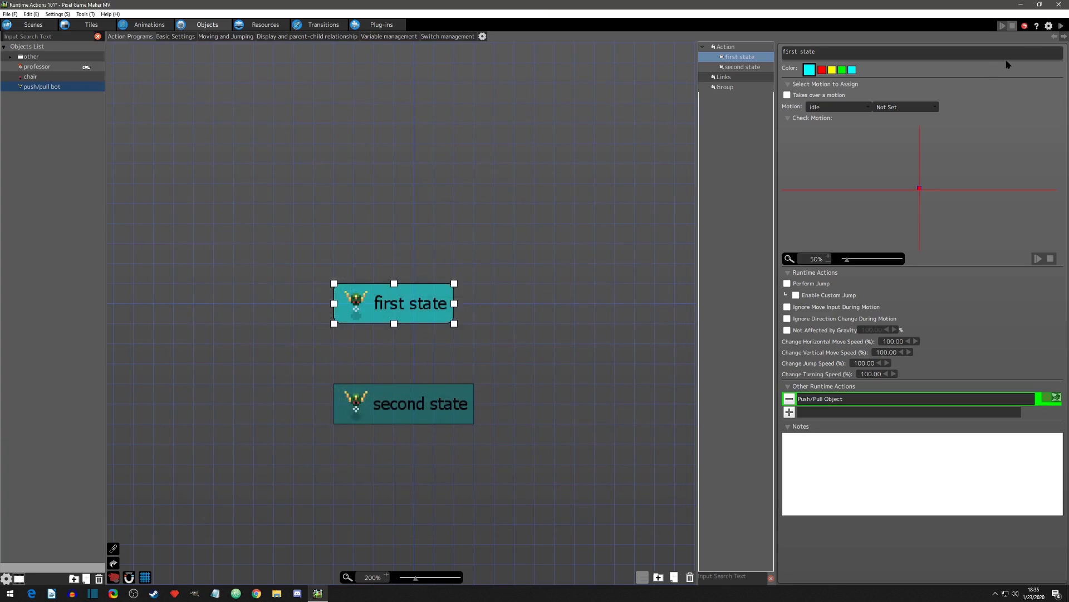
key("ctrl+s")
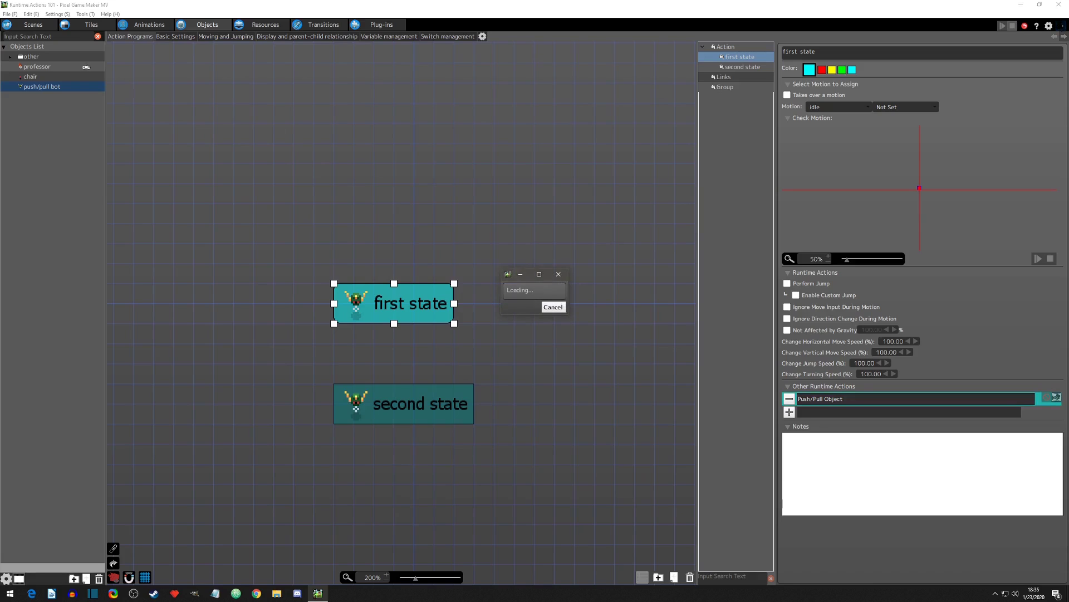
Step: Walk the professor across the platform's lower edge above the bot and down at its upper left, probing the rectangular range
key("Left")
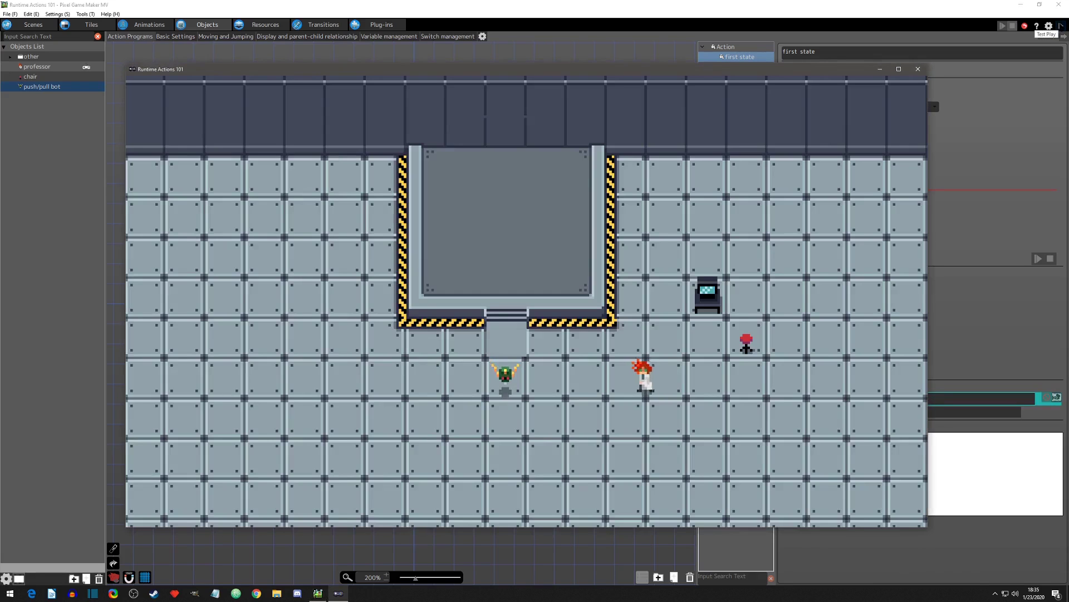
key("Up")
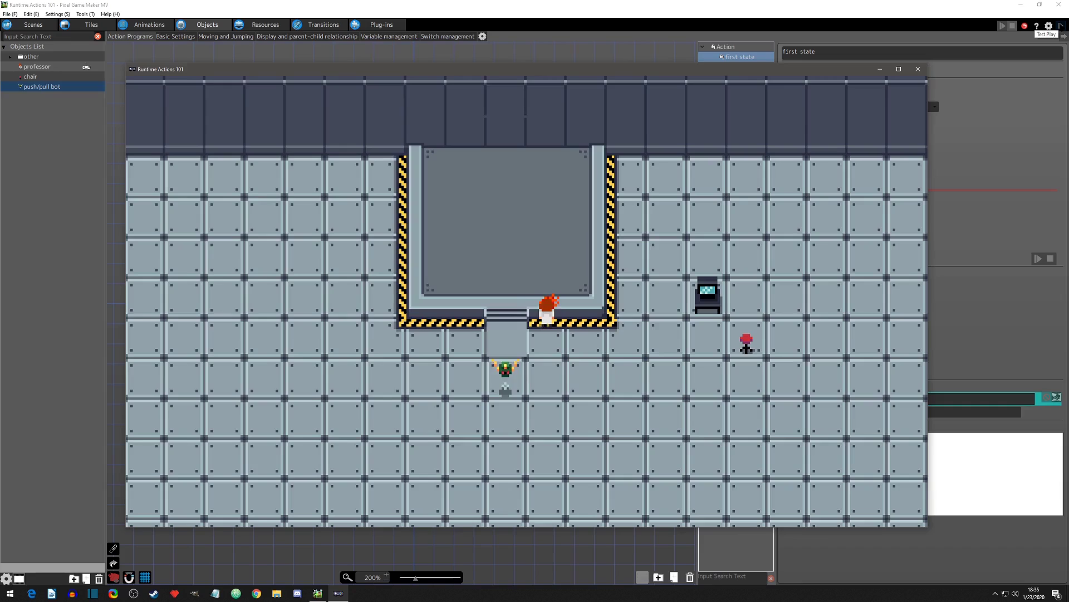
key("Left")
key("Left")
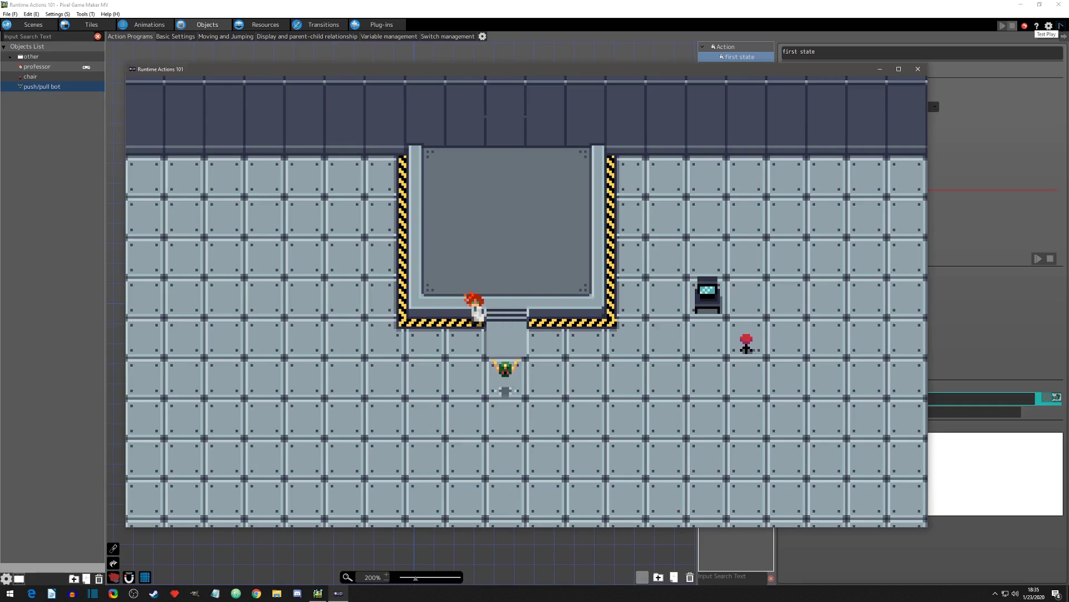
key("Down")
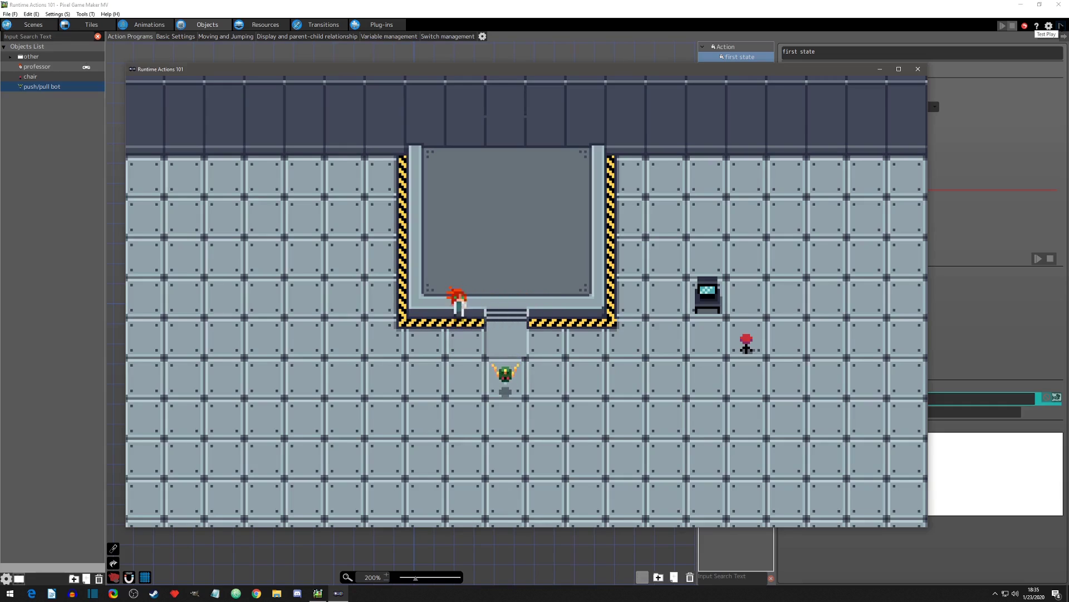
key("Down")
key("Up")
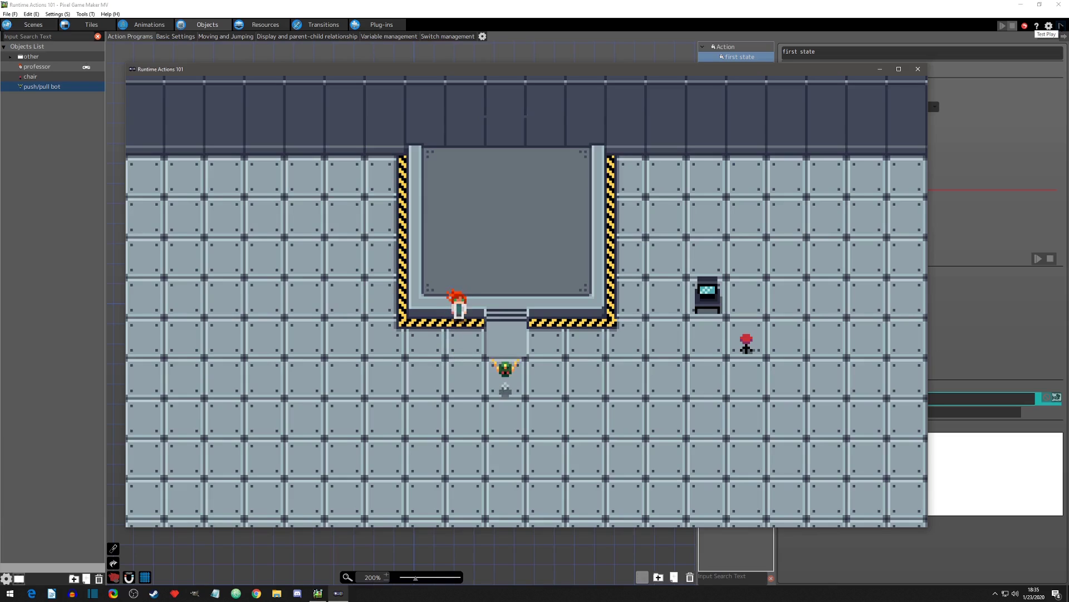
key("Right")
key("Down")
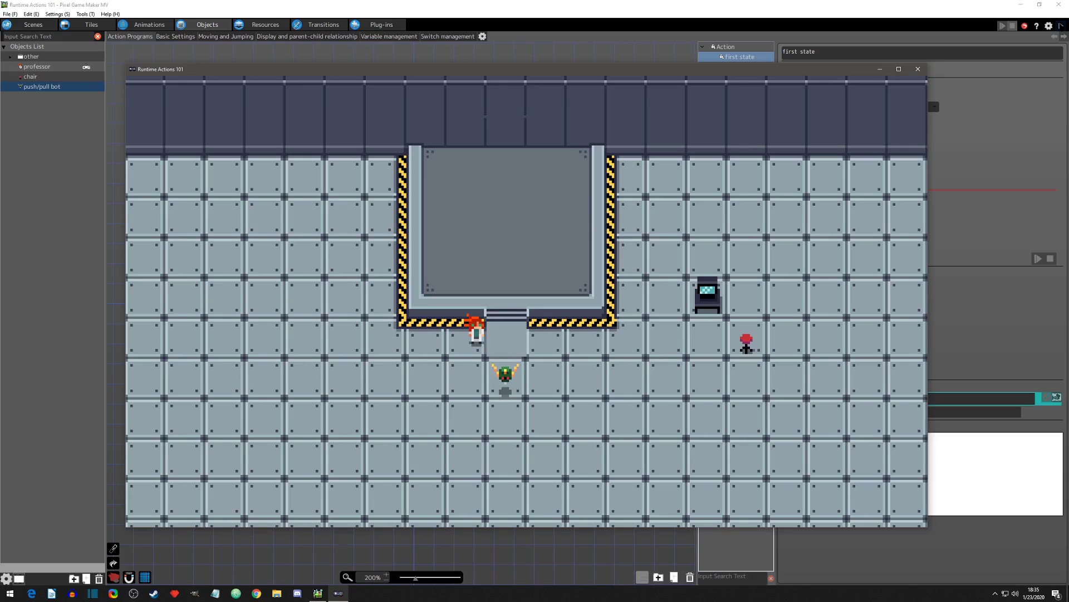
Step: Walk the professor left past the platform's lower-left corner, stepping down toward the bot's row and back to probe the rectangular range
key("Down")
key("Left")
key("Up")
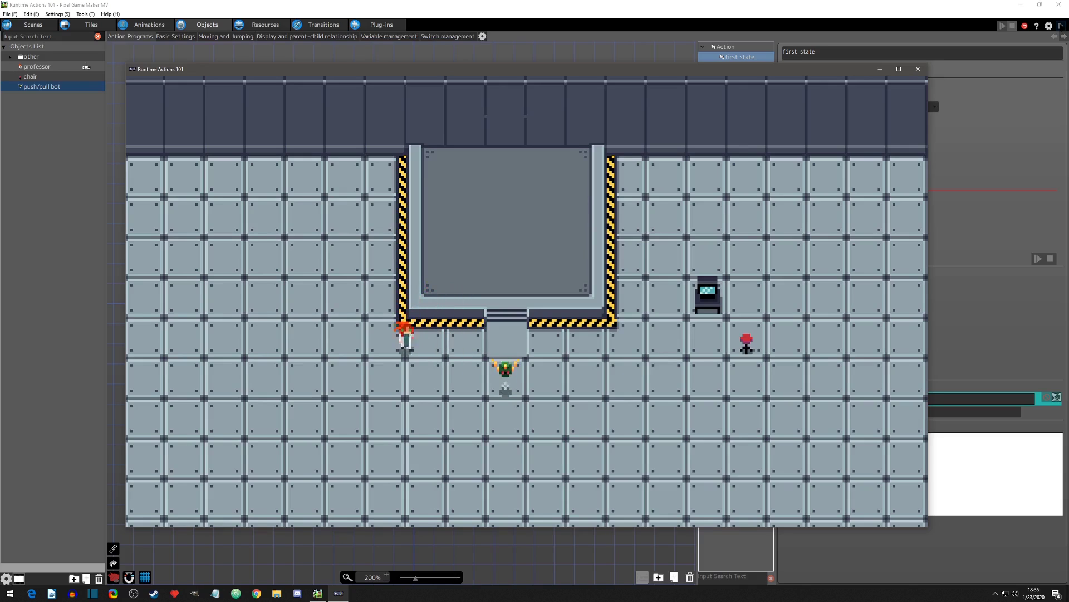
key("Down")
key("Left")
key("Up")
key("Down")
key("Up")
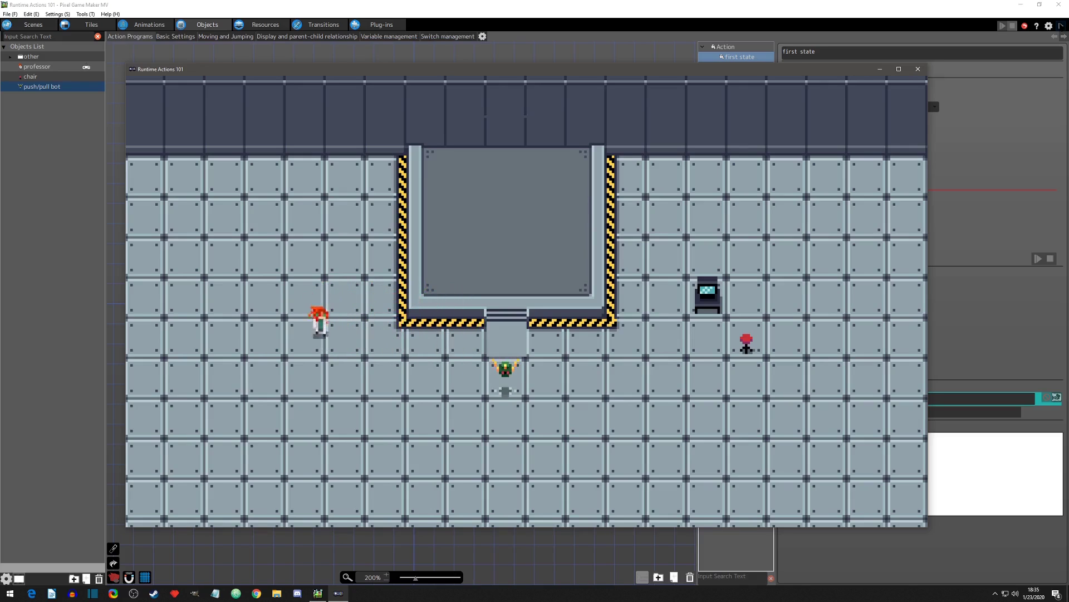
Step: Move the professor farther left, dipping in and out of the bot's row to find the rectangle's far end
key("Down")
key("Up")
key("Left")
key("Down")
key("Up")
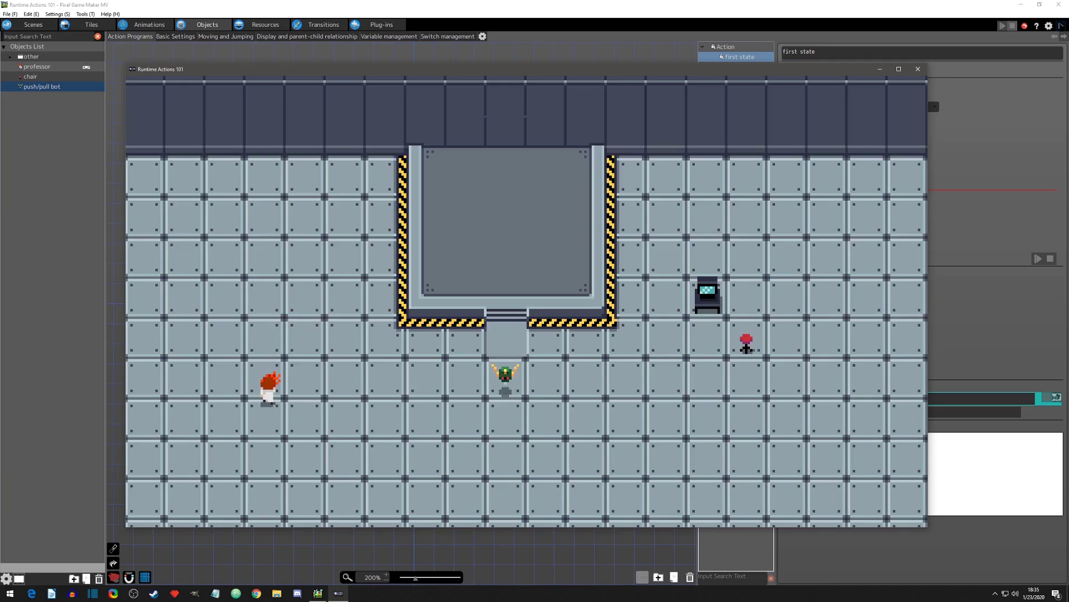
key("Left")
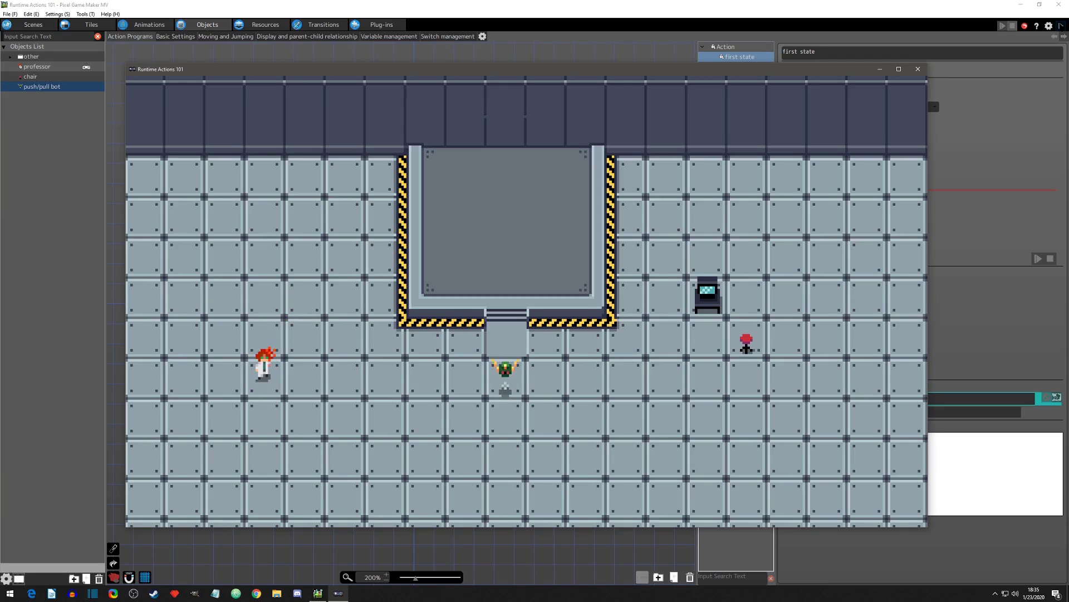
Step: Cross the bot's row up and down with the professor near the rectangle's far left end, and close the game
key("Down")
key("Down")
key("Right")
key("Up")
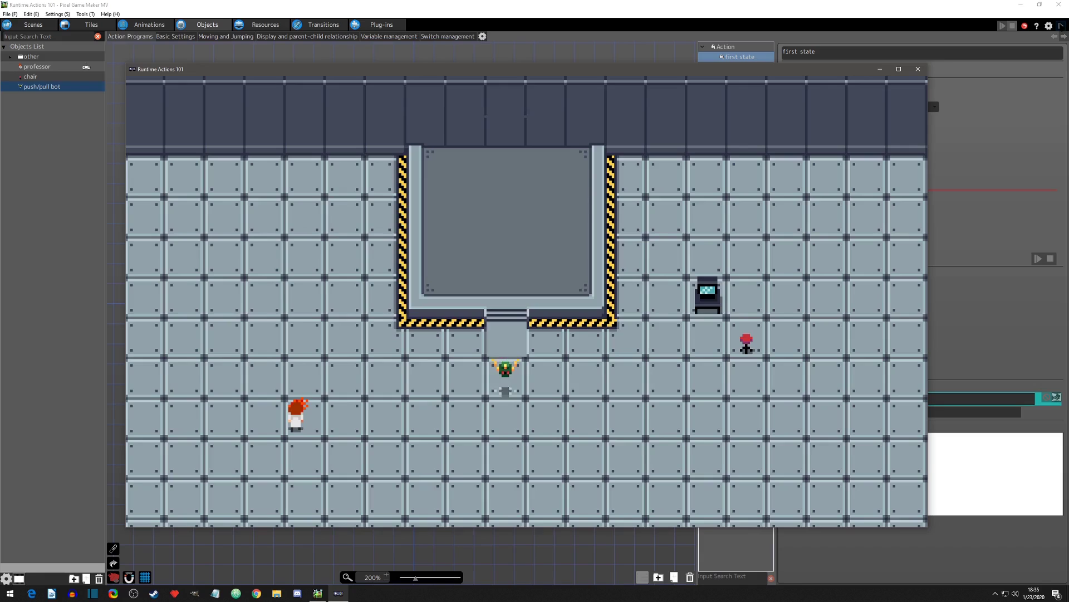
key("Up")
key("Left")
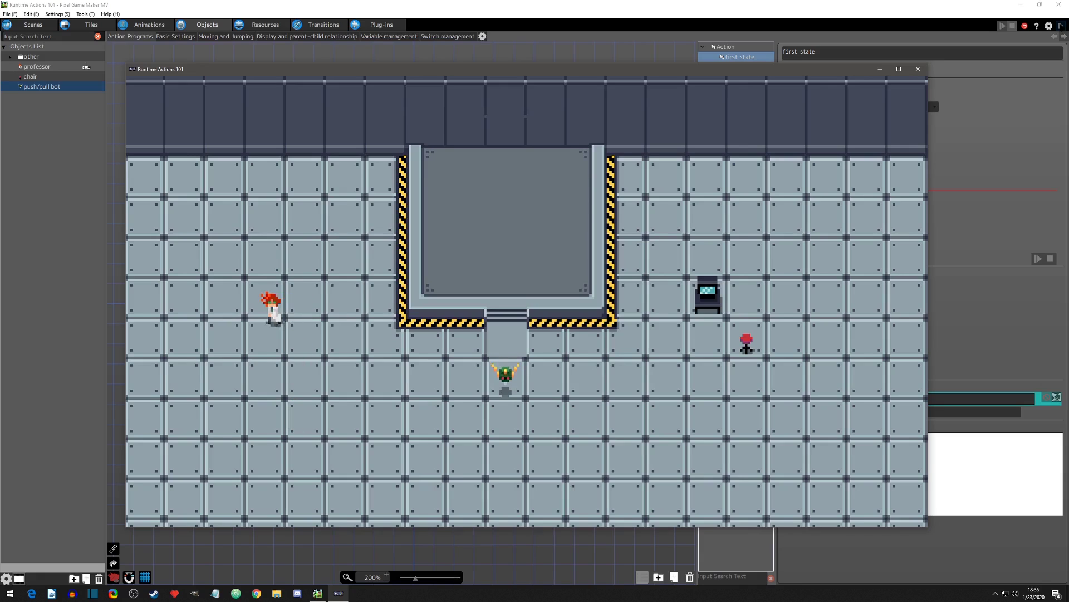
key("Down")
key("Down")
key("Right")
key("Left")
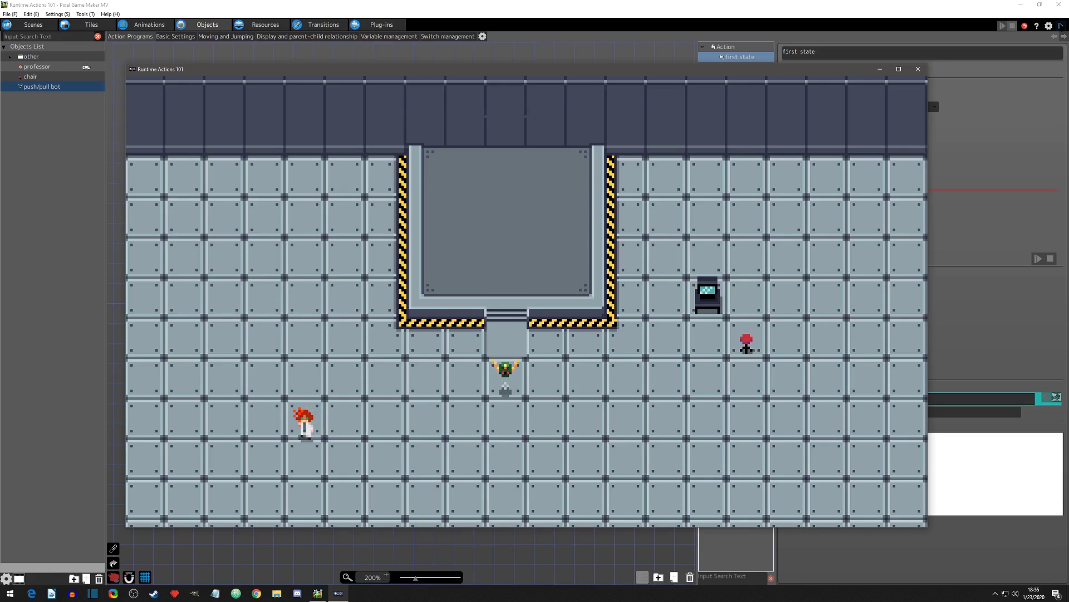
key("Right")
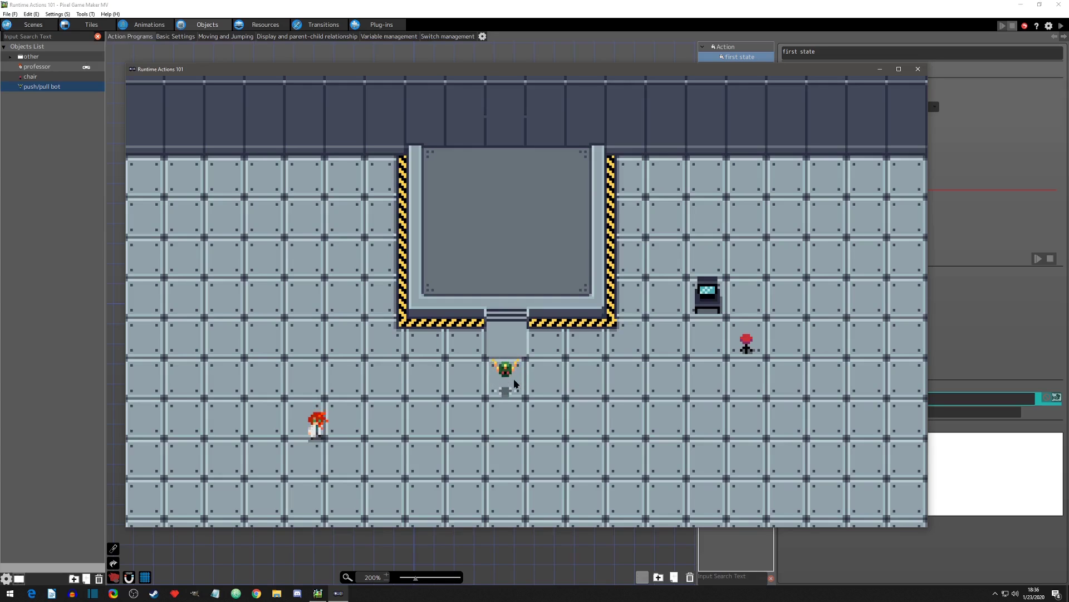
left_click(918, 69)
Step: Switch the Push/Pull Object effect range to Circle with This Object's Display Direction as range direction, apply it, and start a test play
double_click(823, 400)
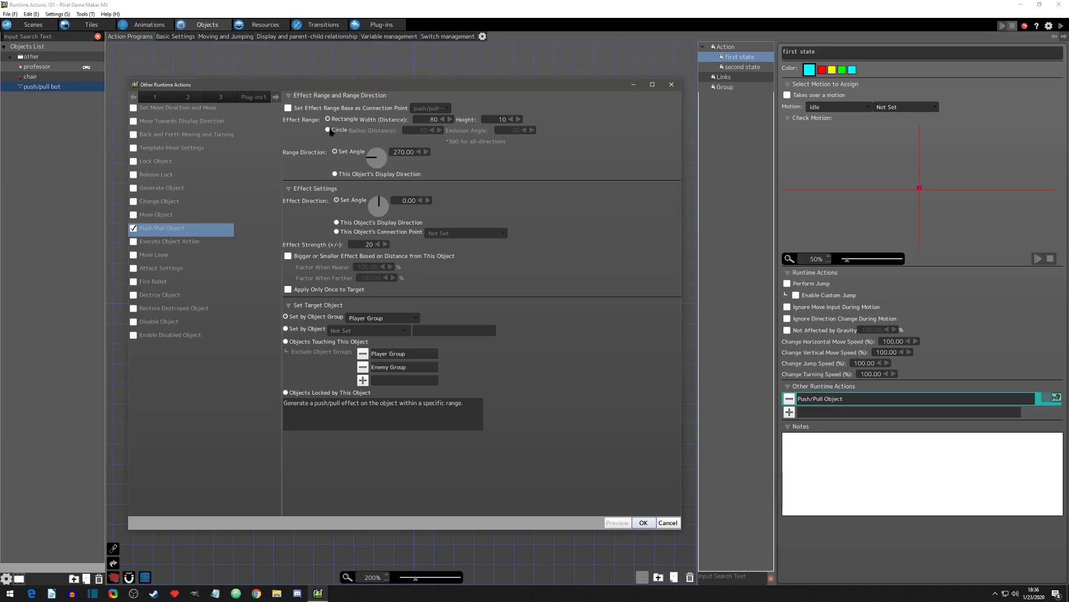
left_click(334, 174)
left_click(329, 130)
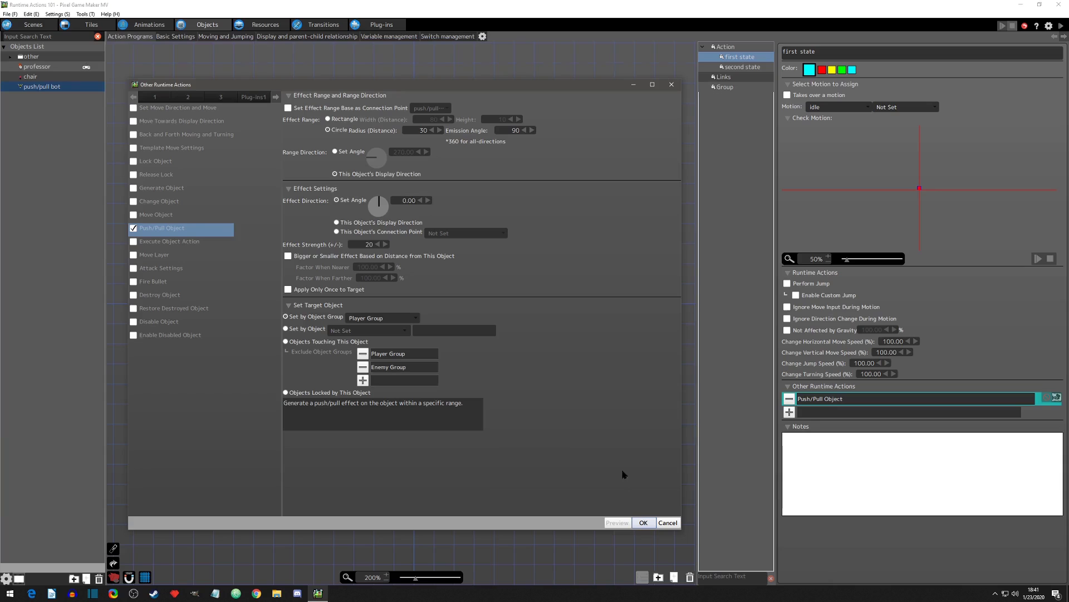
left_click(643, 523)
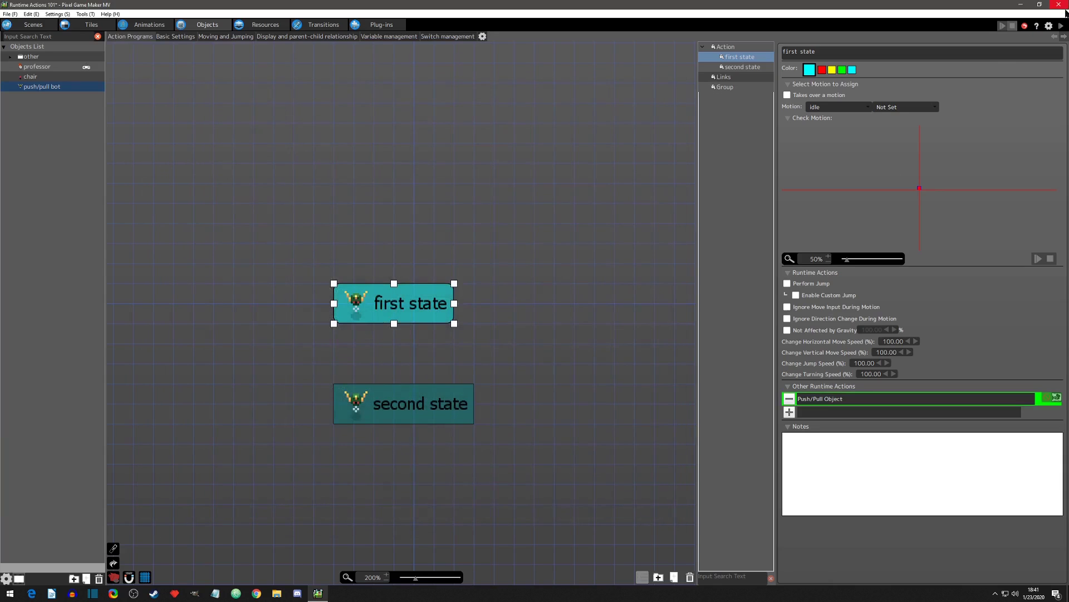
left_click(1061, 26)
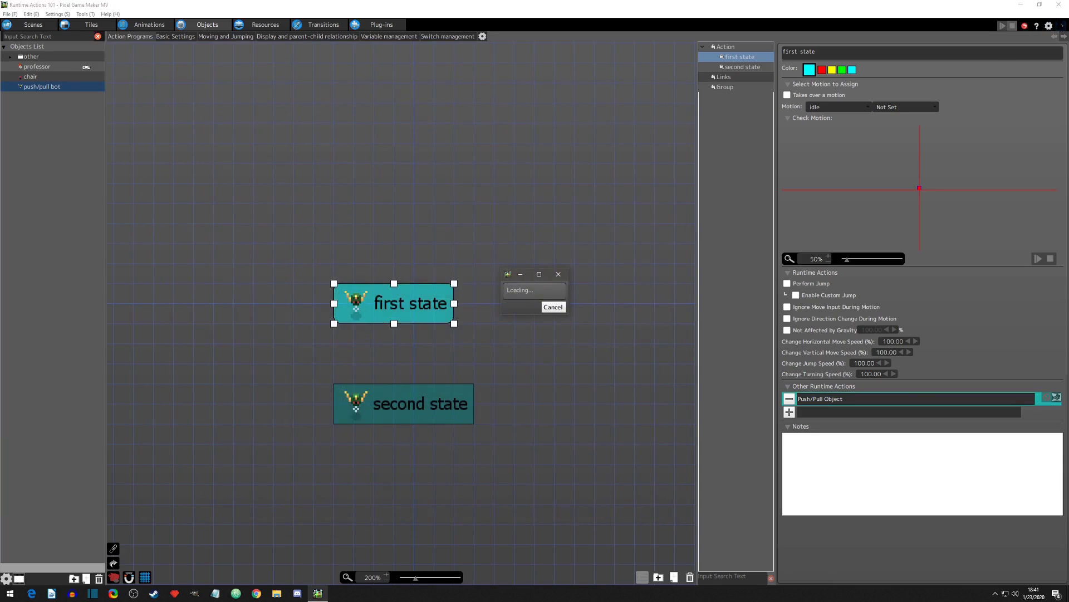
Step: Circle the professor around the bot from its right side over the top, down its left side and underneath to test the display-direction range
key("Left")
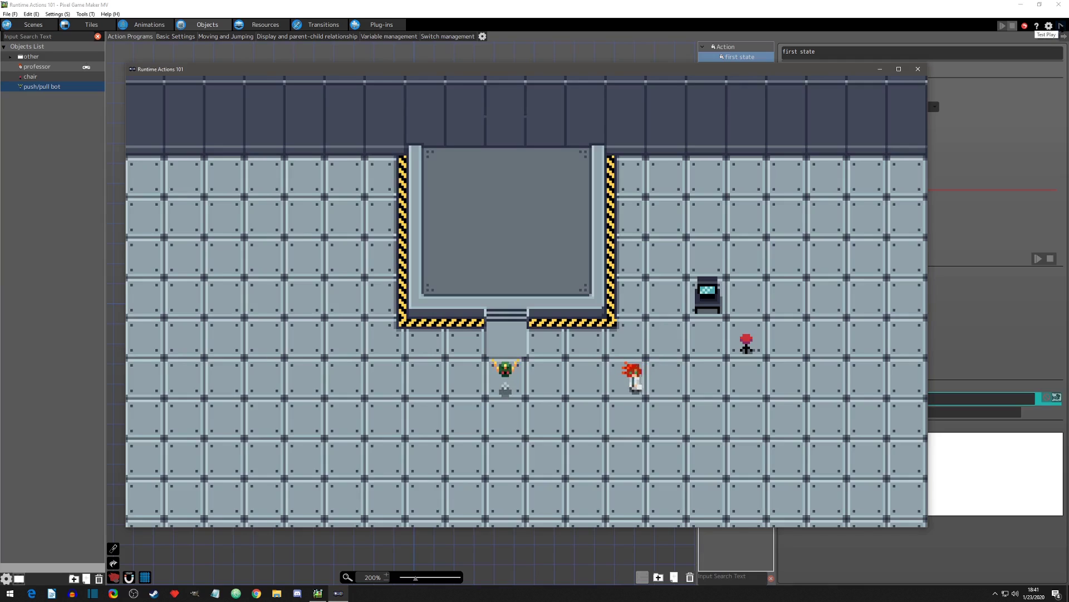
key("Up")
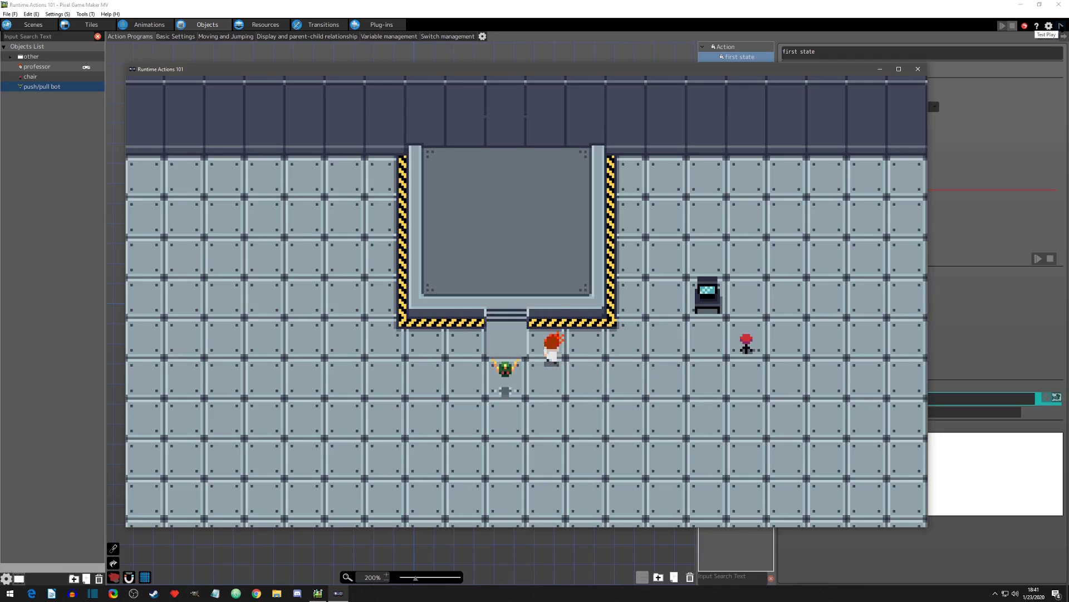
key("Left")
key("Left")
key("Down")
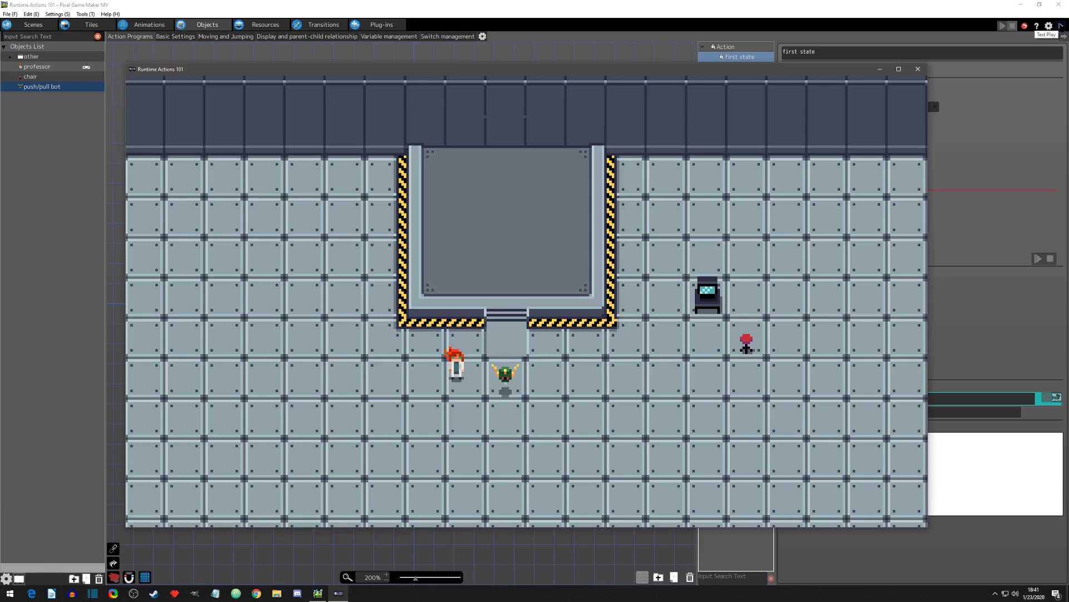
key("Left")
key("Down")
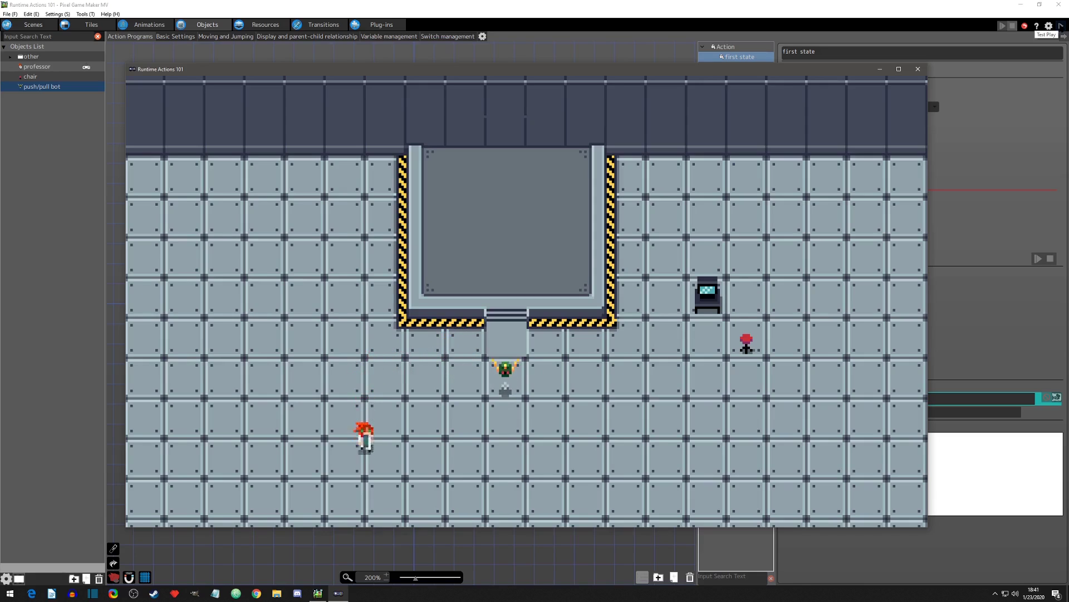
key("Right")
key("Up")
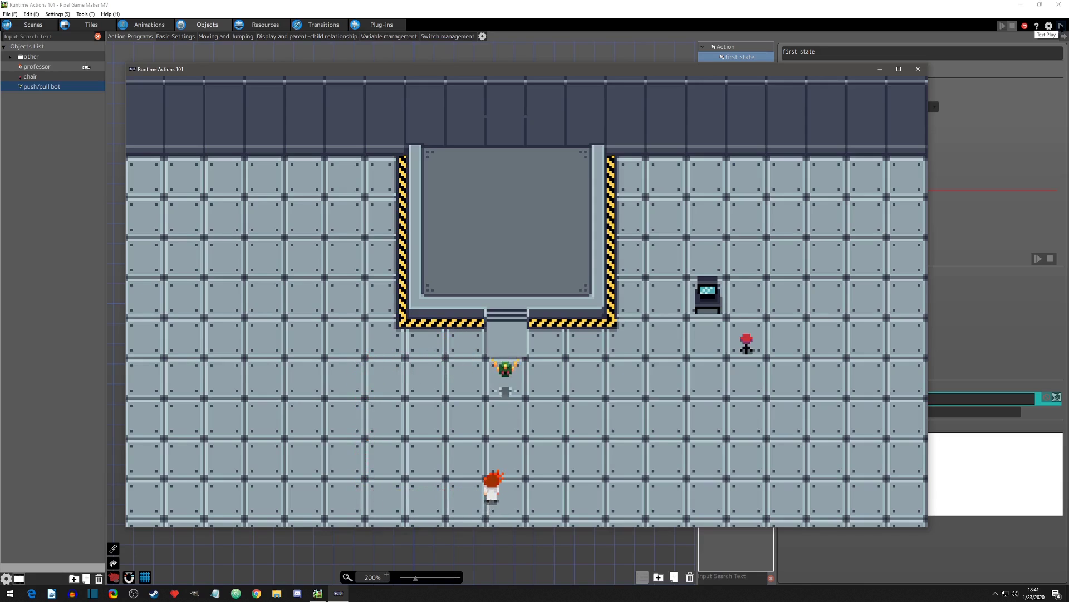
key("Left")
key("Up")
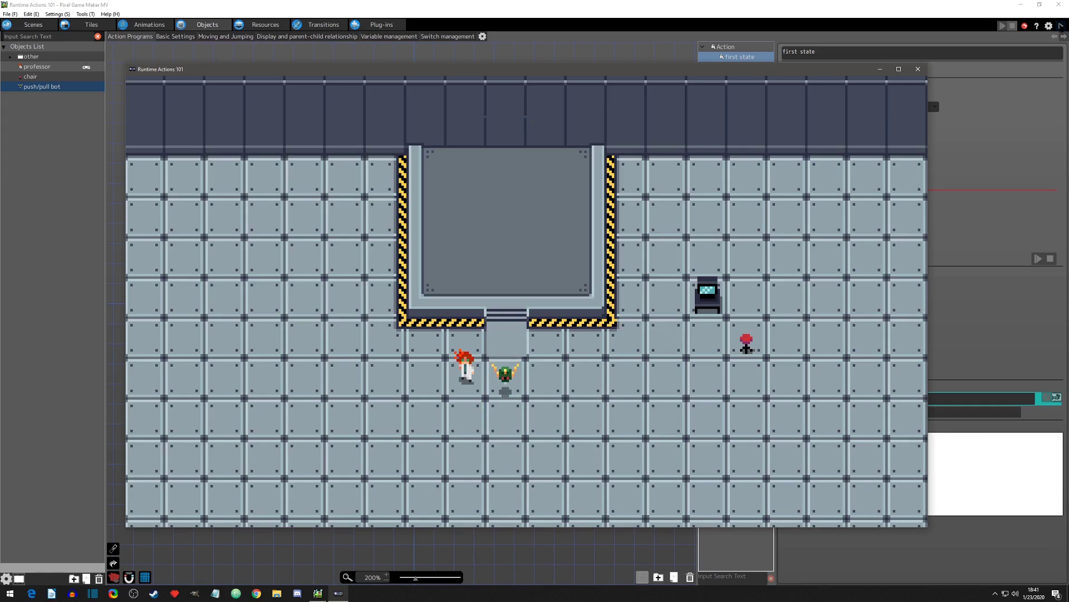
Step: Step the professor up and down at the bot's left and lower left, probing the edge of the circular range
key("Left")
key("Down")
key("Up")
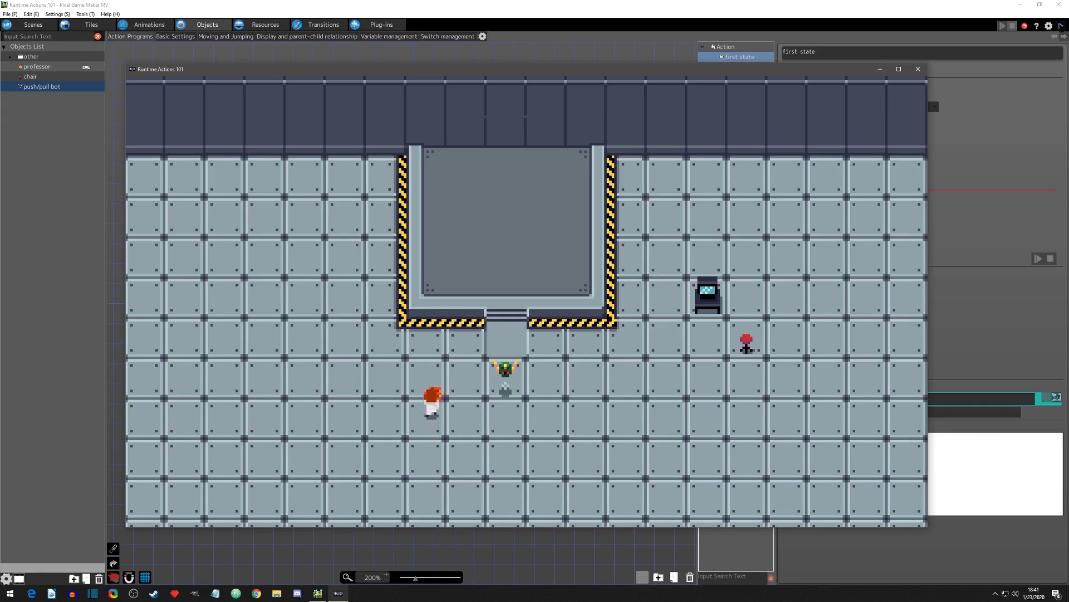
key("Right")
key("Down")
key("Left")
key("Down")
key("Up")
key("Down")
key("Left")
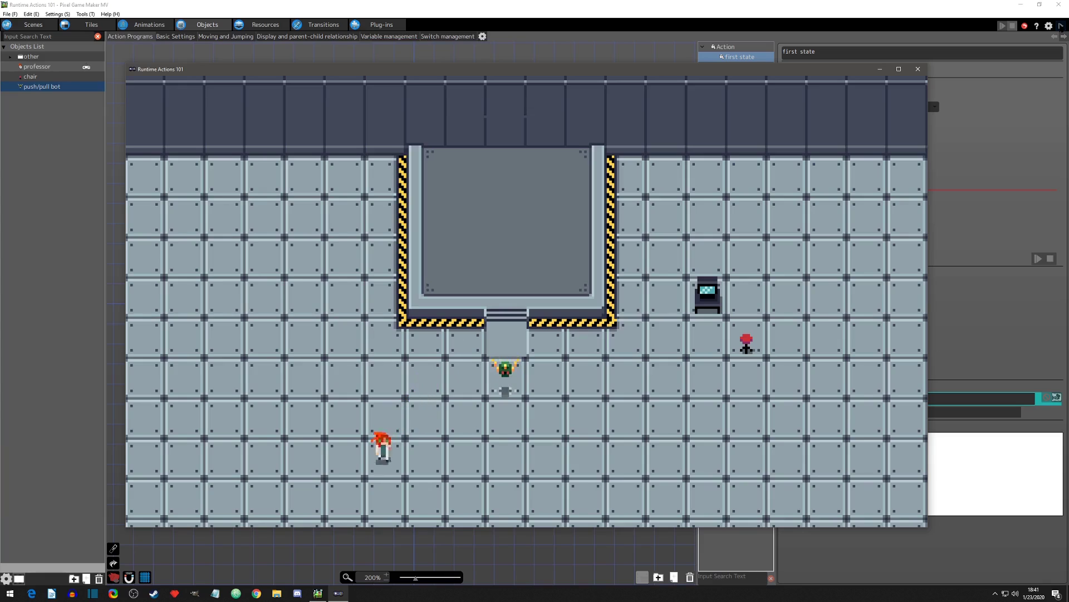
Step: Take the professor below the bot to its right side, moving up and down to probe the circular range there
key("Right")
key("Right")
key("Up")
key("Down")
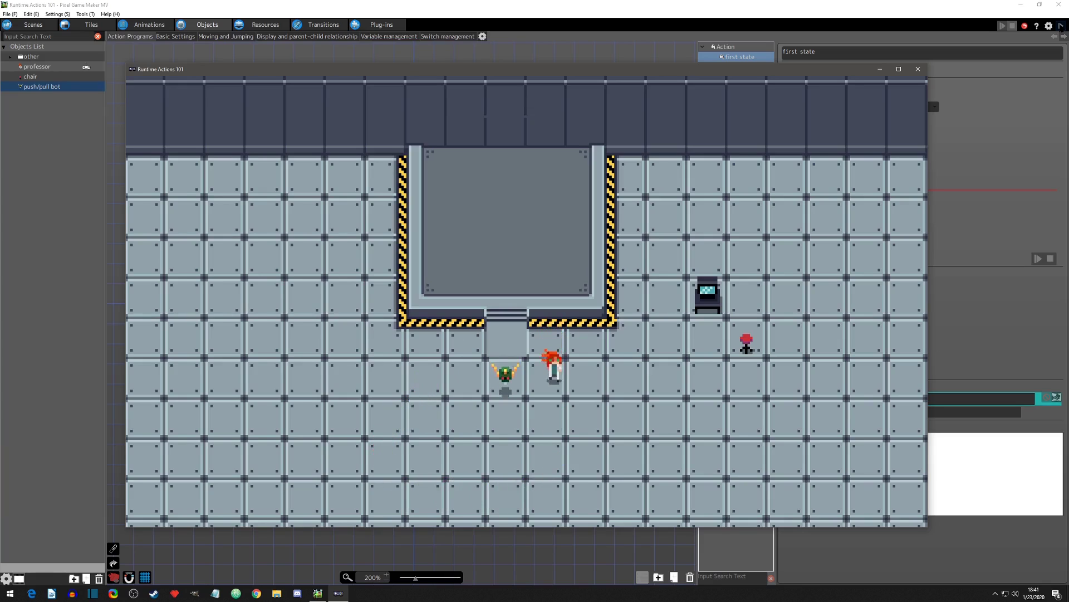
key("Up")
key("Down")
key("Right")
key("Up")
key("Down")
Step: Make a final pass with the professor at the bot's lower right, and close the game
key("Down")
key("Up")
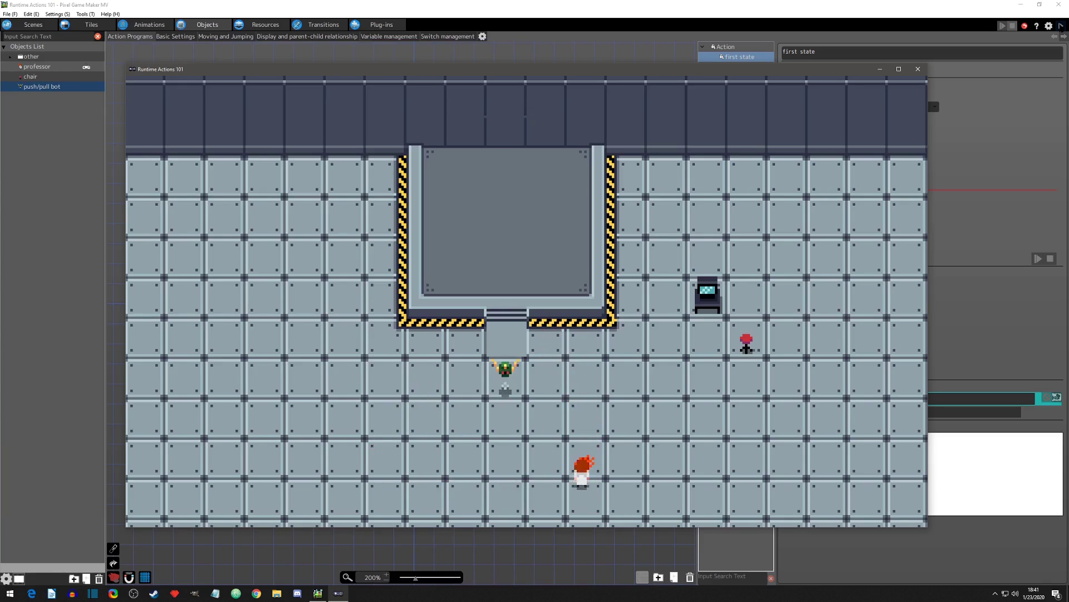
key("Up")
key("Left")
key("Right")
key("Down")
key("Down")
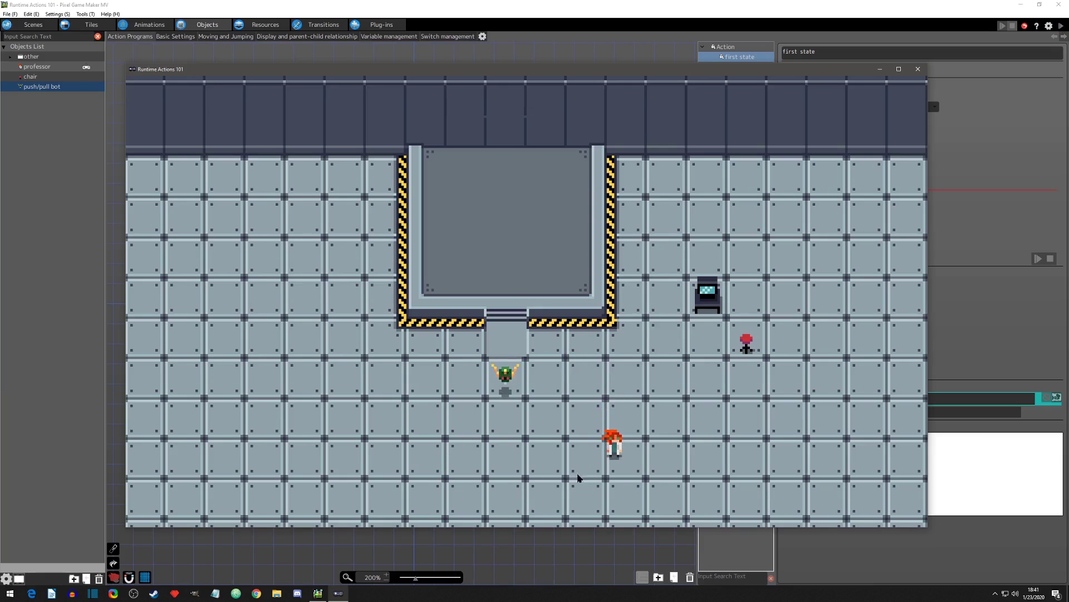
left_click(918, 69)
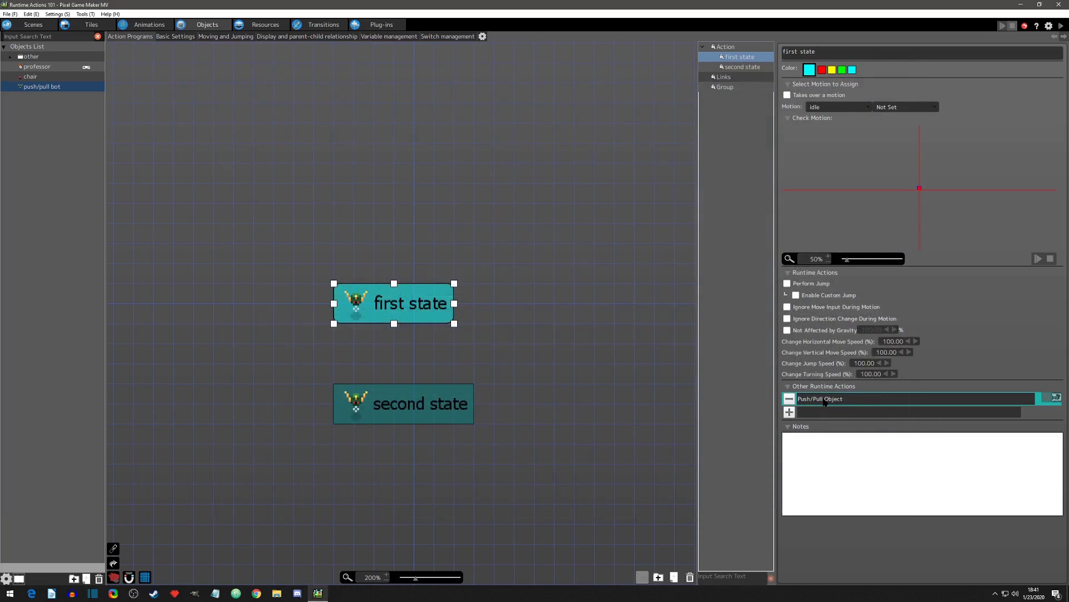
Step: Reopen the Push/Pull Object action and set its range direction to a fixed angle of 0
double_click(825, 399)
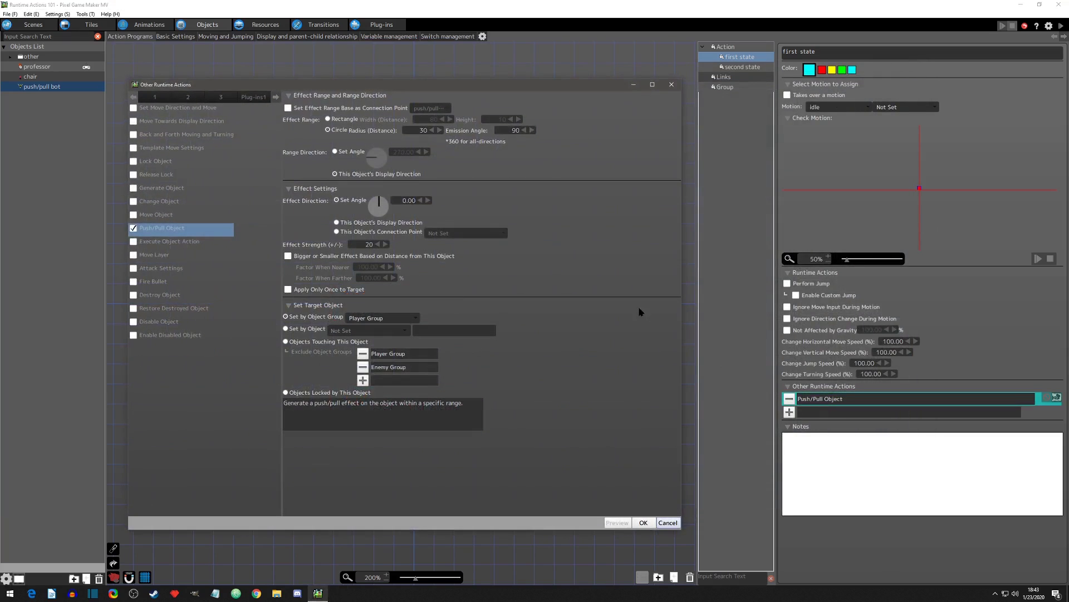
left_click(336, 152)
double_click(395, 151)
type("0")
key("Return")
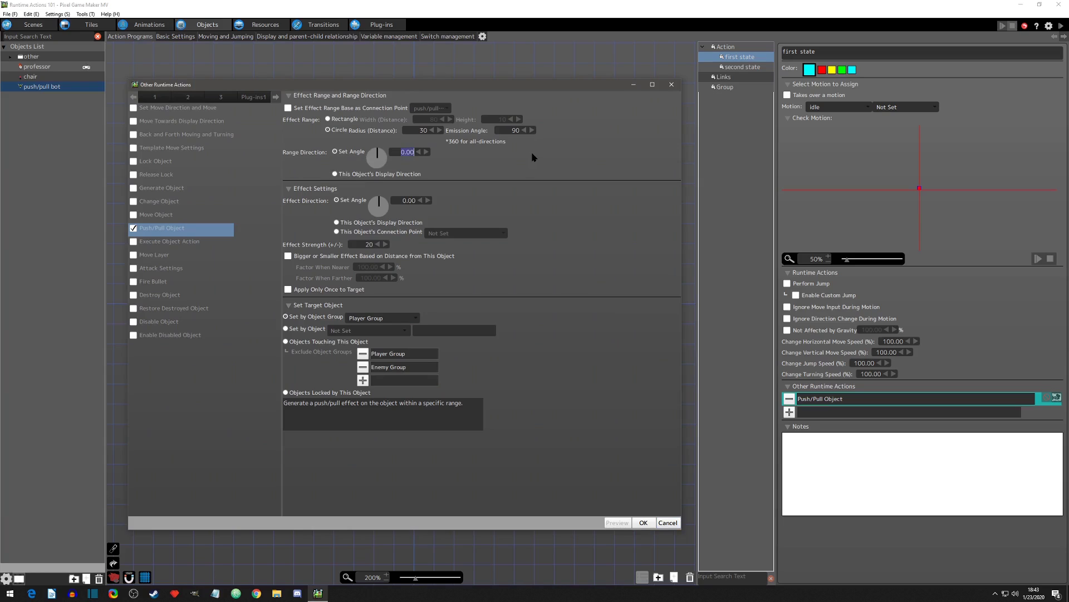
left_click(477, 155)
Step: Set the effect direction angle to 90, apply the action, and start a test play
double_click(406, 201)
type("90")
key("Return")
left_click(514, 181)
left_click(643, 522)
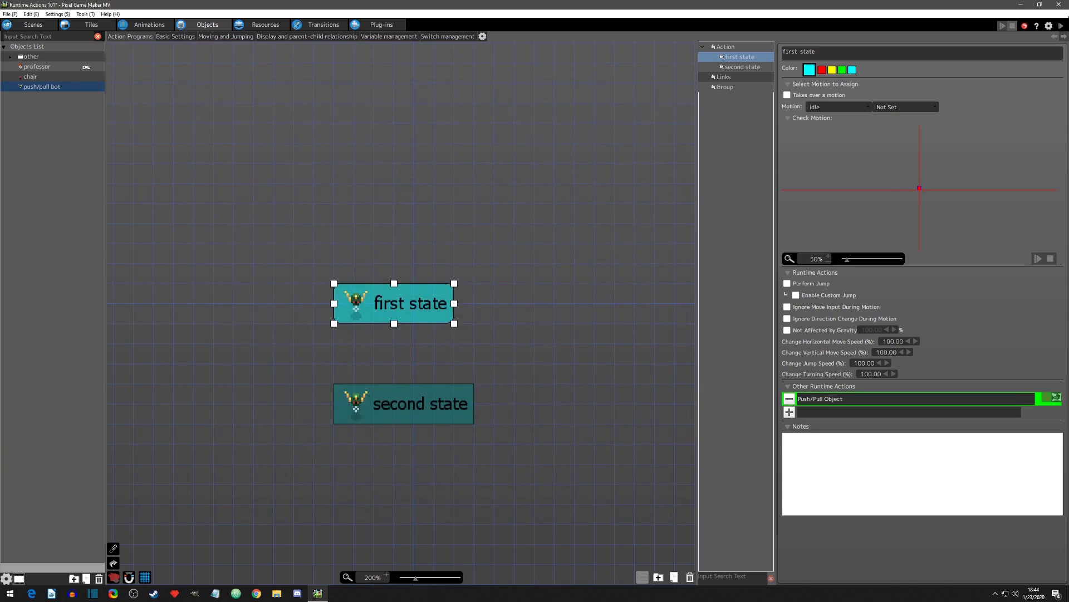
left_click(1061, 26)
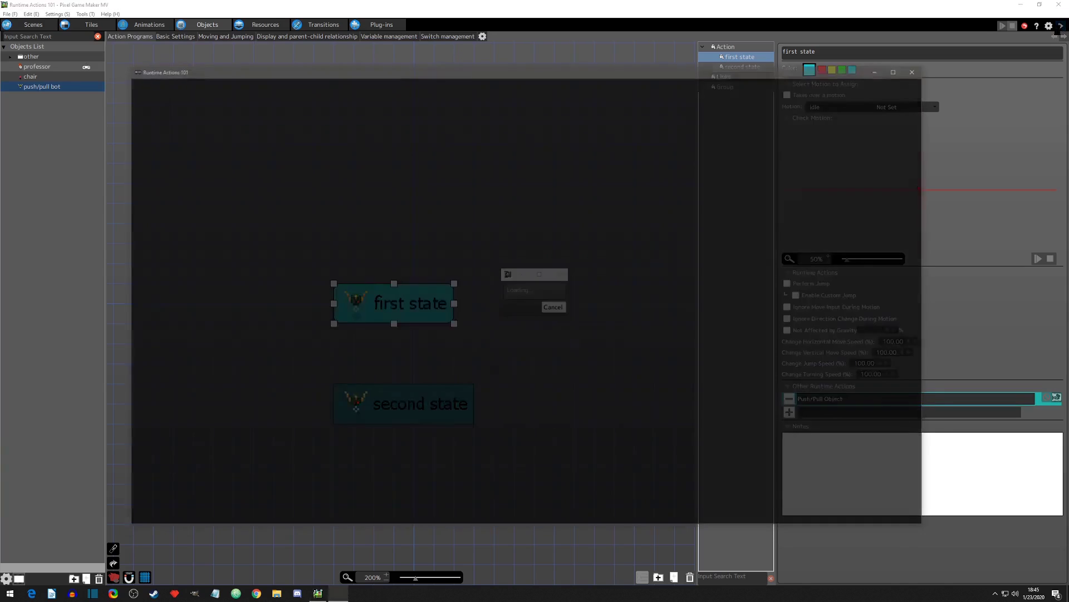
Step: Bring the professor to the area above the bot and step repeatedly left against the push to test the 90-degree effect direction
key("Left")
key("Up")
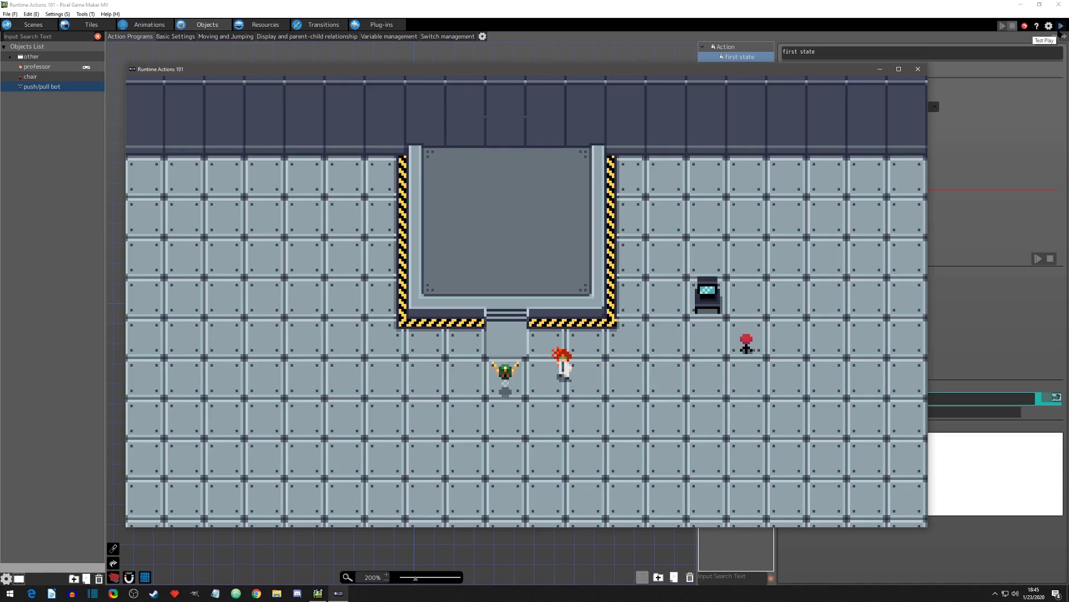
key("Right")
key("Left")
key("Up")
key("Right")
key("Left")
key("Right")
key("Left")
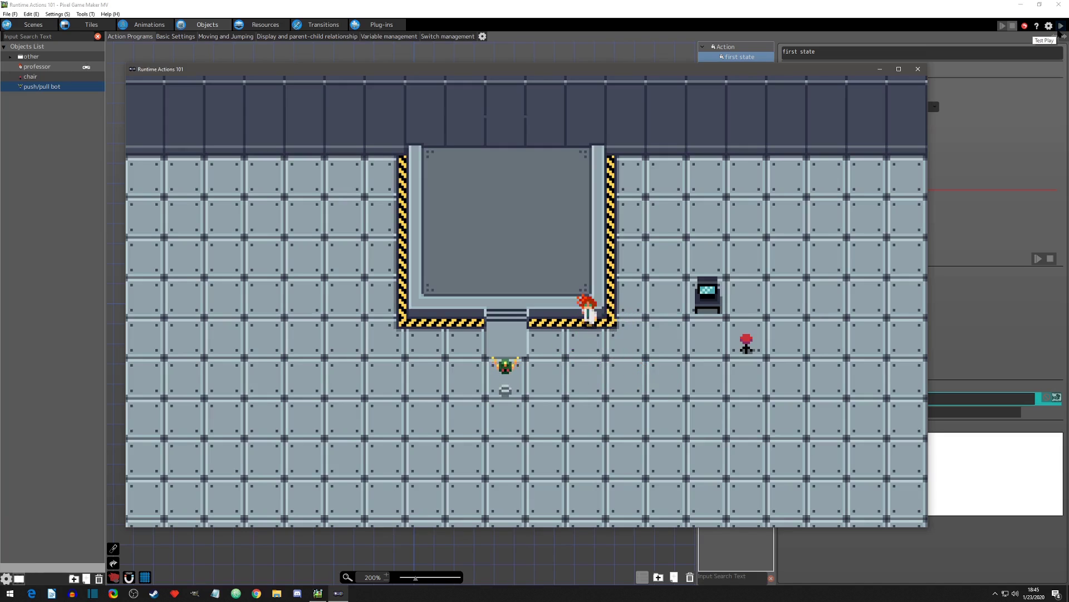
Step: Step the professor left and right around the platform's lower-right corner to test the push, and walk onto the platform
key("Right")
key("Left")
key("Right")
key("Left")
key("Right")
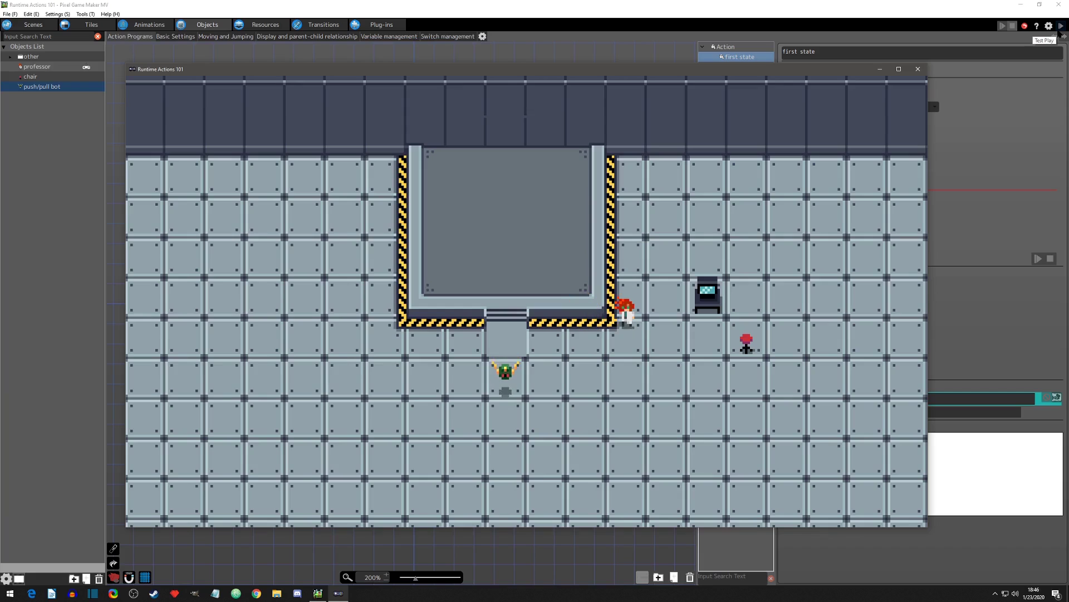
key("Left")
key("Right")
key("Up")
key("Left")
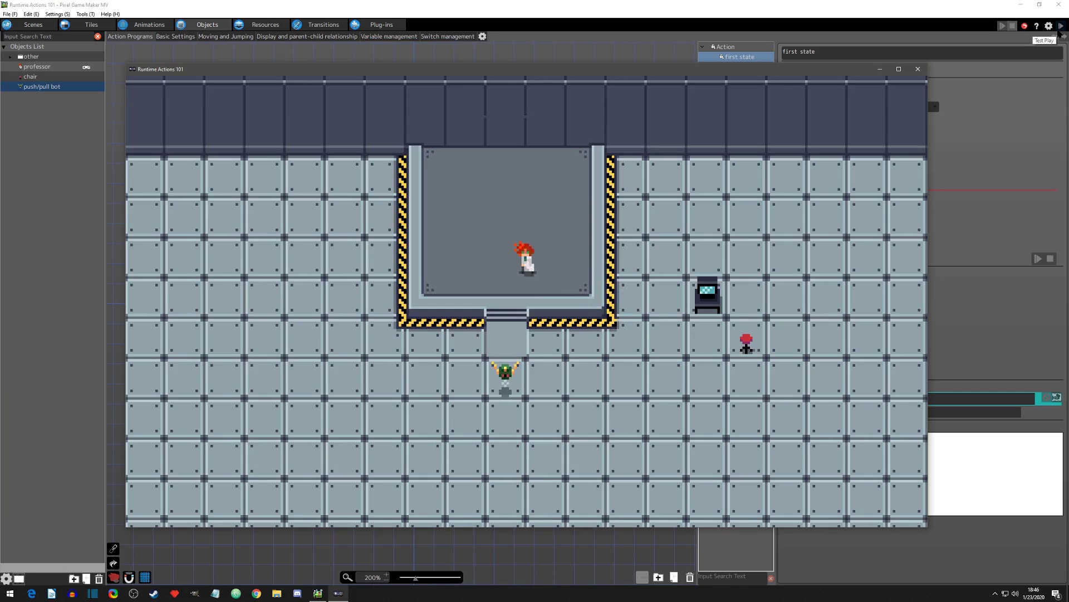
Step: Walk the professor down from the platform into the range above the bot twice, and move off to the right
key("Down")
key("Right")
key("Up")
key("Left")
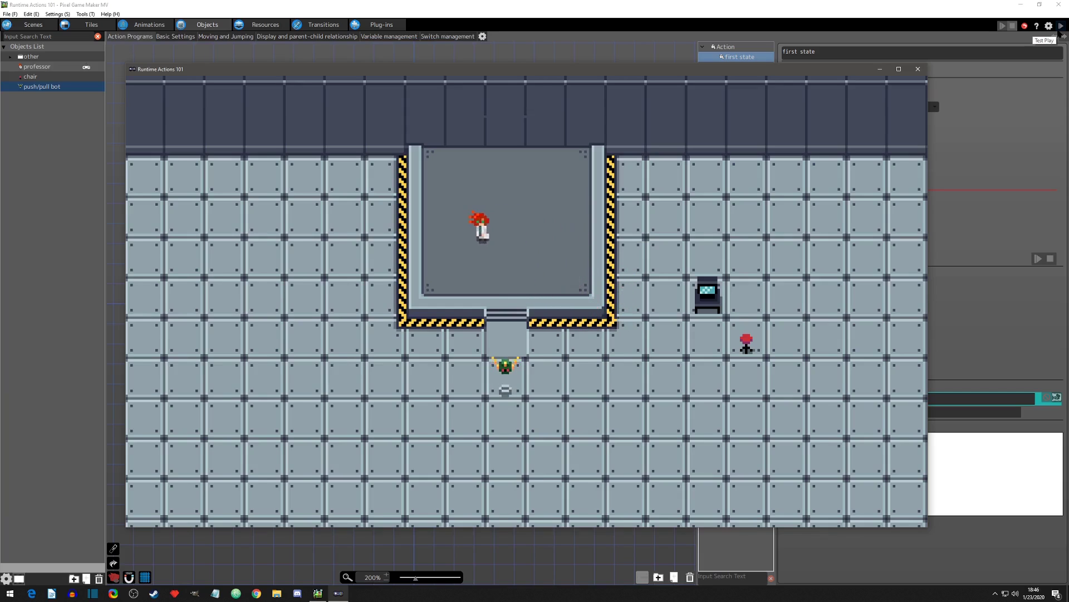
key("Down")
key("Right")
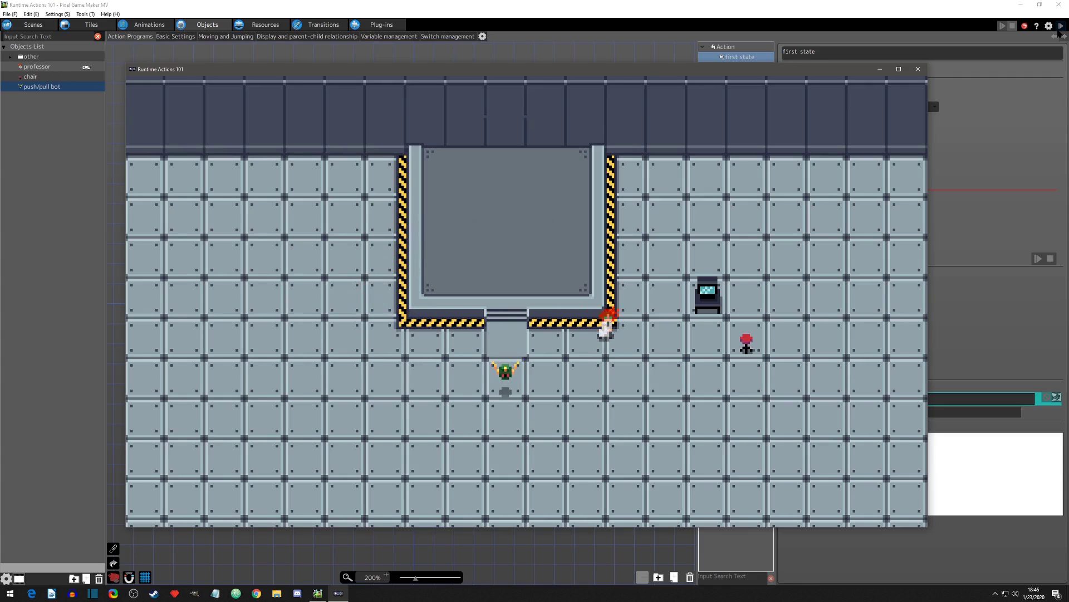
key("Right")
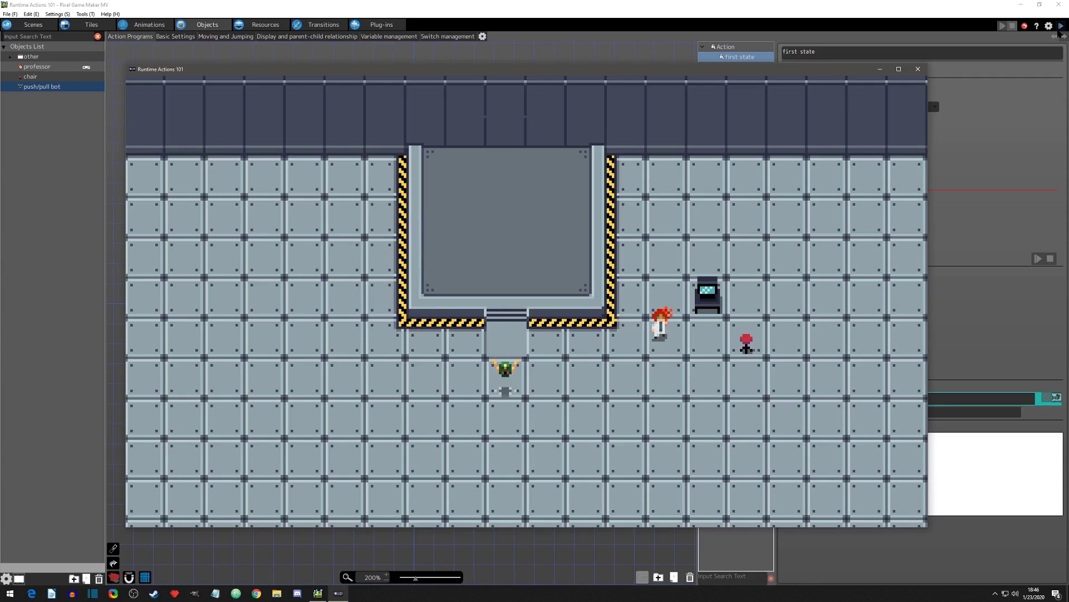
Step: End the test play, set the Push/Pull Object effect direction to This Object's Display Direction, apply it, and start a new test play
left_click(918, 68)
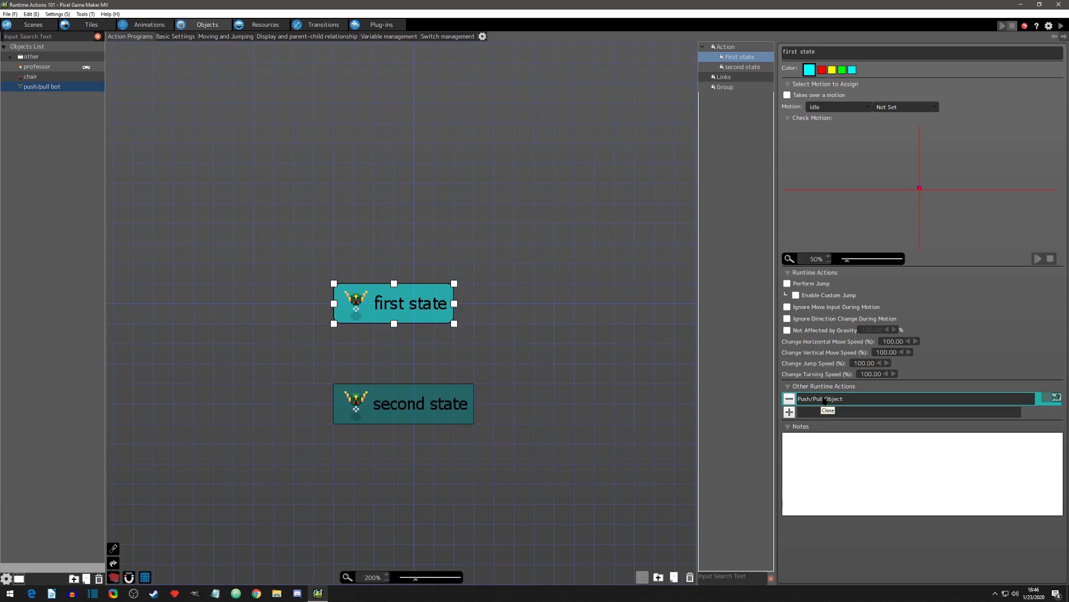
left_click(824, 401)
double_click(825, 400)
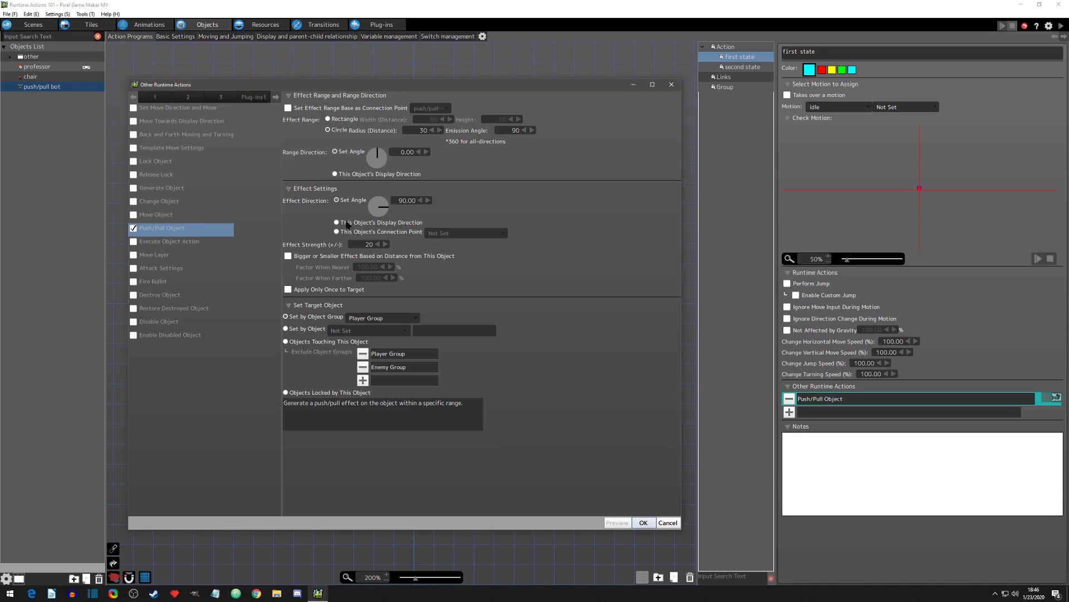
left_click(337, 223)
left_click(644, 523)
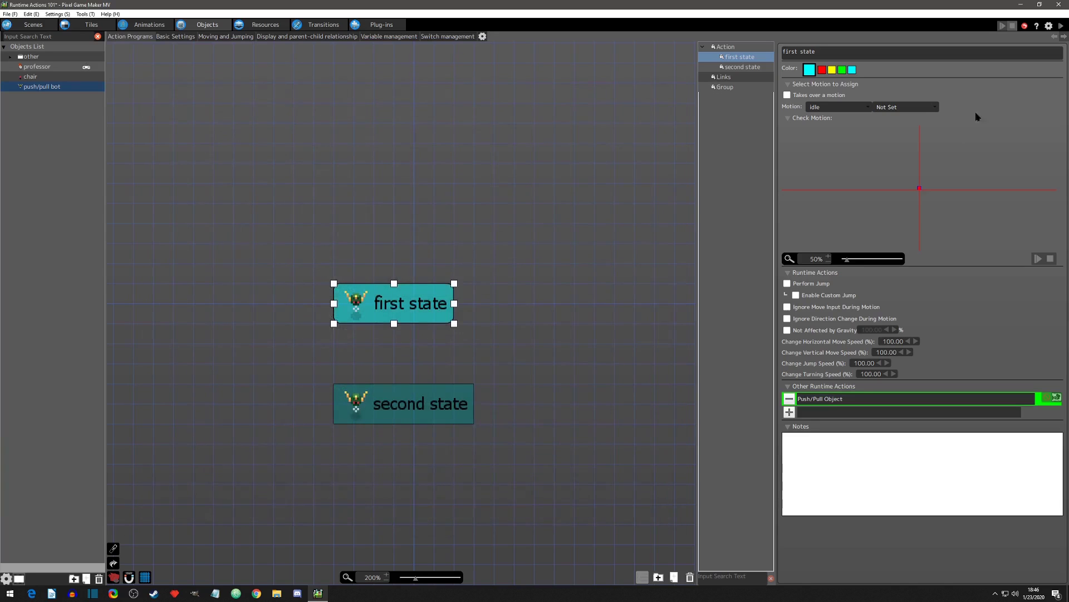
left_click(1061, 25)
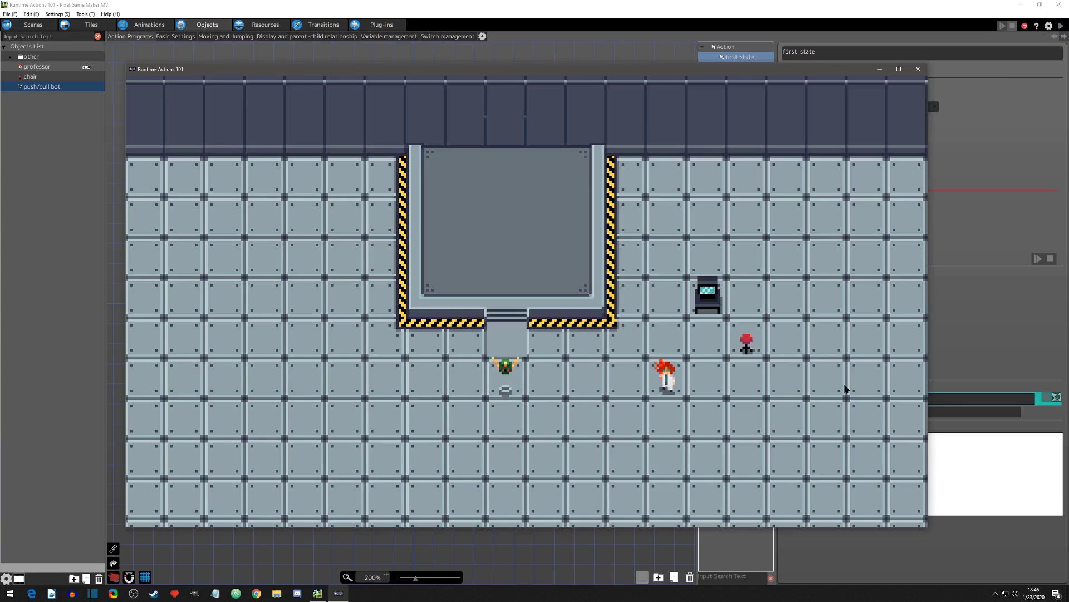
Step: Walk the professor up and left into the range above the bot twice to test the display-direction effect
key("Up")
key("Left")
key("Down")
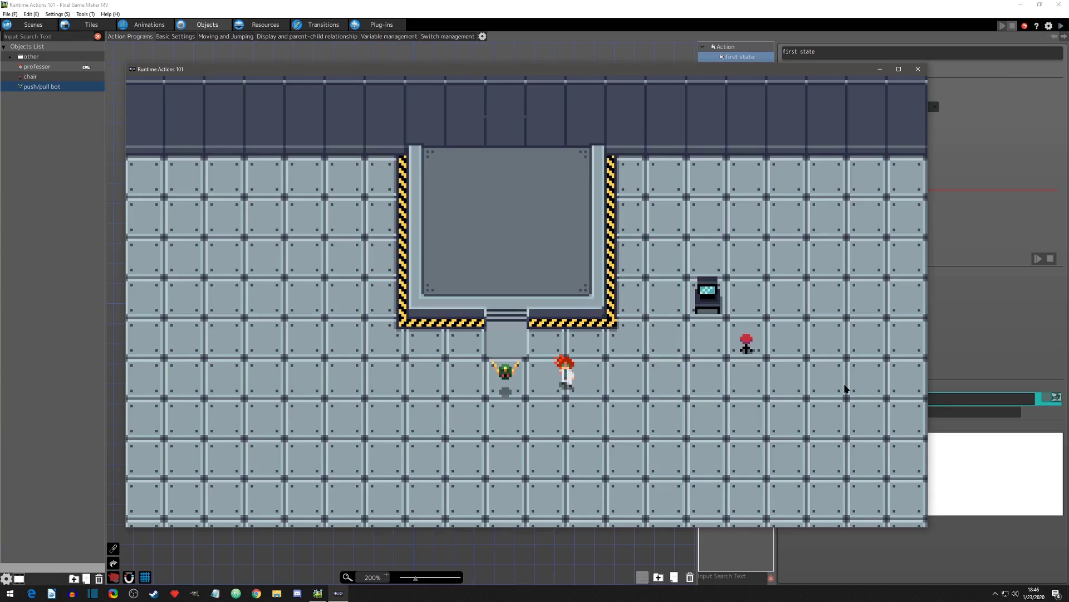
key("Right")
key("Up")
key("Left")
key("Down")
Step: Step the professor left, up and down around the bot's lower-right side, and end the test play
key("Down")
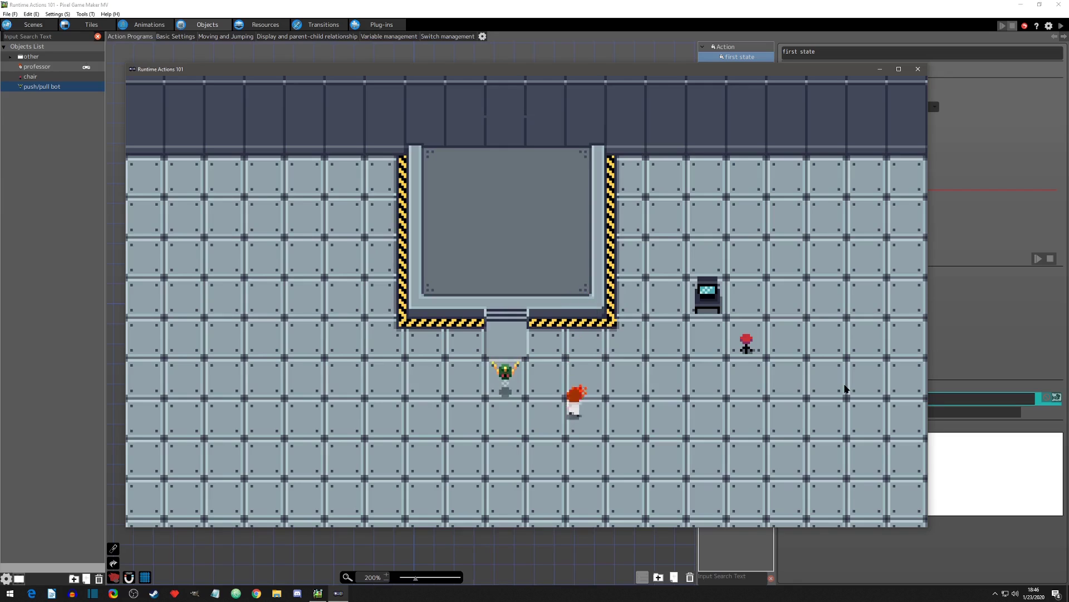
key("Left")
key("Up")
key("Down")
key("Up")
key("Down")
key("Up")
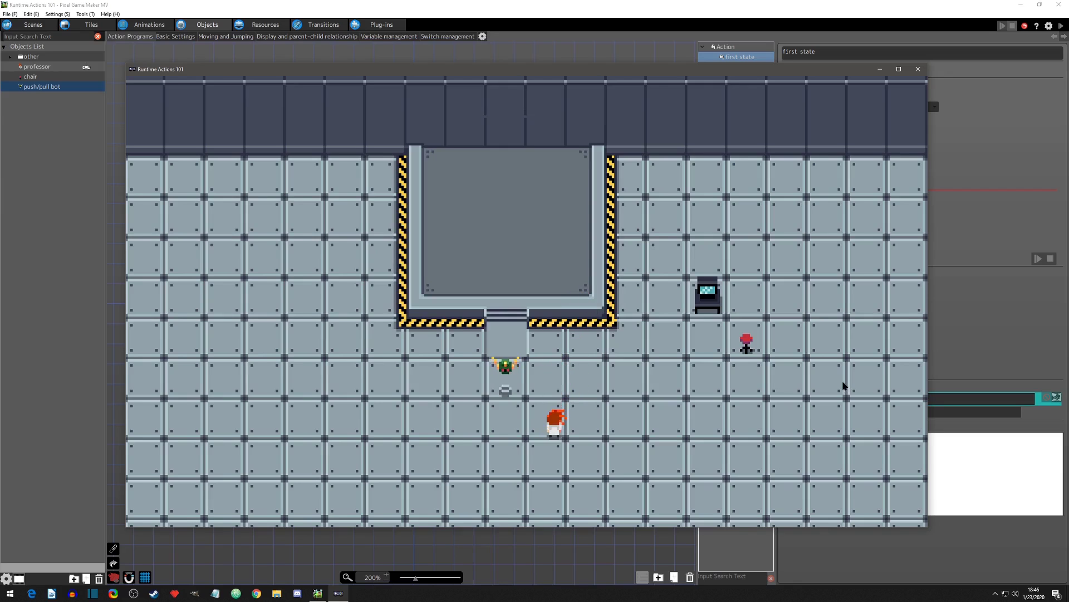
left_click(922, 71)
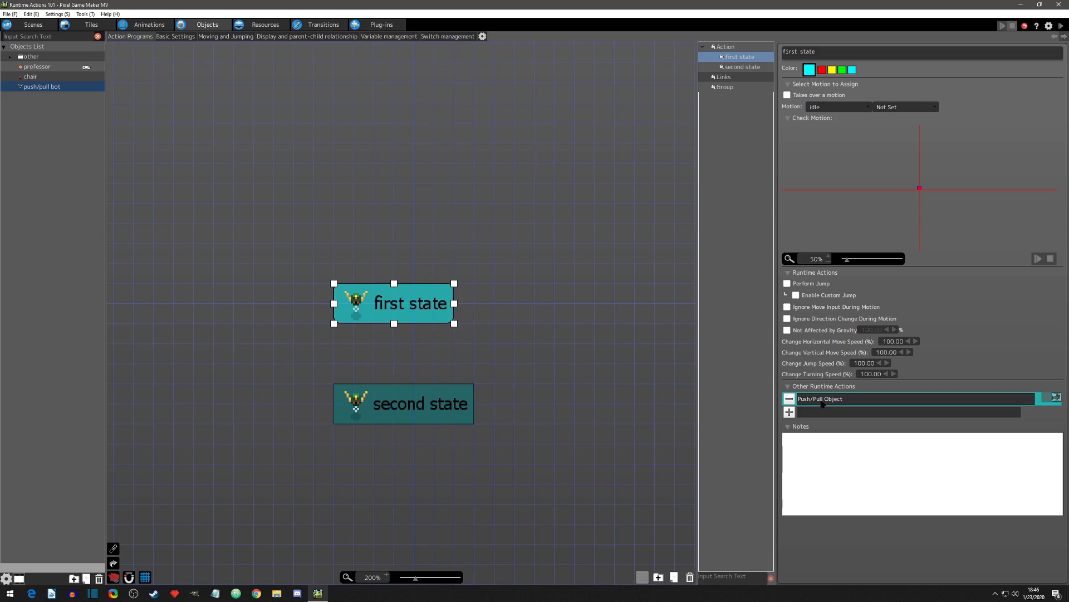
Step: Set the effect direction to the object's connection point "push/pull point" with a circle emission angle of 360, and apply the action
double_click(825, 399)
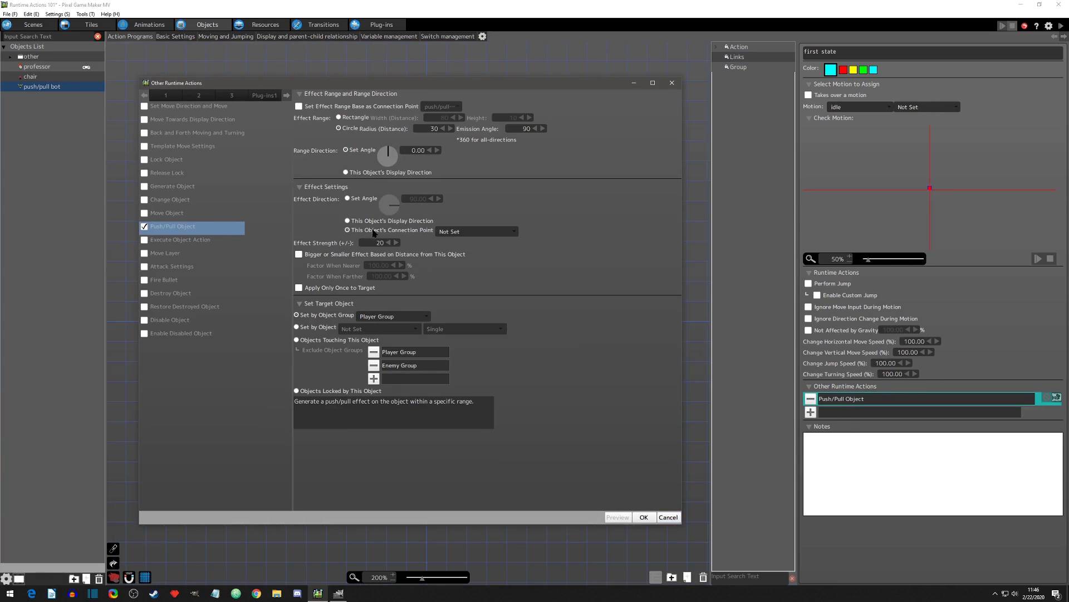
left_click(514, 233)
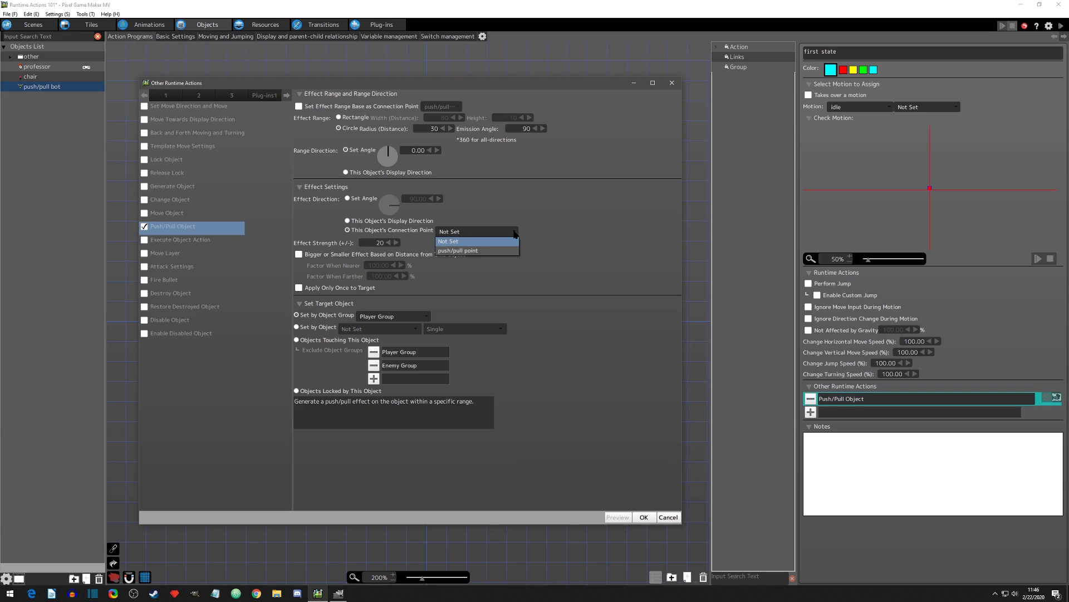
left_click(487, 251)
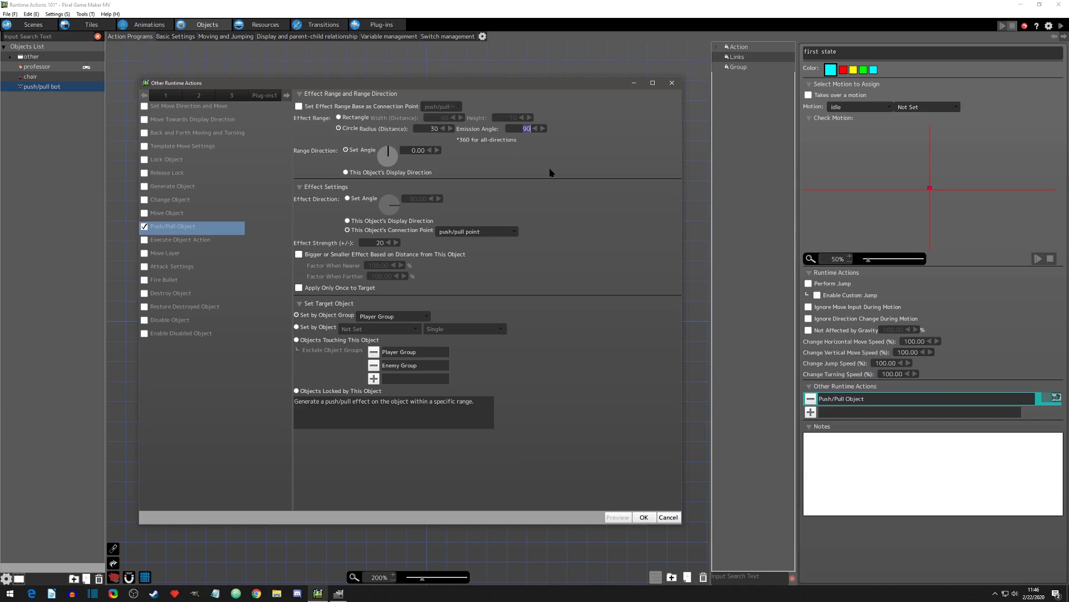
type("360")
key("Return")
left_click(643, 517)
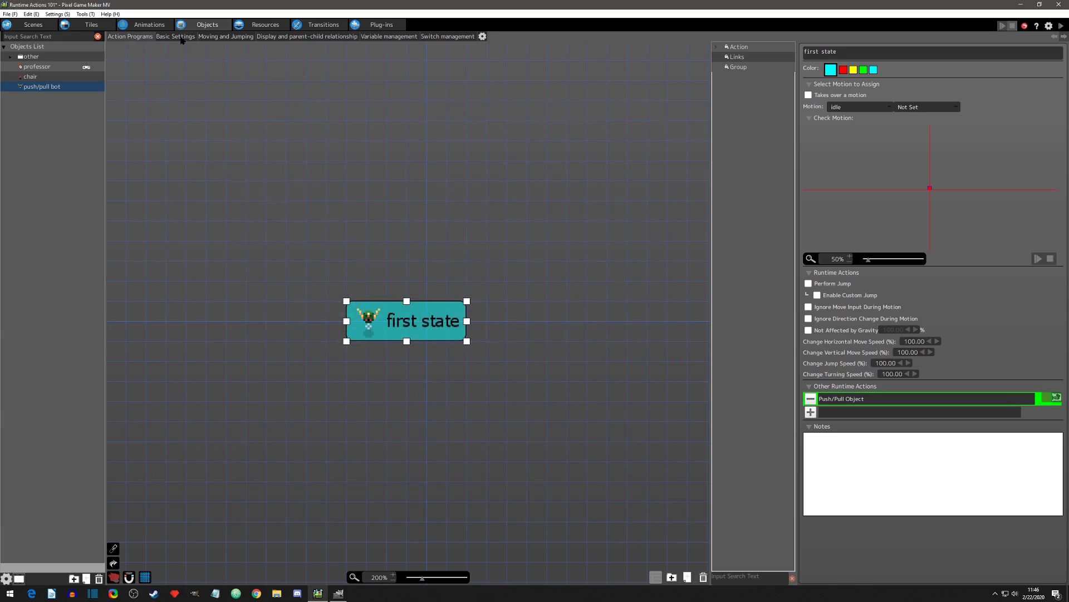
Step: Check the push/pull point in the bot's idle animation, return to the objects, and start a test play
left_click(150, 24)
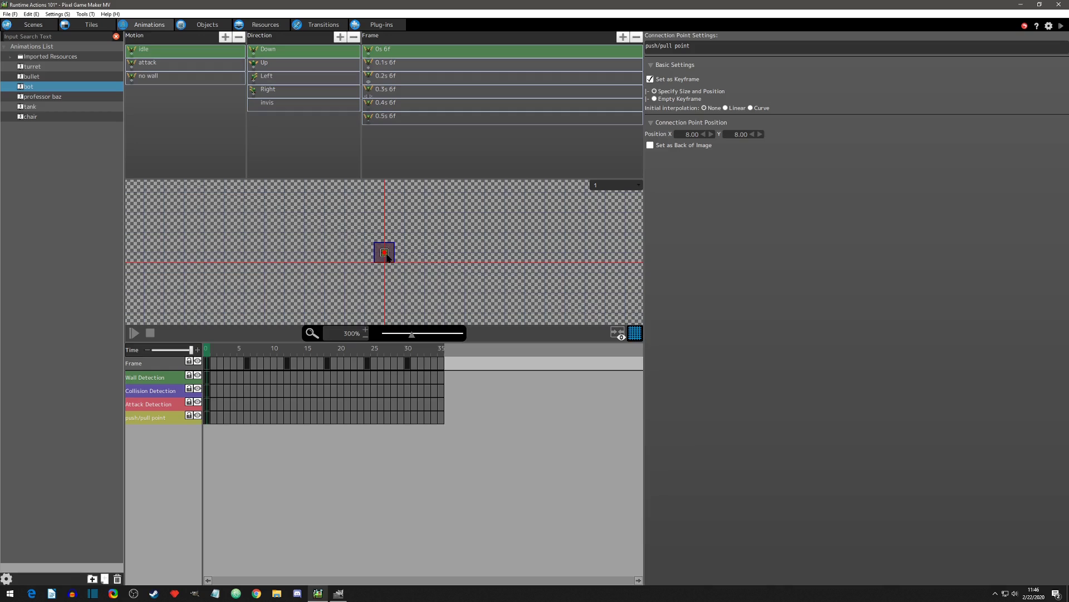
left_click(204, 26)
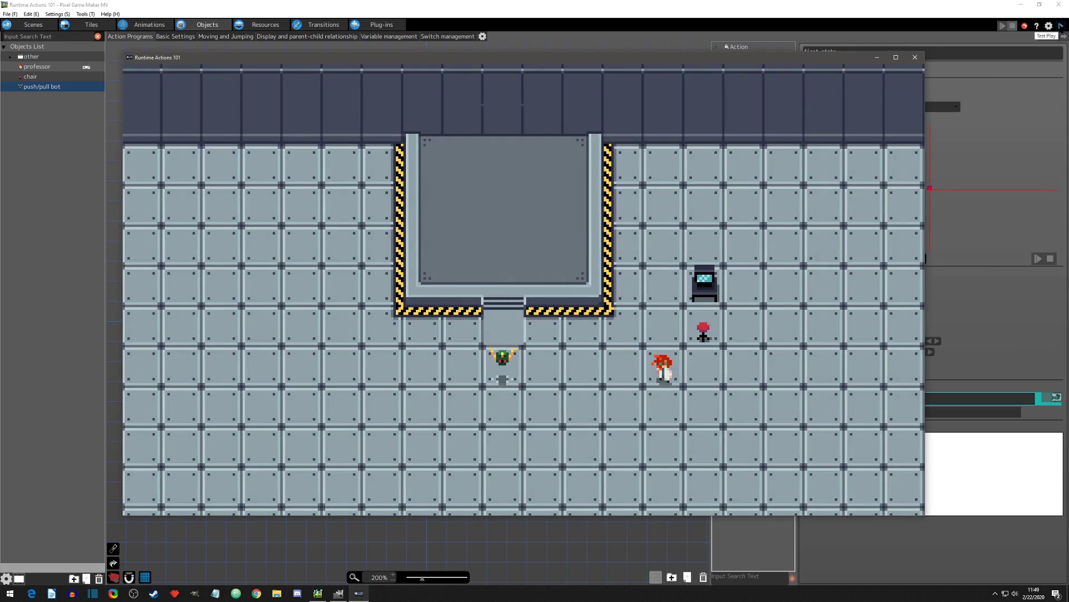
Step: Step the professor left into the bot's range from the right side, and move around to the area directly below the bot
key("Left")
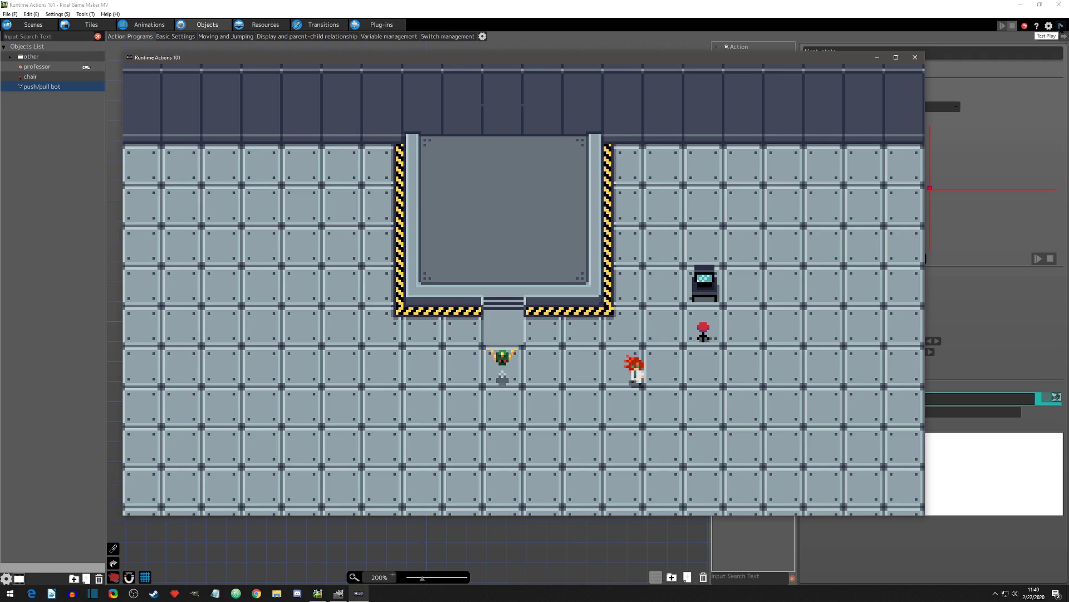
key("Left")
key("Left")
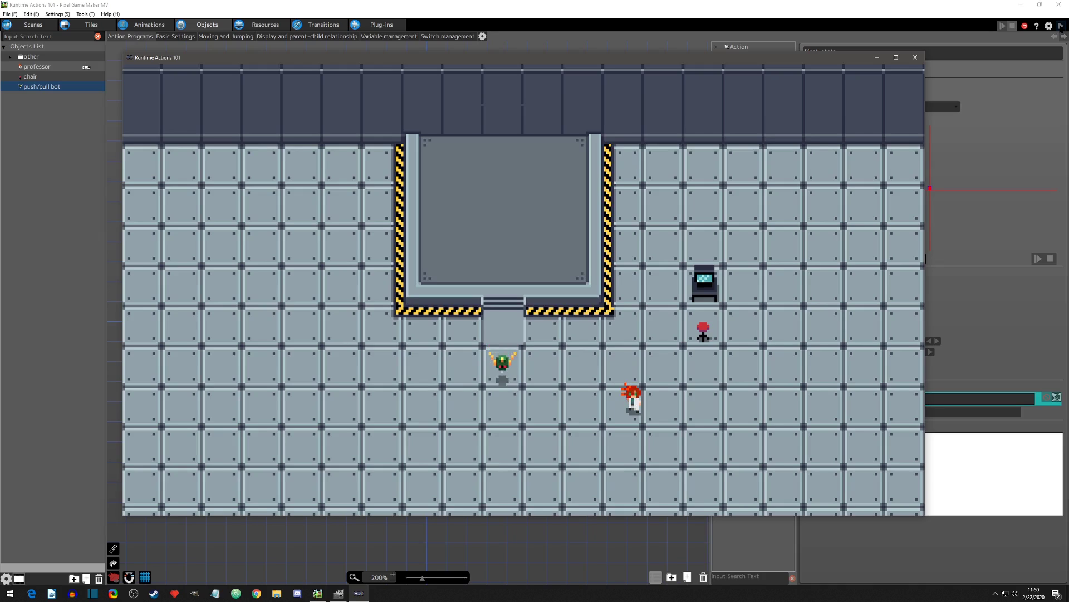
key("Left")
key("Down")
key("Left")
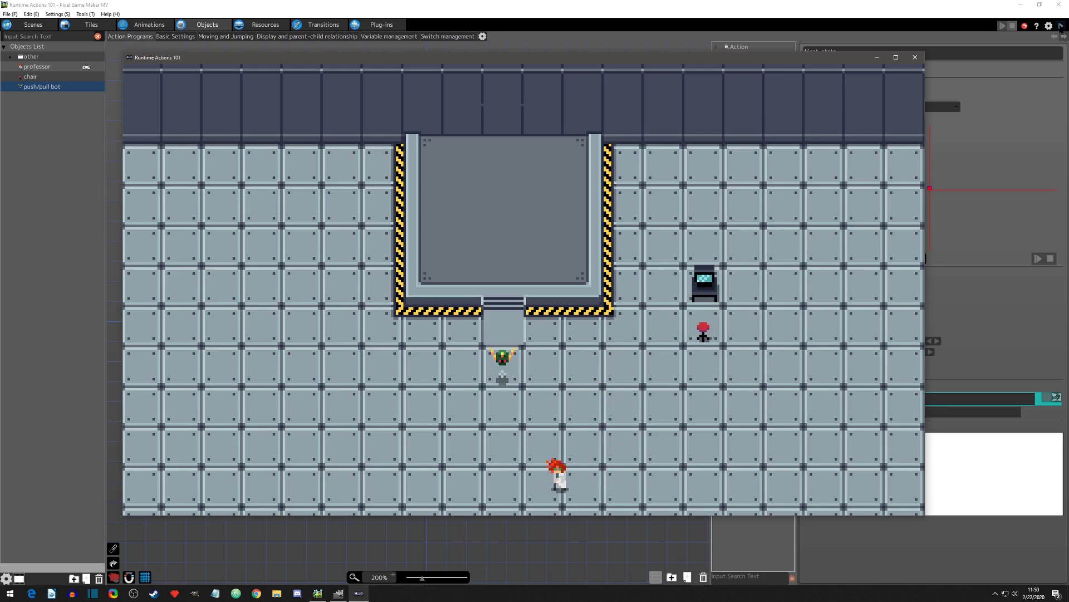
key("Left")
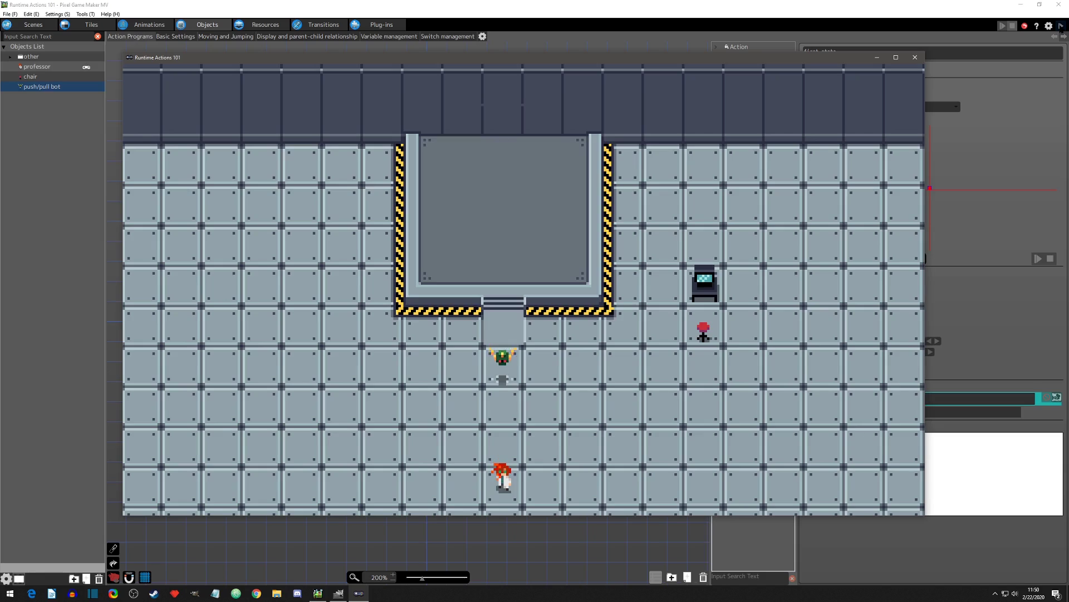
Step: Step the professor up toward the bot repeatedly to test the connection-point effect from below
key("Up")
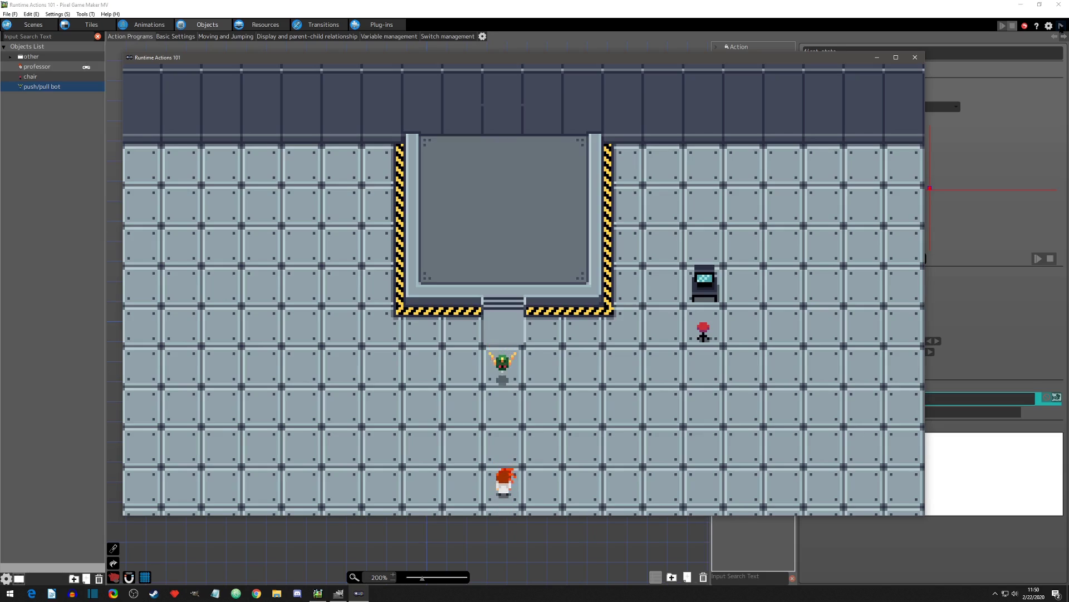
key("Down")
key("Up")
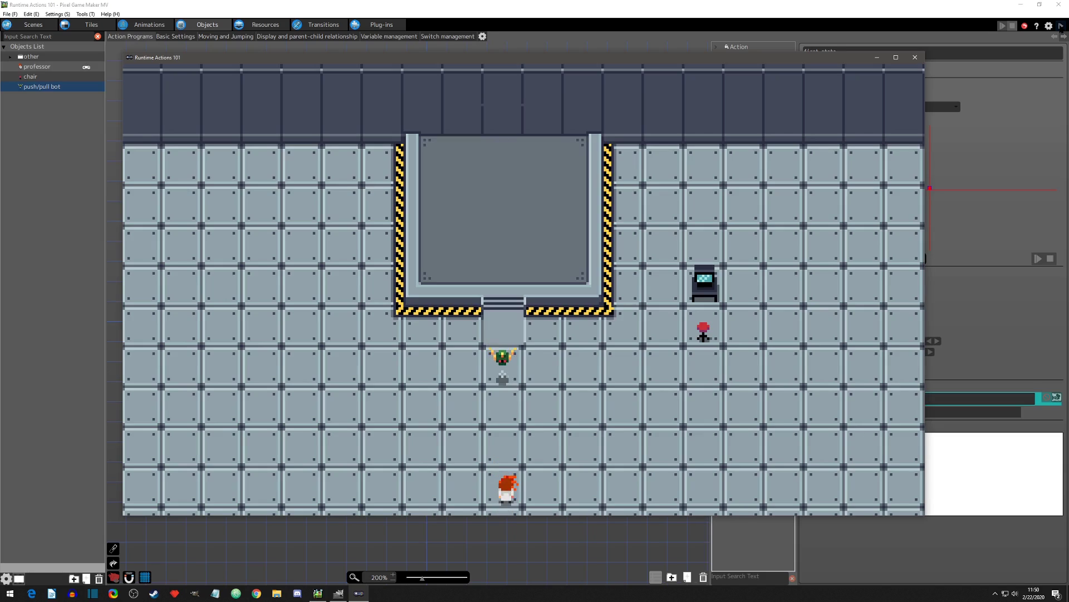
key("Right")
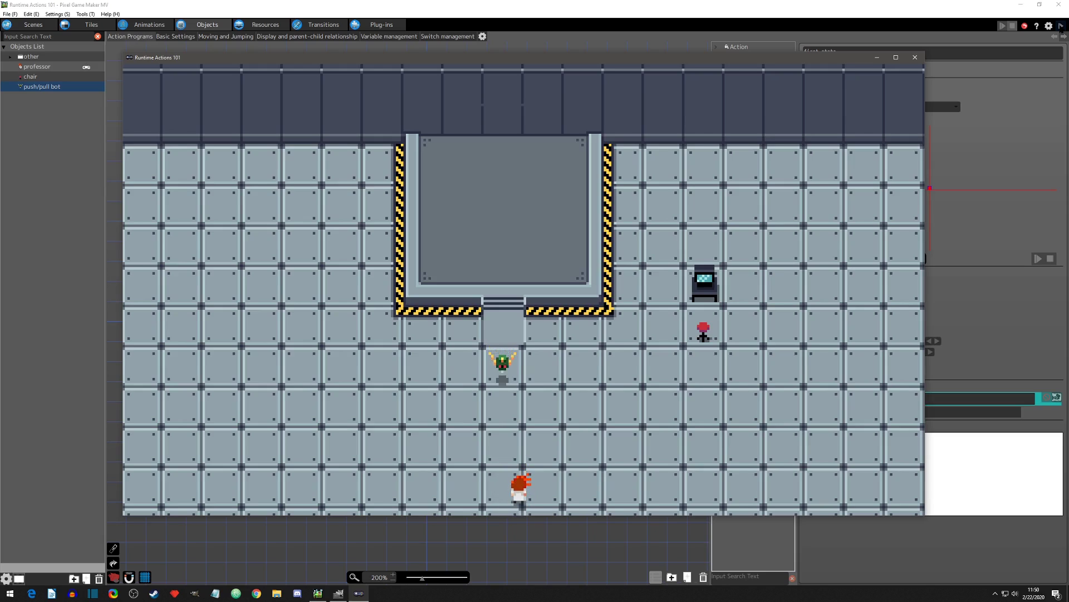
Step: Move the professor to the bot's left side, step right into the range, and continue up onto the platform
key("Left")
key("Up")
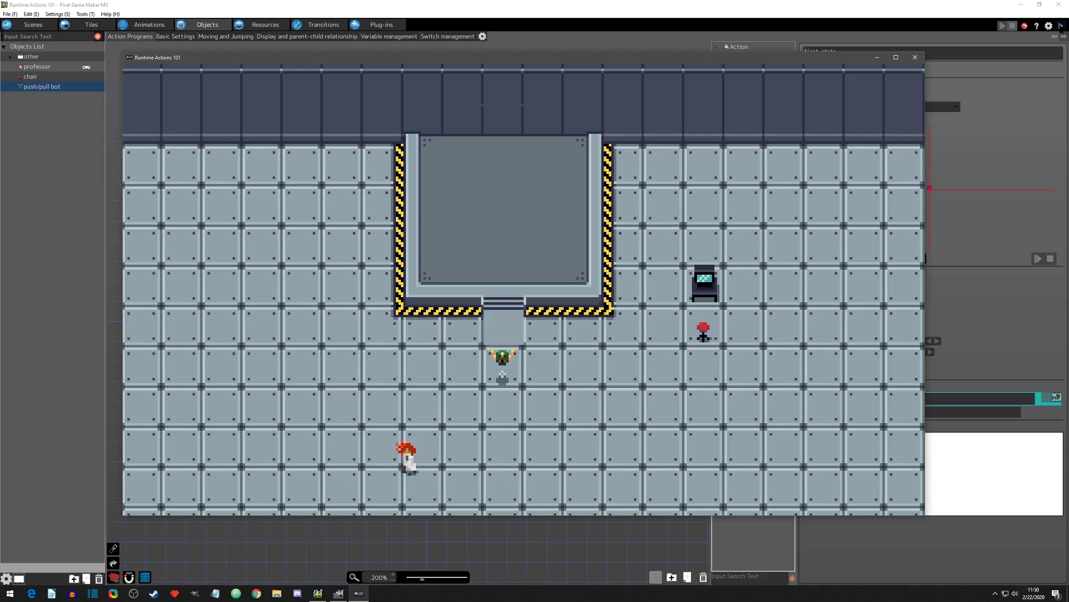
key("Right")
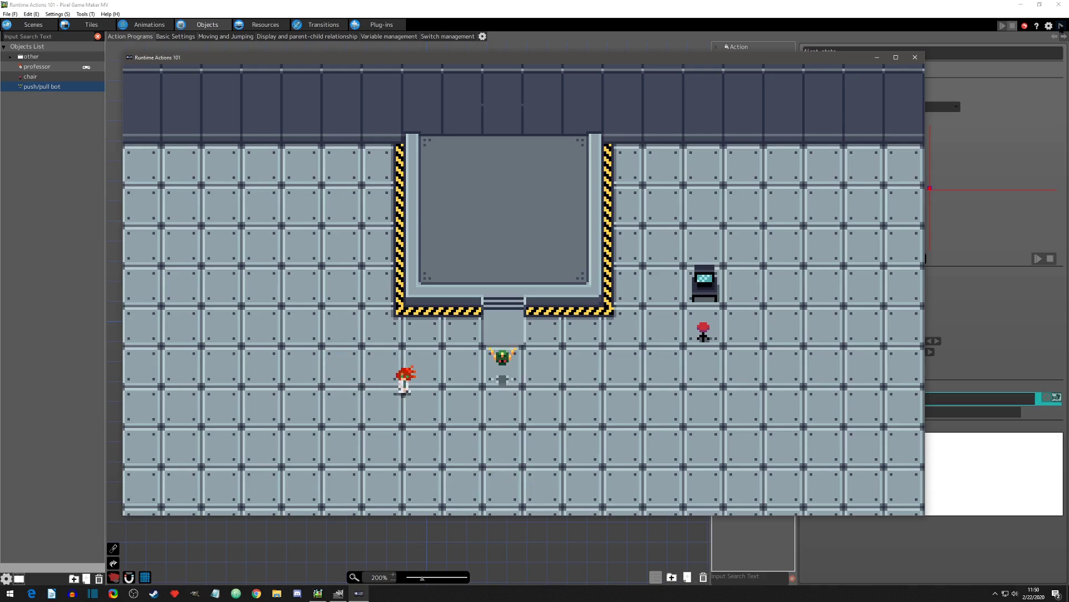
key("Left")
key("Down")
key("Right")
key("Up")
key("Right")
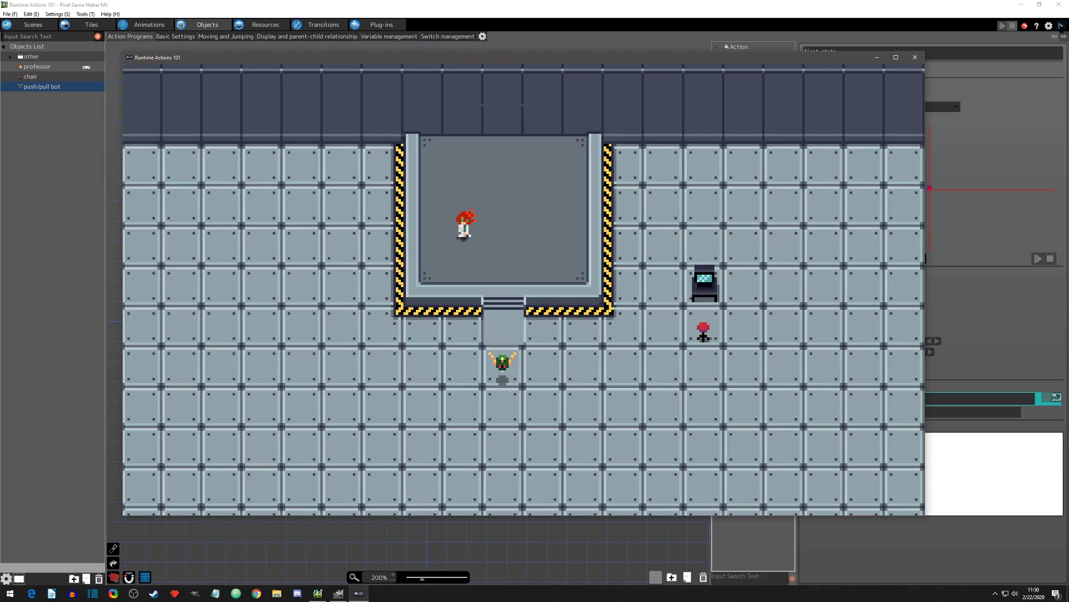
Step: Walk the professor down from the platform toward the bot repeatedly to test the effect from above, and end the test play
key("Right")
key("Down")
key("Up")
key("Down")
key("Up")
key("Right")
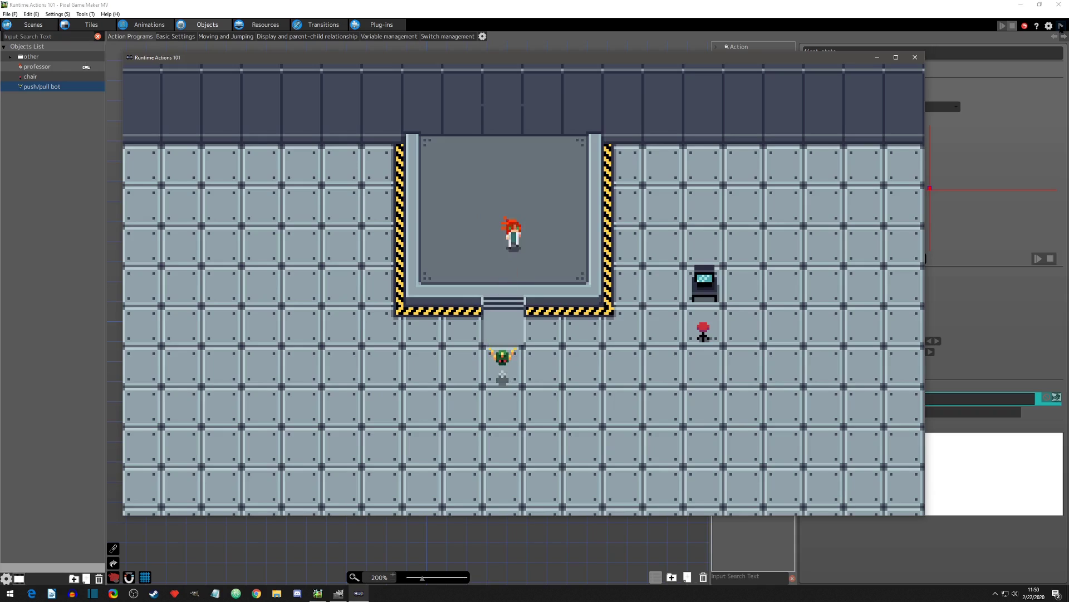
key("Down")
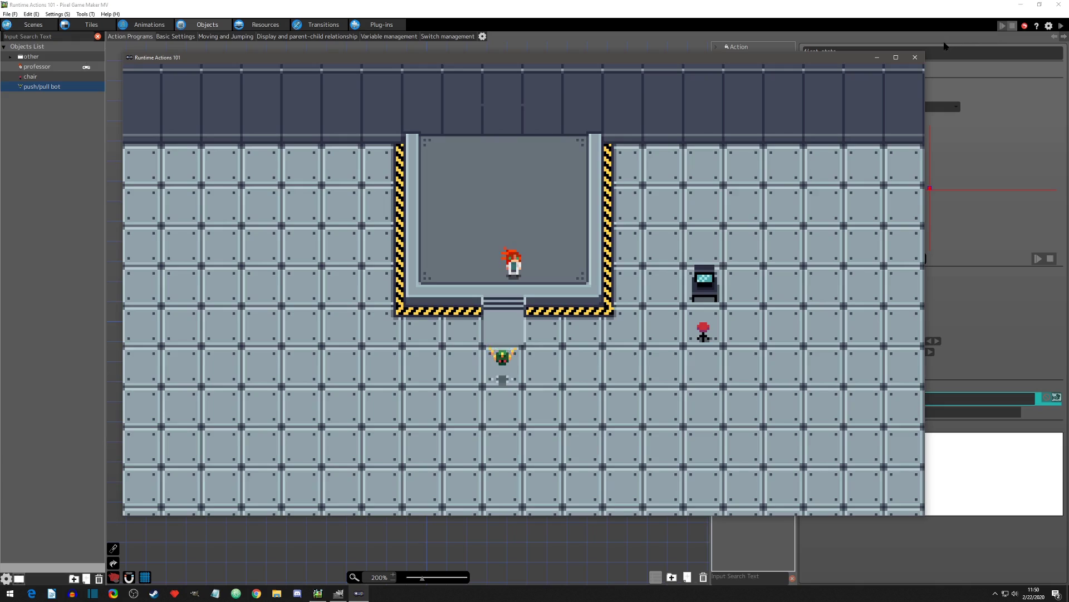
left_click(917, 57)
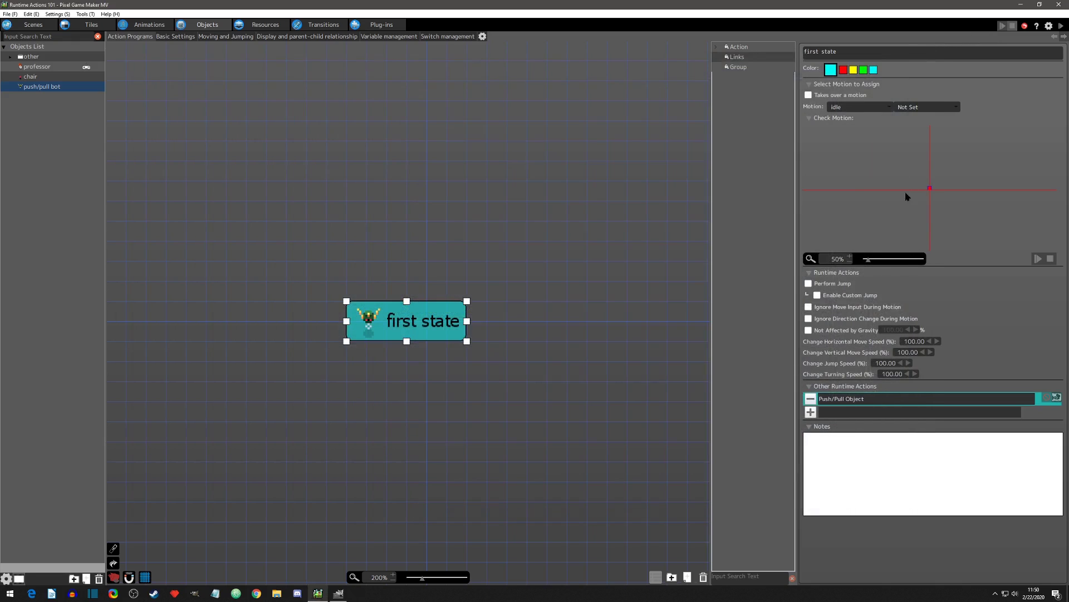
Step: Change the effect strength of the Push/Pull Object action, apply it, and start a test play
double_click(843, 402)
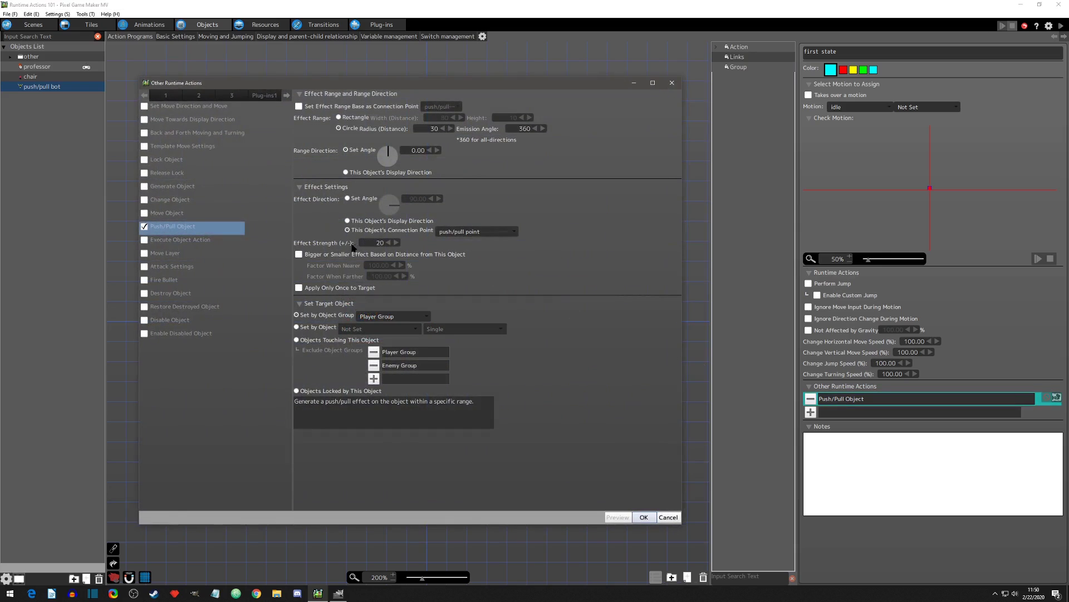
double_click(379, 243)
key("ctrl+a")
left_click(644, 517)
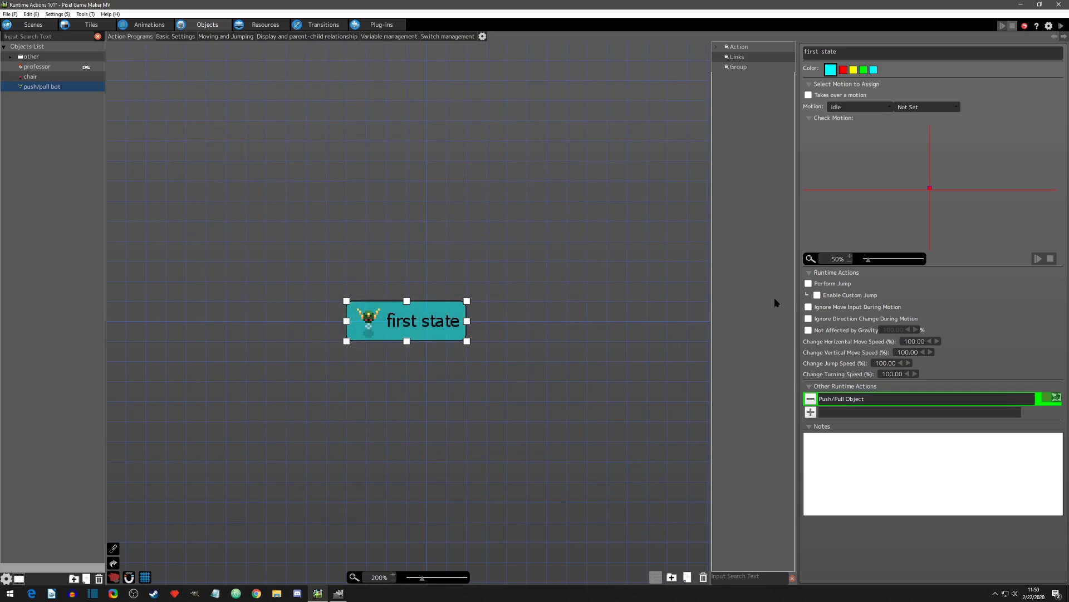
left_click(1061, 25)
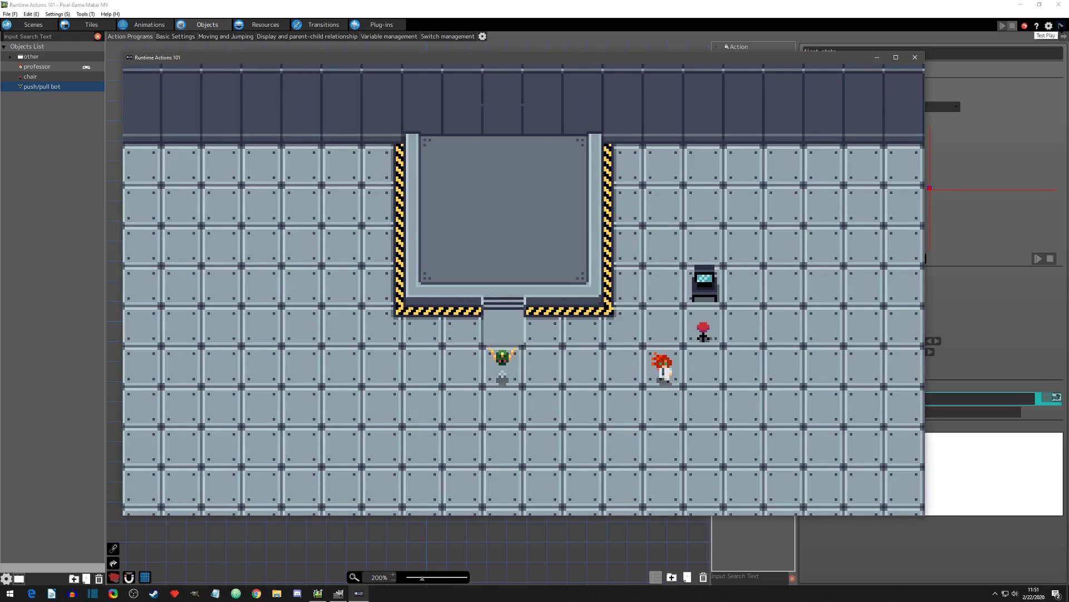
Step: Walk the professor into the bot's range from the right and from the platform above to test the changed effect strength
key("Left")
key("Left")
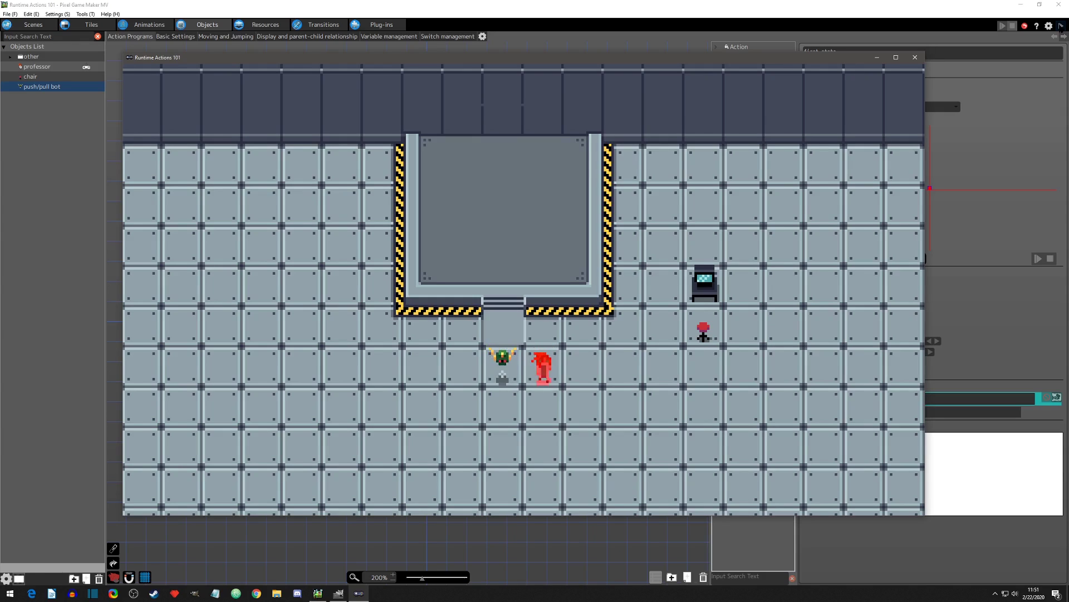
key("Right")
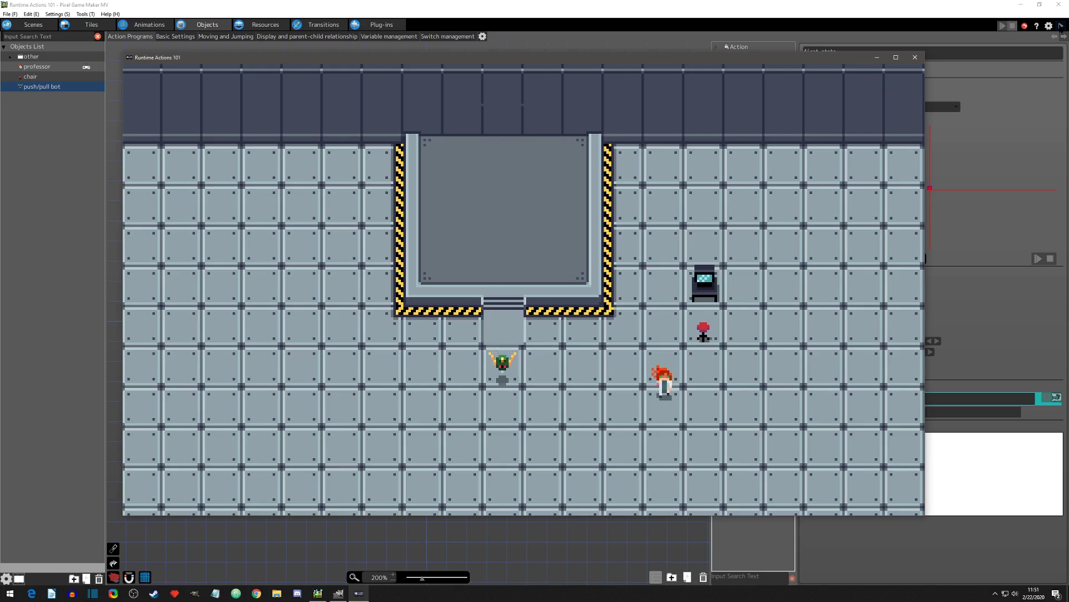
key("Up")
key("Left")
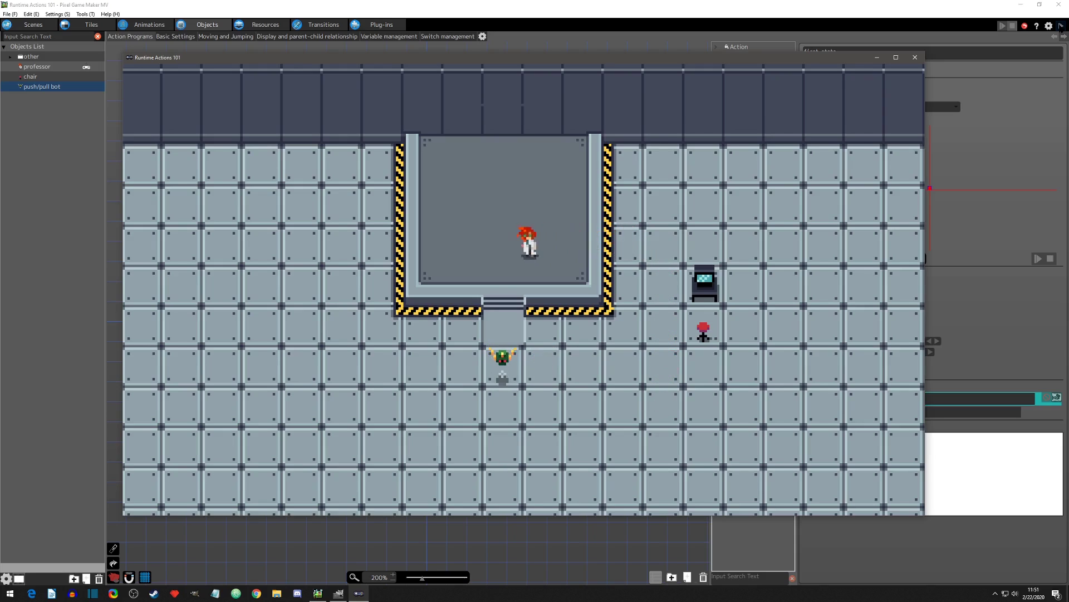
key("Down")
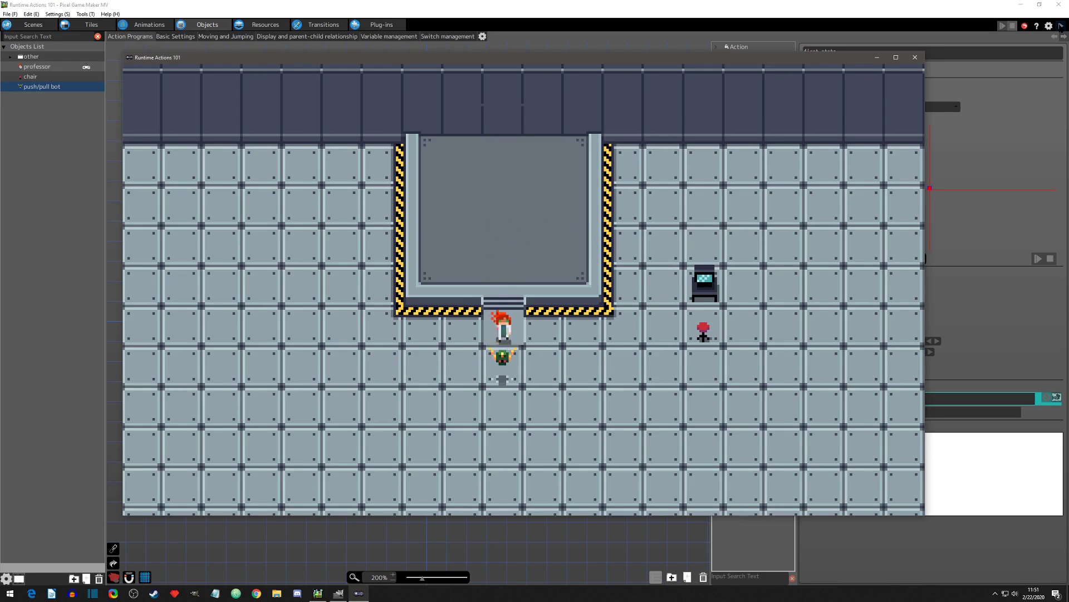
key("Down")
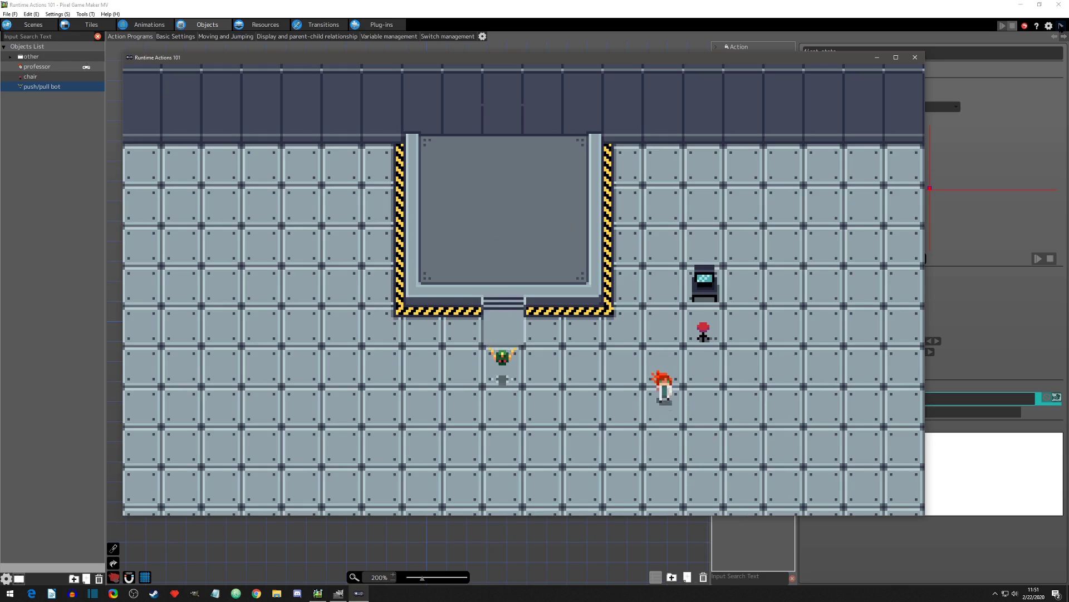
key("Left")
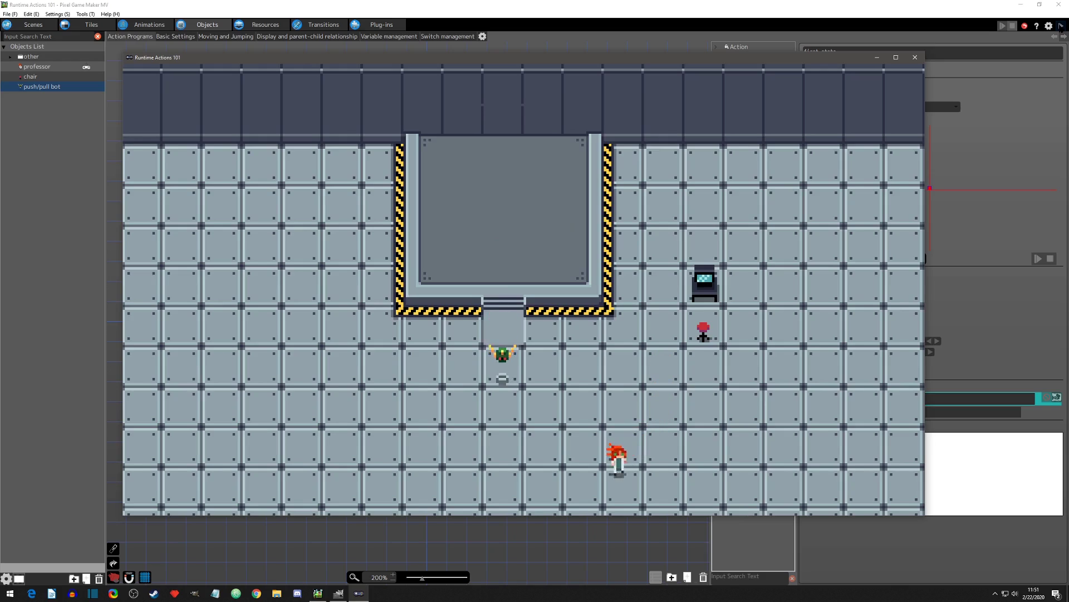
Step: Walk the professor up from below the bot through its range onto the platform, and move around there to test the effect
key("Up")
key("Up")
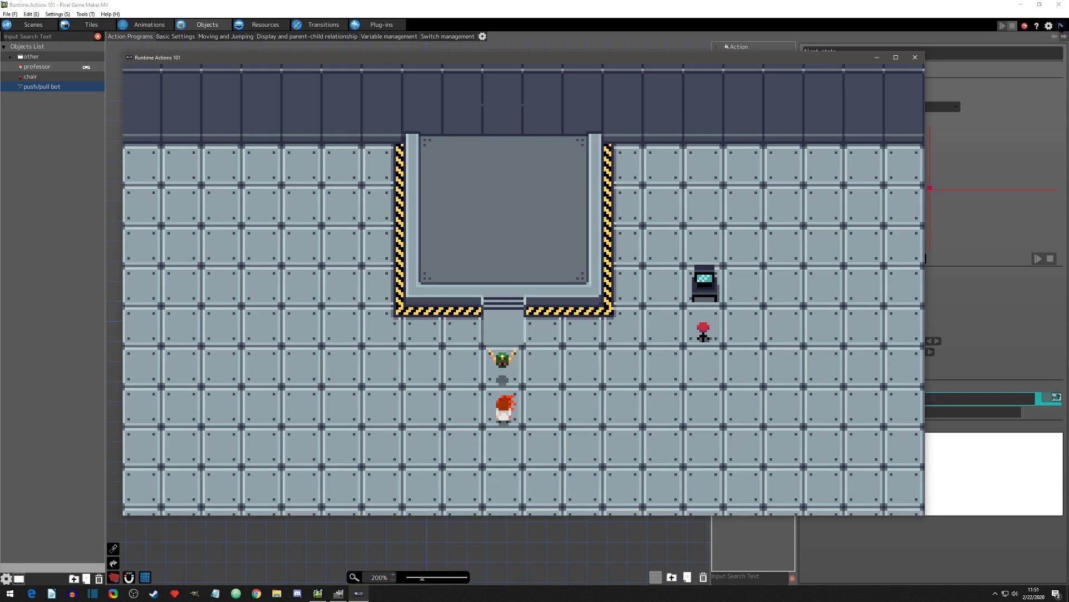
key("Up")
key("Left")
key("Left")
key("Down")
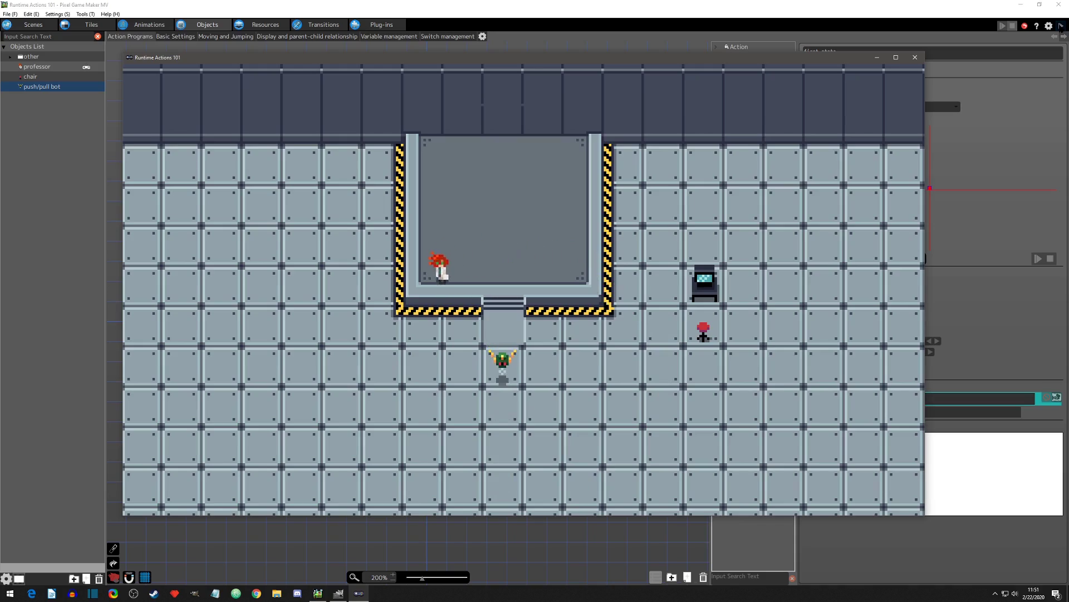
key("Right")
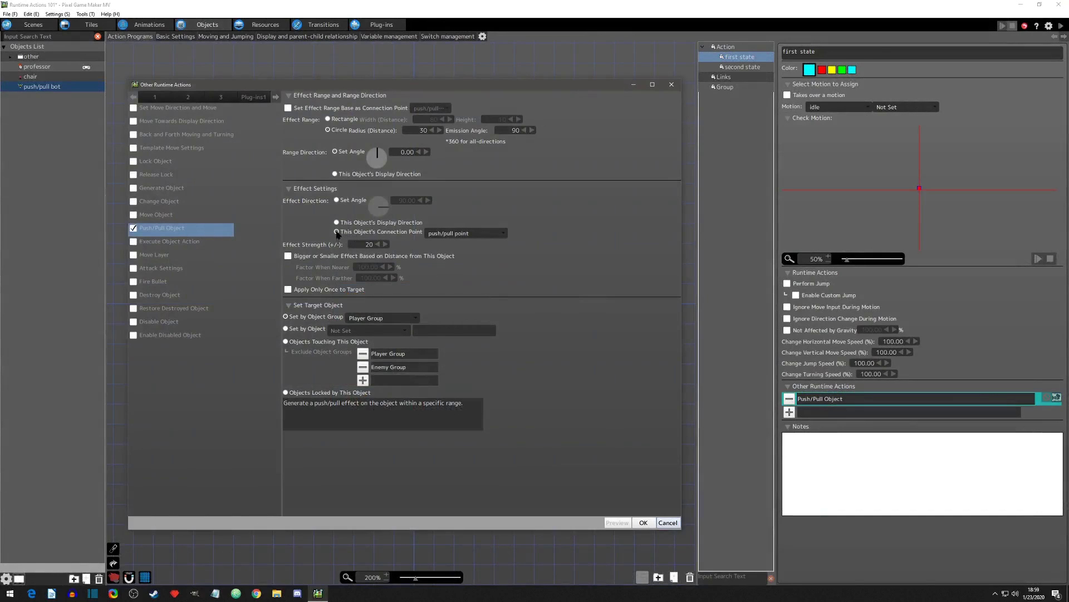
Step: Set the Push/Pull Object effect direction to a set angle of 0 and the effect strength to -20, apply, and start a test play
left_click(337, 201)
double_click(405, 202)
type("0")
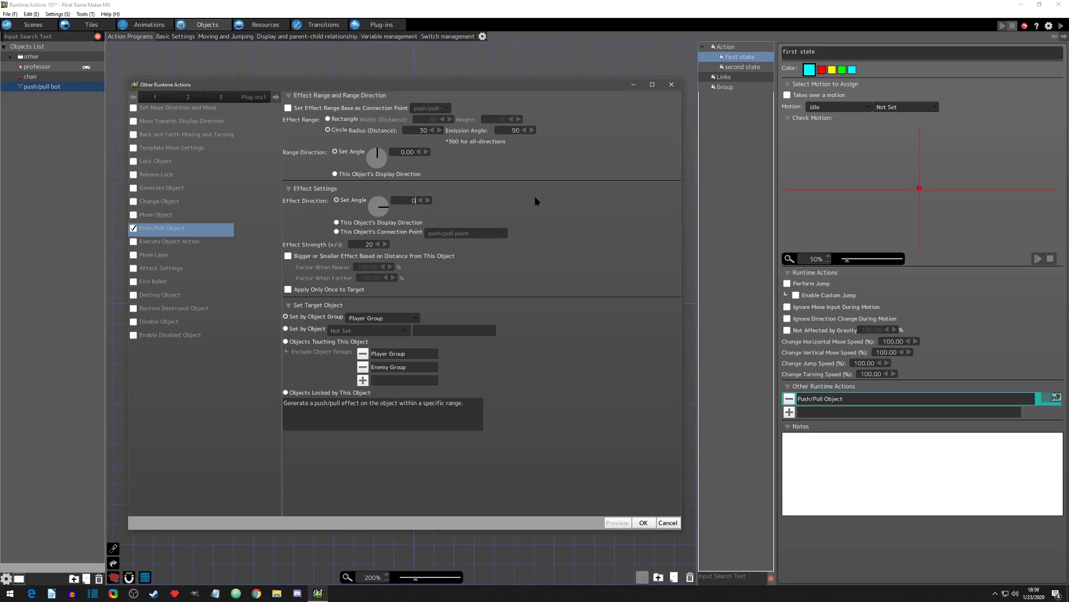
key("Return")
left_click(536, 200)
double_click(363, 245)
left_click(412, 247)
left_click(643, 523)
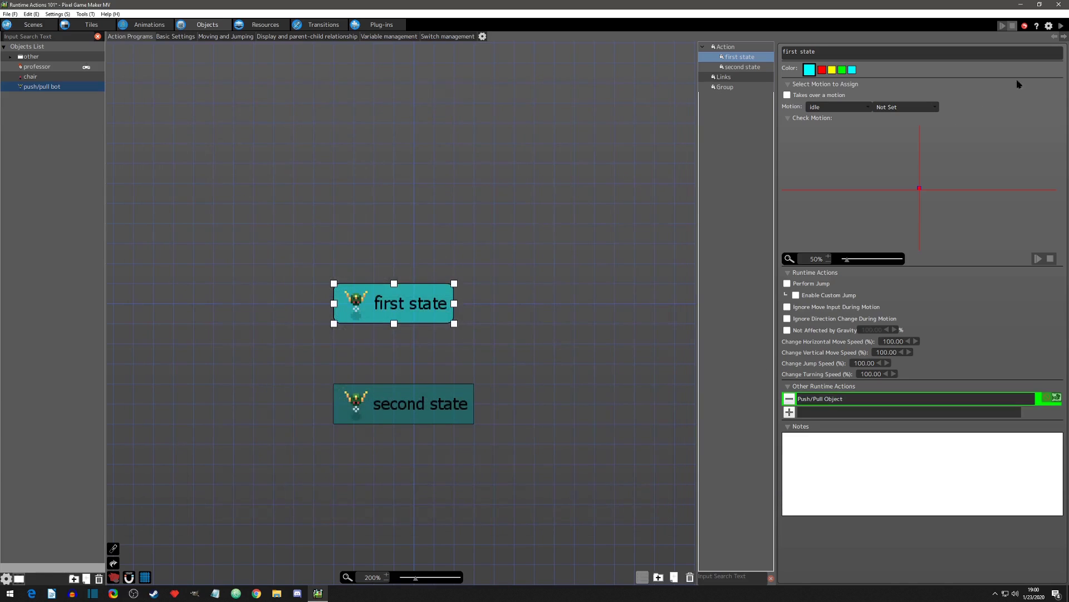
left_click(1062, 26)
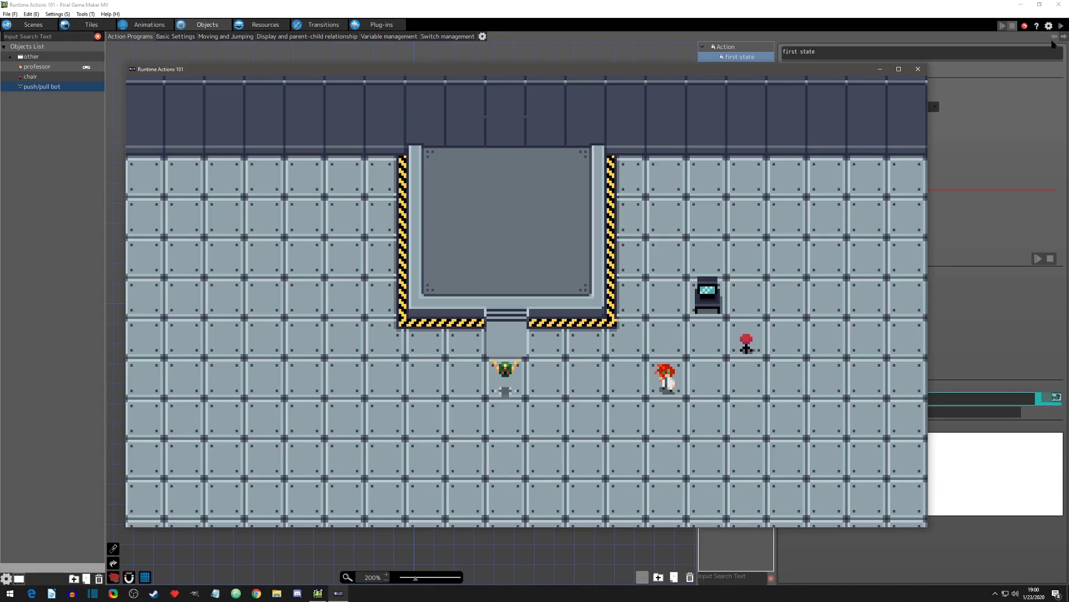
Step: Walk the professor toward the bot from the right, going above its right side and down past its lower right
key("Left")
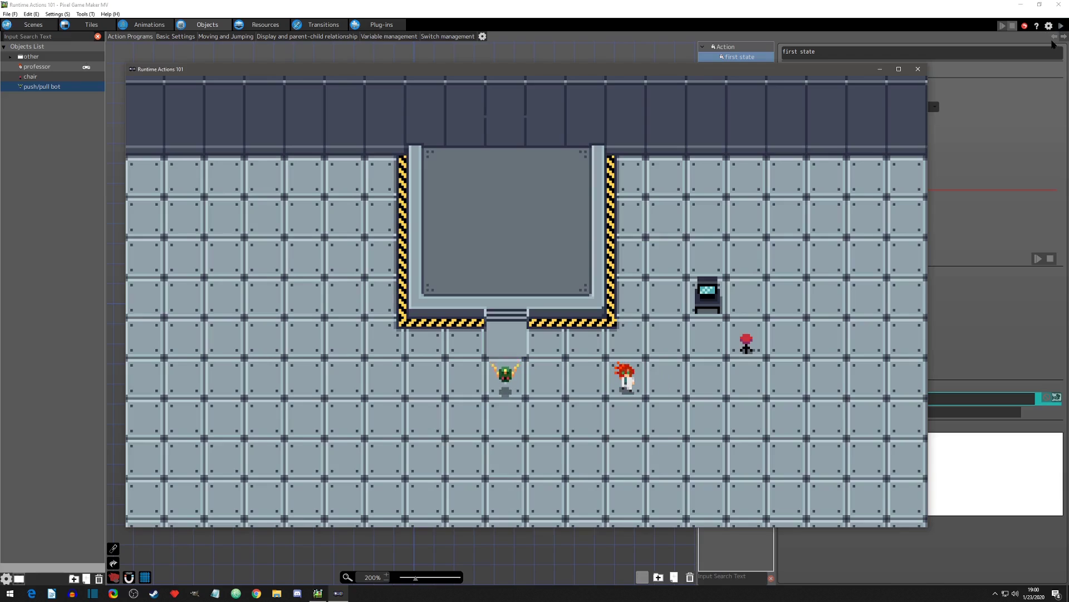
key("Left")
key("Up")
key("Left")
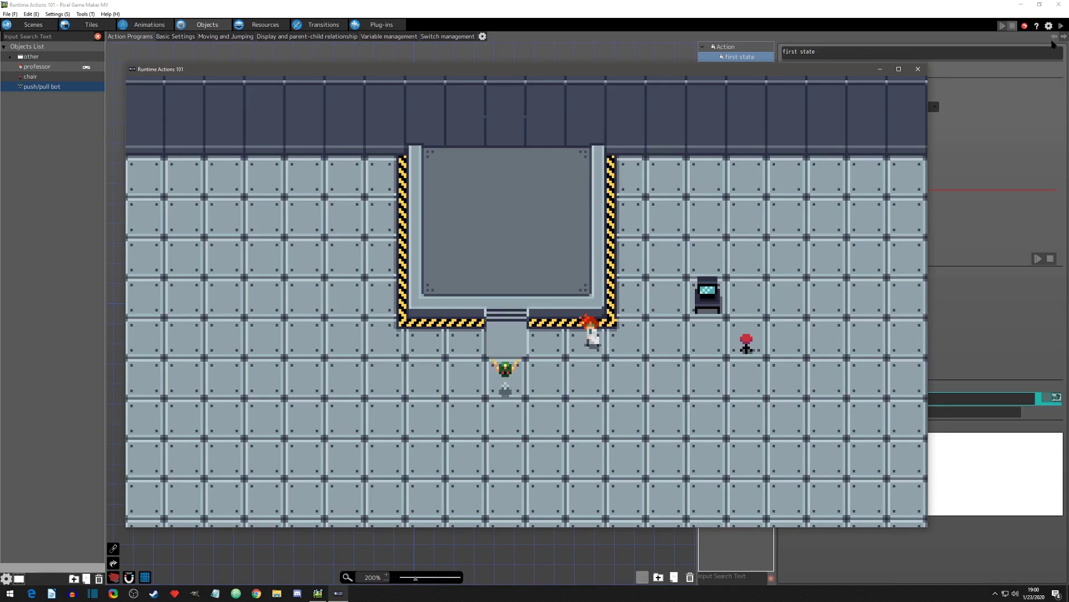
key("Down")
key("Left")
key("Down")
key("Left")
key("Down")
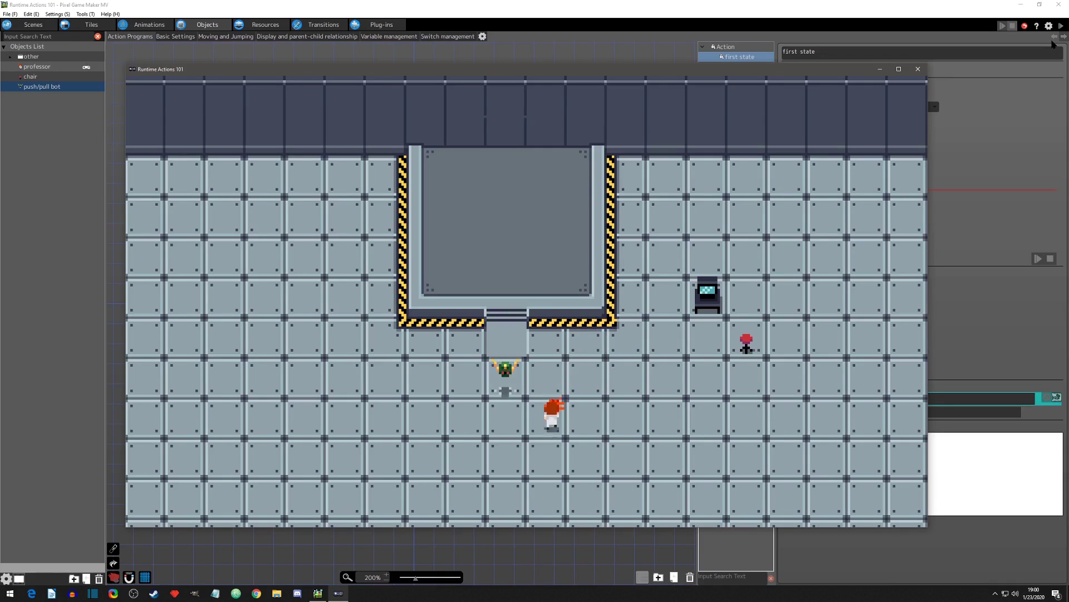
Step: Walk the professor beneath the bot to its left side and up to the platform's lower-left corner, and end the test play
key("Up")
key("Left")
key("Down")
key("Left")
key("Up")
key("Left")
key("Up")
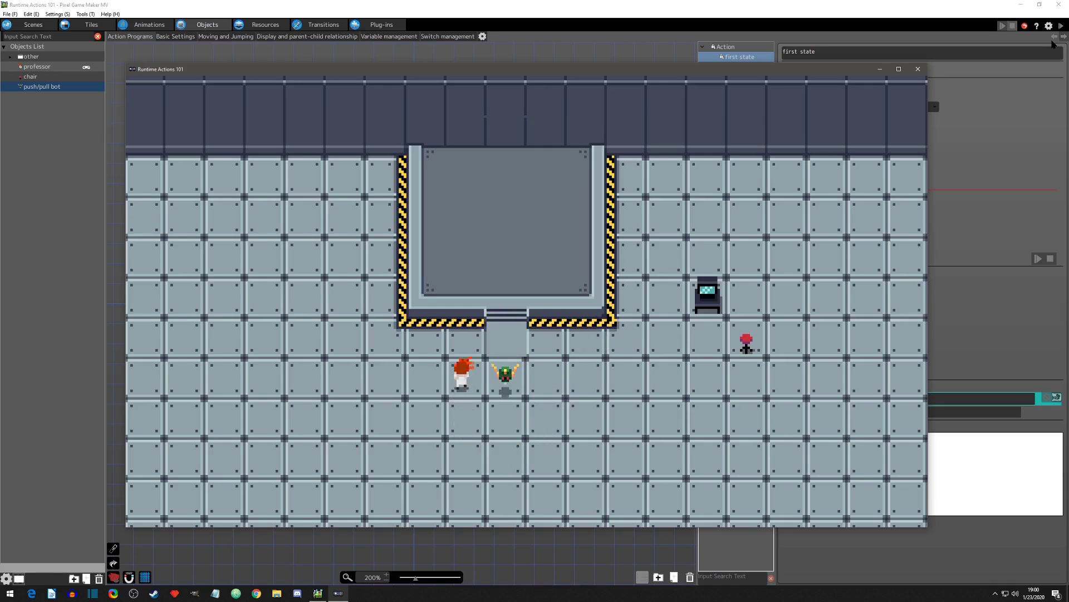
key("Left")
key("Down")
key("Up")
key("Left")
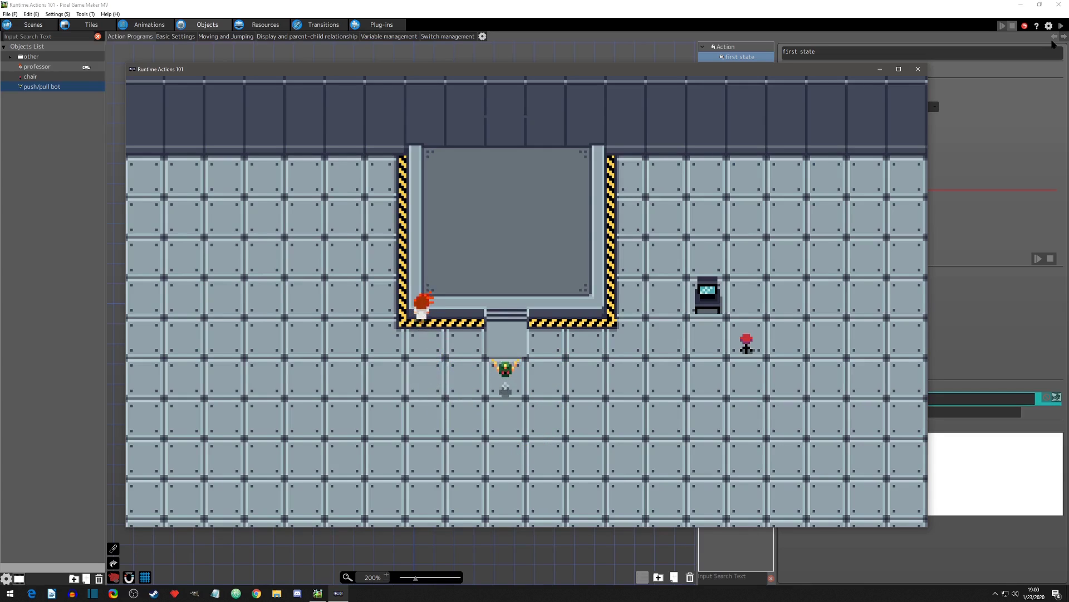
left_click(918, 69)
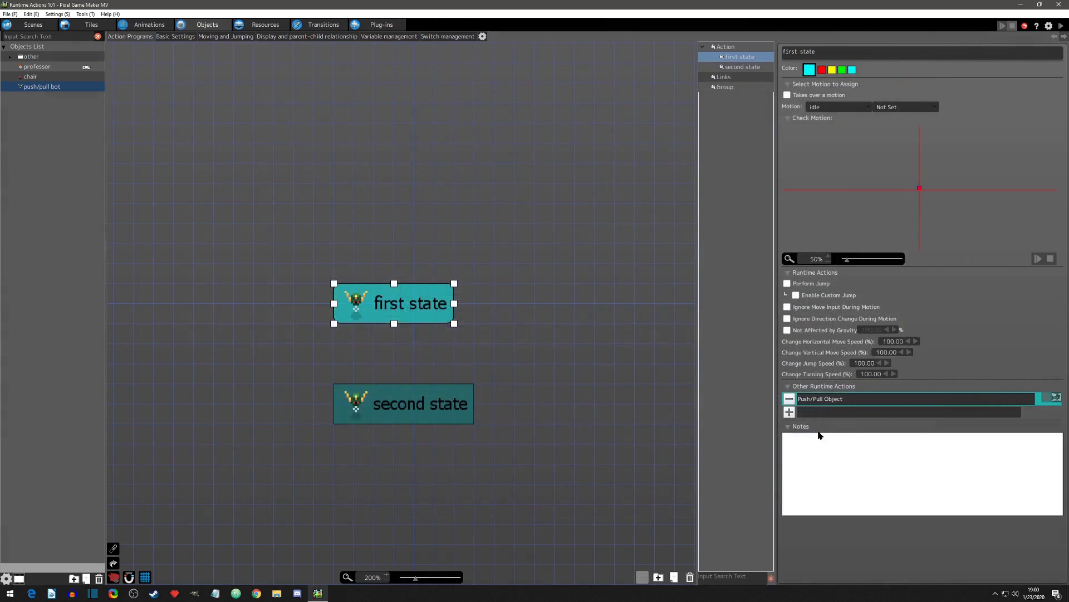
Step: Set the Push/Pull Object effect strength to 20 and enable the distance-based effect with a Factor When Nearer of 500%
left_click(1057, 398)
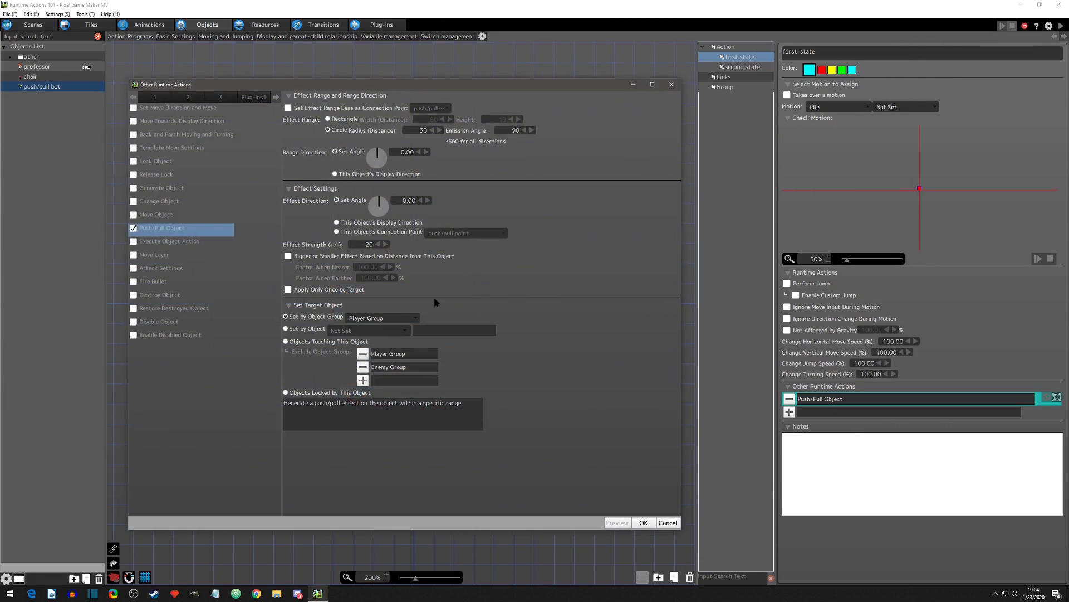
double_click(368, 246)
type("2")
left_click(409, 244)
left_click(288, 256)
double_click(368, 268)
type("500")
key("Return")
Step: Set Factor When Farther to 25%, apply the action settings, and start a test play
double_click(368, 279)
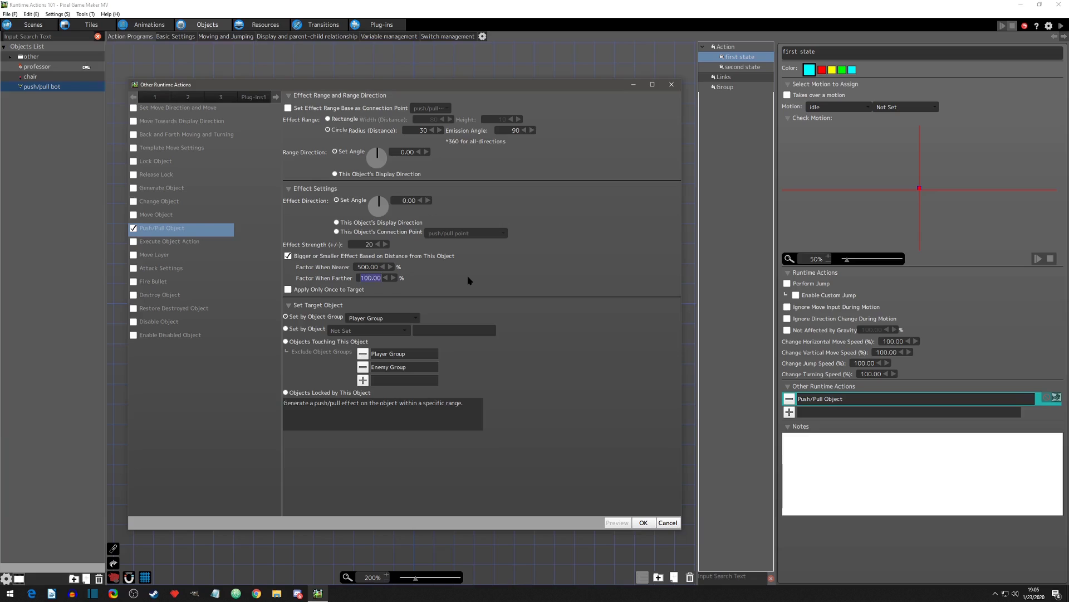
type("25")
key("Return")
left_click(415, 279)
left_click(645, 522)
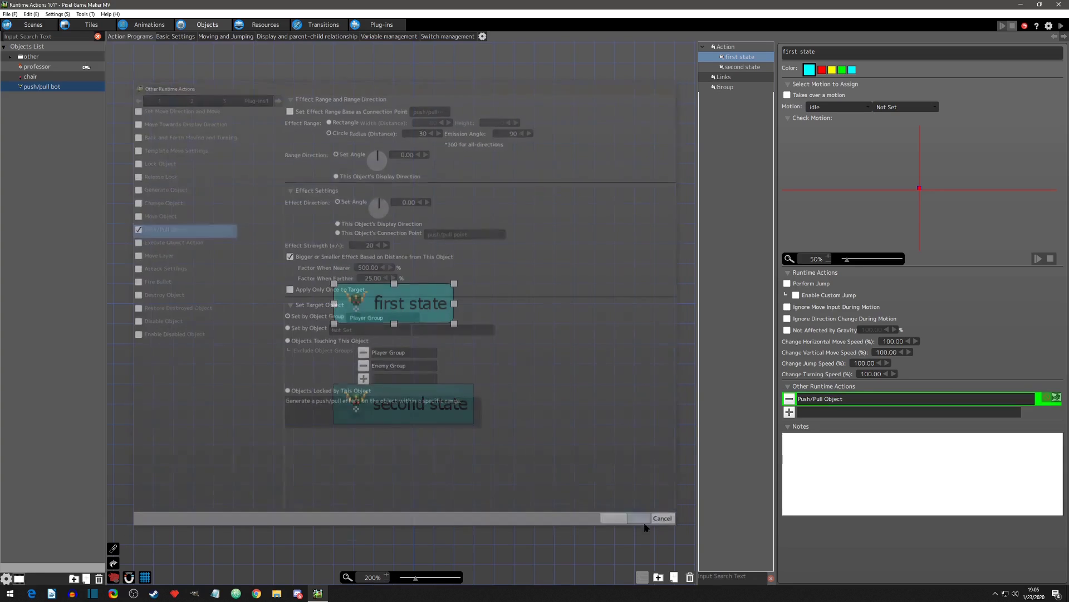
left_click(1062, 25)
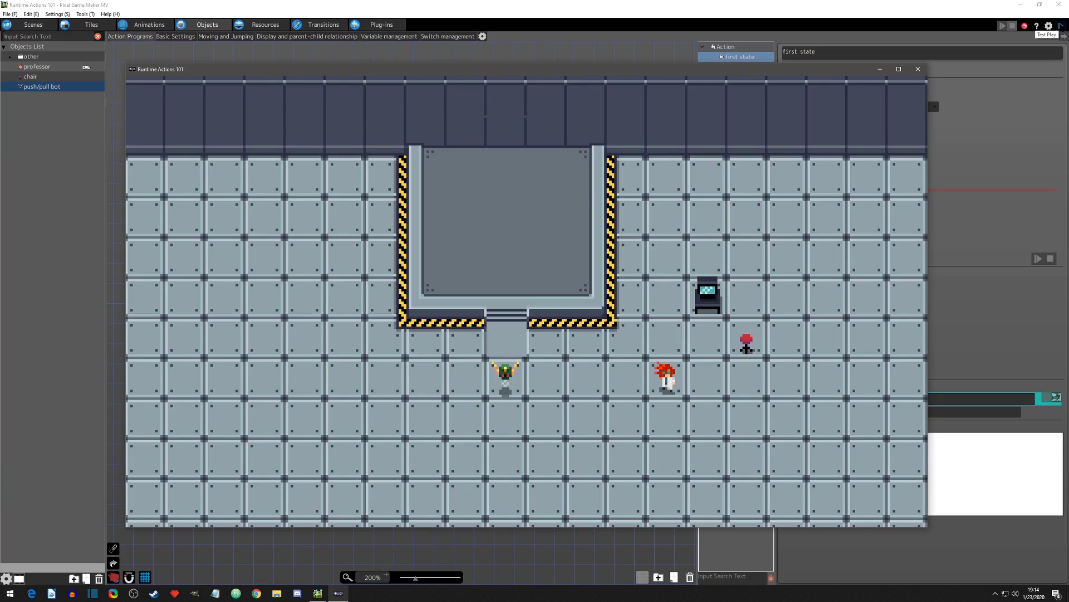
Step: Walk the professor left to the bot's lower-right side and up through its range onto the platform
key("Left")
key("Left")
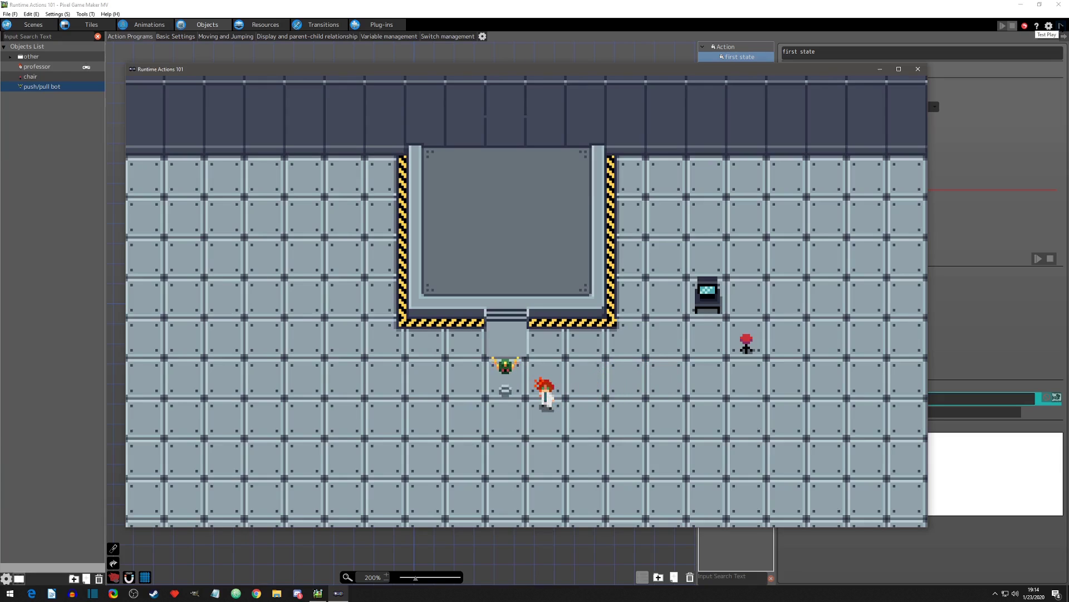
key("Up")
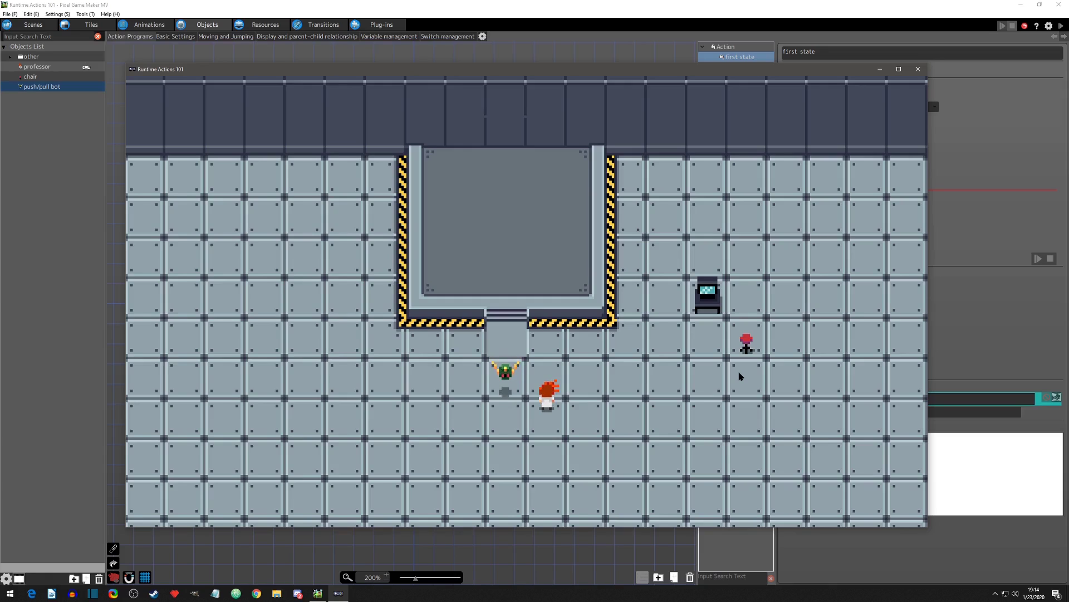
key("Up")
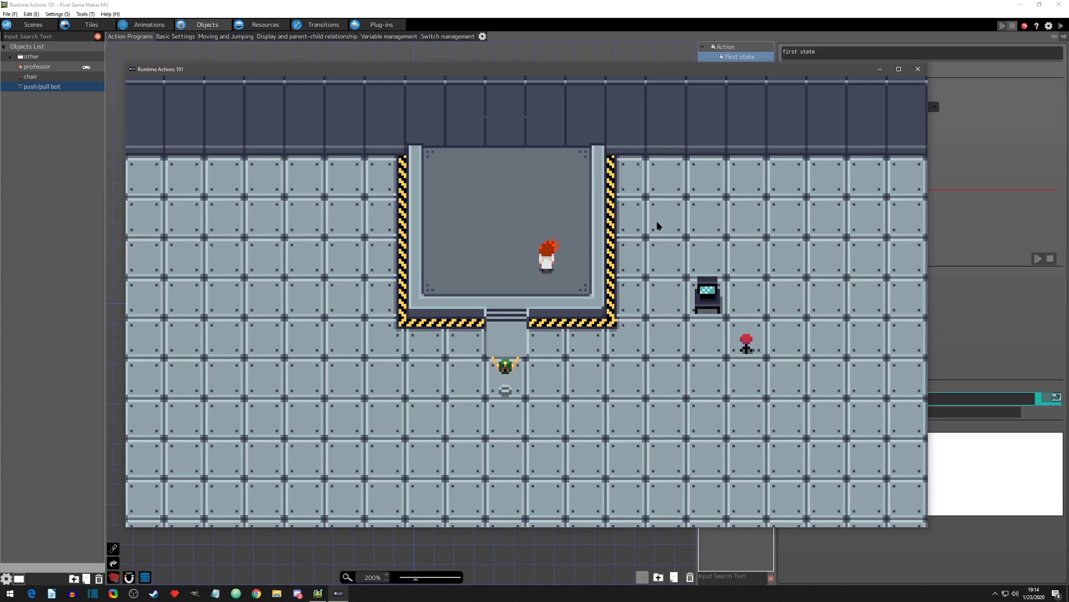
Step: Walk the professor down repeatedly from the platform toward the bot to test the effect at the far edge of the range
key("Down")
key("Down")
key("Down")
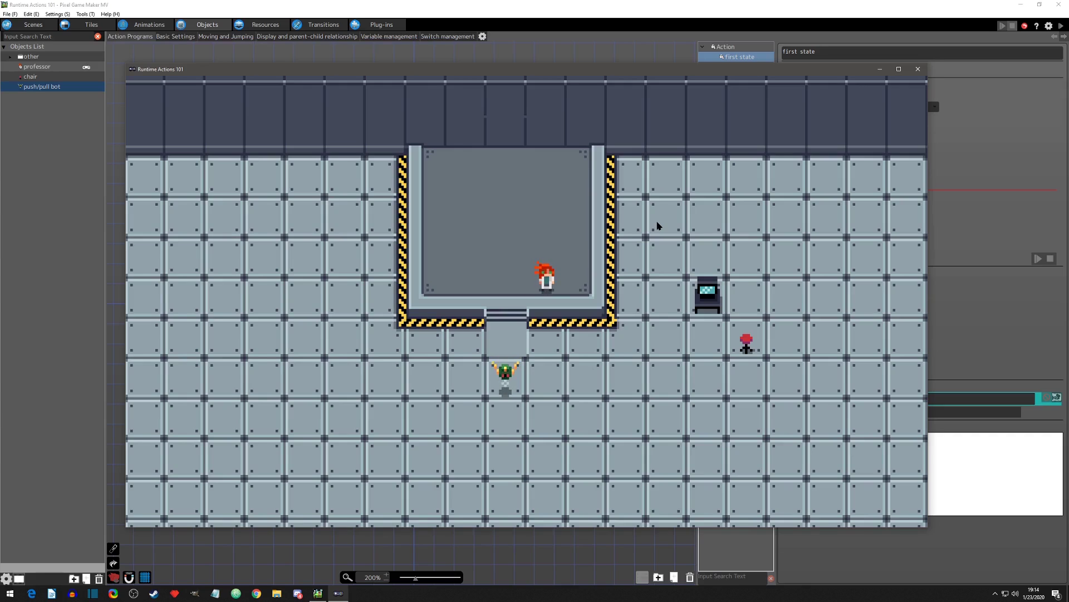
key("Down")
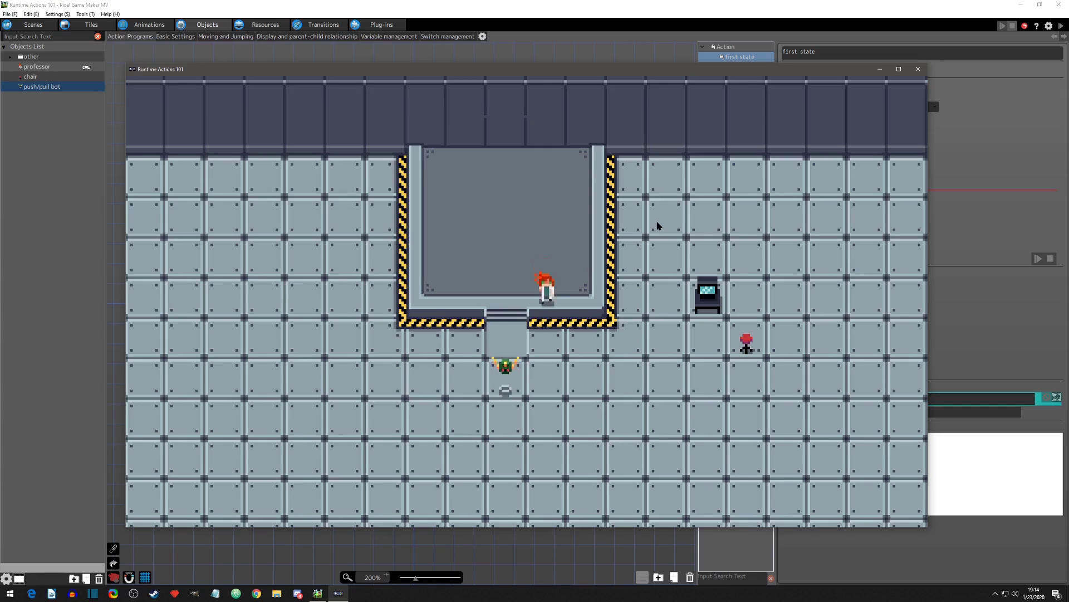
Step: Bring the professor around to the bot's lower right, walk up through the range onto the platform, and end the test play
key("Left")
key("Right")
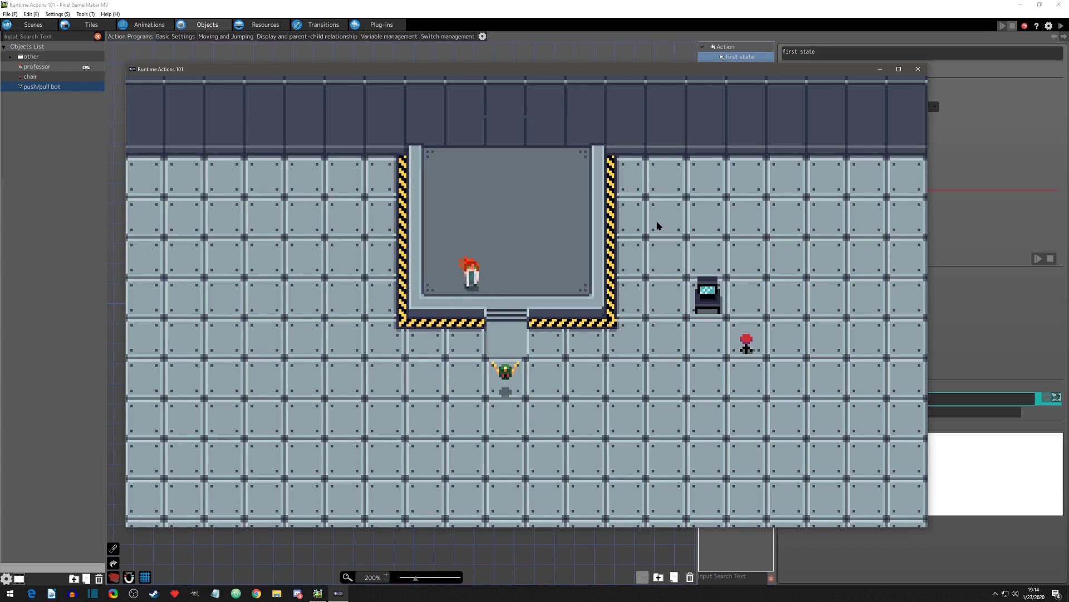
key("Down")
key("Down")
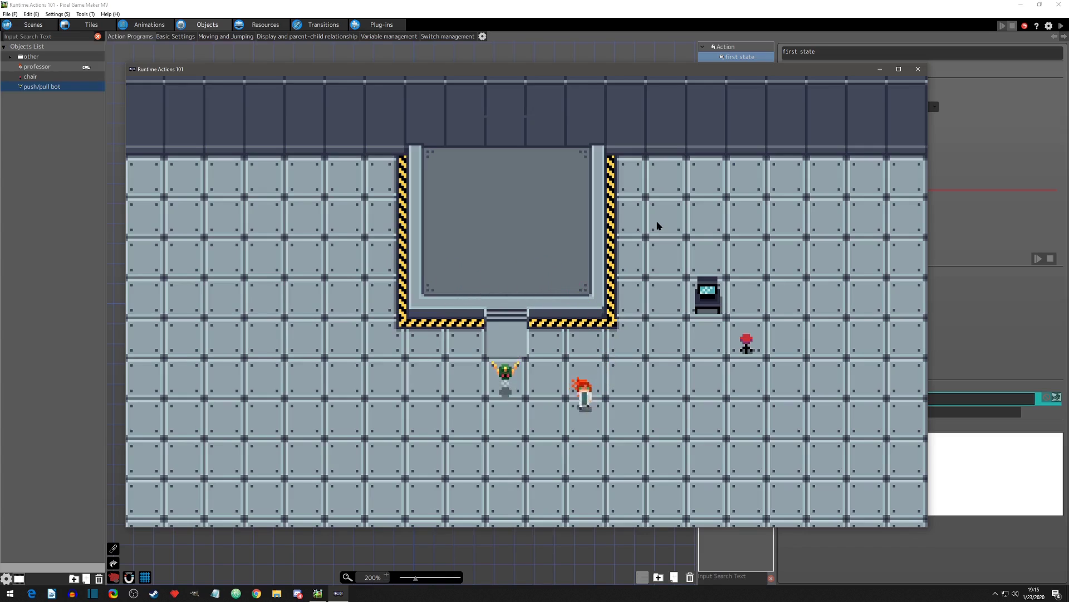
key("Left")
key("Up")
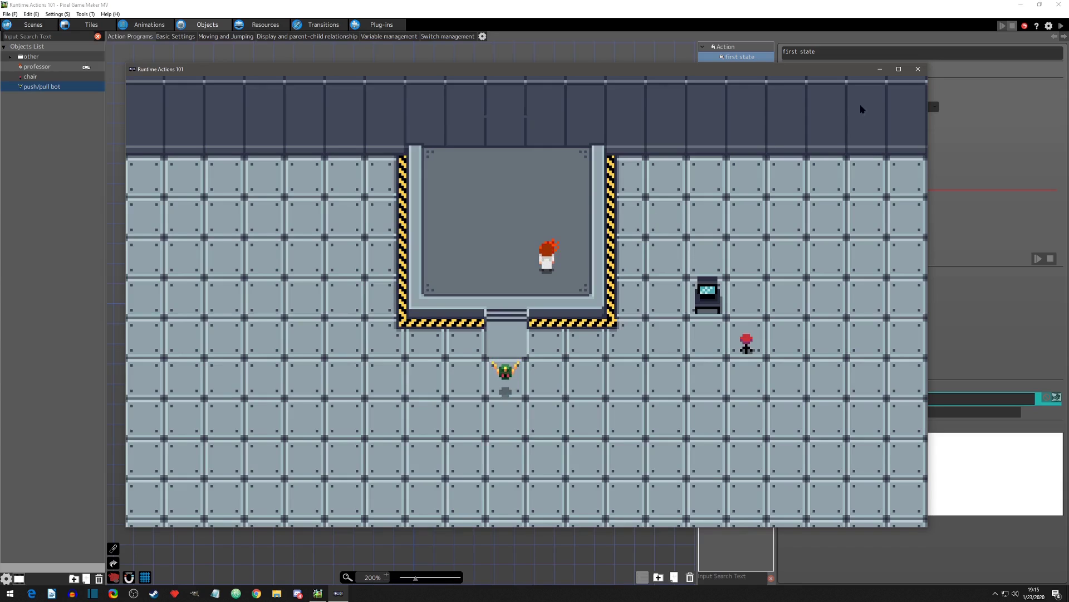
left_click(918, 69)
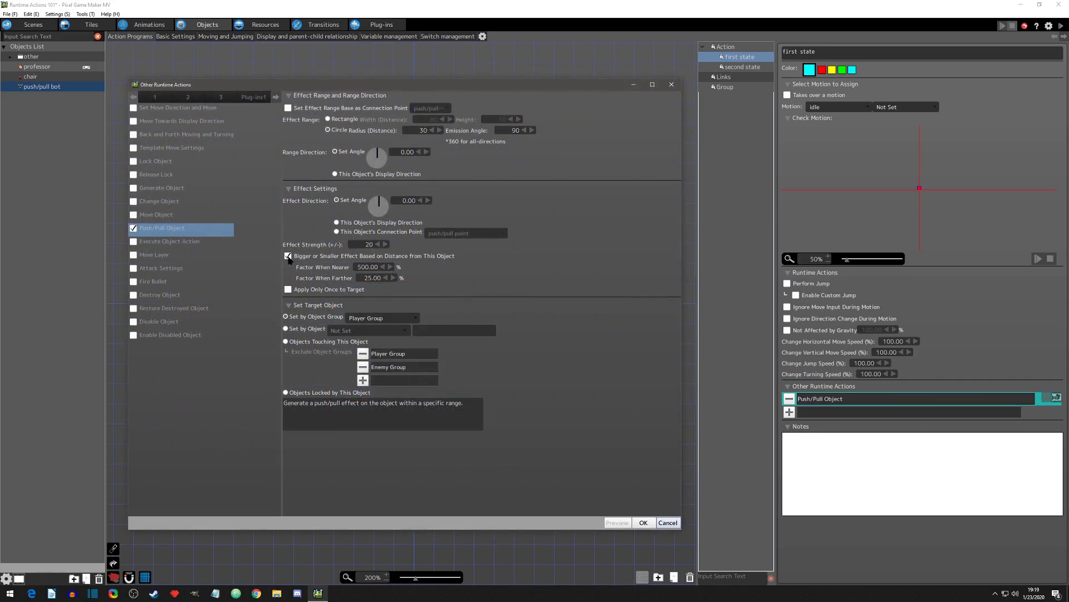
Step: Replace the distance-based effect with Apply Only Once to Target, apply the settings, and run a brief test play
left_click(288, 256)
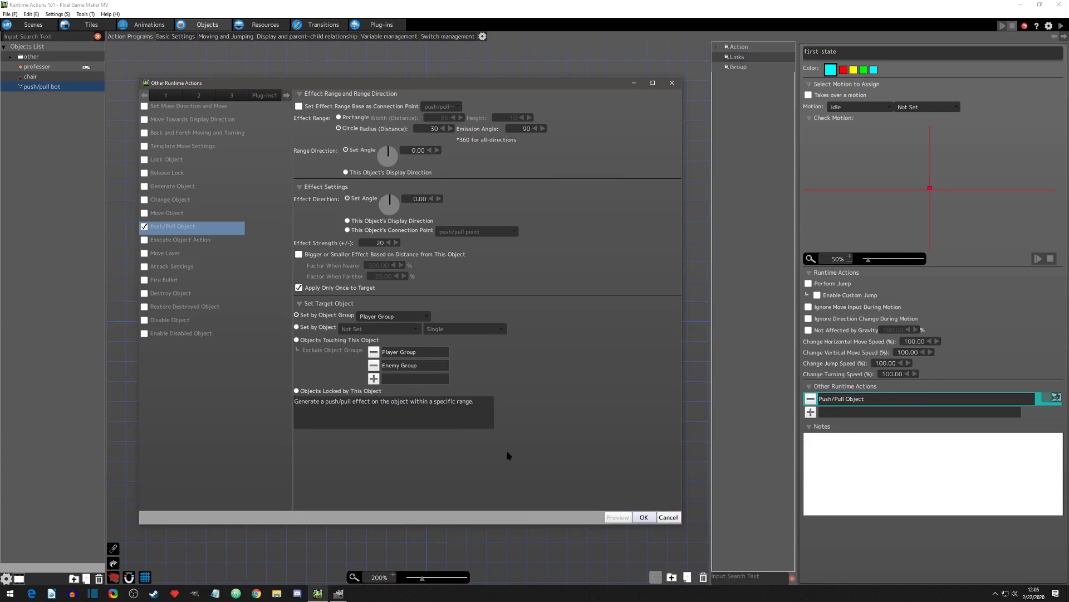
left_click(642, 517)
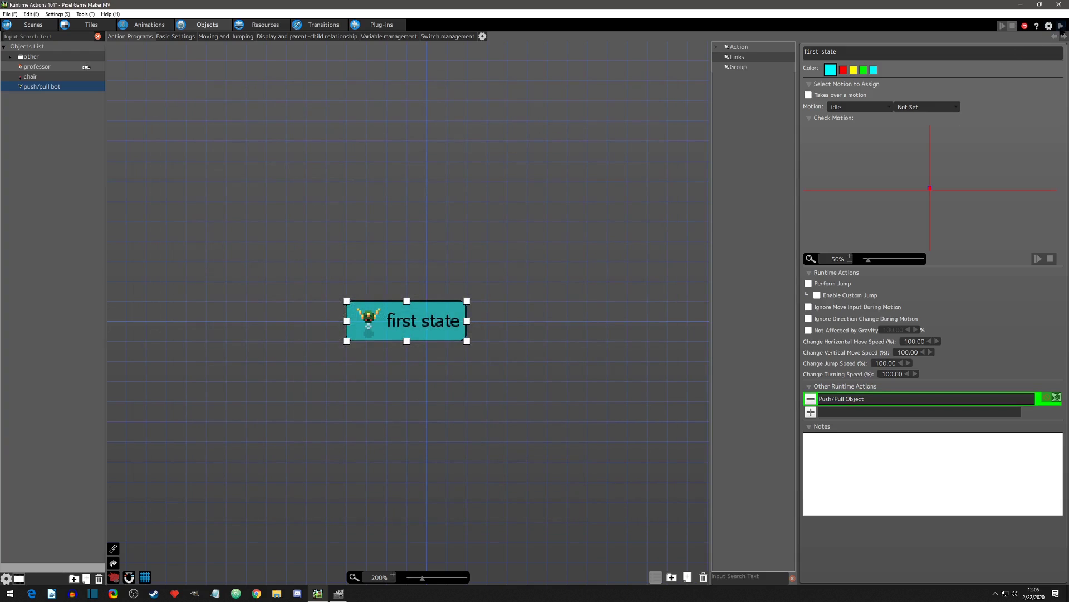
left_click(1061, 26)
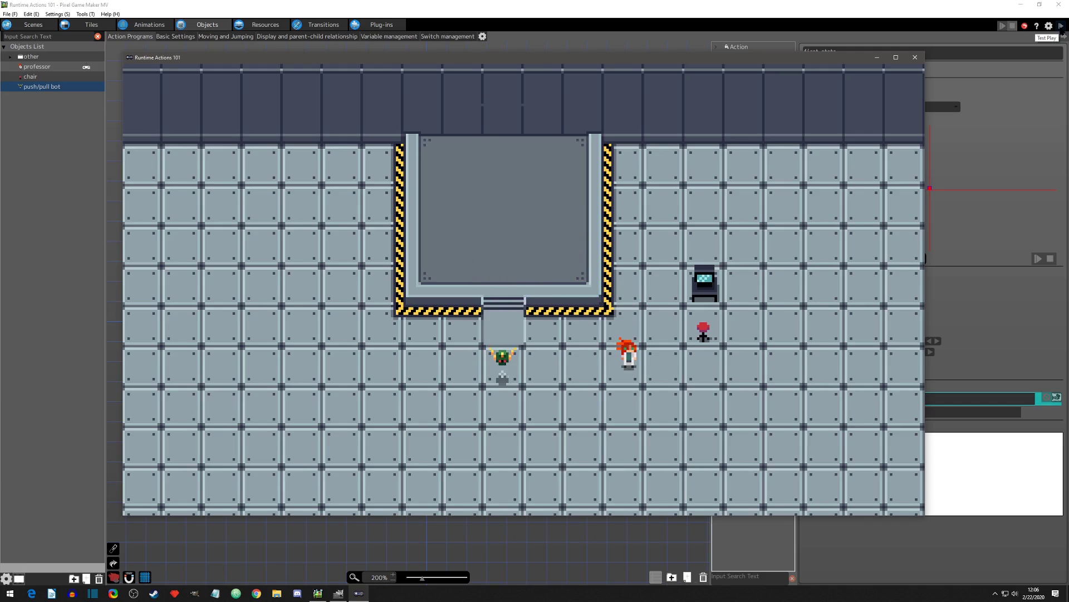
left_click(915, 57)
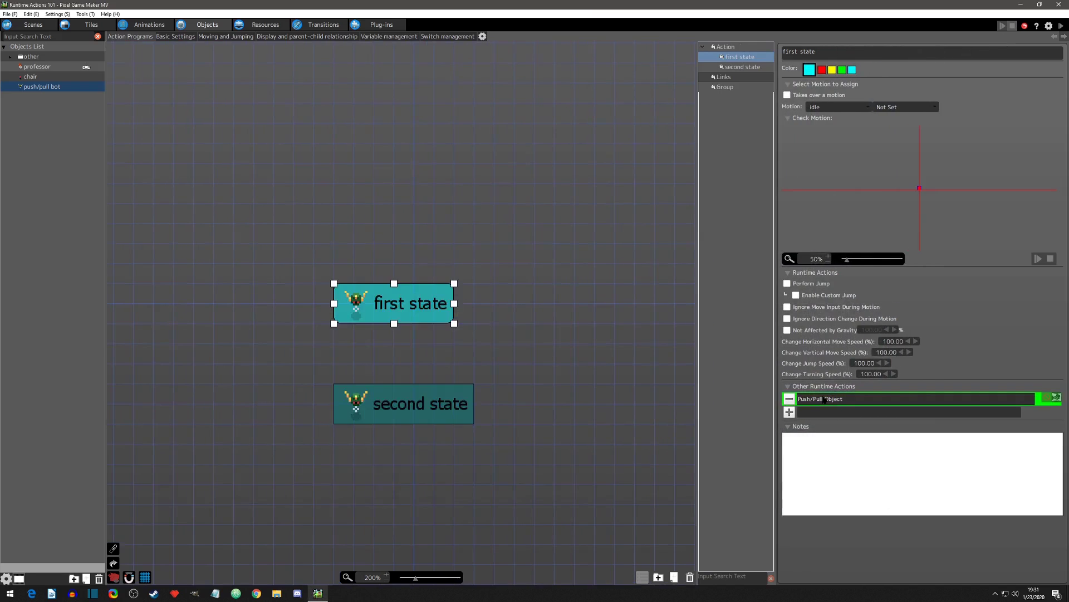
Step: Open the Push/Pull Object action, try All Objects as the target object group, and return it to Player Group
double_click(846, 399)
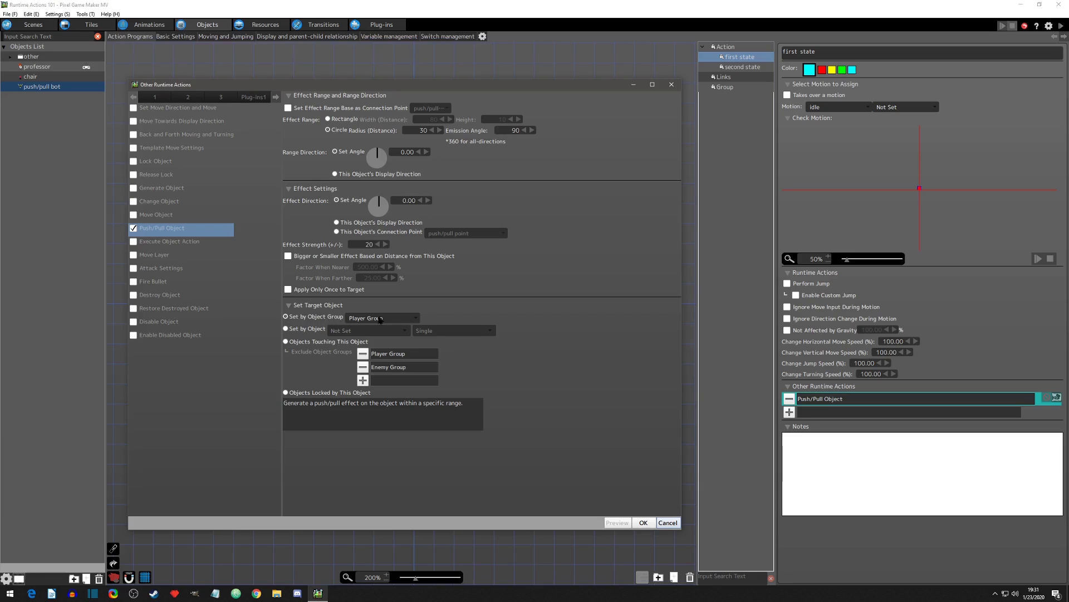
left_click(416, 319)
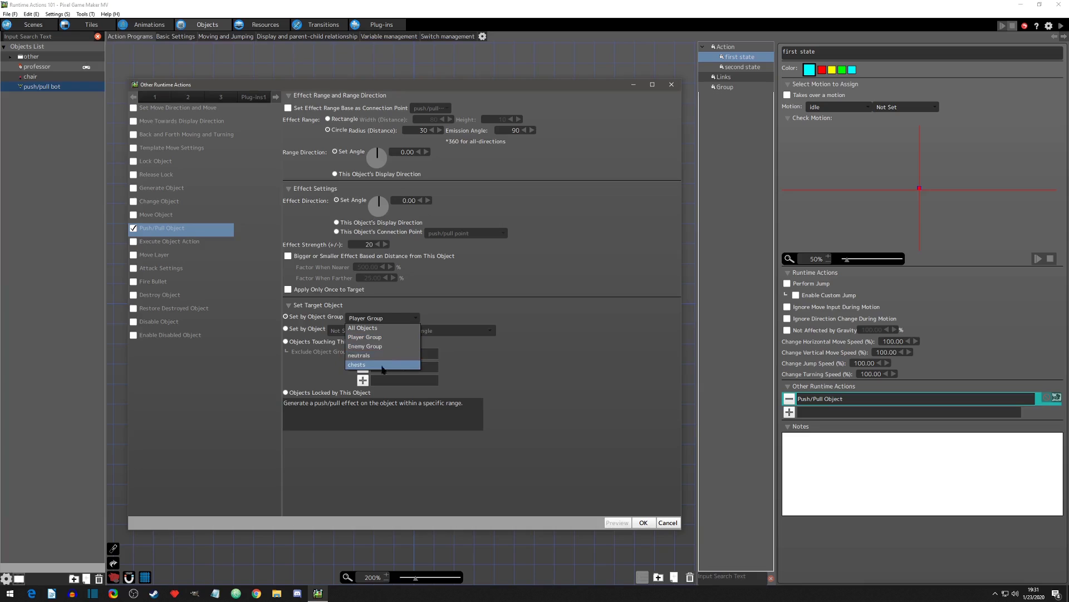
left_click(373, 329)
left_click(375, 319)
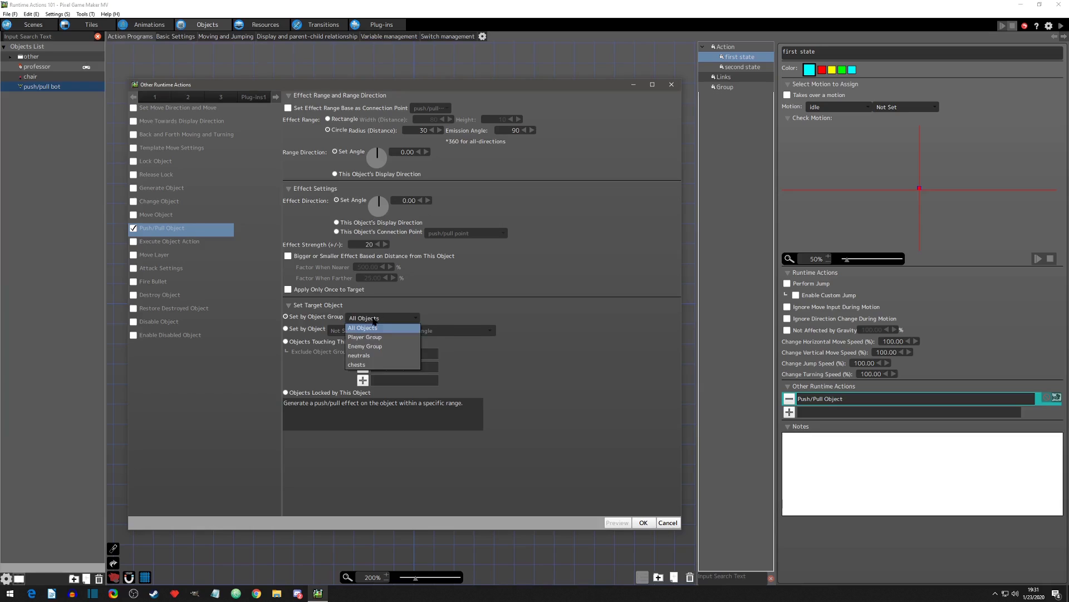
left_click(376, 335)
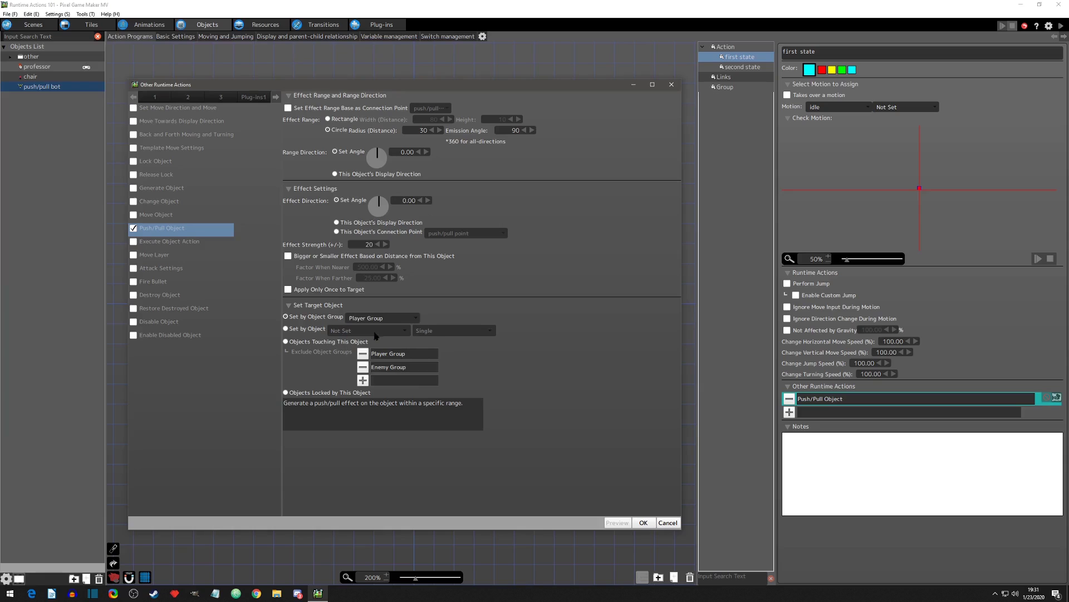
Step: Switch the target to Set by Object and choose all instances of the chair
left_click(286, 329)
left_click(404, 332)
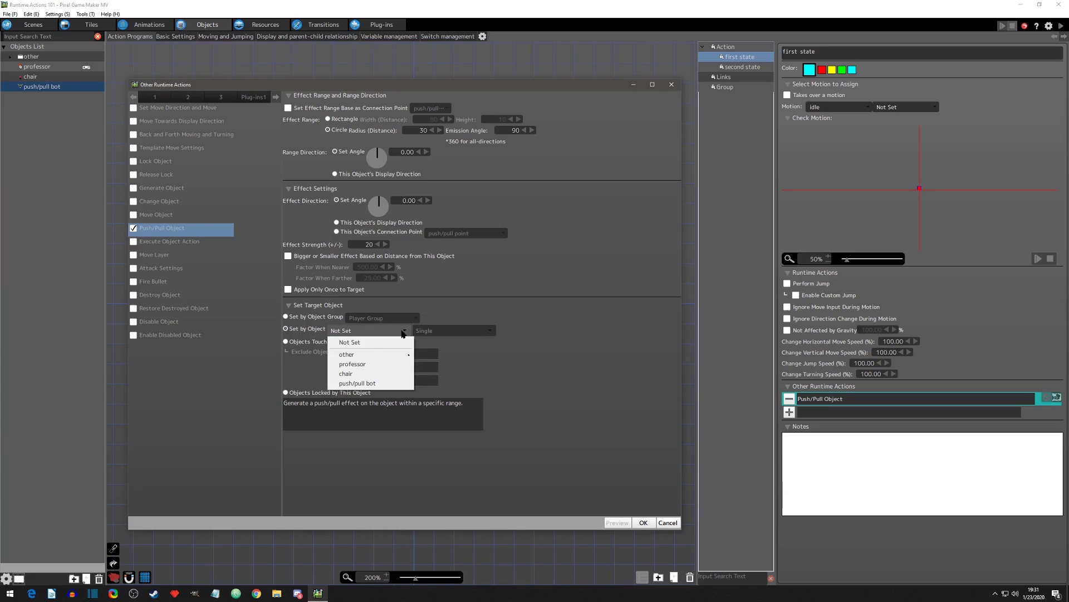
left_click(357, 375)
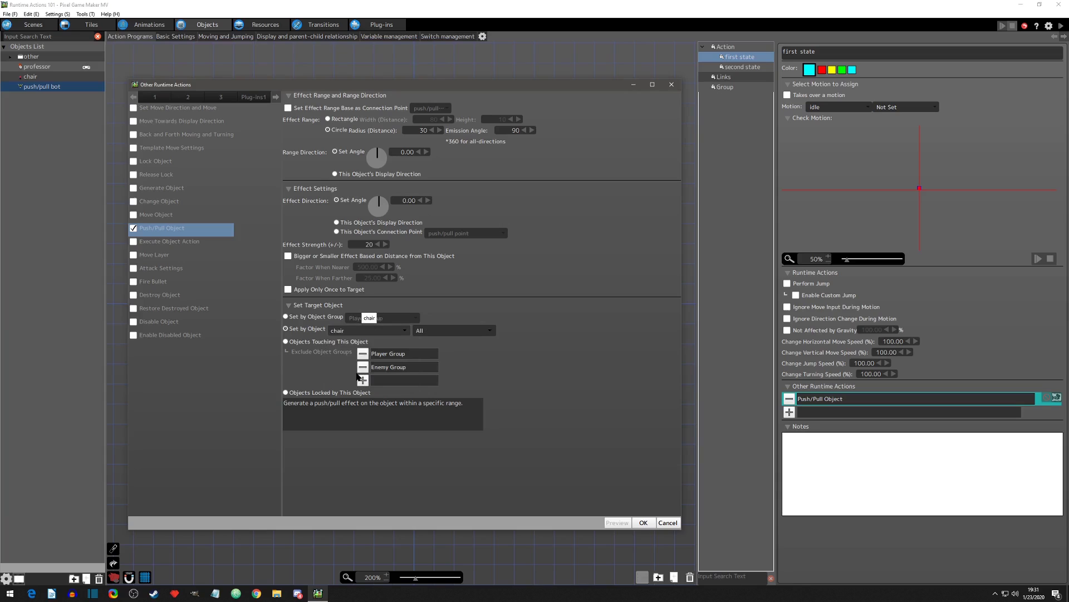
Step: Limit the chair target to Single, apply the Push/Pull Object settings, and start a test play
left_click(476, 333)
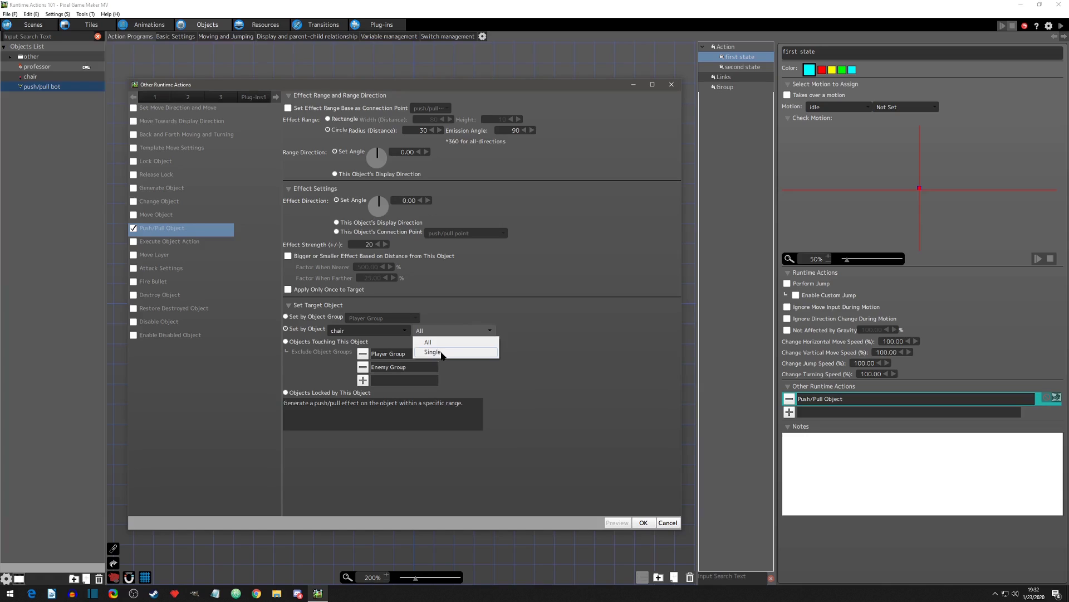
left_click(443, 353)
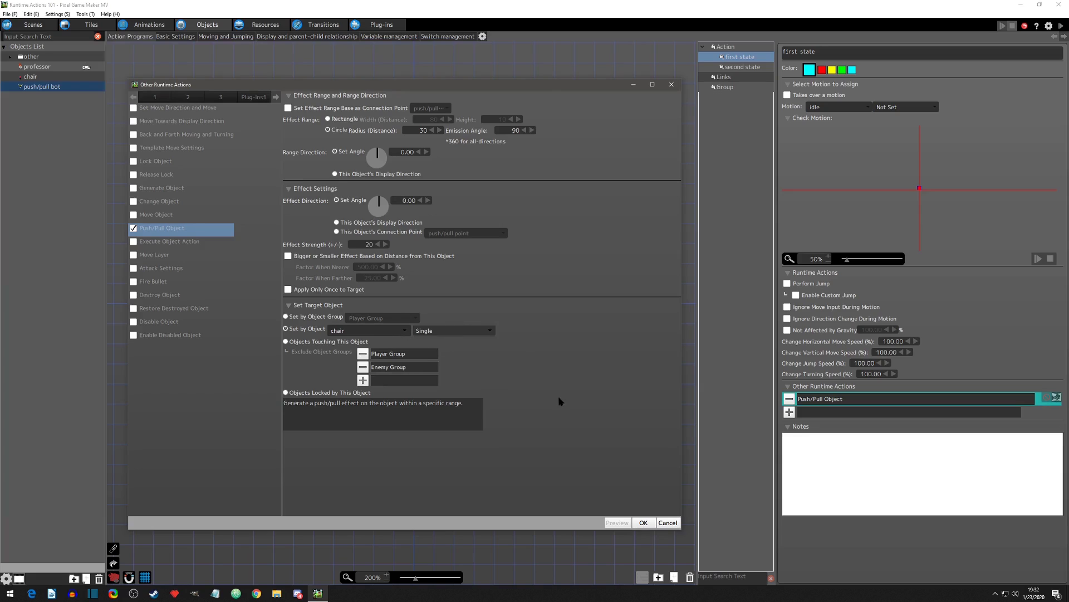
left_click(643, 523)
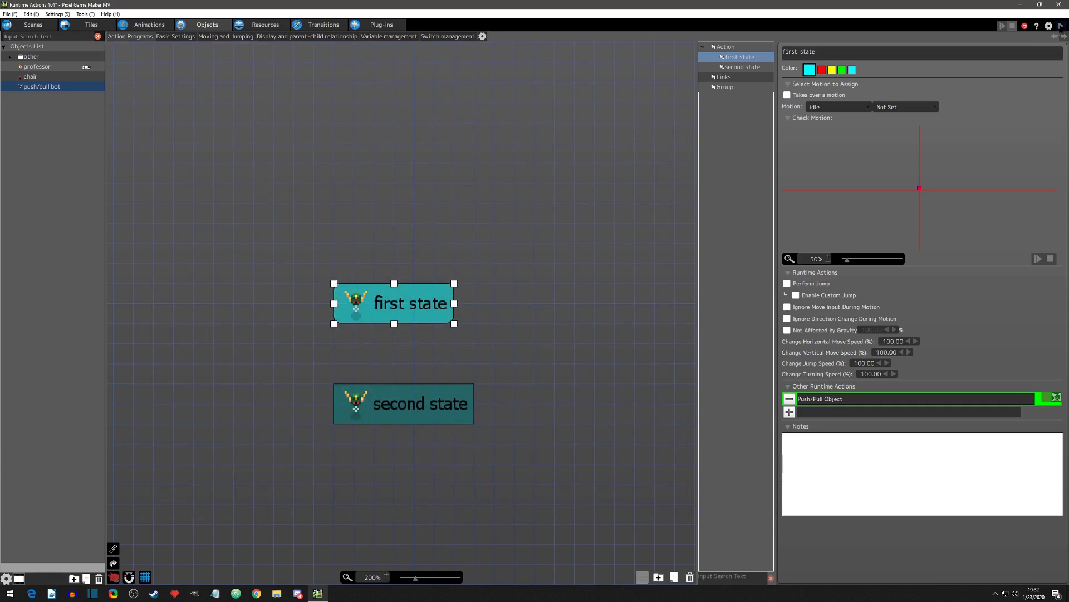
left_click(1061, 26)
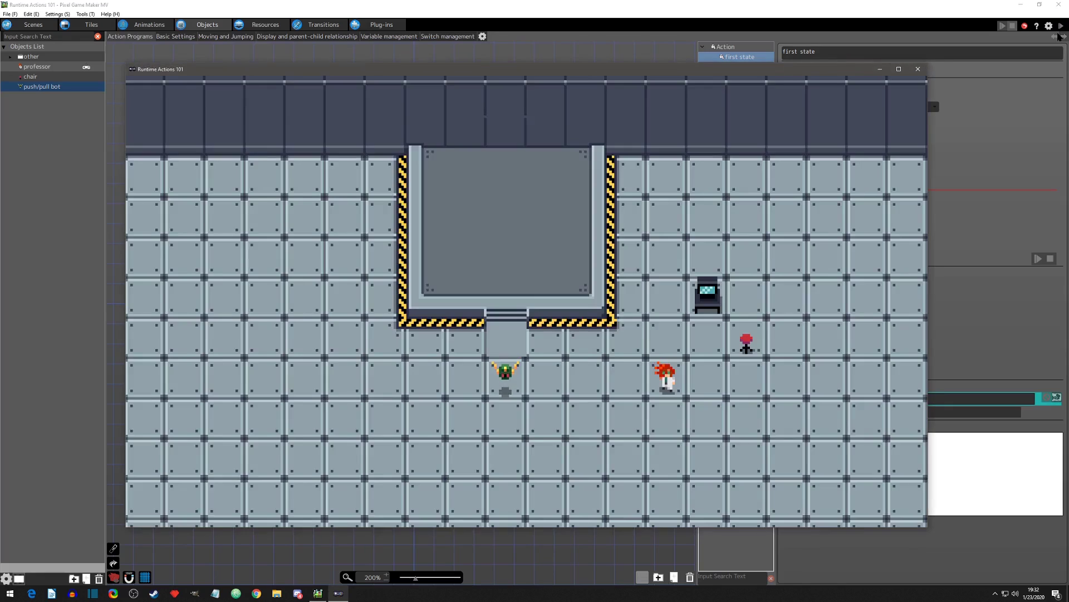
Step: Walk the professor through the area above the push/pull bot and circle around it to test the effect on the player
key("Down")
key("Right")
key("Up")
key("Left")
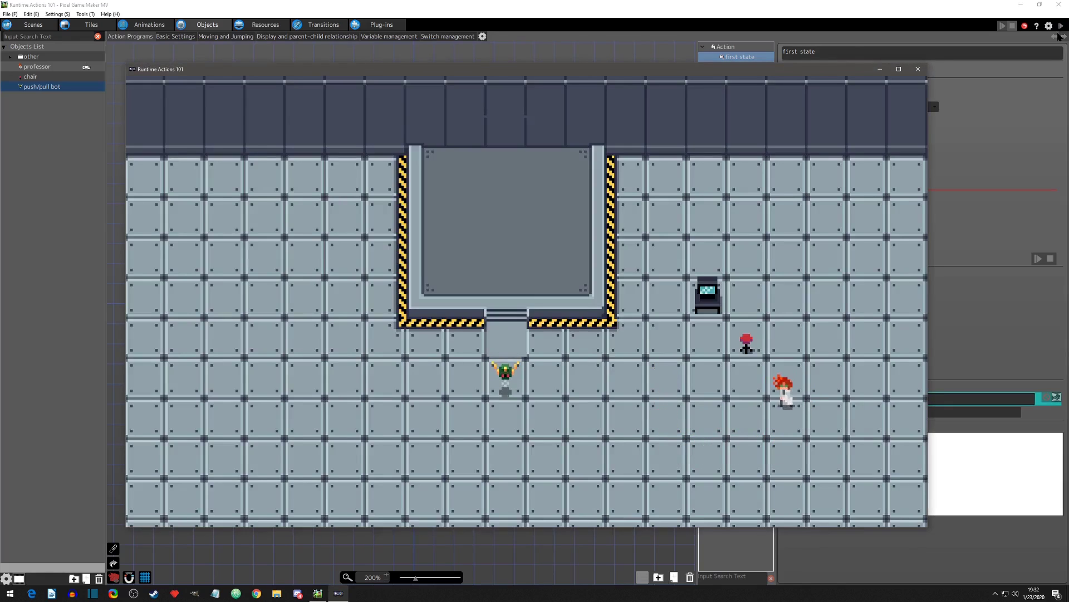
key("Left")
key("Up")
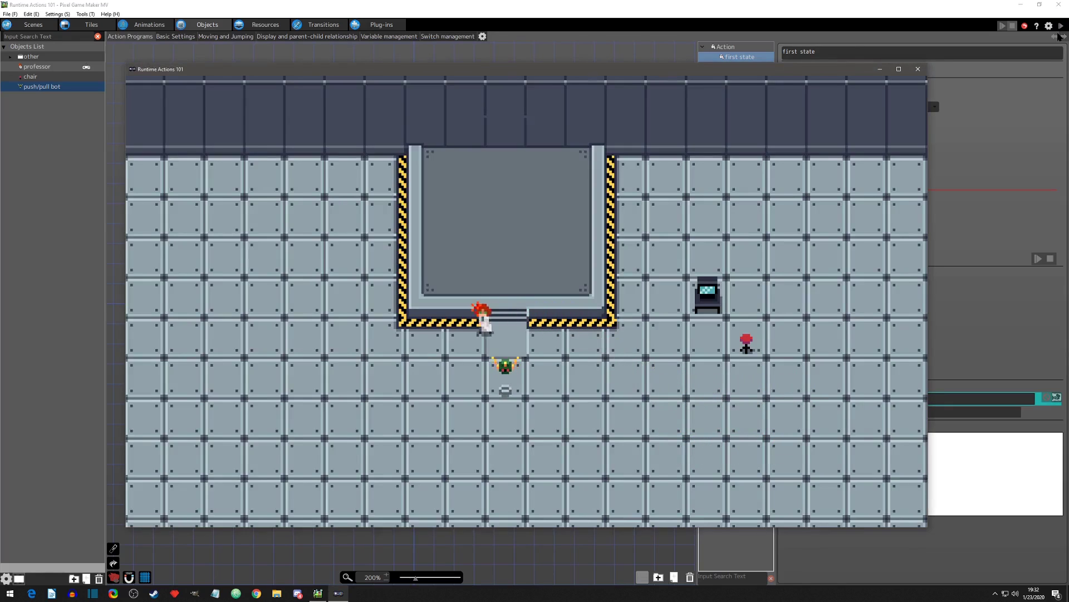
key("Left")
key("Down")
key("Right")
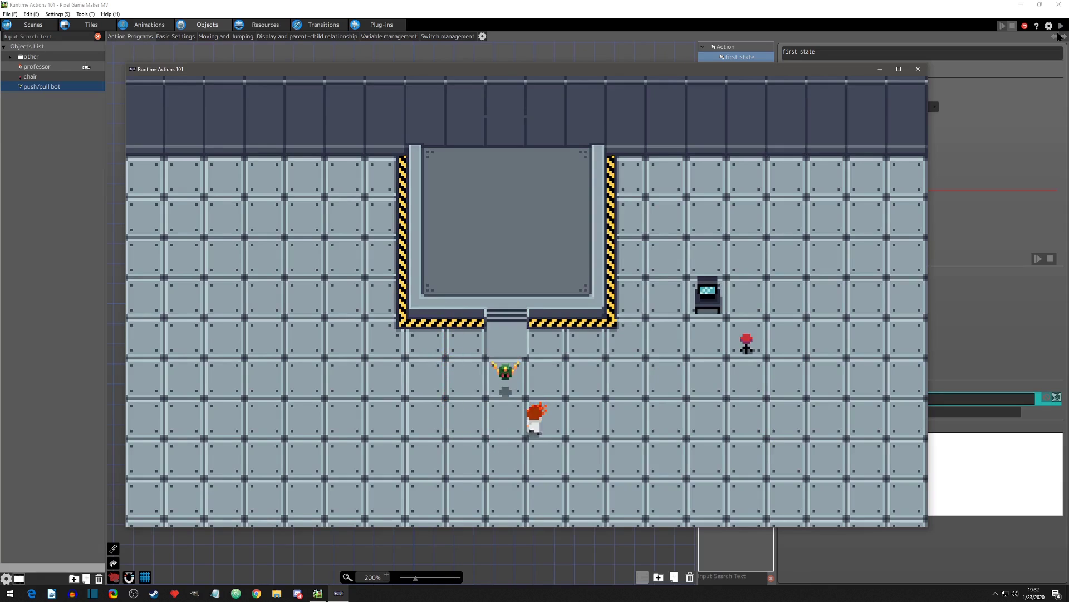
key("Up")
key("Left")
key("Down")
key("Right")
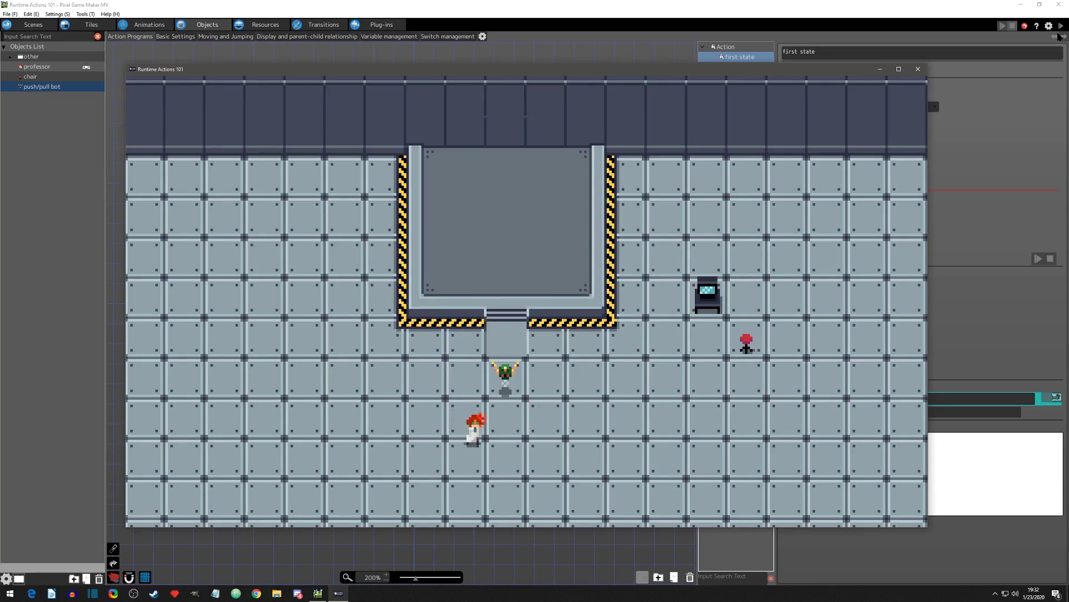
Step: Bring the professor around to the chair's right side and push the chair left into the bot's range
key("Right")
key("Up")
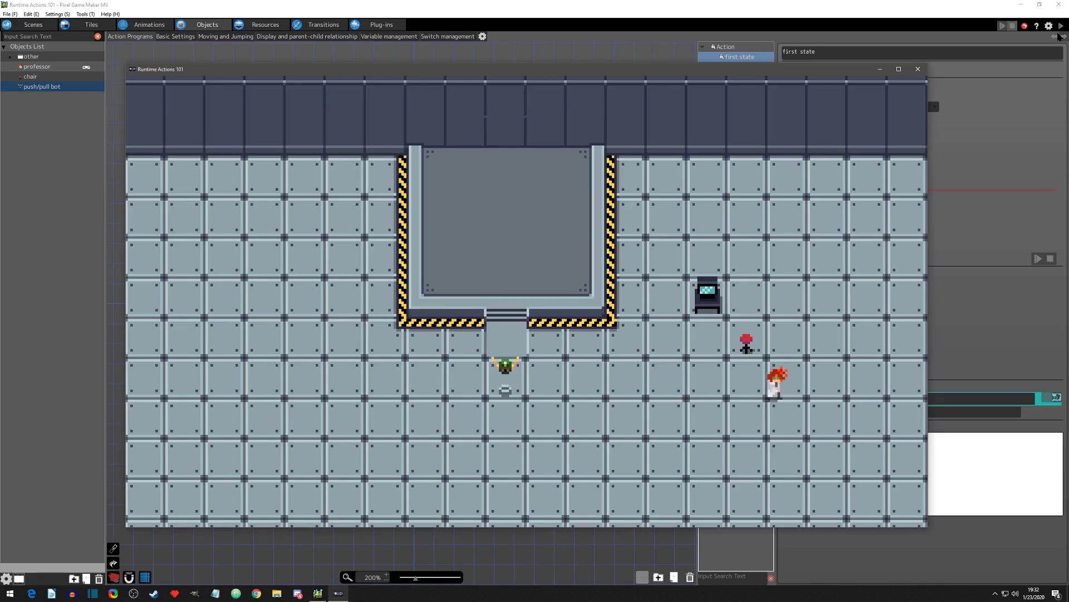
key("Up")
key("Left")
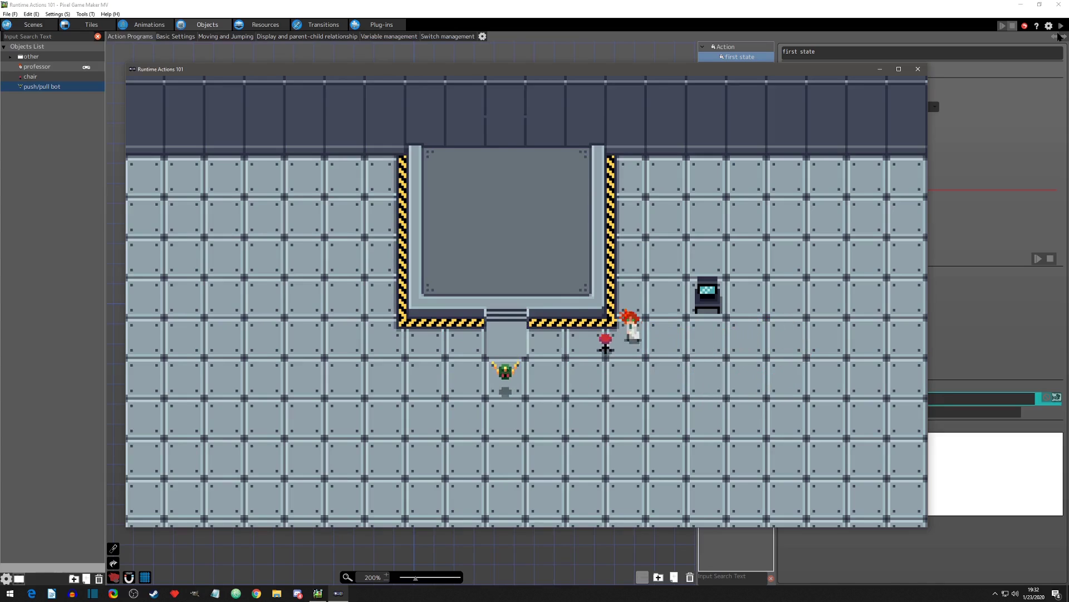
key("Left")
key("Right")
key("Up")
key("Left")
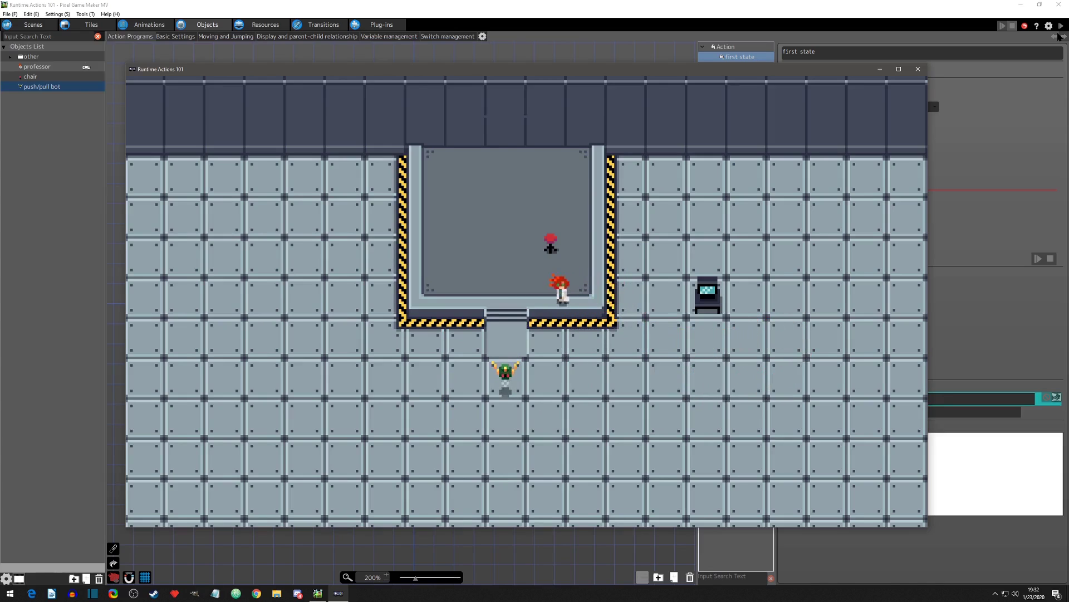
Step: Push the chair left across the platform until it lines up with the steps, and push it down toward the bot
key("Right")
key("Up")
key("Left")
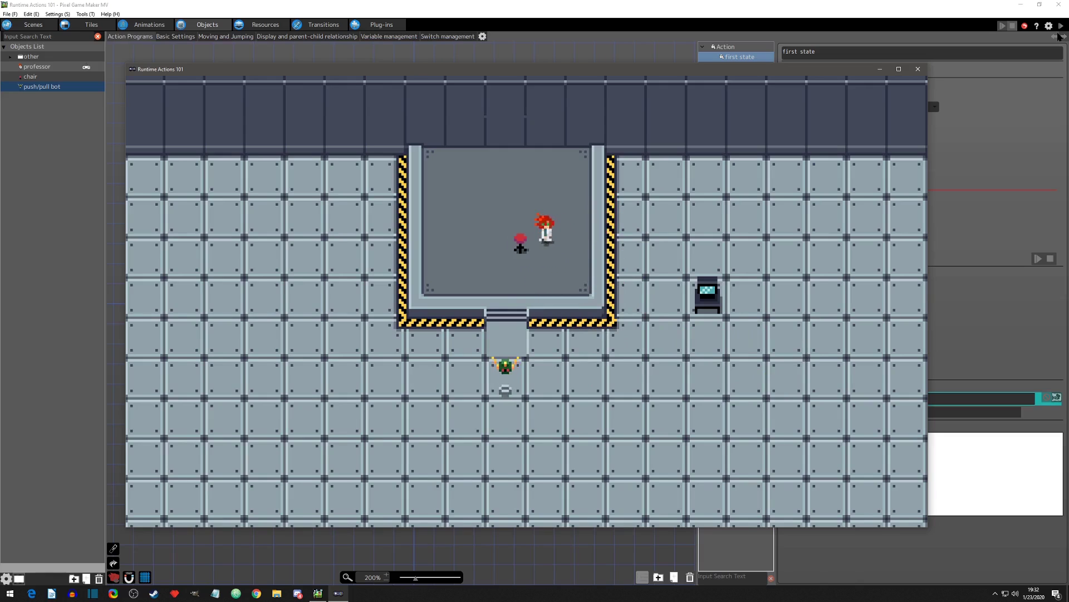
key("Up")
key("Left")
key("Down")
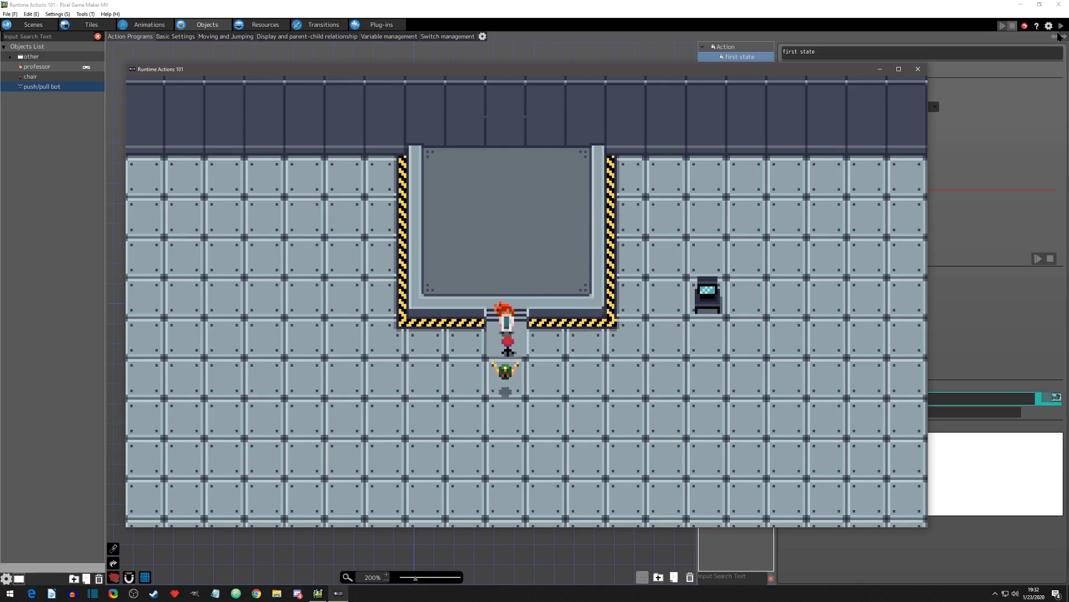
Step: Walk the professor back above the chair on the platform and push it down the steps into the bot's range again
key("Left")
key("Up")
key("Right")
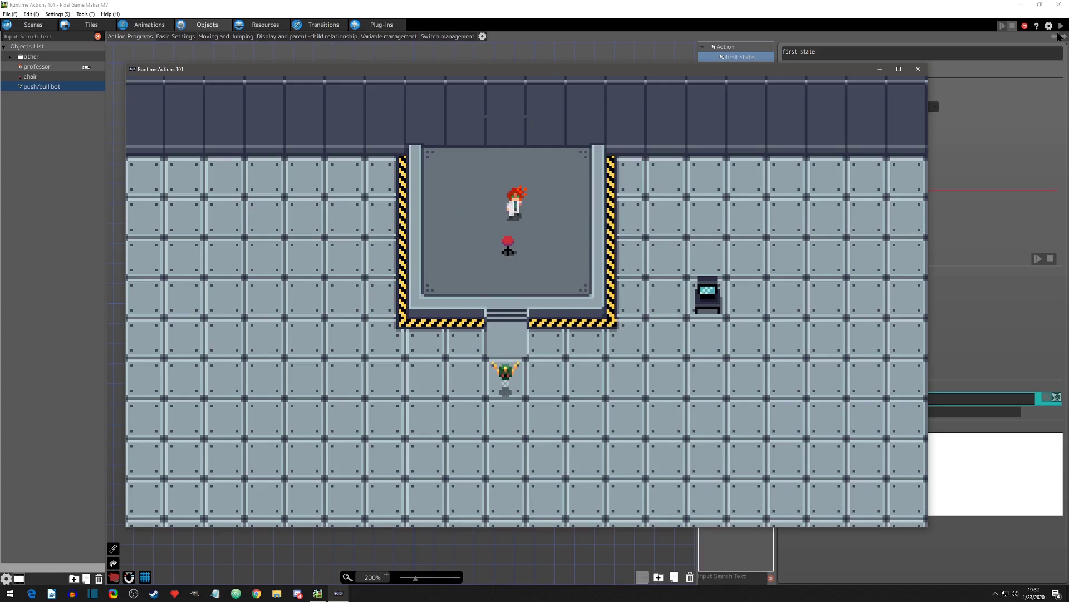
key("Left")
key("Down")
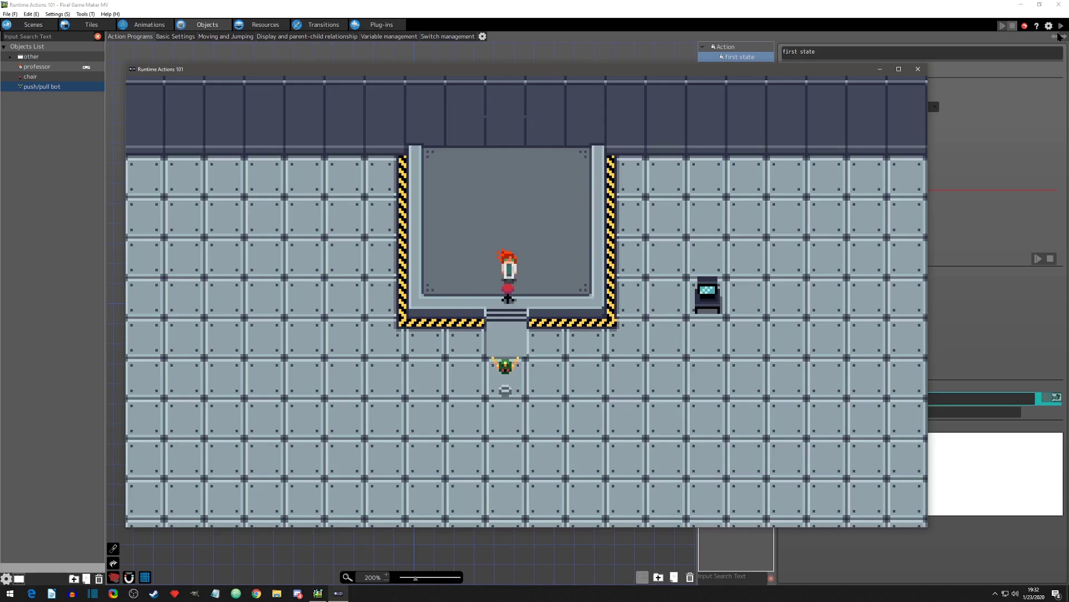
key("Down")
key("Down")
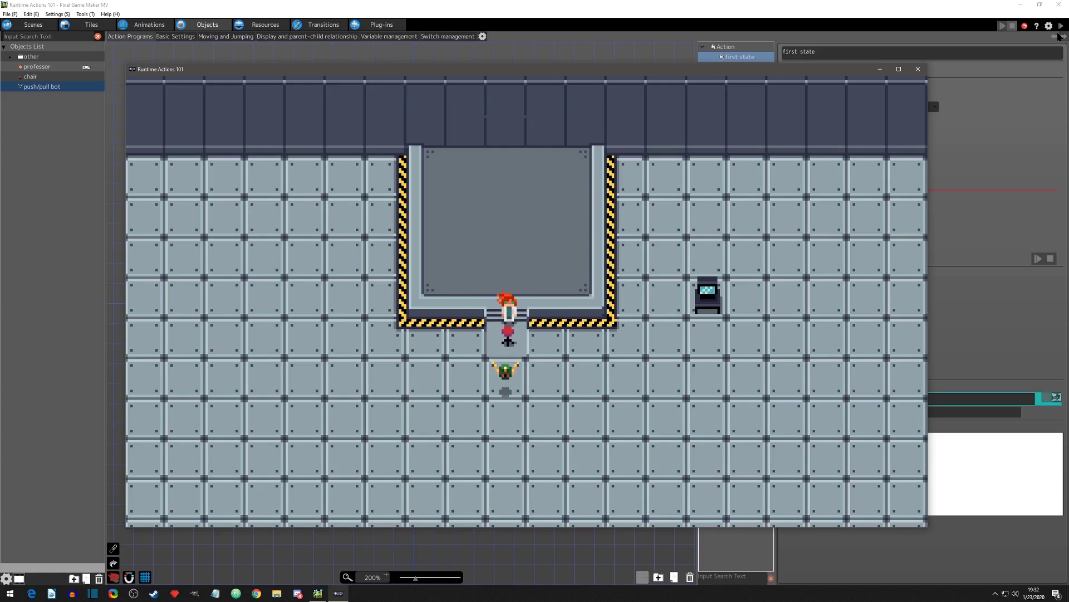
Step: Nudge the chair from its left side, walk the professor around it on the platform, and end the test play
key("Left")
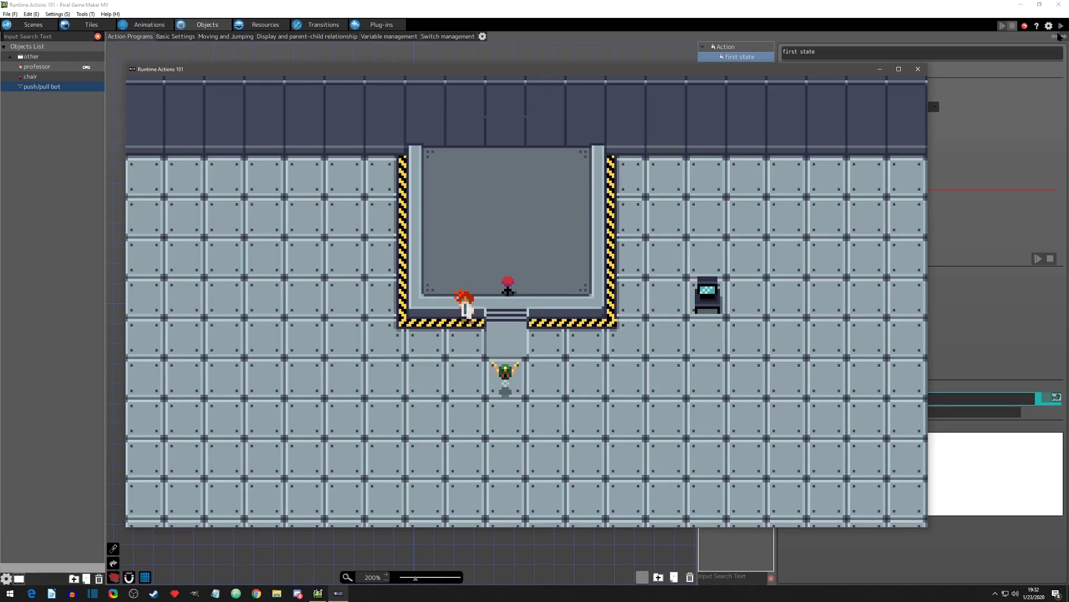
key("Right")
key("Up")
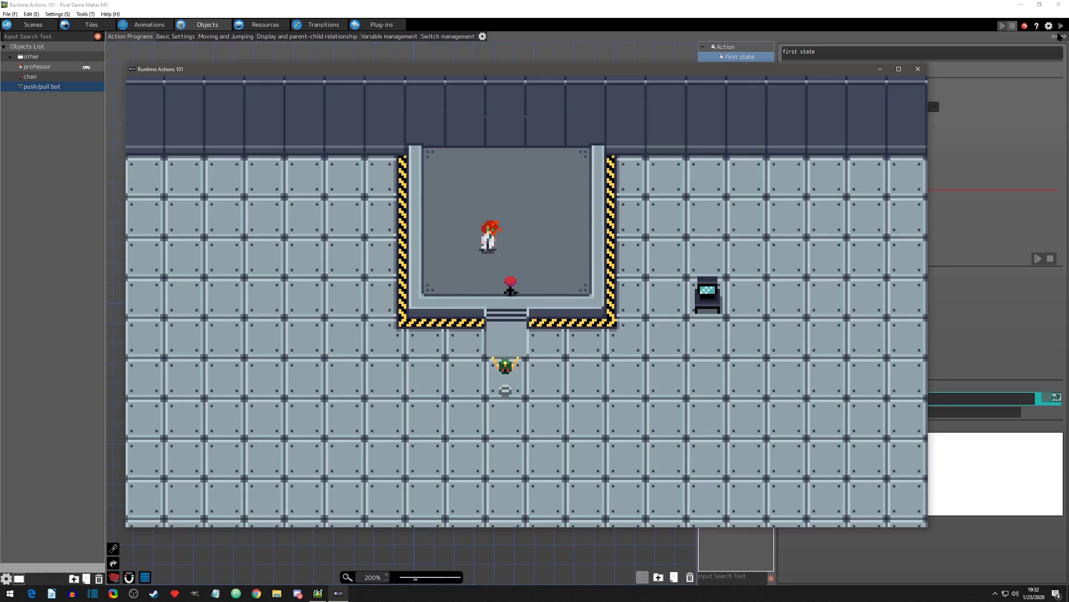
key("Right")
key("Down")
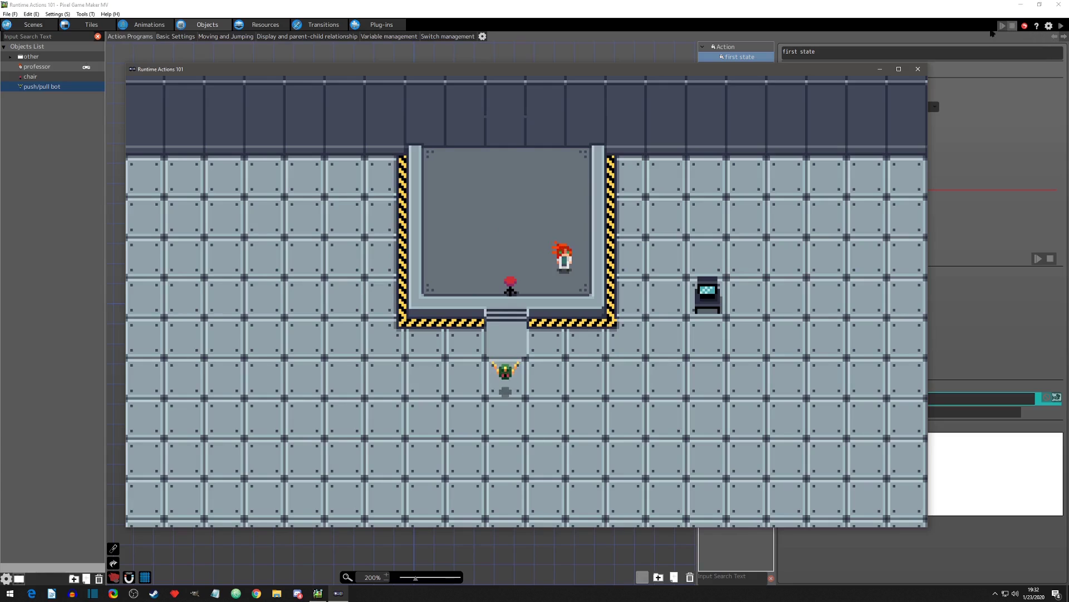
left_click(918, 70)
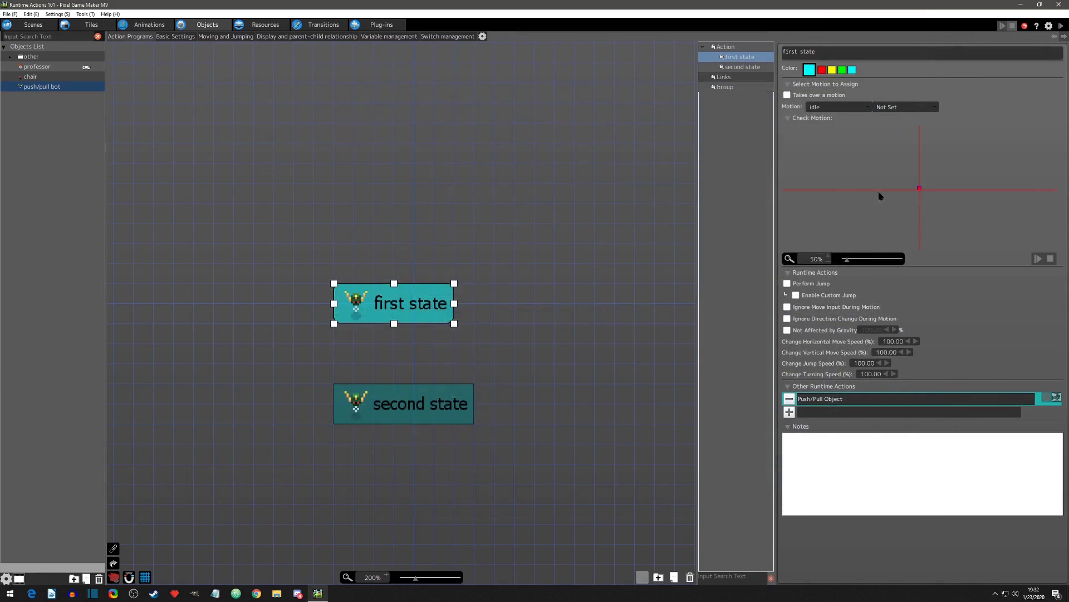
Step: Reopen the Push/Pull Object action and switch the target to Objects Touching This Object
double_click(825, 399)
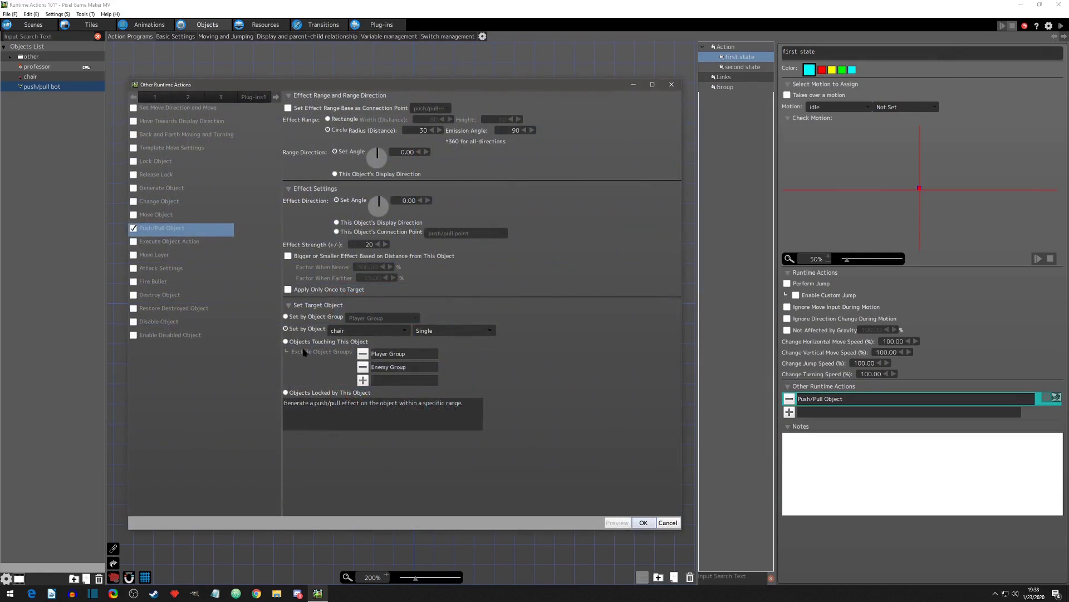
left_click(286, 342)
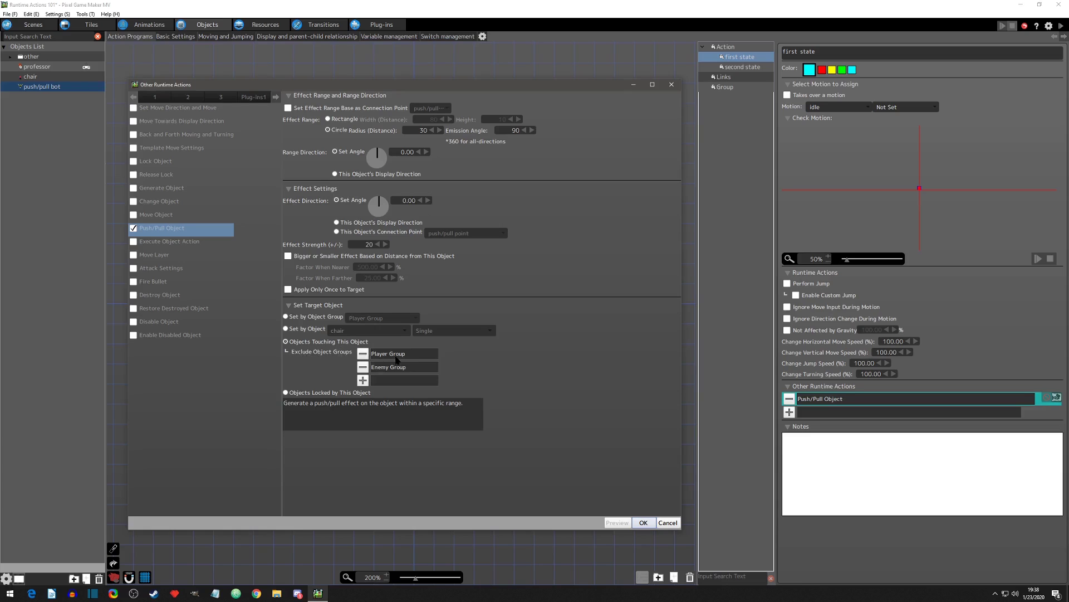
Step: Remove Player Group from the excluded object groups, confirm the action, and start a test play
left_click(363, 354)
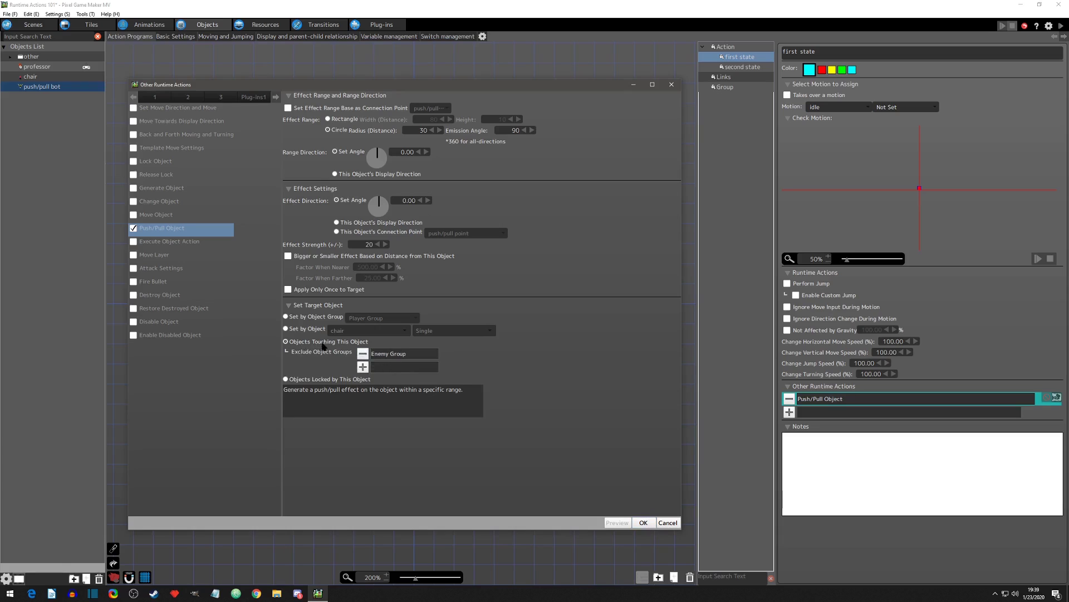
left_click(644, 523)
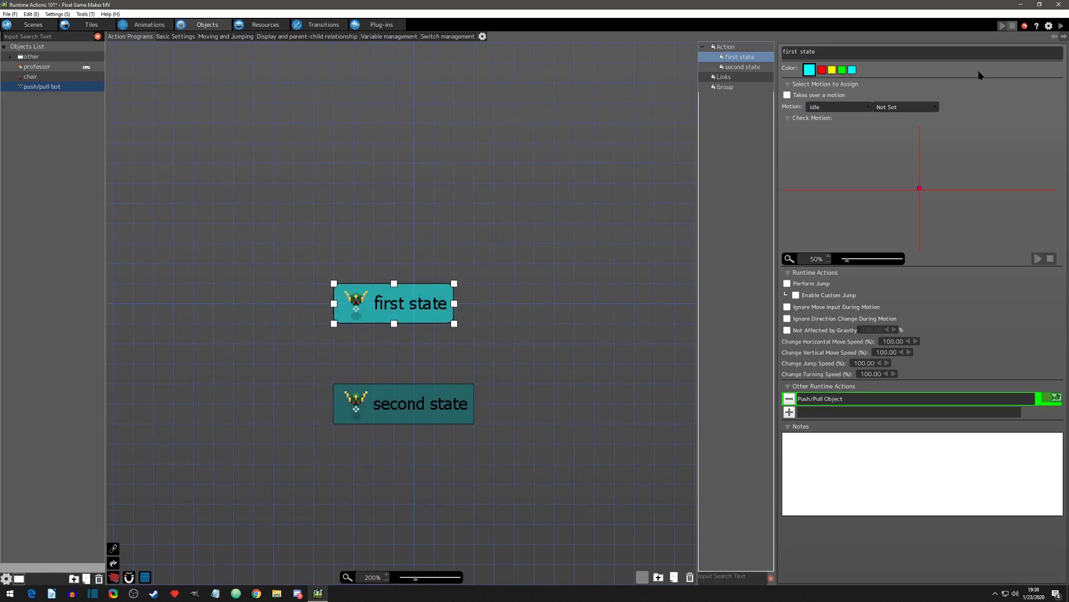
left_click(1025, 26)
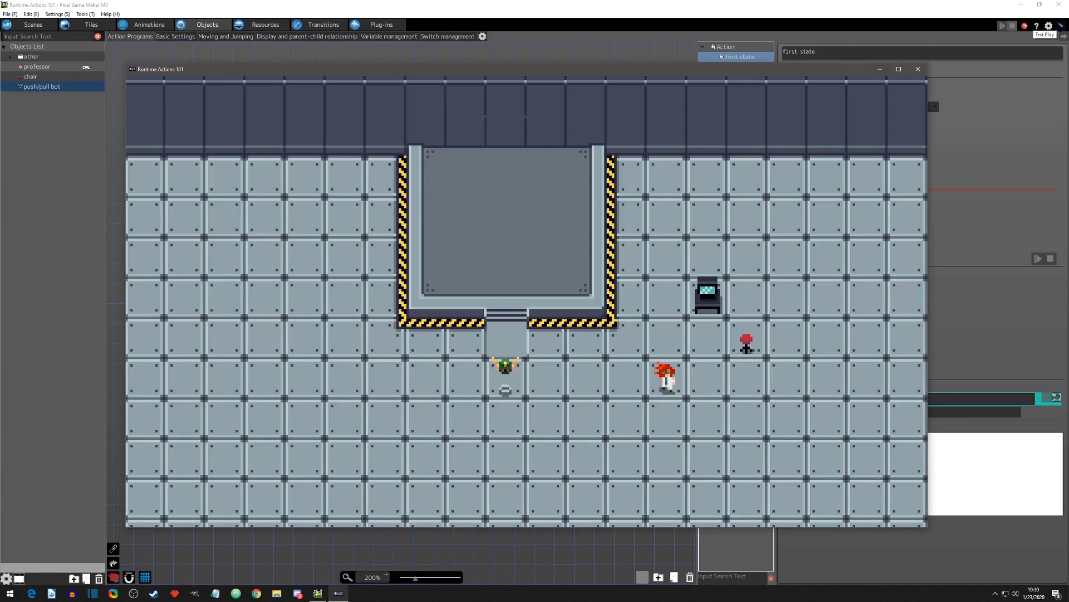
Step: Walk the professor left to the steps above the bot and cross its range from side to side
key("Left")
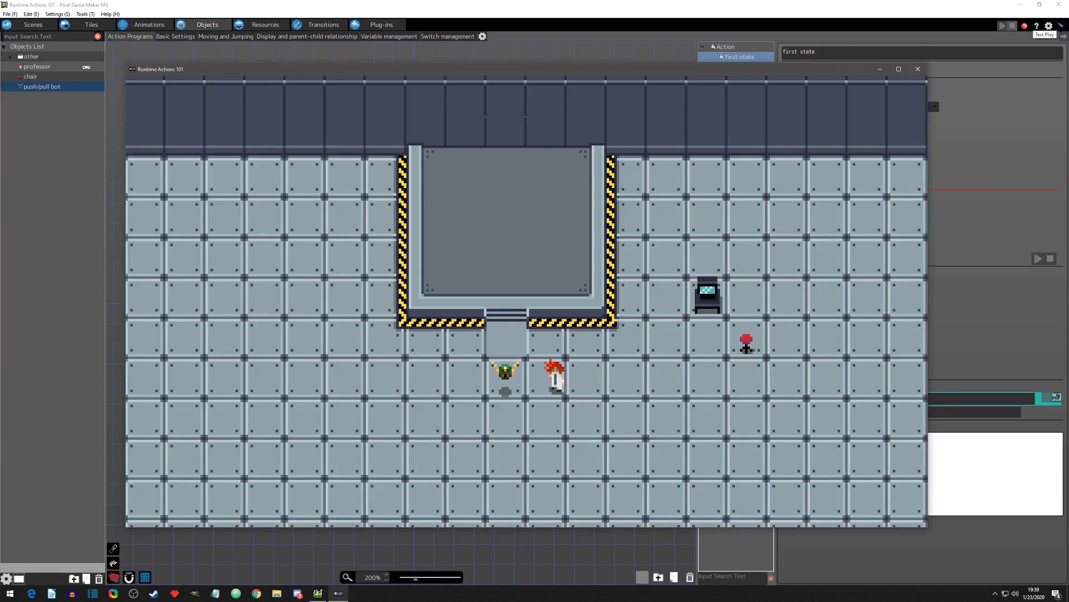
key("Up")
key("Left")
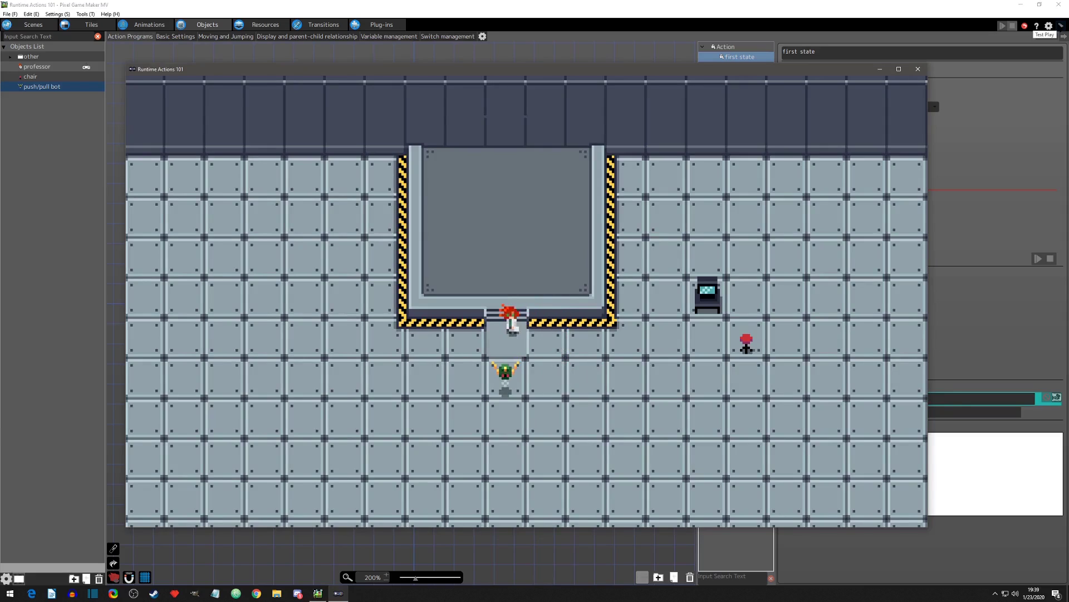
key("Right")
key("Left")
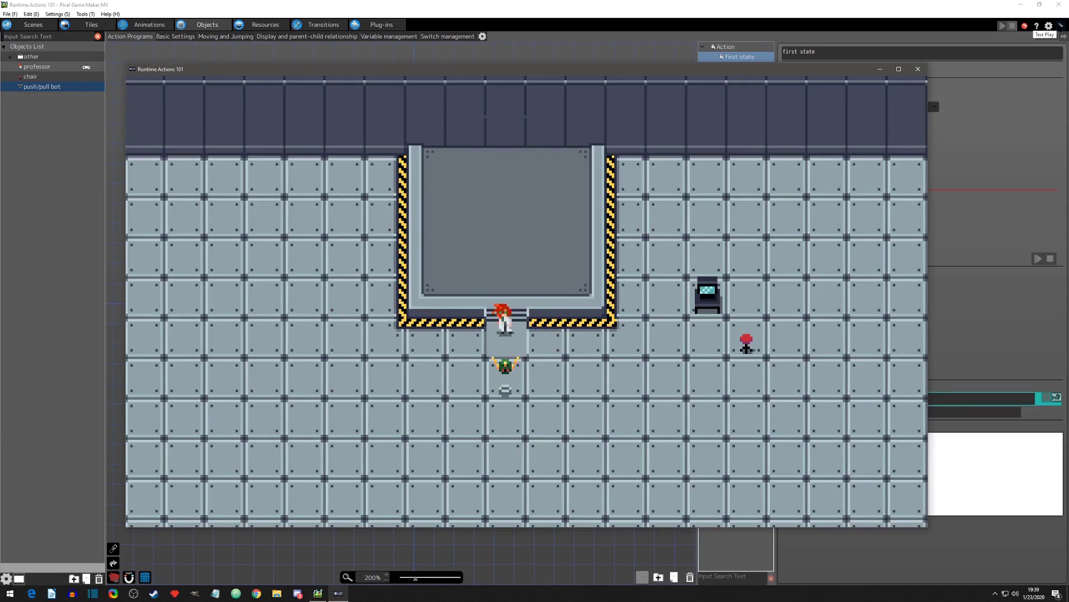
key("Right")
key("Left")
key("Left")
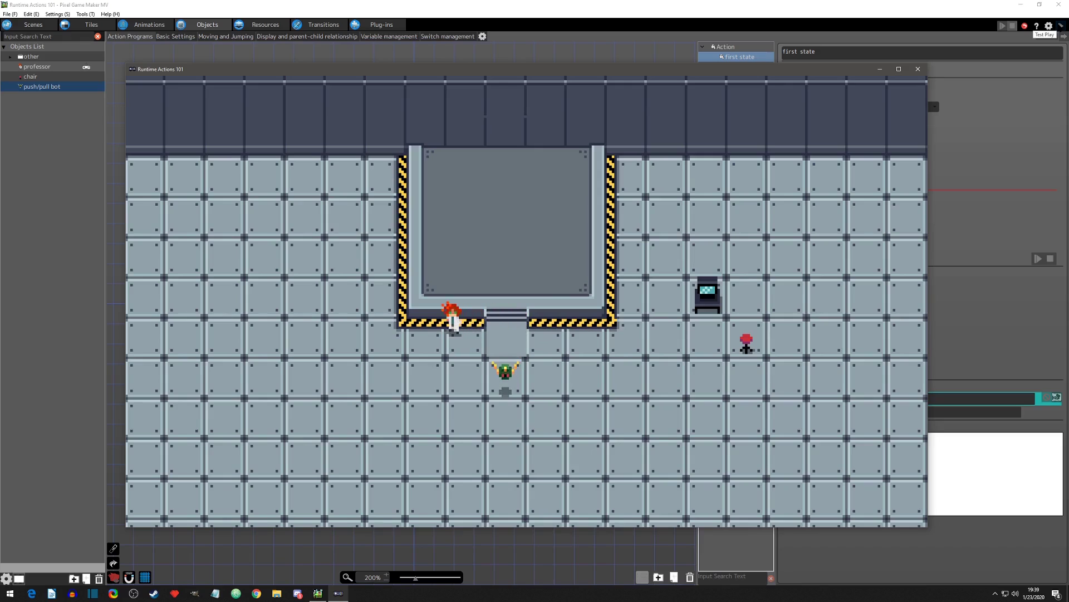
Step: Walk the professor down the bot's left side and around beneath it to its right side
key("Down")
key("Right")
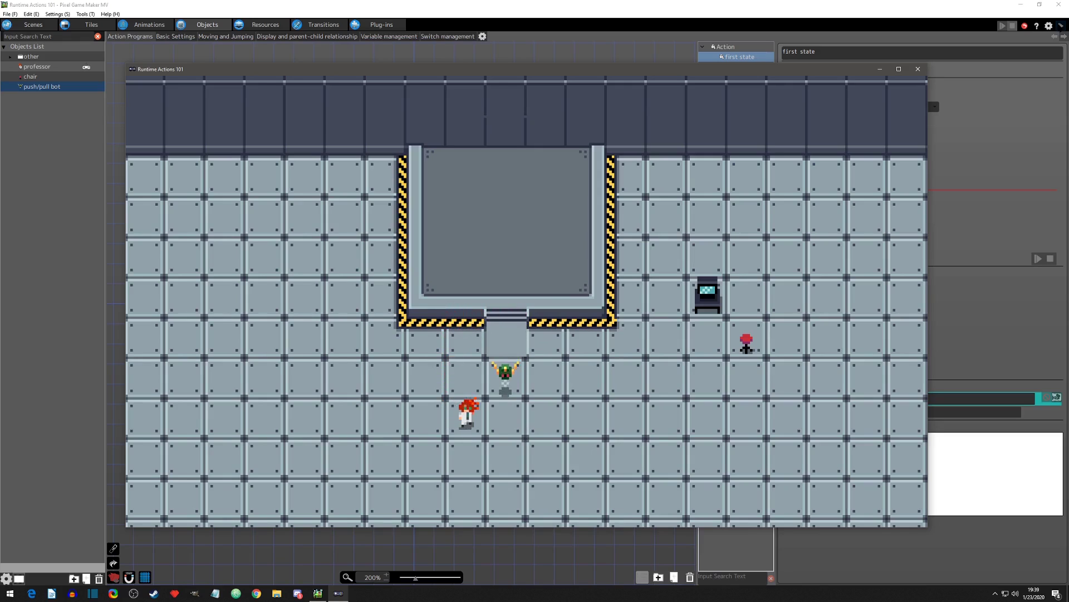
key("Down")
key("Right")
key("Up")
Step: Walk the professor up past the bot's right side and leftward across the lower part of the platform
key("Up")
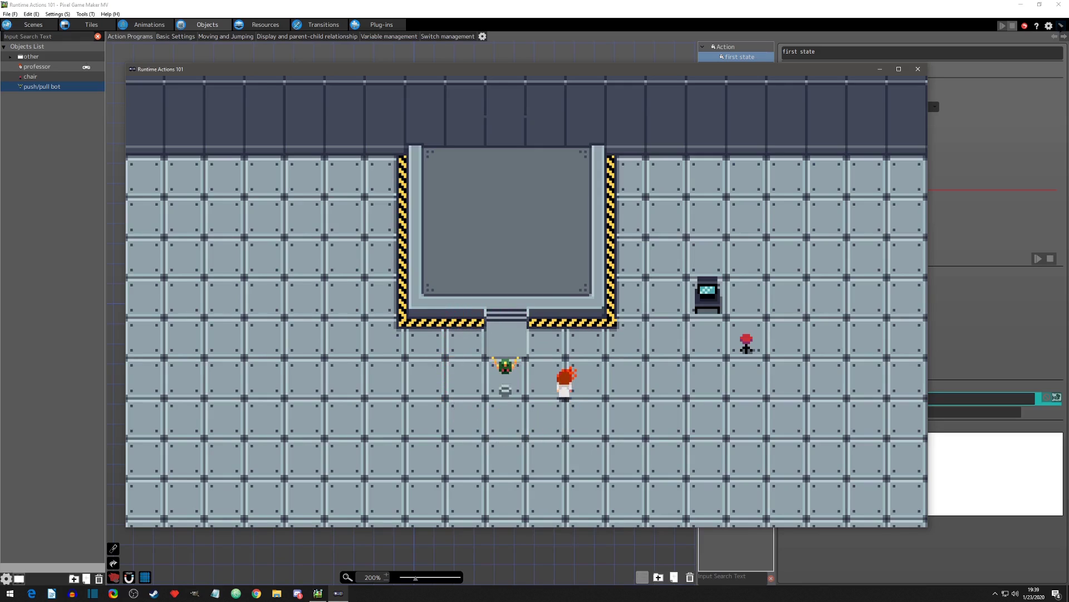
key("Left")
key("Up")
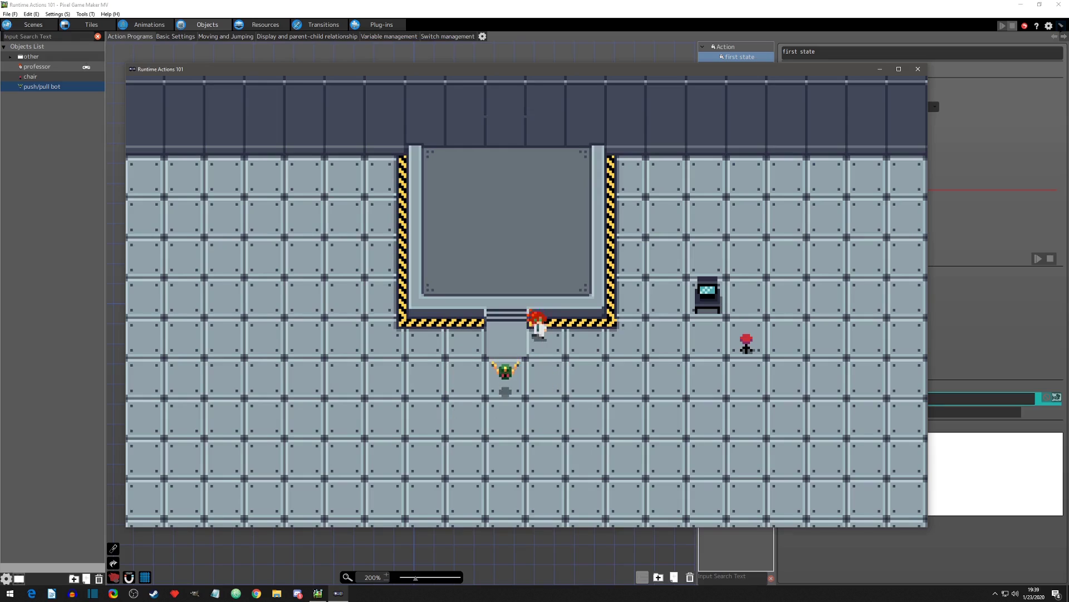
key("Right")
key("Left")
Step: Move the professor up and down around the platform's edge left of the steps to probe the bot's range
key("Up")
key("Left")
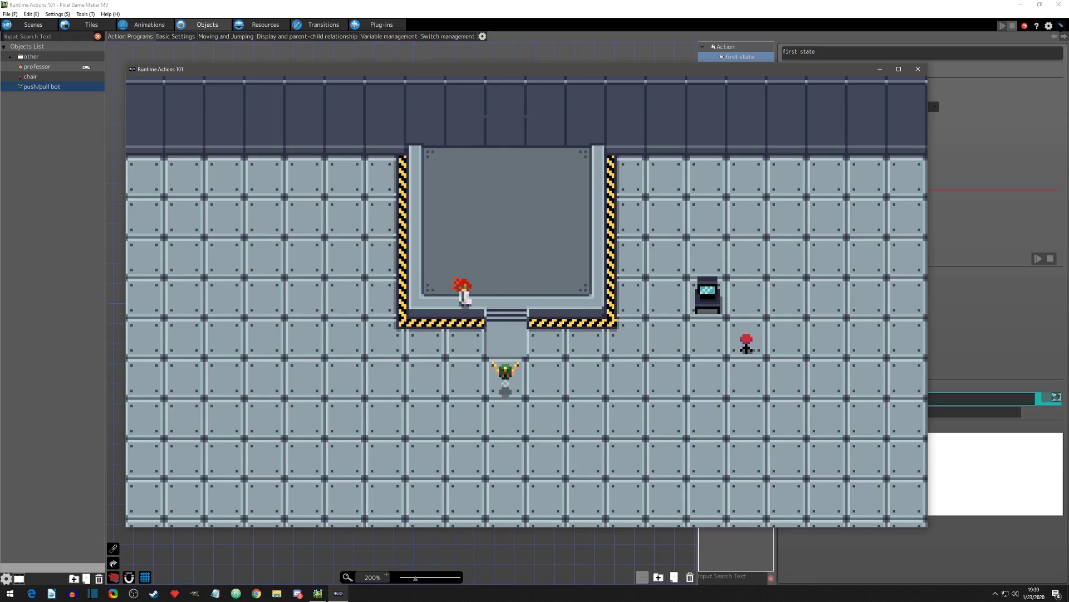
key("Down")
key("Up")
key("Right")
key("Down")
key("Up")
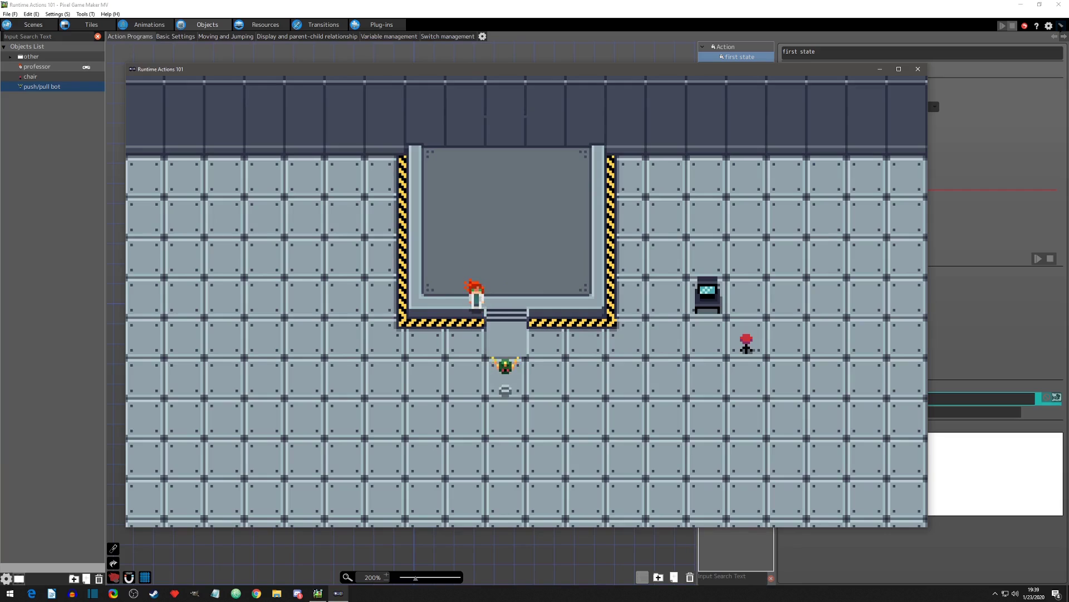
key("Down")
key("Up")
key("Left")
key("Down")
key("Right")
Step: Walk the professor down past the bot's left side to the floor just below it
key("Up")
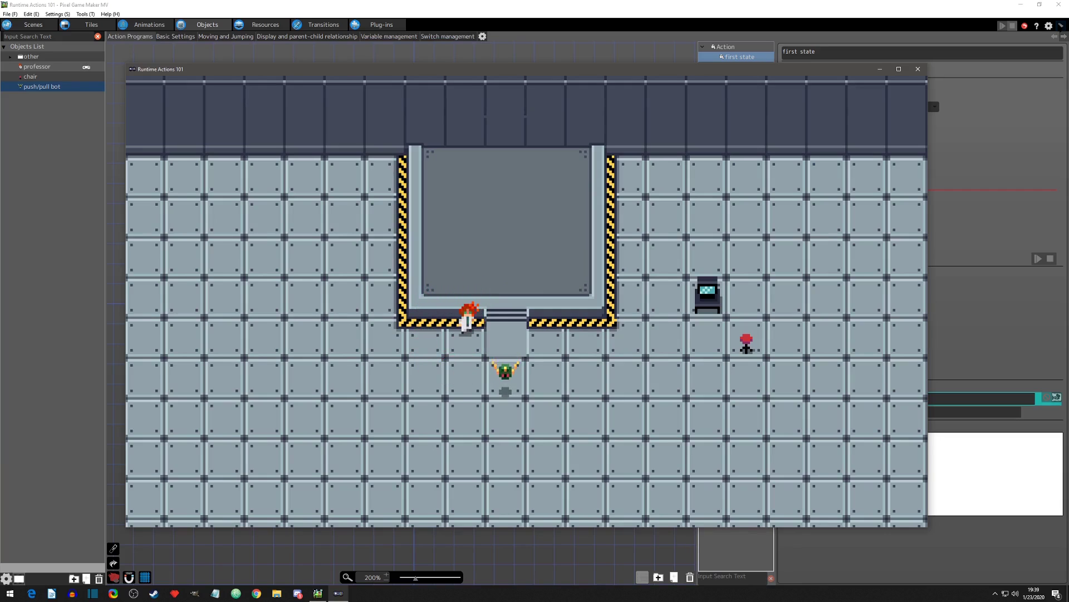
key("Up")
key("Left")
key("Down")
key("Down")
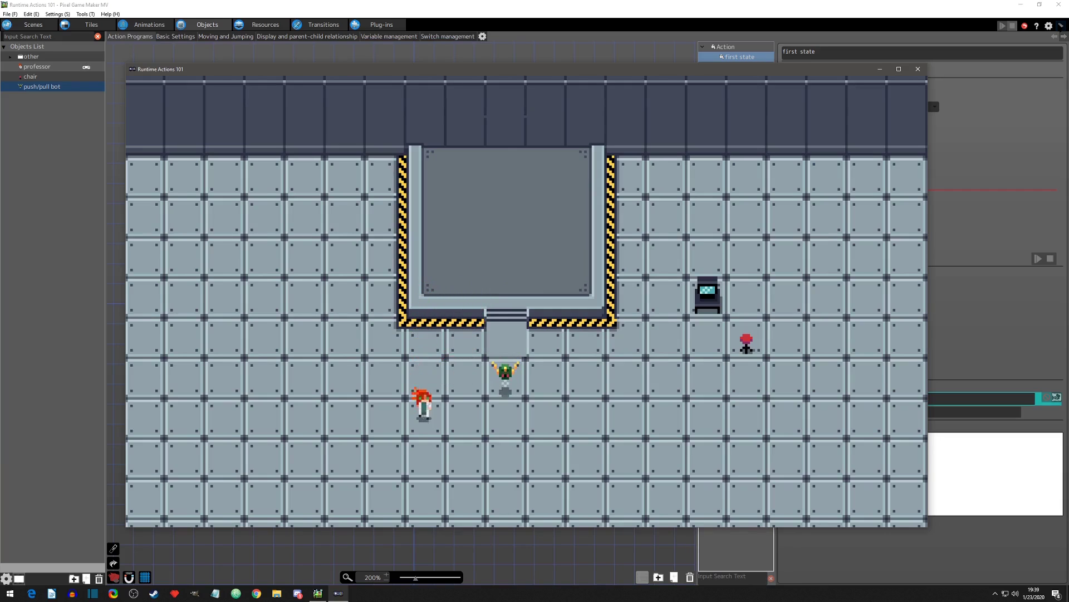
key("Right")
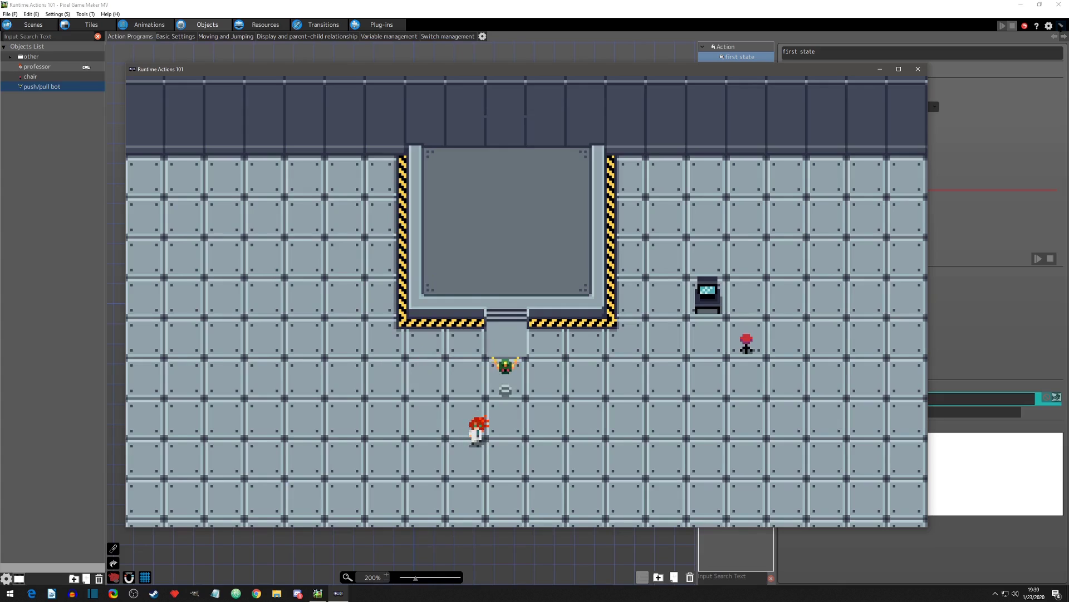
Step: Approach the bot from below and cross beneath it toward the right
key("Up")
key("Right")
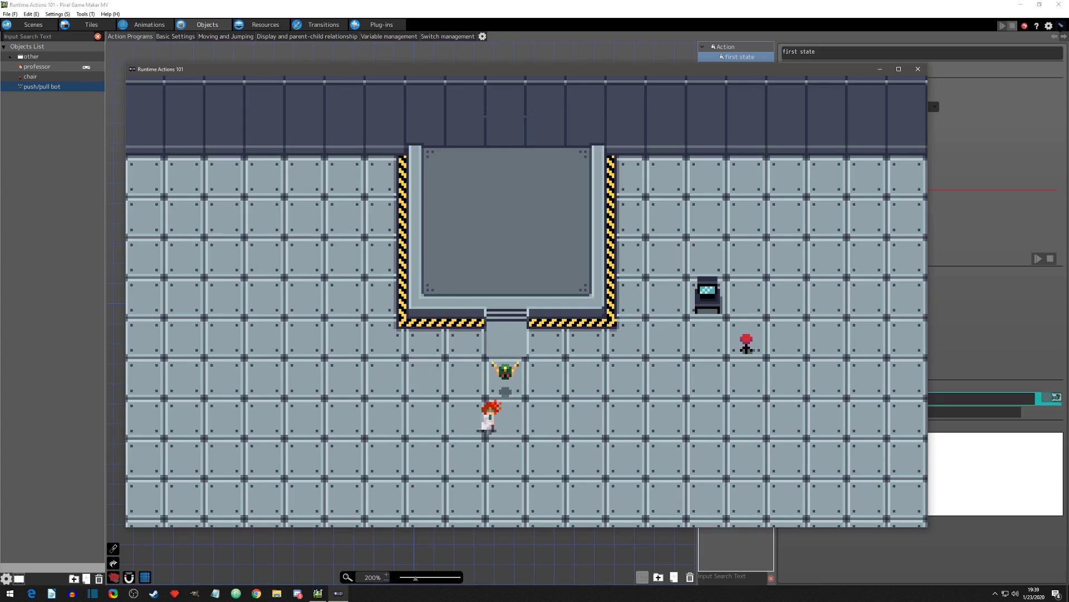
key("Left")
key("Right")
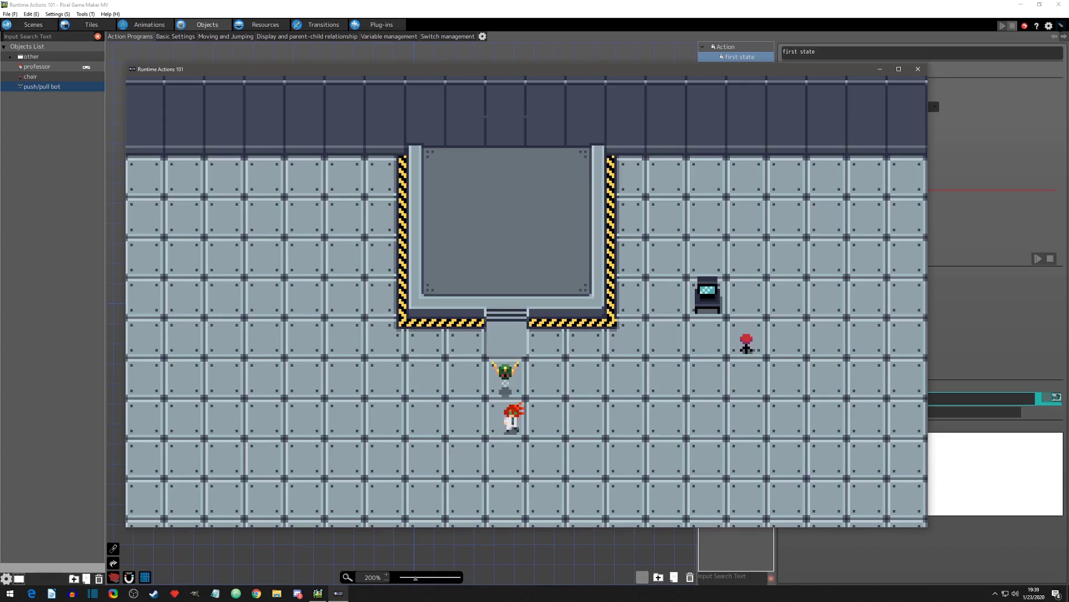
key("Right")
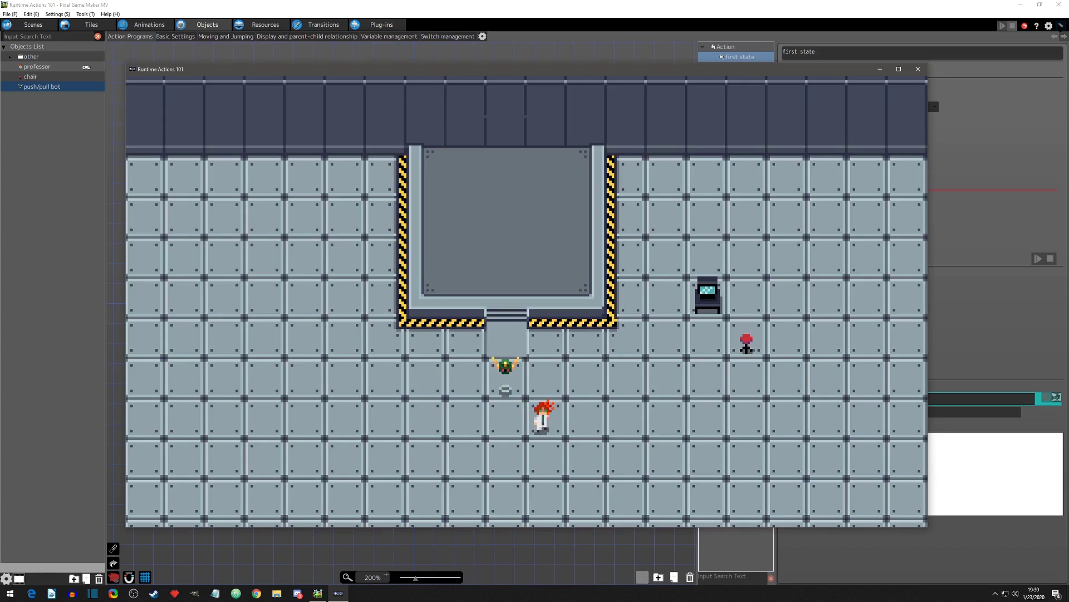
key("Right")
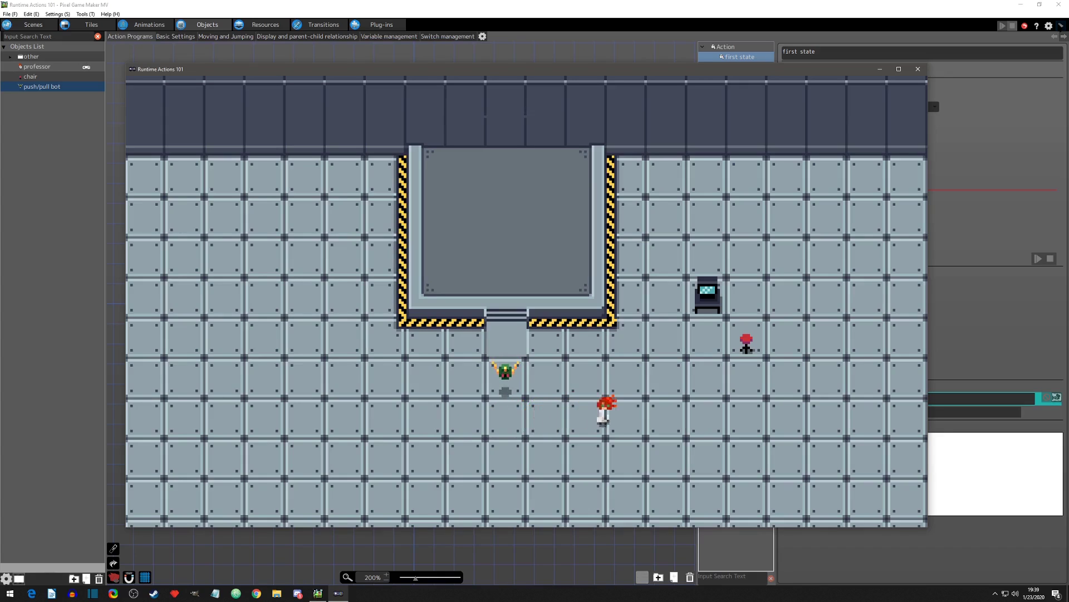
Step: Push the chair left into the bot's range below the steps, step away from it, and end the test play
key("Up")
key("Left")
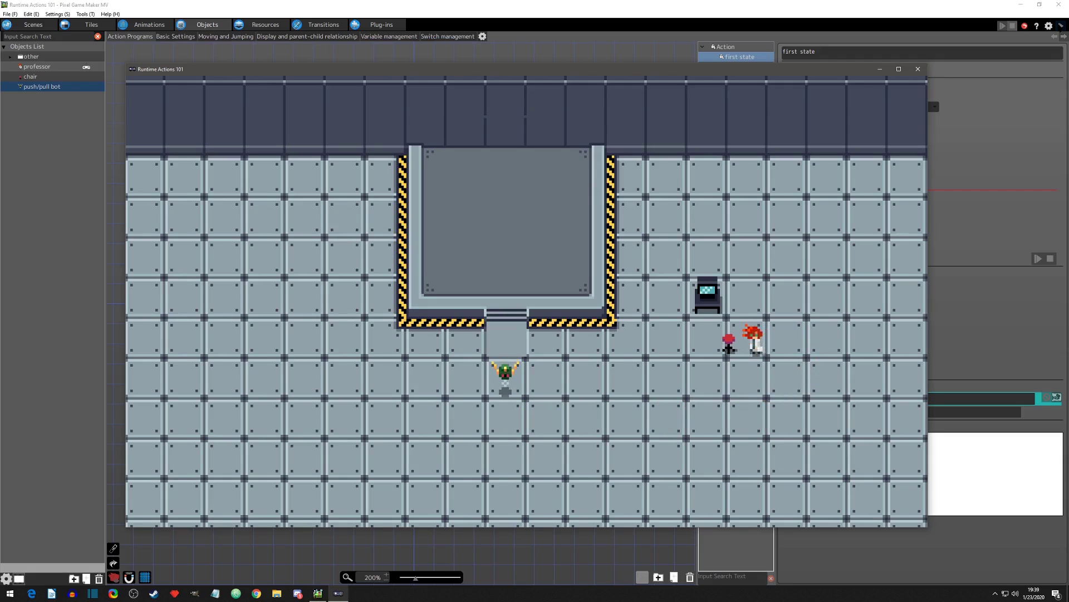
key("Right")
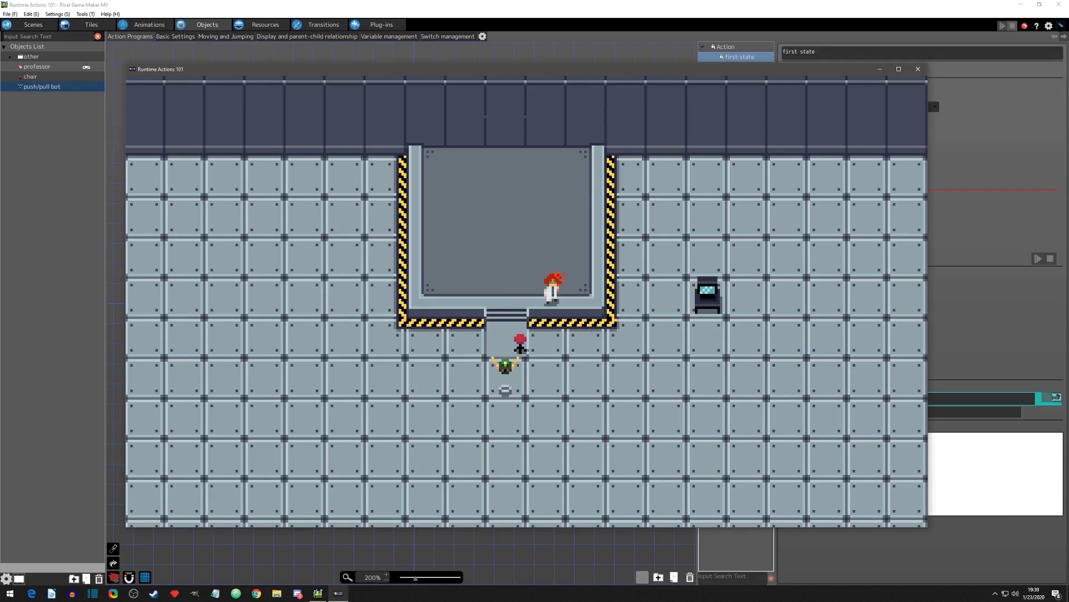
key("Left")
key("Down")
key("Right")
key("Right")
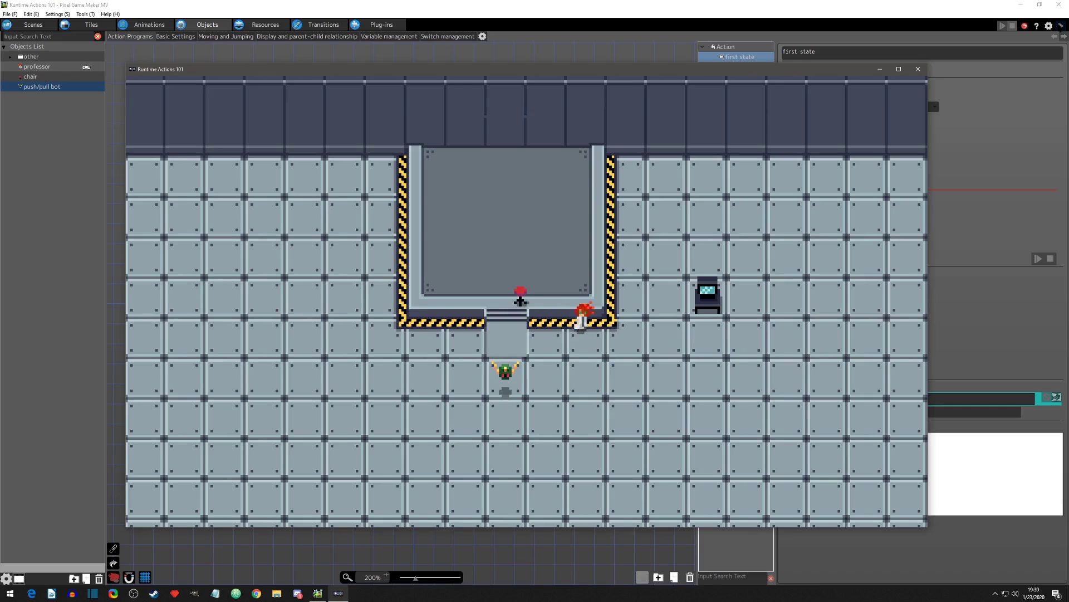
key("Up")
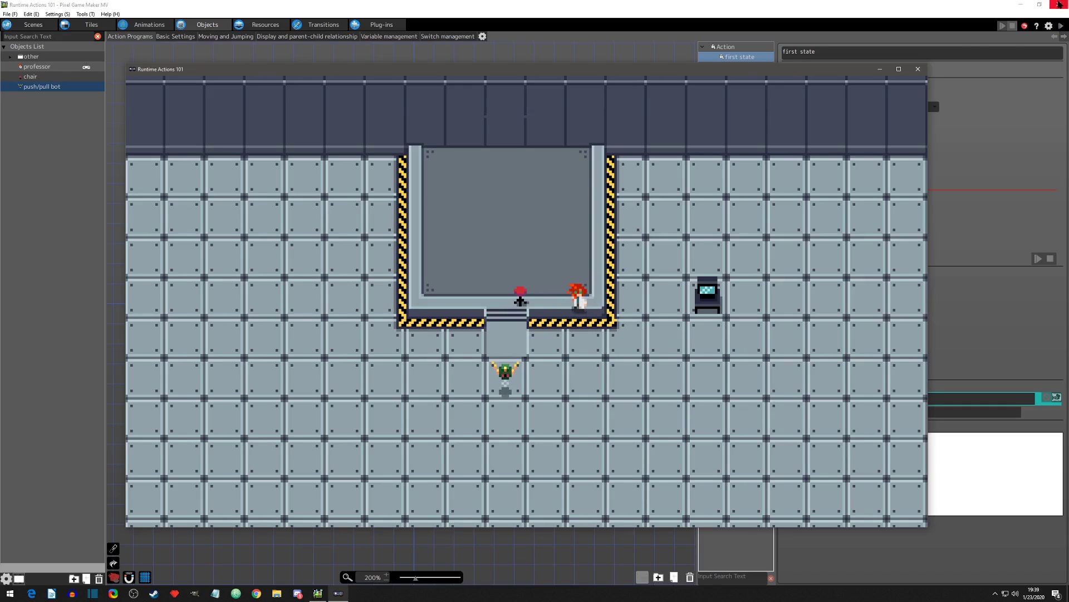
left_click(918, 68)
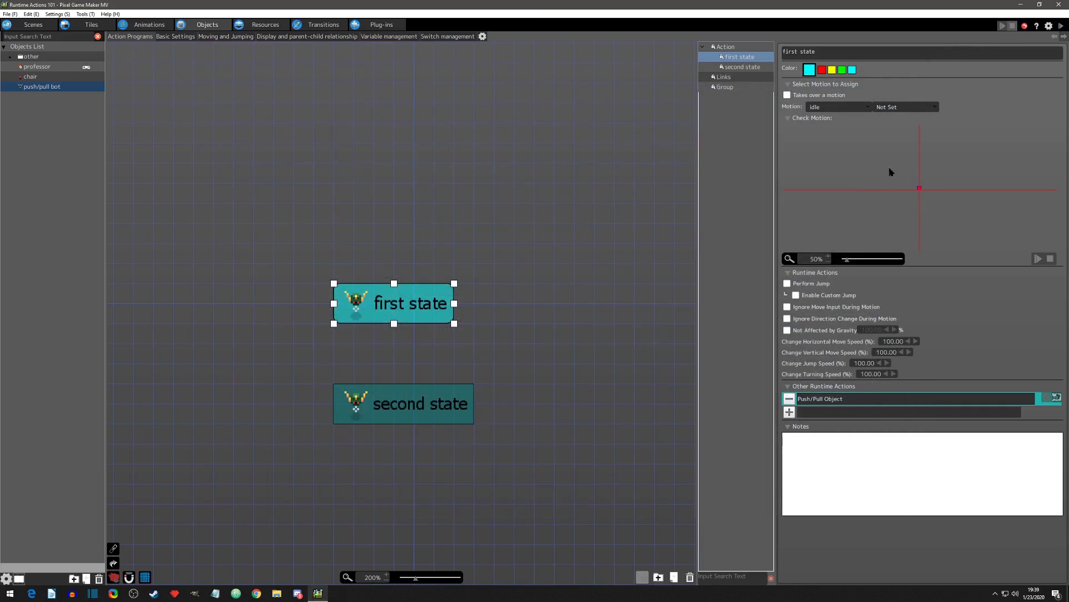
Step: Add Player Group back to the excluded groups alongside Enemy Group, confirm the action, and start another test play
double_click(805, 398)
left_click(363, 367)
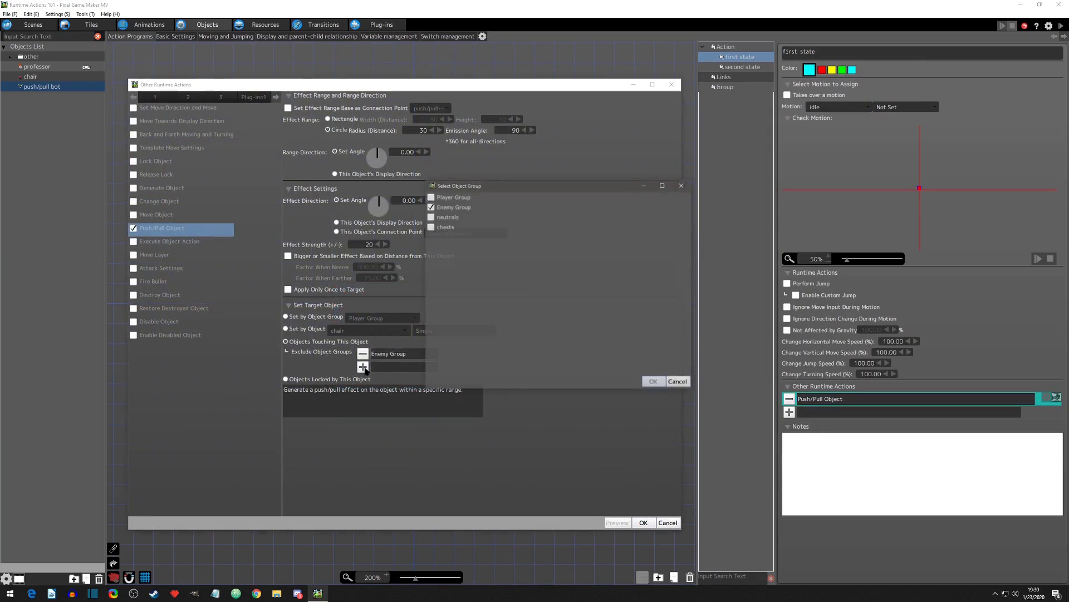
left_click(656, 383)
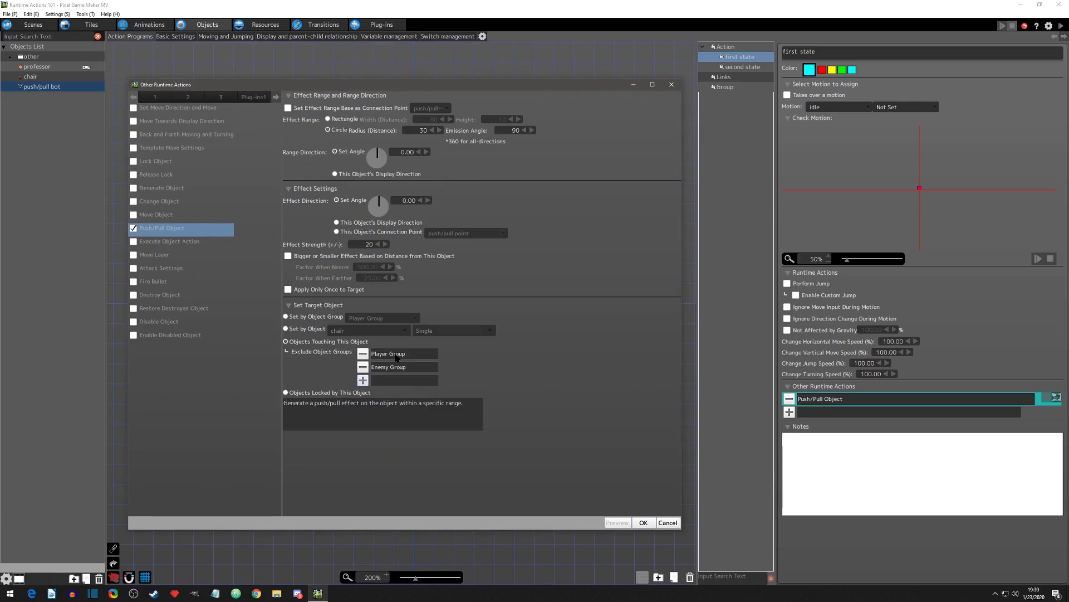
left_click(643, 522)
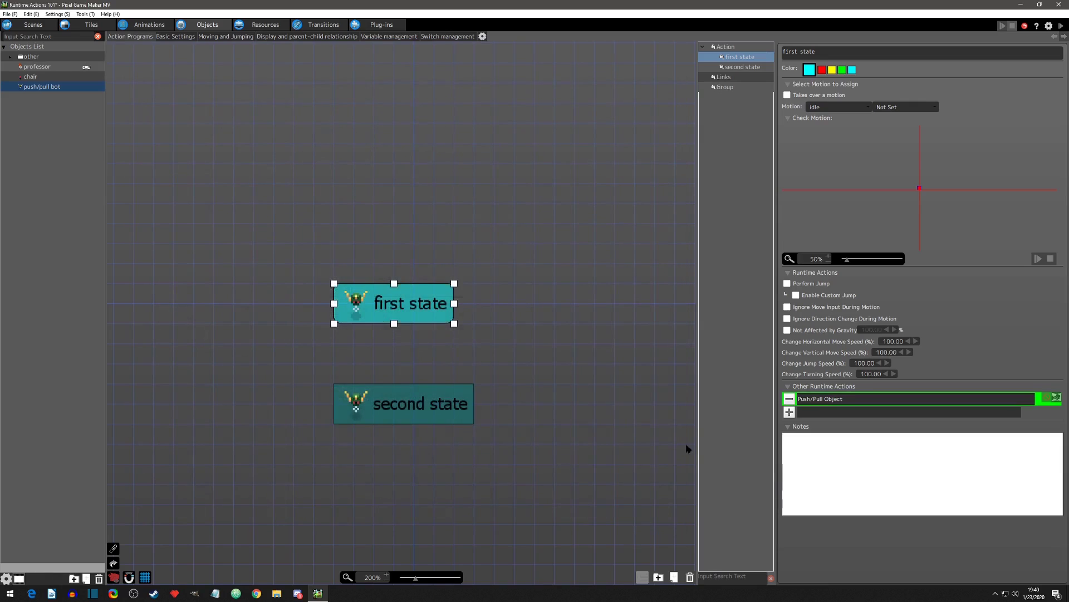
left_click(1061, 25)
Step: Walk the professor left to the area above the bot and around to the floor beneath it
key("Left")
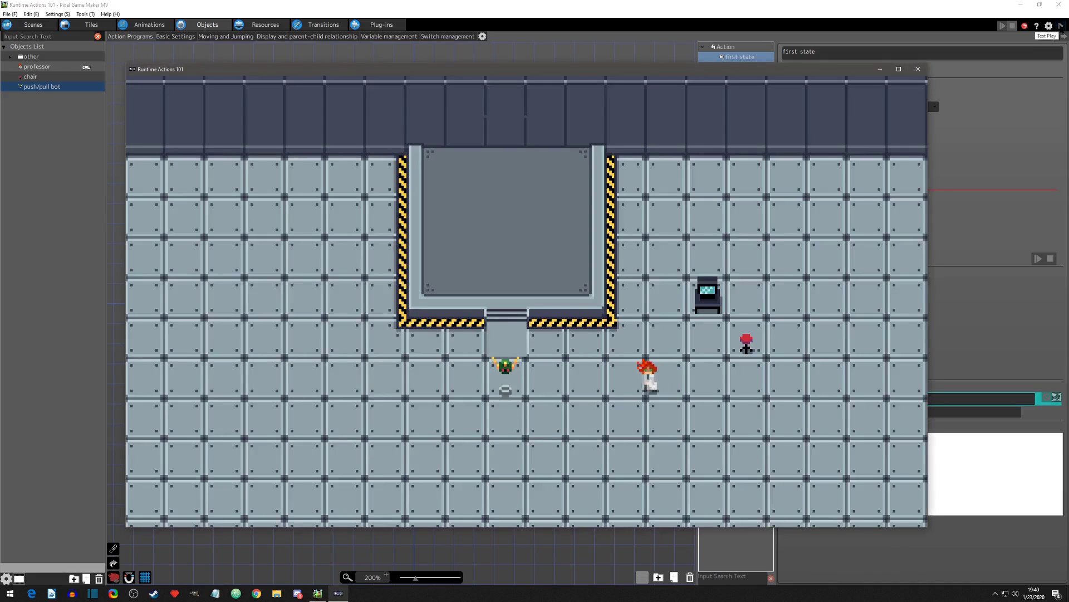
key("Up")
key("Left")
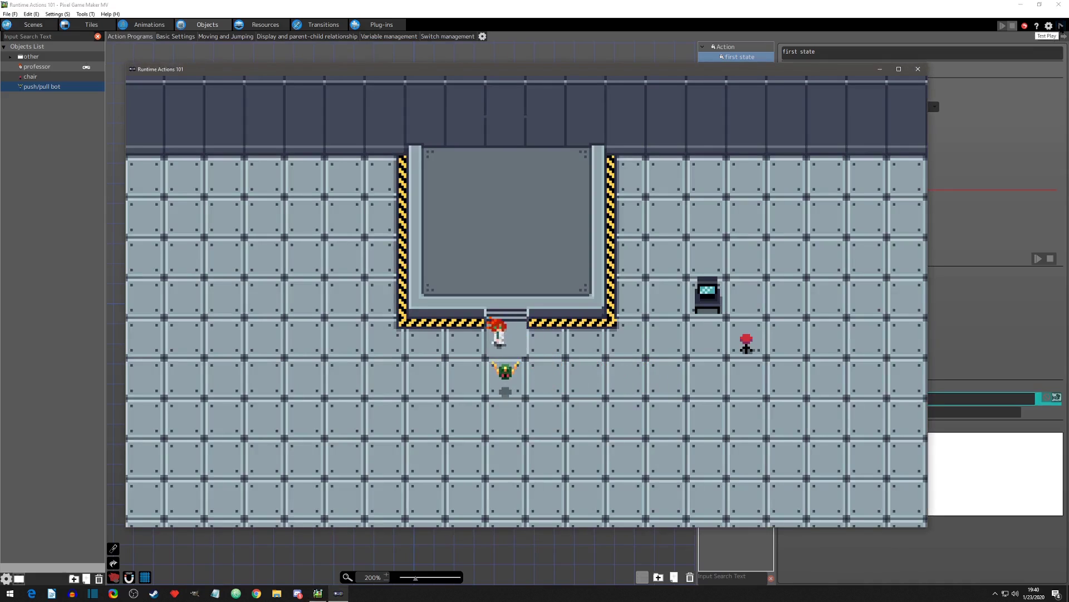
key("Down")
key("Right")
key("Down")
key("Right")
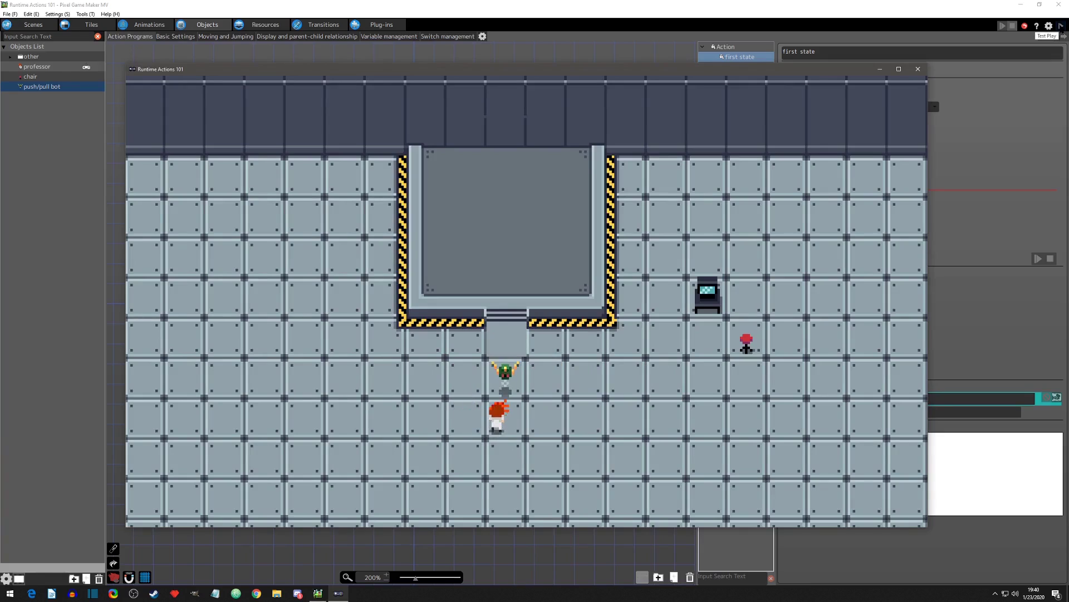
Step: Walk the professor from below the bot to the area above it and up onto the platform
key("Up")
key("Left")
key("Down")
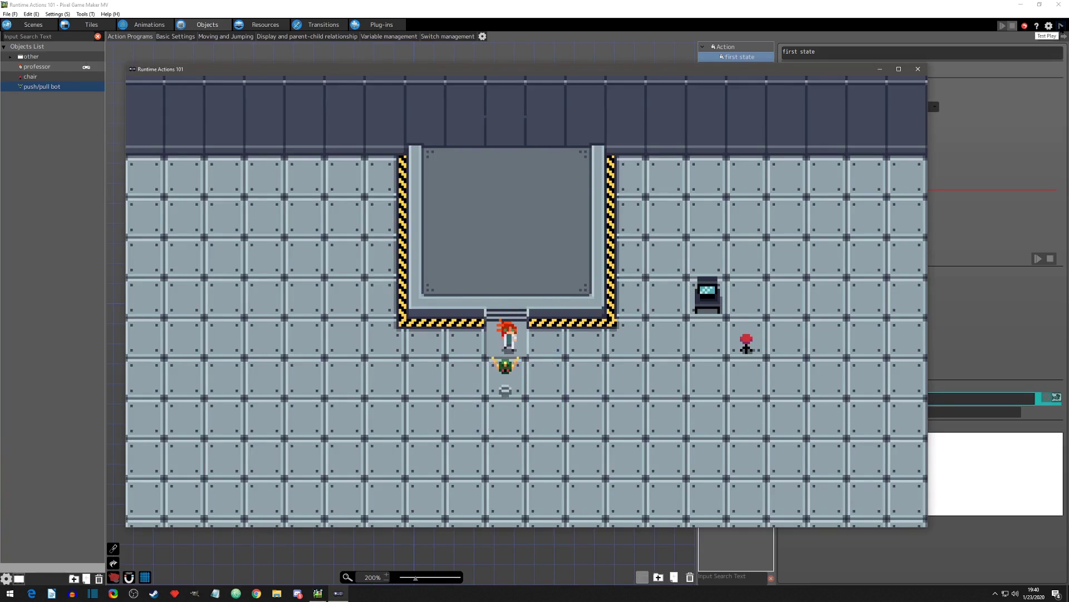
key("Left")
key("Up")
key("Right")
key("Right")
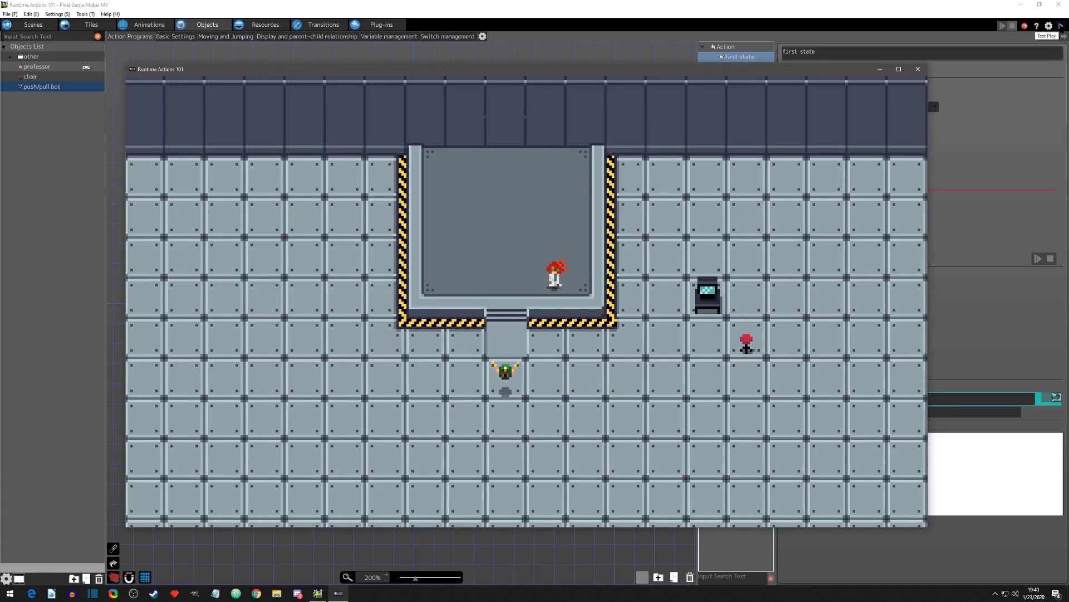
Step: Walk the professor off the platform to the bot's left side, across to its right, and up toward the steps
key("Down")
key("Left")
key("Down")
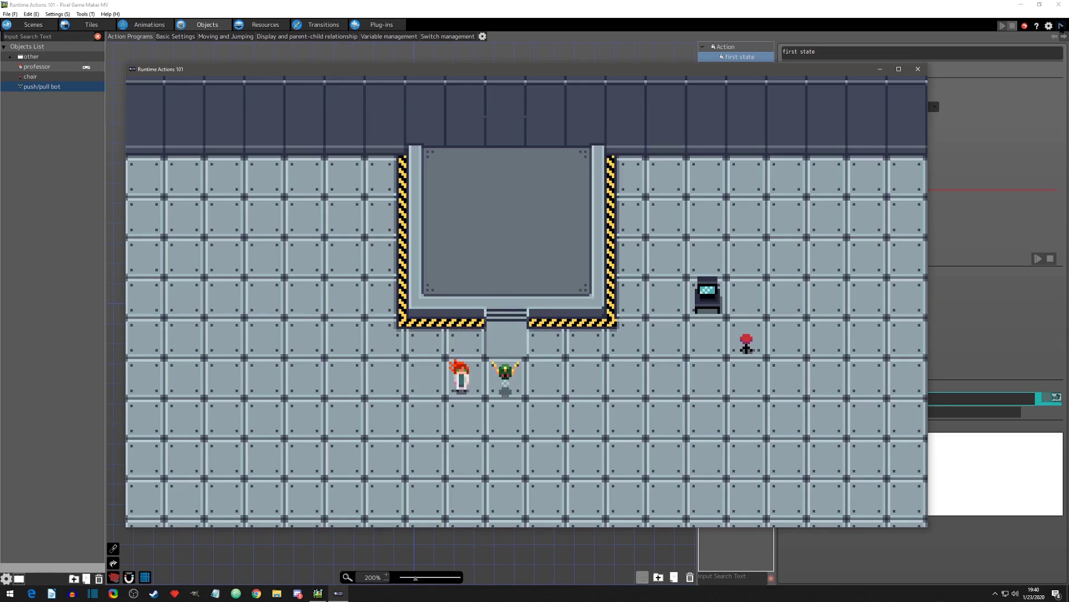
key("Right")
key("Right")
key("Up")
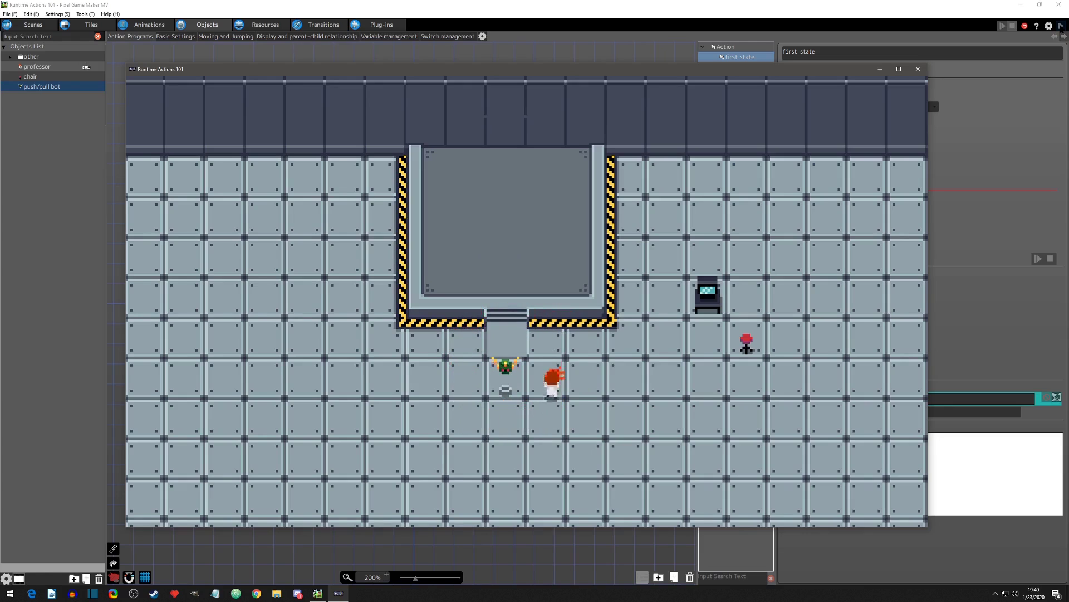
key("Left")
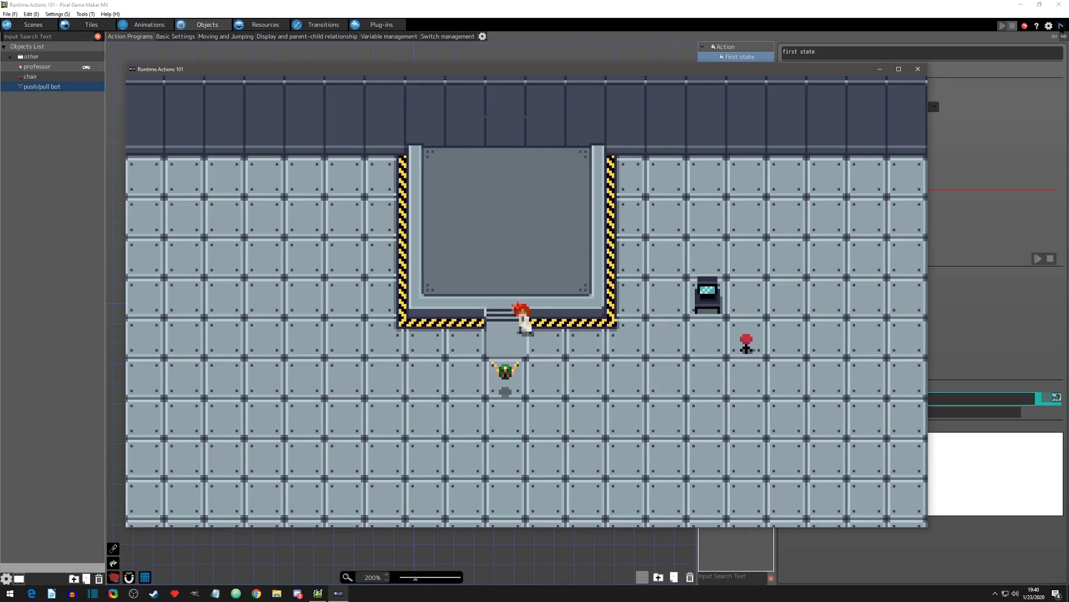
Step: Walk the professor from the steps down past the bot's right side toward the red chair, and end the test play
key("Down")
key("Right")
key("Down")
key("Down")
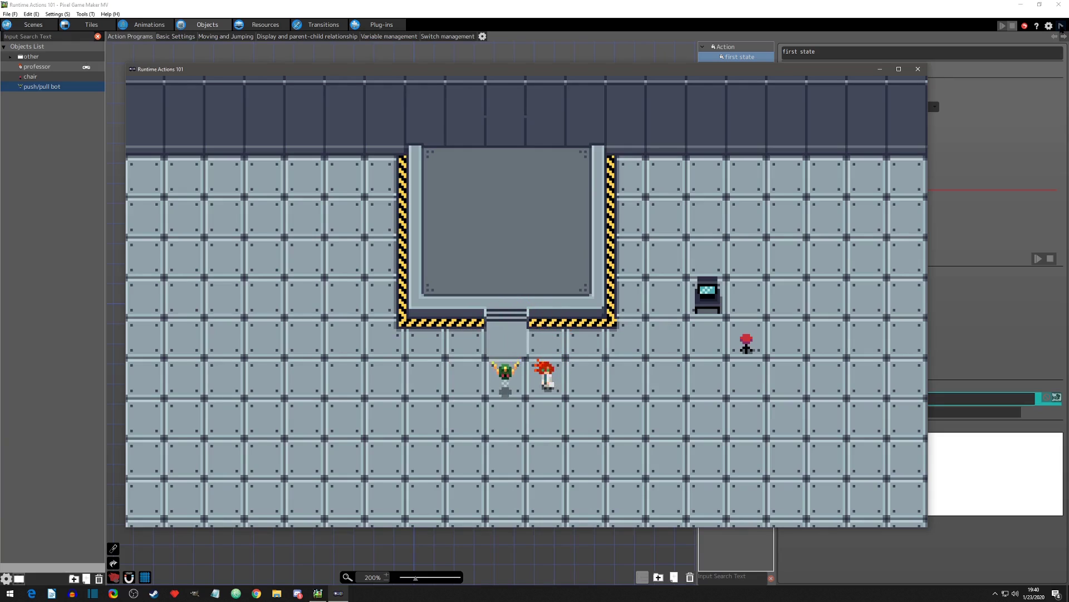
key("Right")
key("Down")
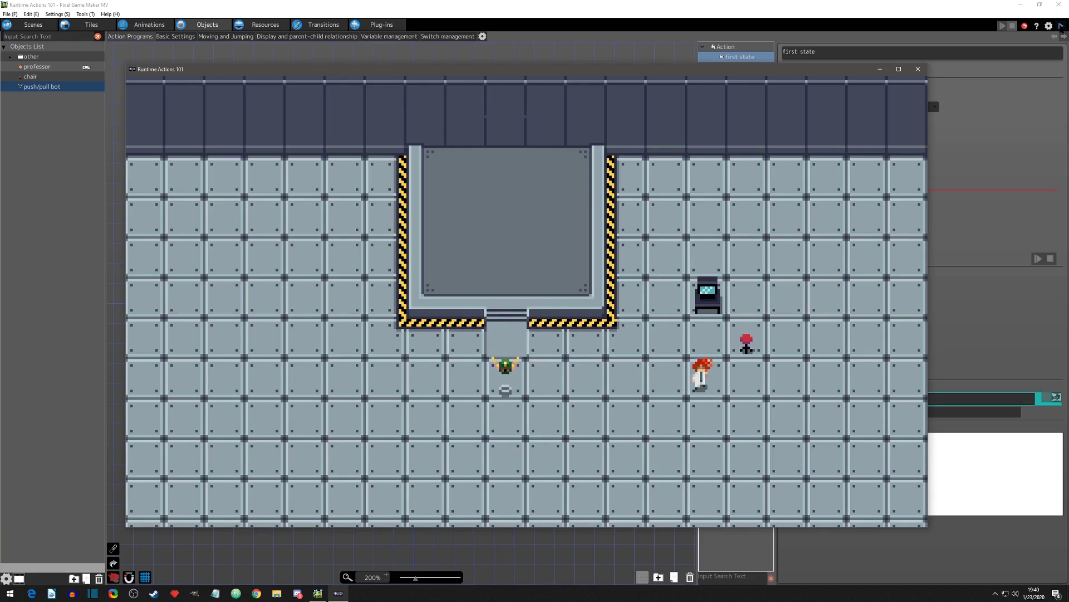
left_click(918, 68)
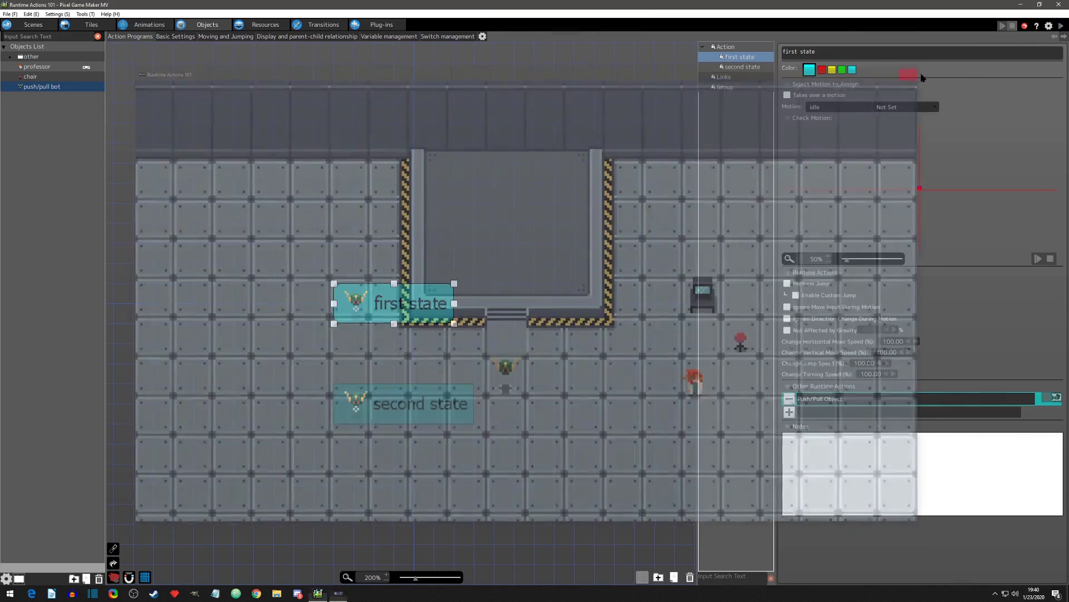
Step: Change the target of the first state's Push/Pull Object action to Objects Locked by This Object and confirm
double_click(826, 398)
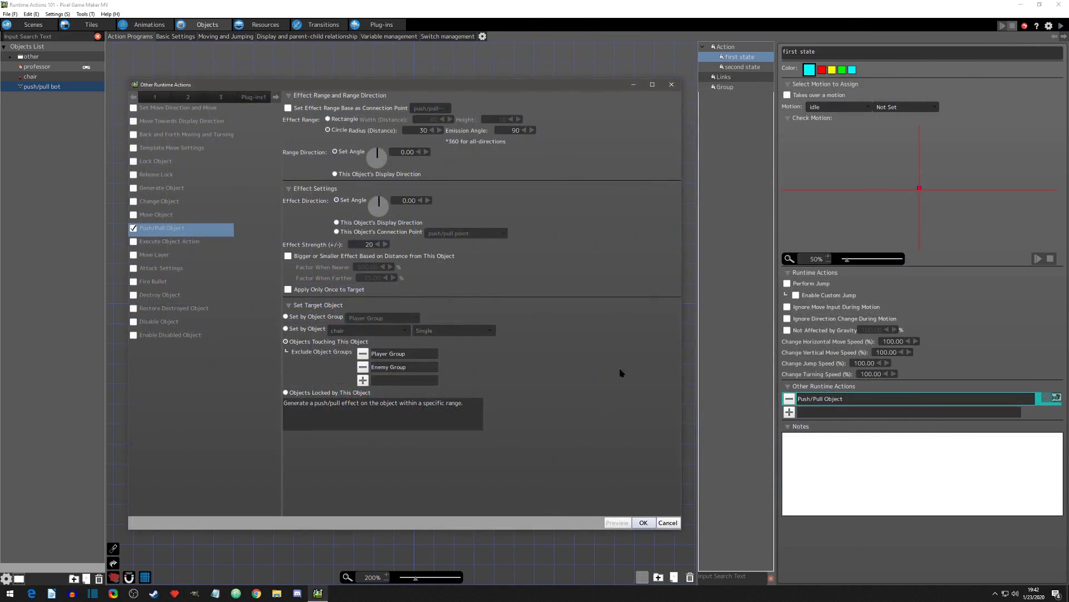
left_click(286, 393)
left_click(644, 523)
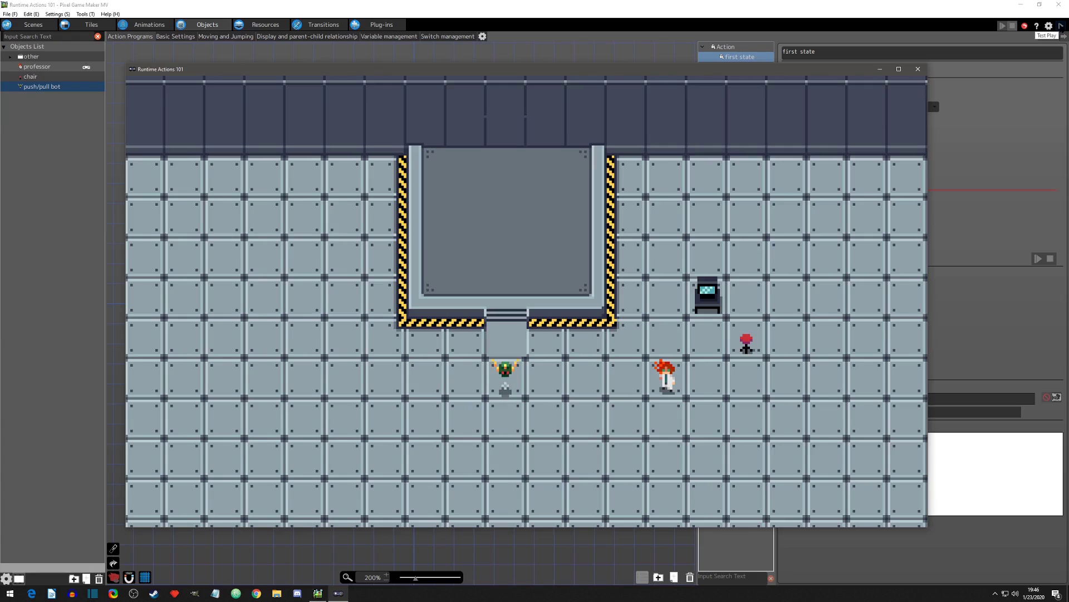
Step: Test play with the professor walking to the bot's left, up to the steps and back to its right, and end the test
key("Up")
key("Left")
key("Down")
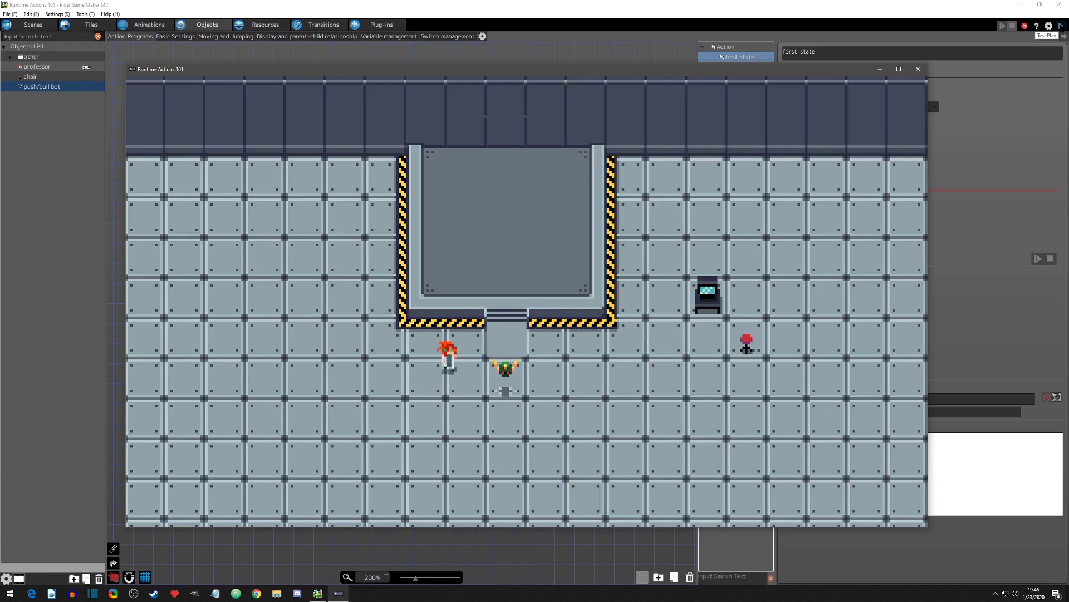
key("Right")
key("Up")
key("Up")
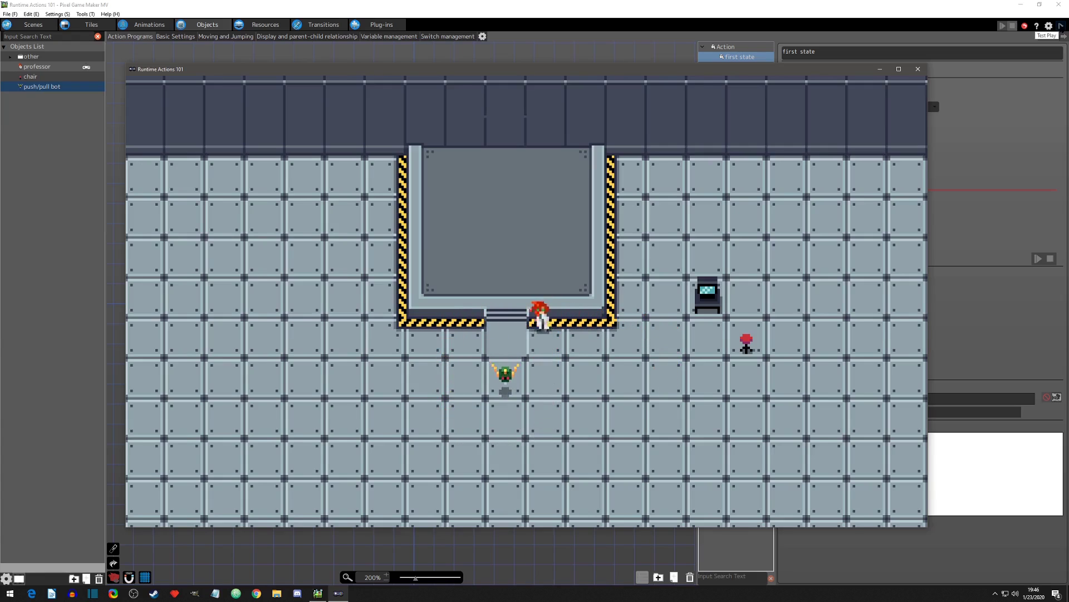
key("Left")
key("Right")
key("Down")
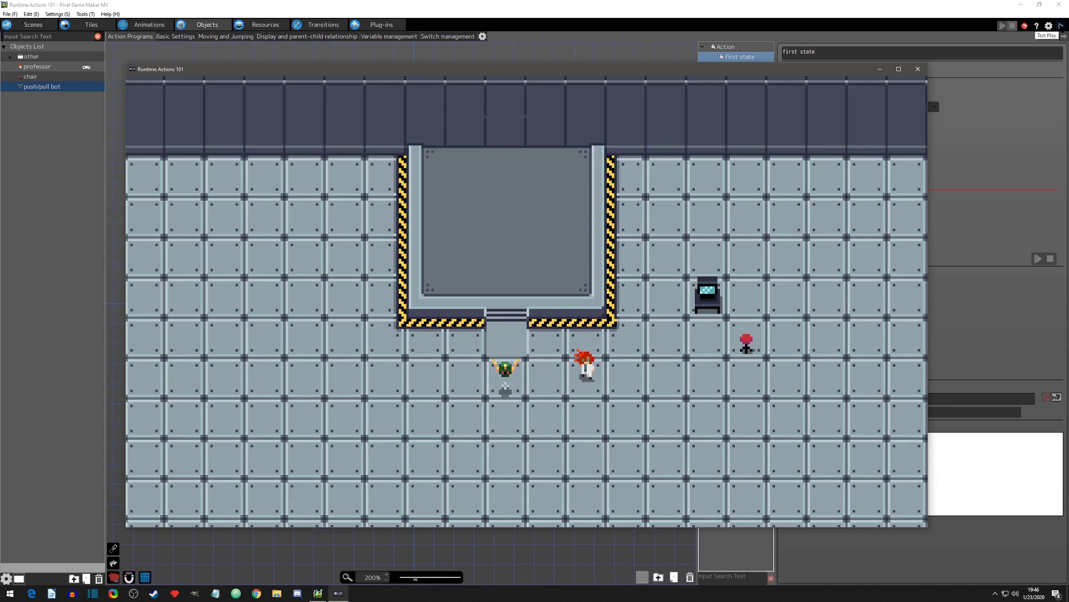
left_click(918, 69)
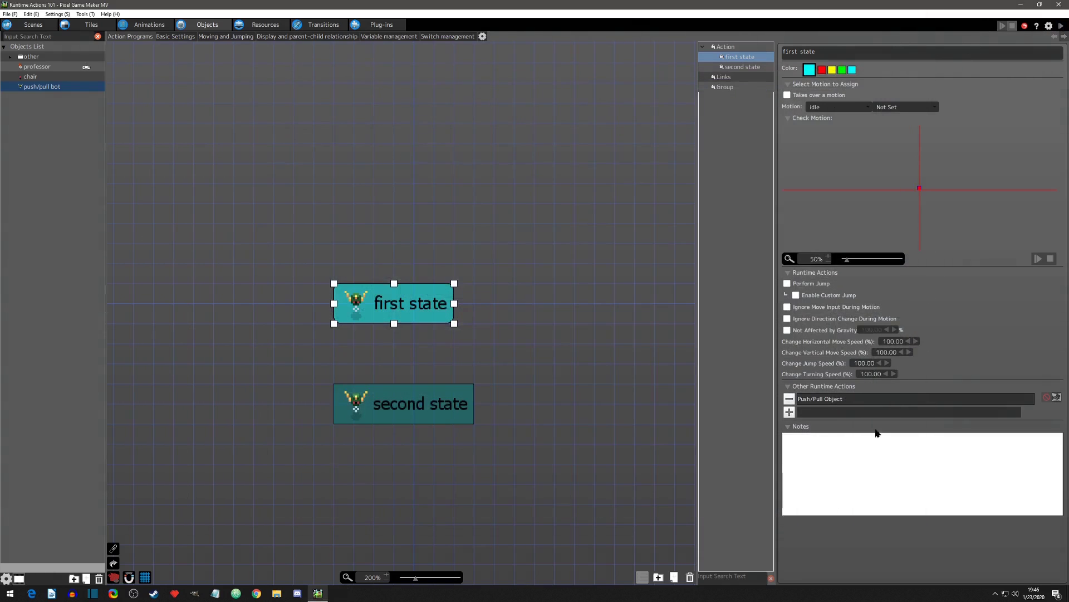
Step: Add a Lock Object action set to Player Group to the first state and move it above Push/Pull Object
left_click(789, 413)
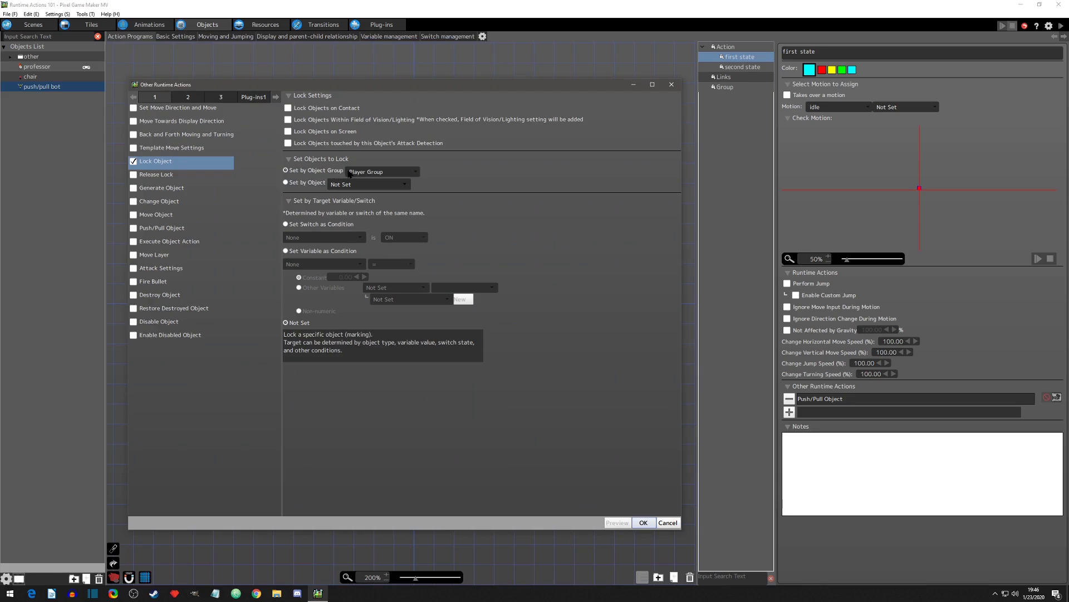
left_click(644, 523)
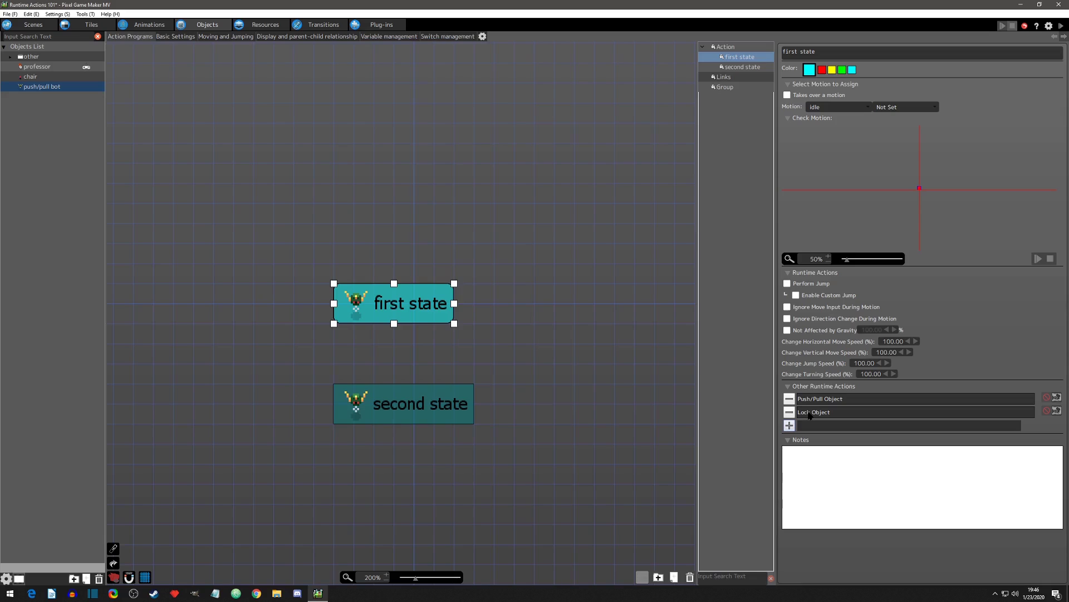
left_click_drag(809, 413, 873, 397)
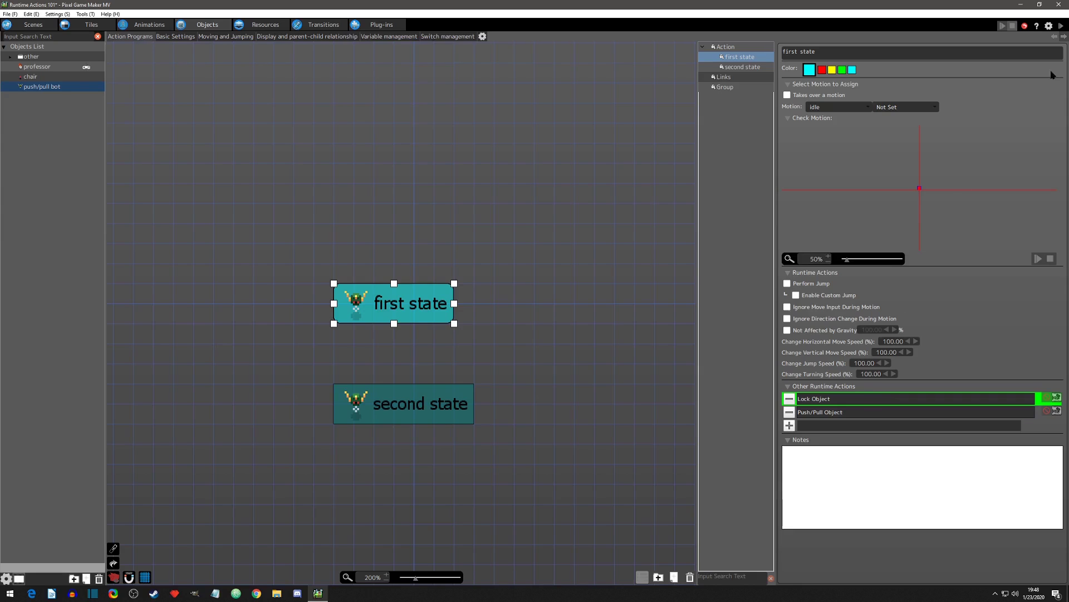
Step: Start a test play and walk the professor left and up toward the platform above the bot
left_click(1061, 26)
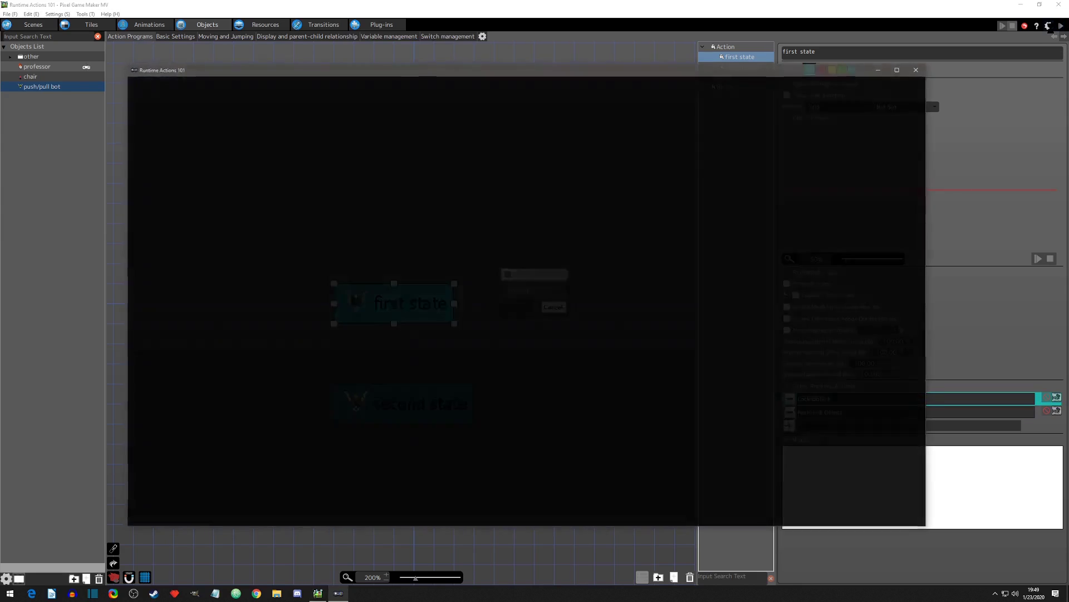
key("Left")
key("Up")
key("Left")
key("Up")
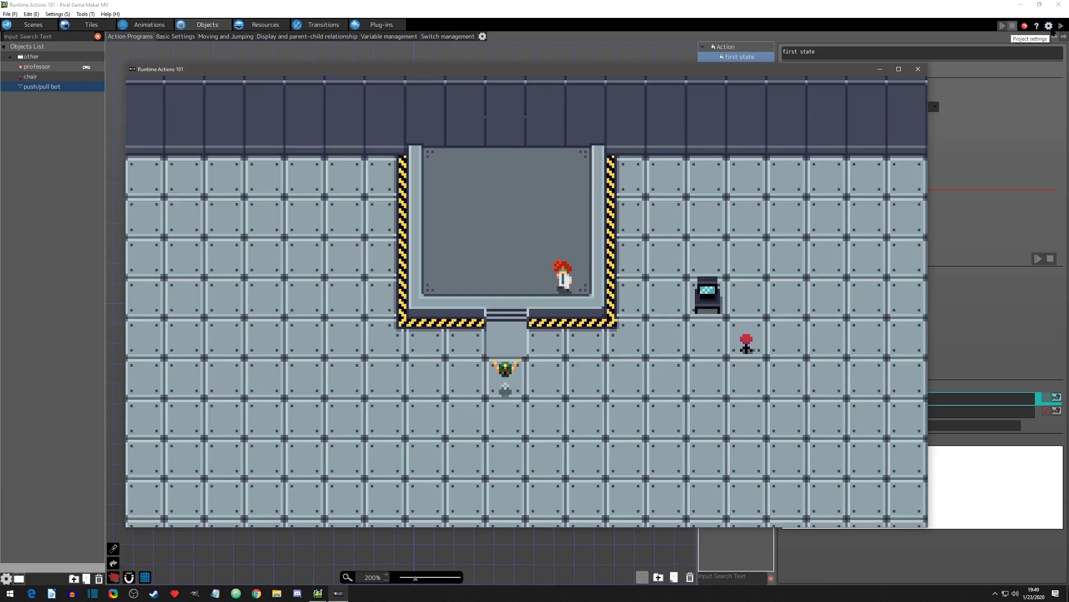
Step: Walk the professor left across the platform and down toward the bot
key("Left")
key("Down")
key("Up")
key("Left")
key("Down")
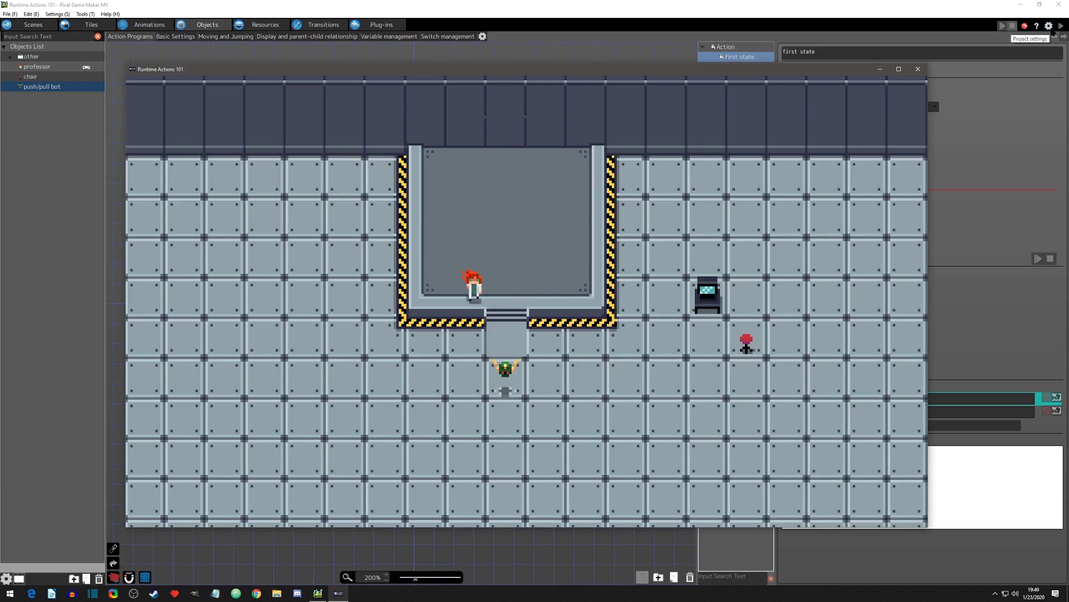
Step: Walk the professor around the bot's left side and back up to the platform's upper middle
key("Up")
key("Left")
key("Down")
Step: Walk the professor off the platform past the computer, push the red chair left toward the bot, and back away
key("Down")
key("Up")
key("Right")
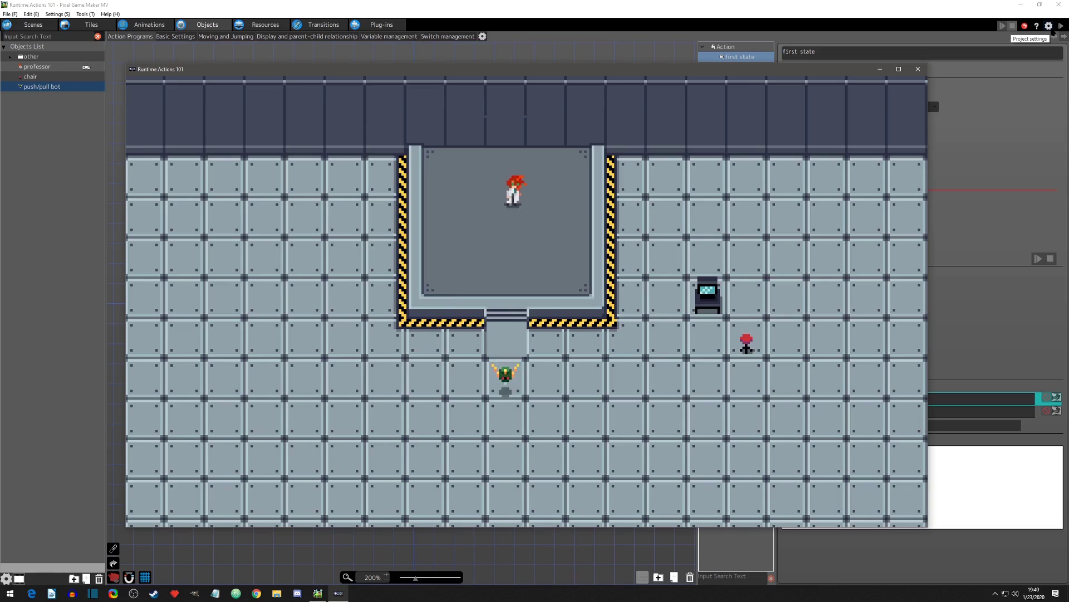
key("Down")
key("Right")
key("Down")
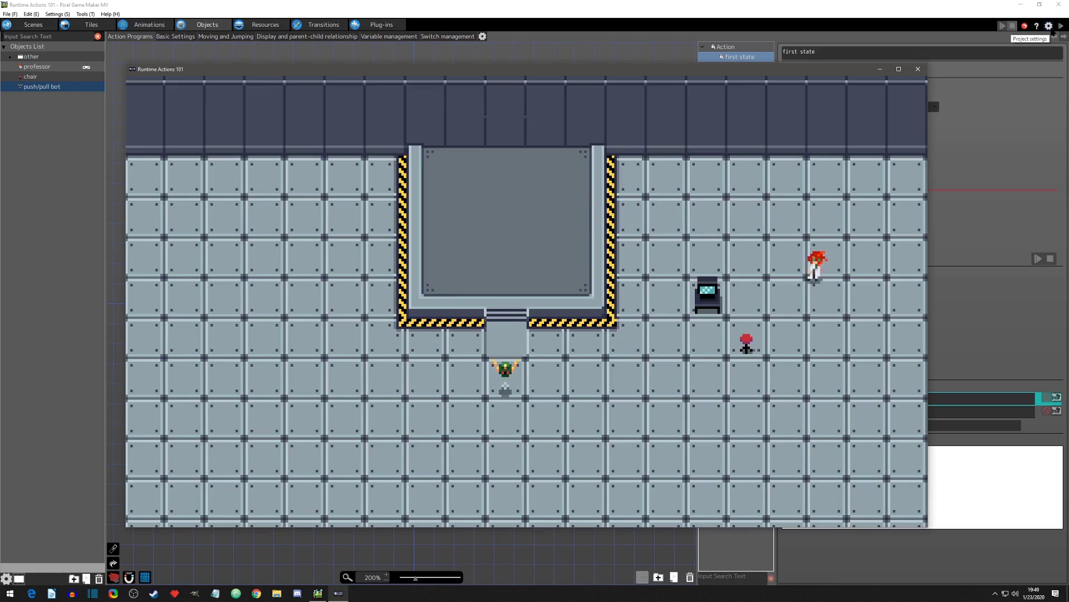
key("Left")
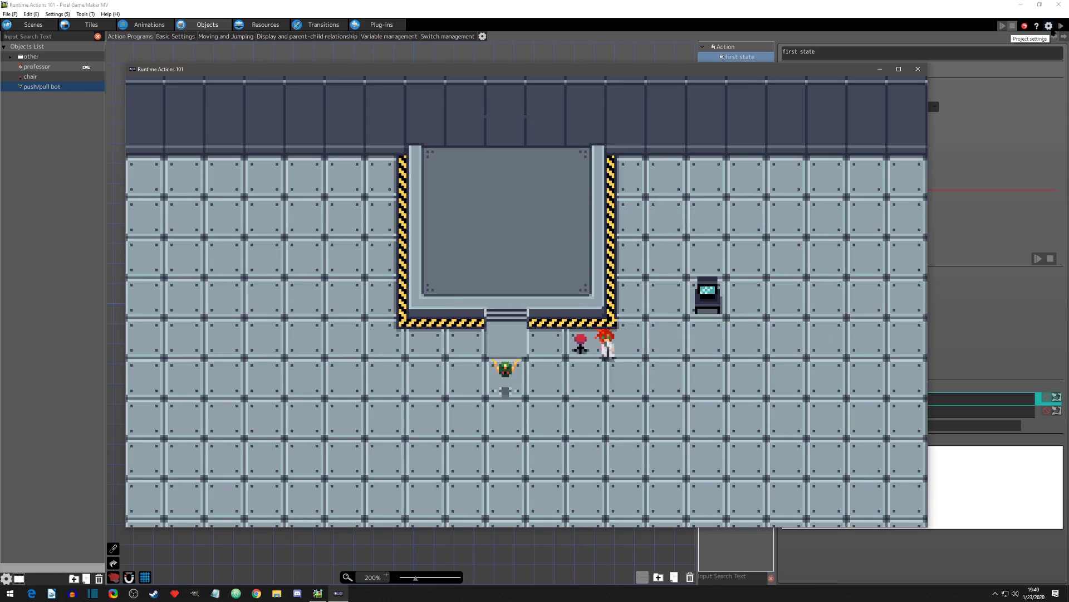
key("Right")
key("Down")
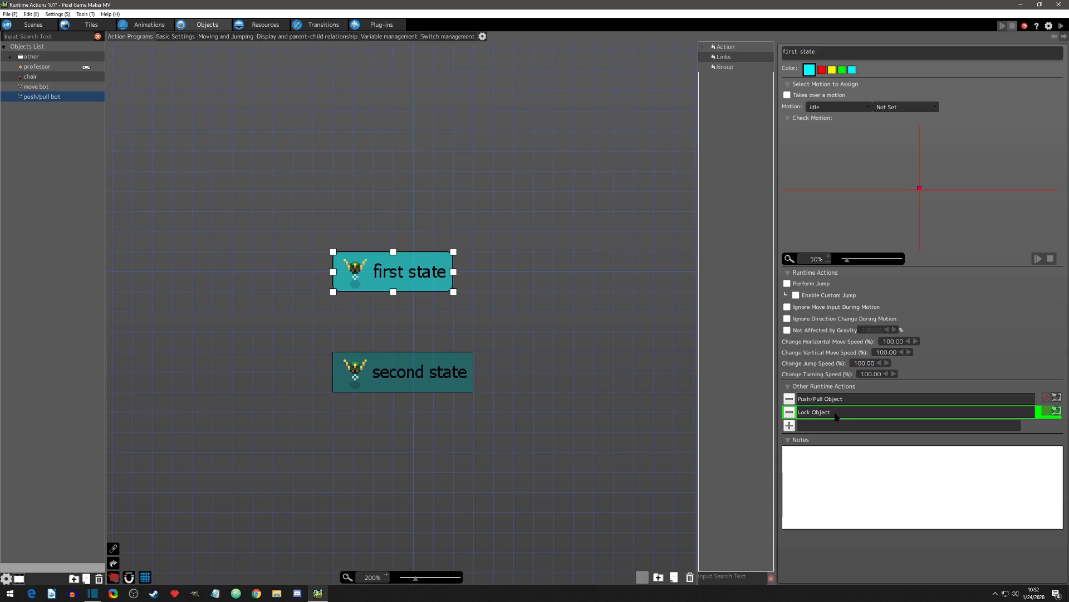
Step: Move the first state's Lock Object action above Push/Pull Object and return it to the place below
left_click_drag(834, 414, 851, 398)
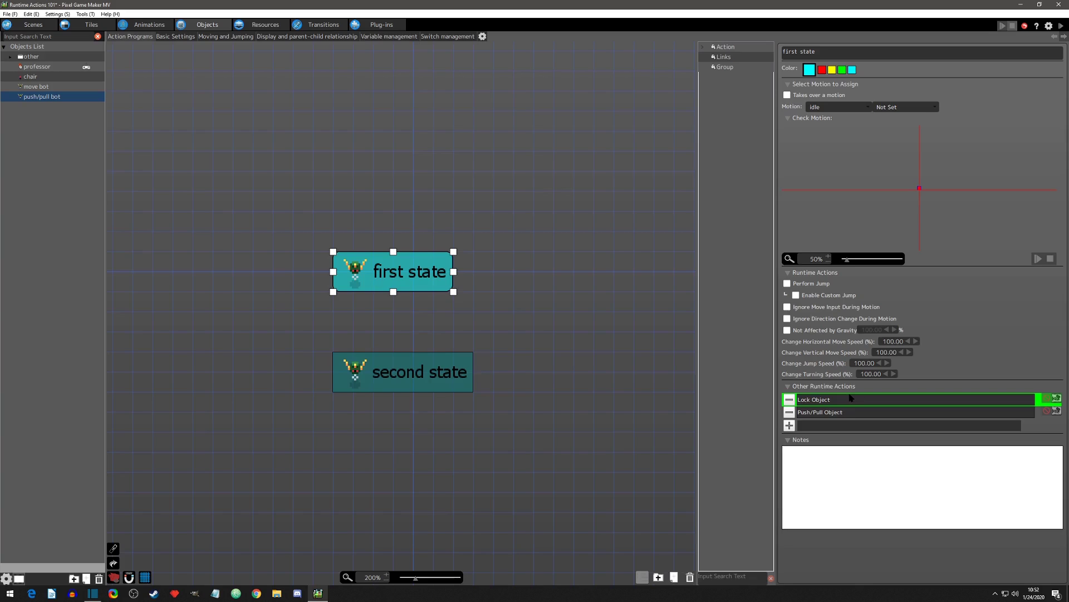
left_click_drag(851, 397, 844, 409)
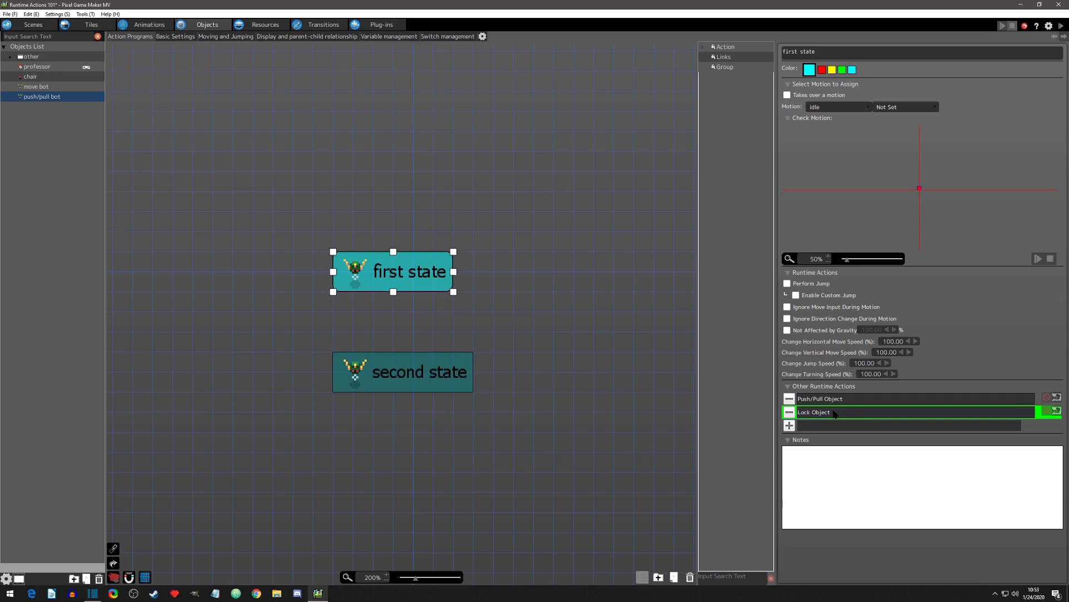
Step: Test play with the professor walking left over the platform and down to the bot's left side, and end the test
left_click(1062, 26)
key("Left")
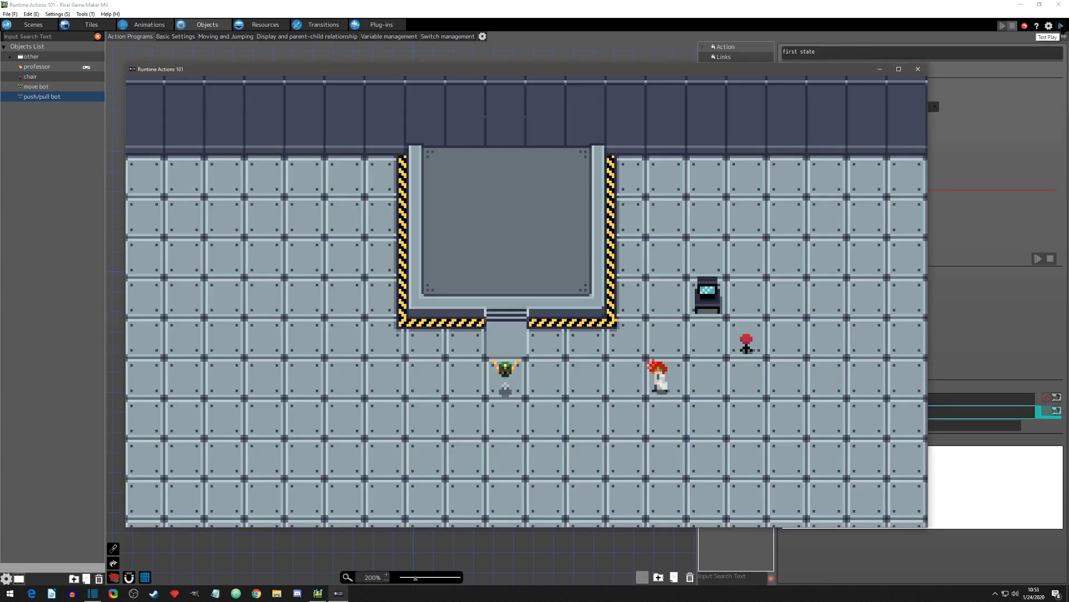
key("Up")
key("Left")
key("Down")
key("Left")
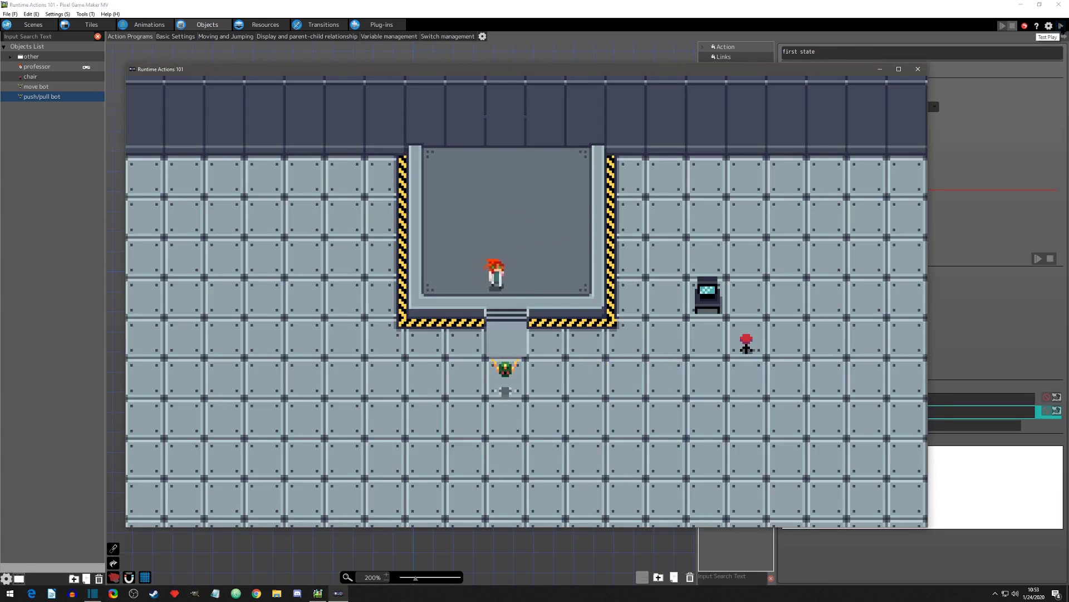
key("Left")
key("Down")
key("Right")
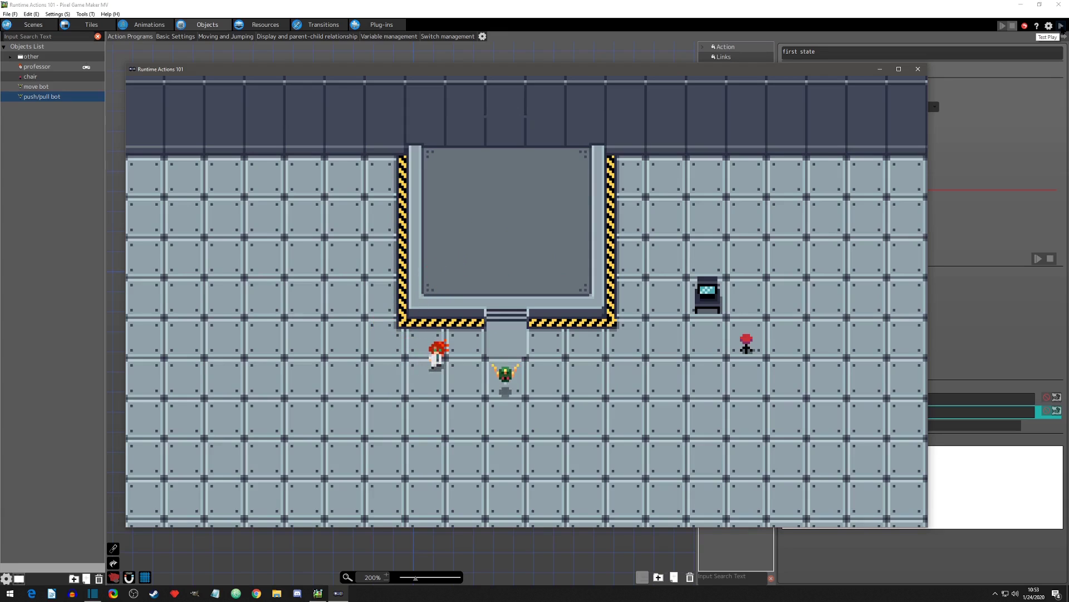
left_click(917, 68)
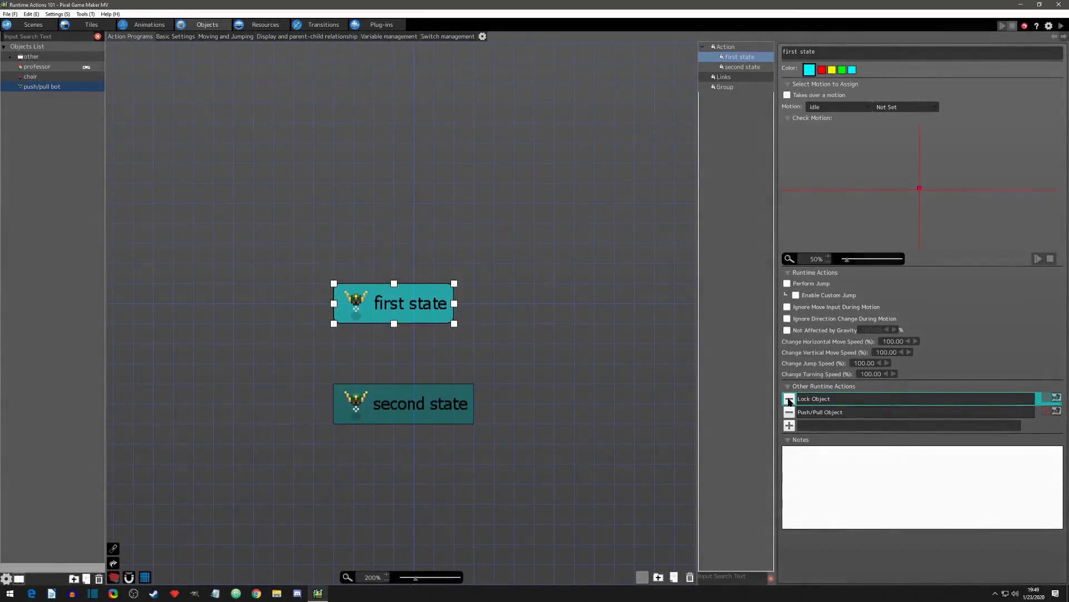
Step: Remove the Lock Object action from the first state and display the placed push/pull bot's settings in the scene
left_click(789, 399)
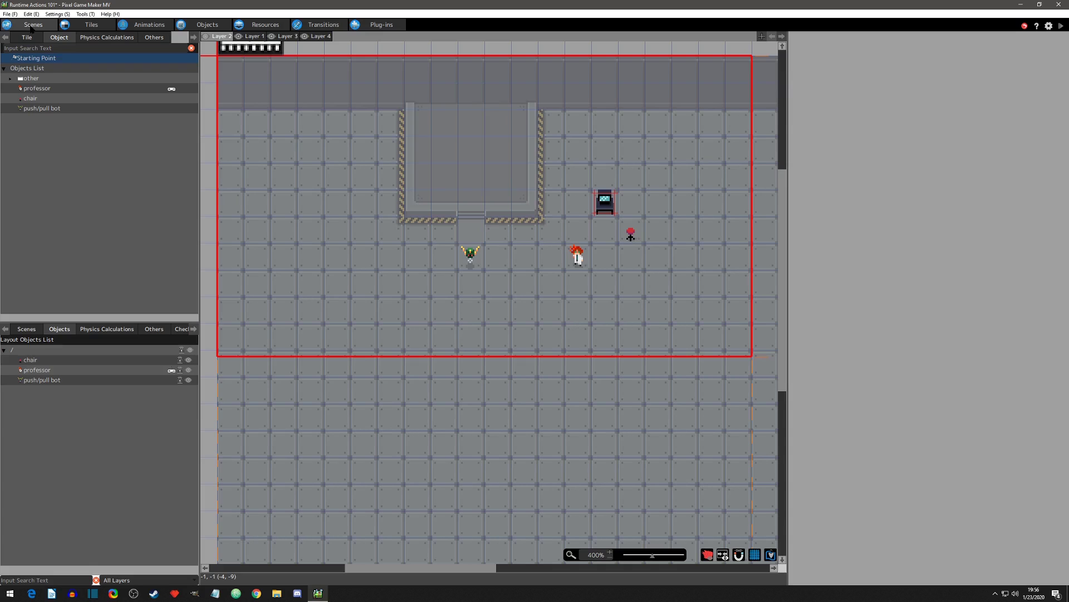
left_click(470, 256)
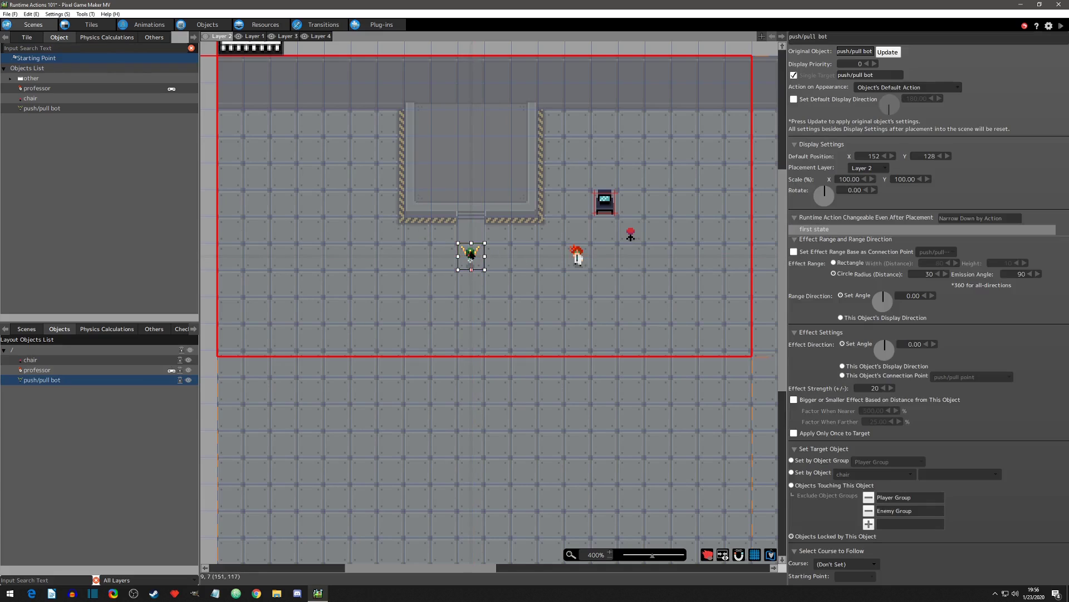
left_click(795, 240)
left_click(794, 240)
Step: Duplicate the placed push/pull bot and position the copy beside the platform's left edge at X 104, Y 64
left_click(480, 258)
key("ctrl+v")
left_click_drag(503, 280, 394, 150)
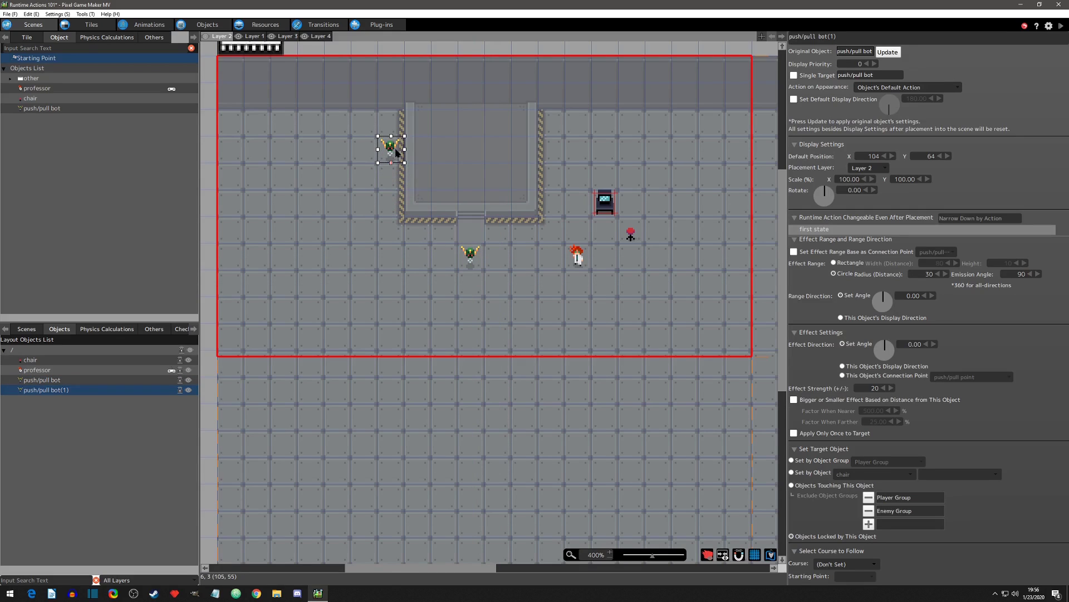
Step: Set the copied bot's range direction and effect direction angles to 90, and target Player Group by object group
double_click(909, 296)
type("90")
key("Return")
left_click(911, 342)
type("90")
key("Return")
left_click(792, 460)
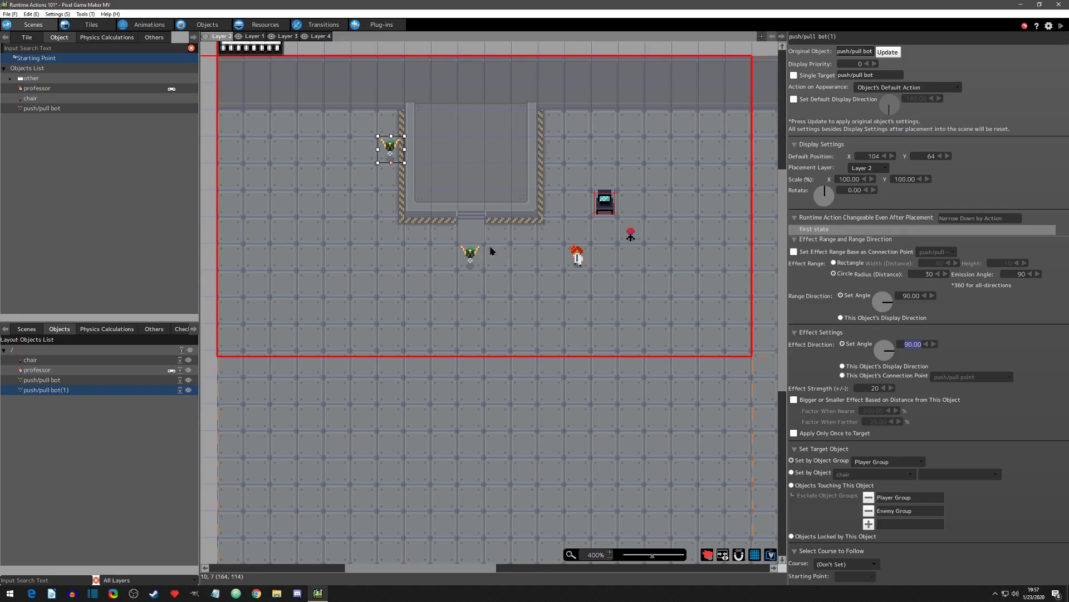
Step: Set the original bot's target to the chair object, and place the chair at its right and a copy at X 120, Y 128
left_click(471, 255)
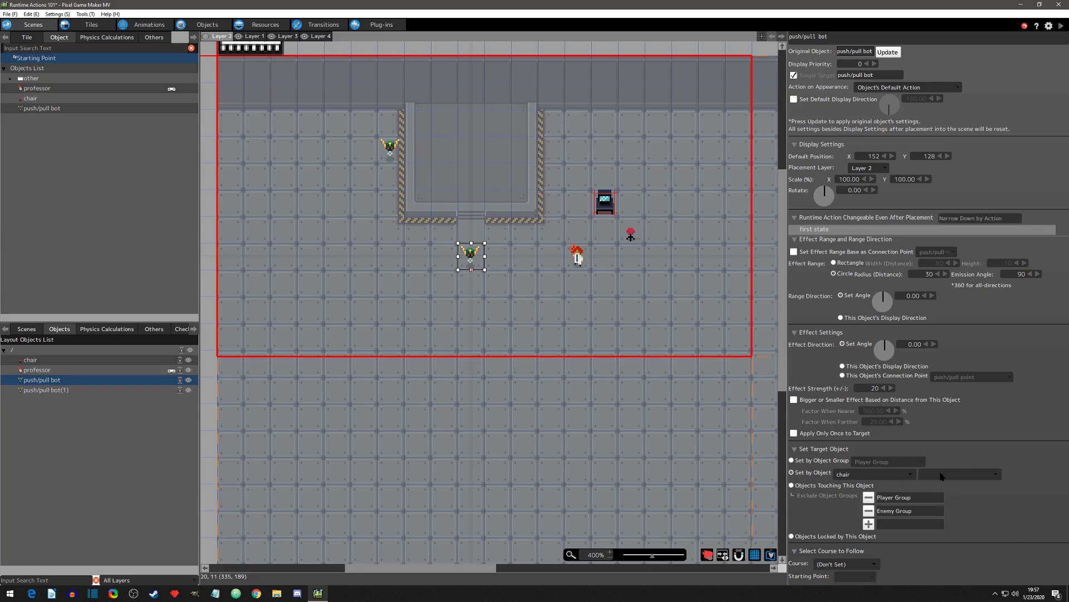
left_click_drag(630, 235, 418, 259)
key("ctrl+v")
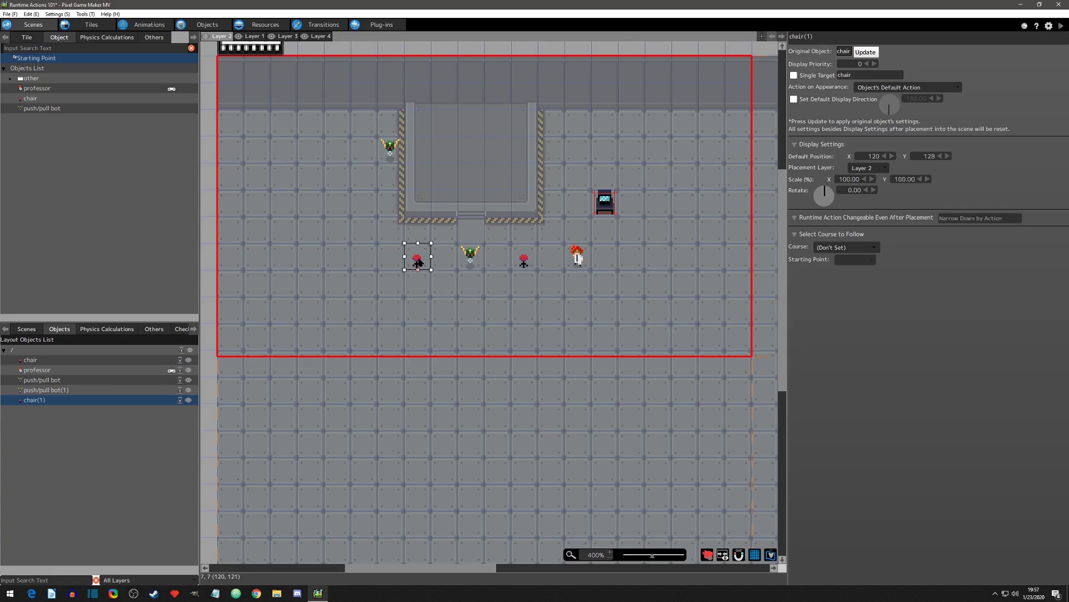
Step: Switch which chair the original bot targets to chair(1), to All, and finally to Single
left_click(471, 257)
left_click(949, 474)
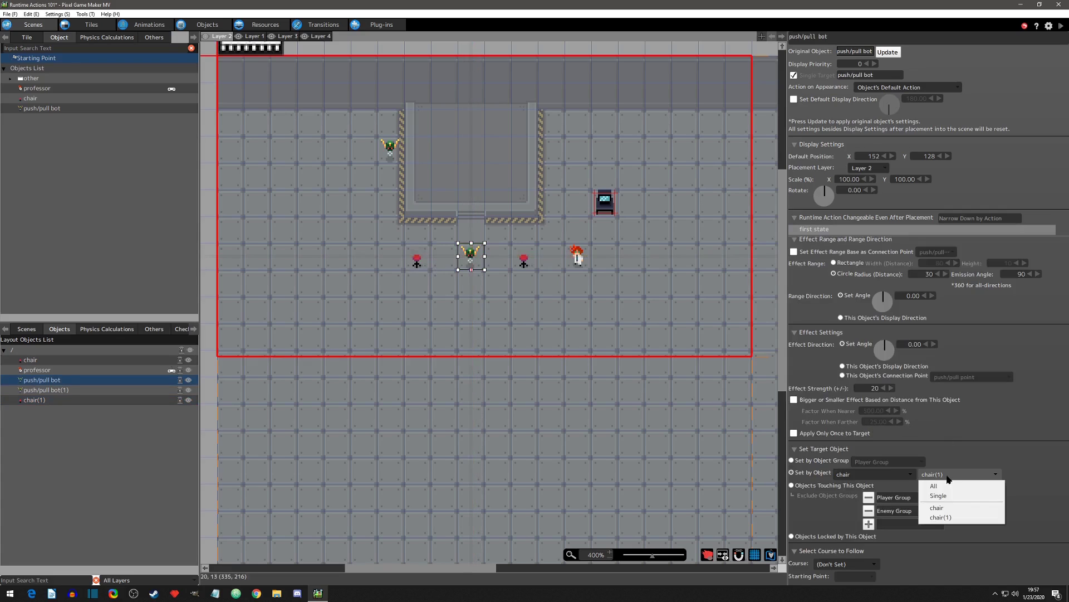
left_click(948, 518)
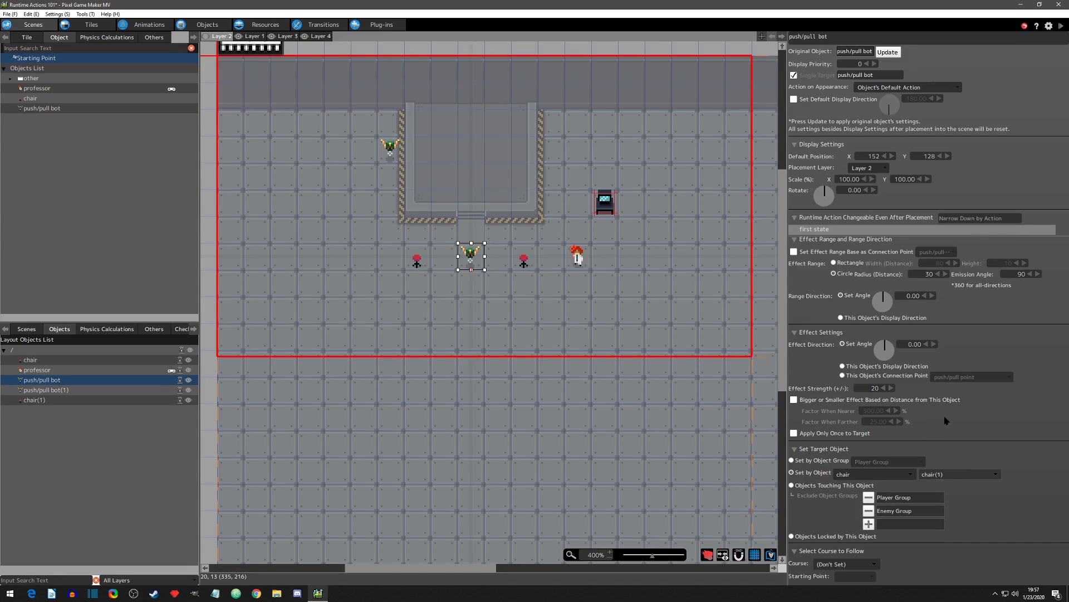
left_click(942, 476)
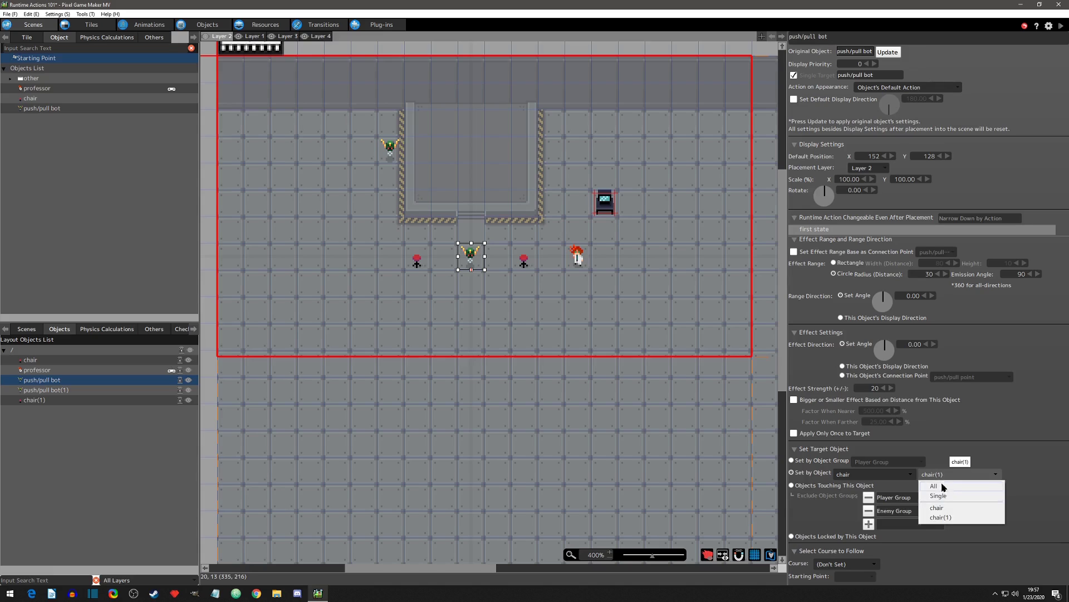
left_click(939, 489)
left_click(941, 476)
left_click(939, 496)
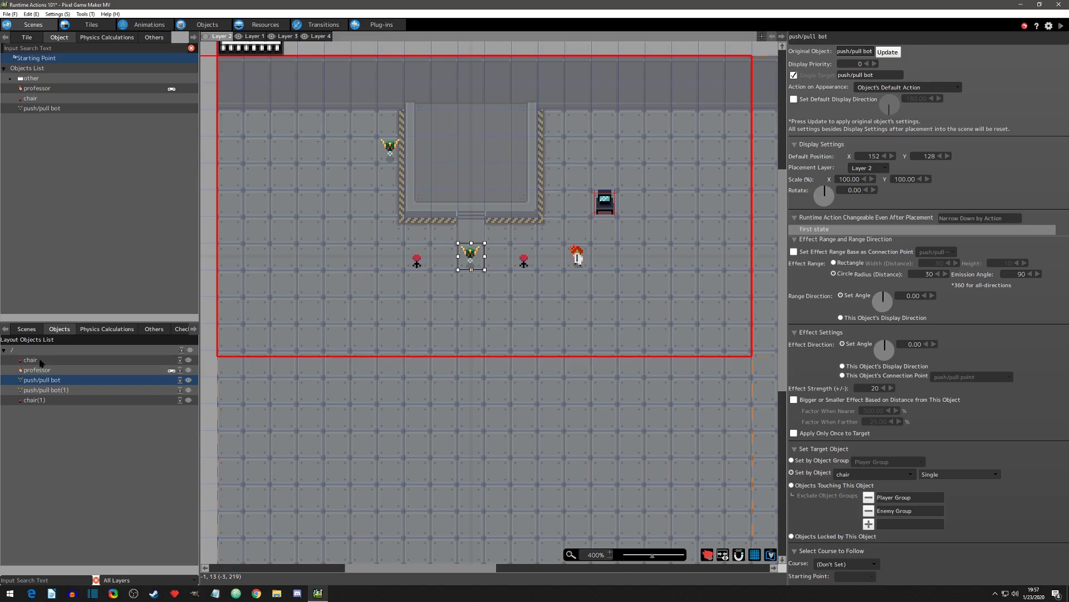
Step: Set the original push/pull bot's target to chair(1) and start a test play of the scene
left_click(964, 474)
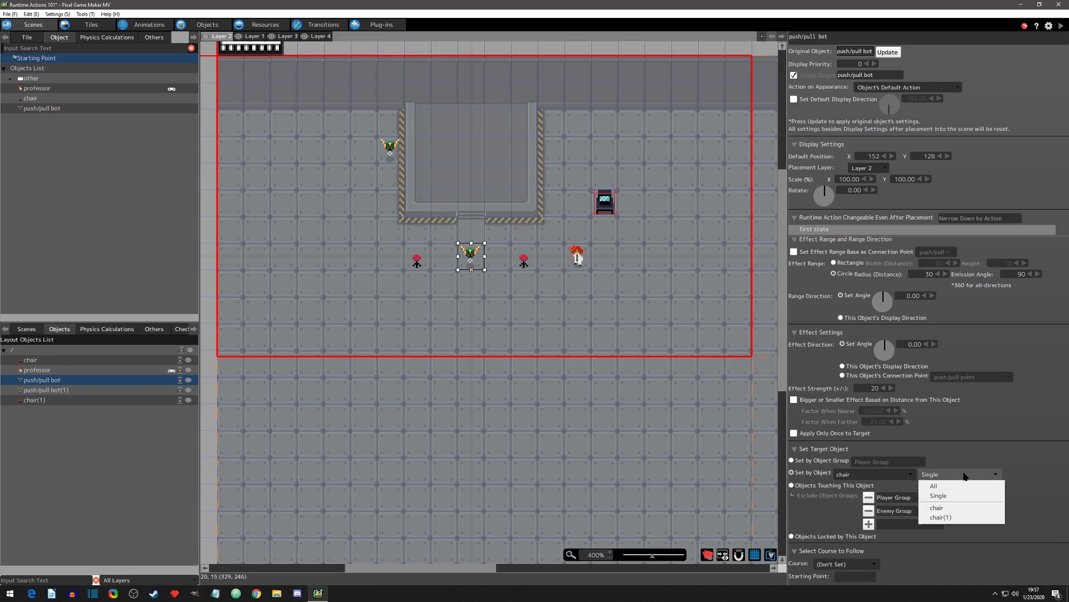
left_click(947, 517)
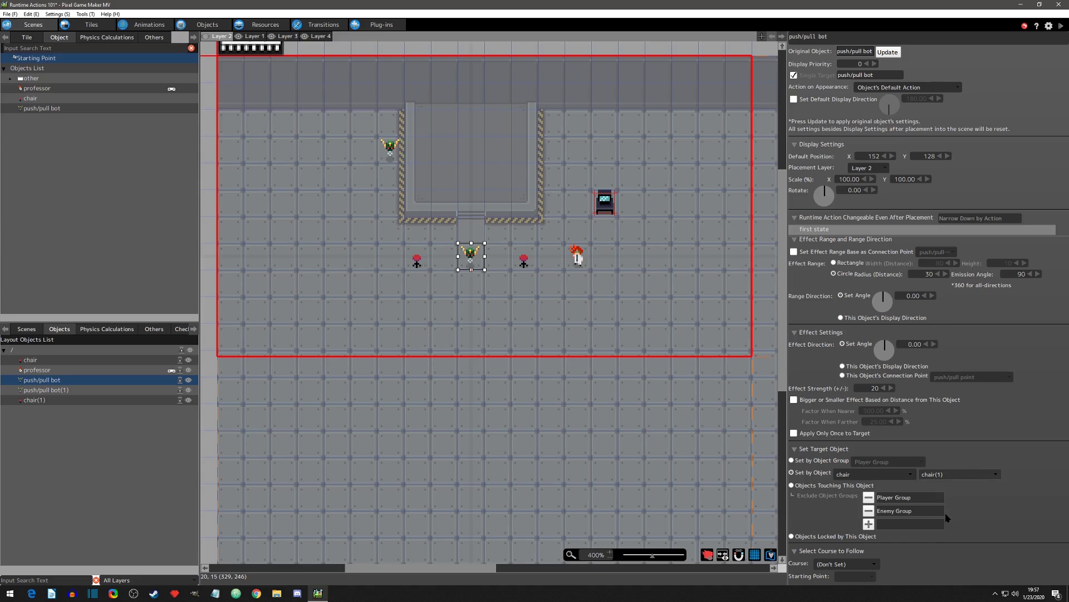
left_click(1061, 26)
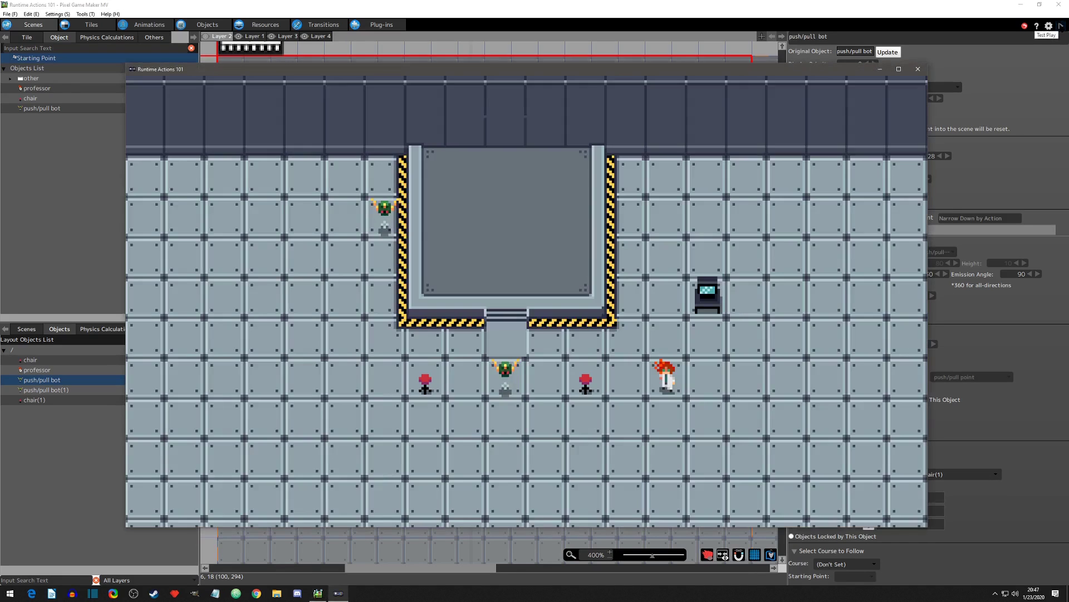
Step: Walk the professor onto the platform and back and forth in front of the copied bot to test its effect on the player
key("Up")
key("Left")
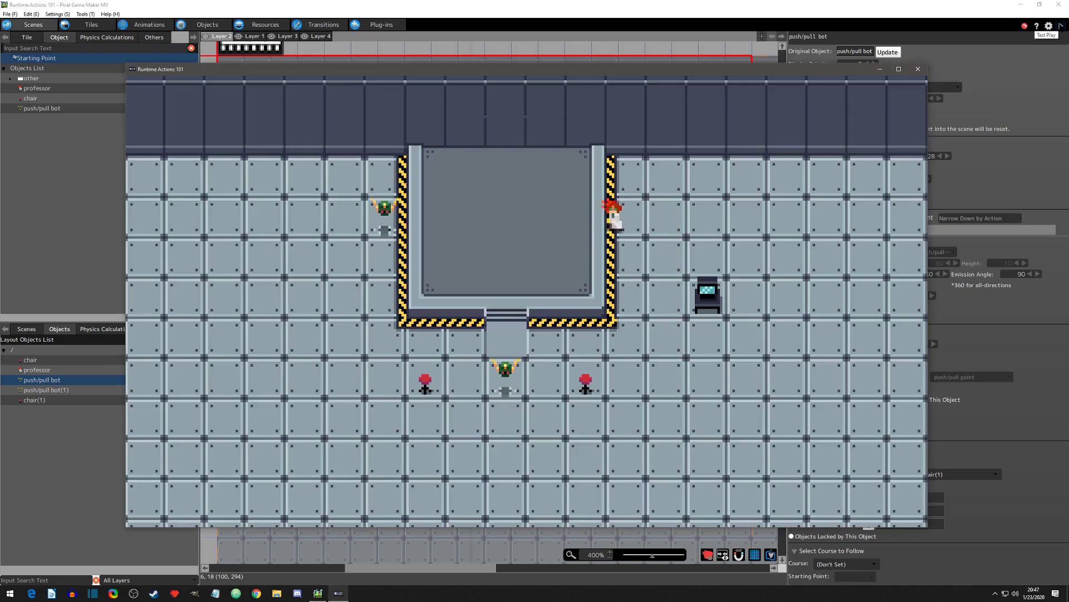
key("Right")
key("Left")
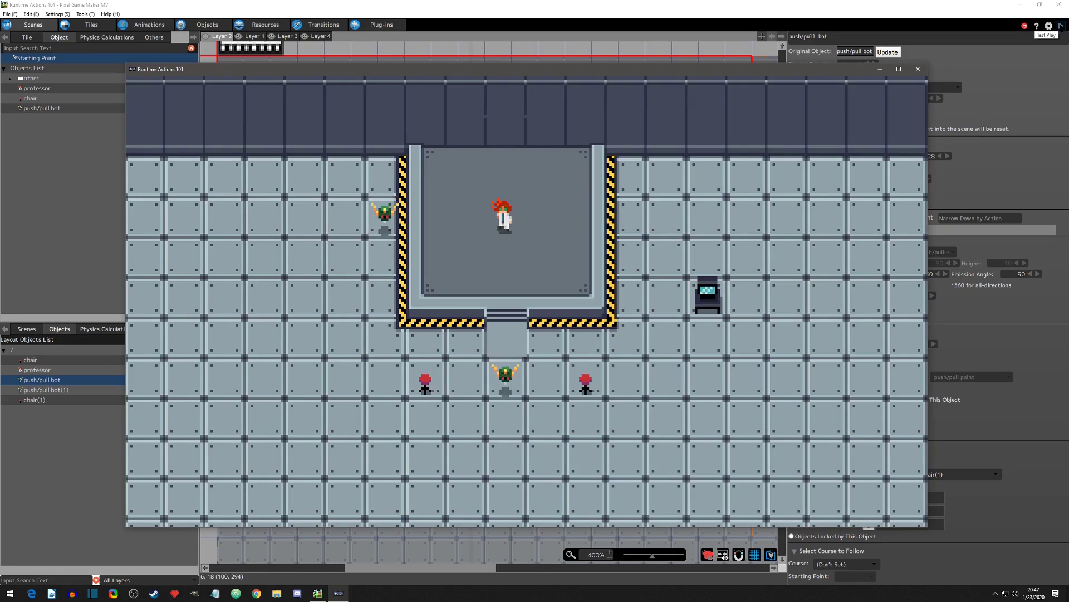
key("Right")
key("Left")
key("Right")
key("Left")
key("Right")
key("Right")
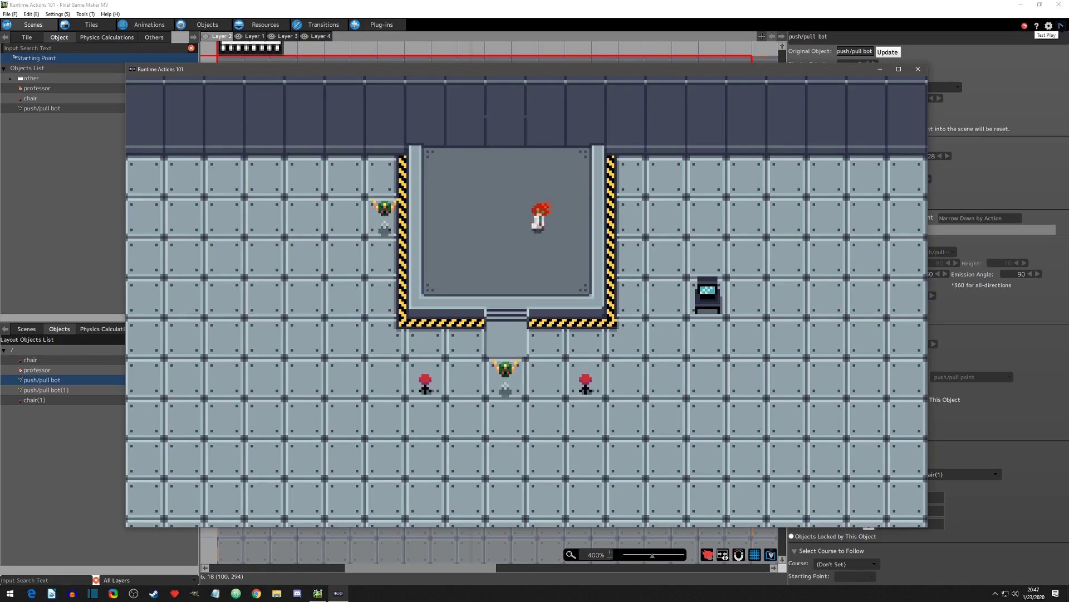
Step: Walk the professor down off the platform and push the two chairs toward the original bot from either side
key("Down")
key("Down")
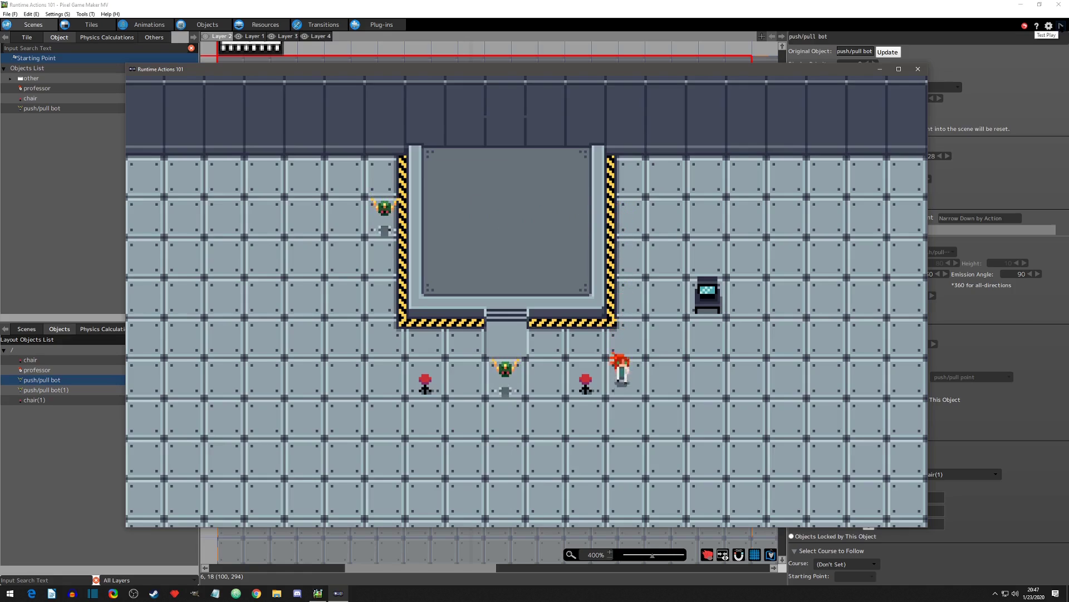
key("Left")
key("Down")
key("Left")
key("Left")
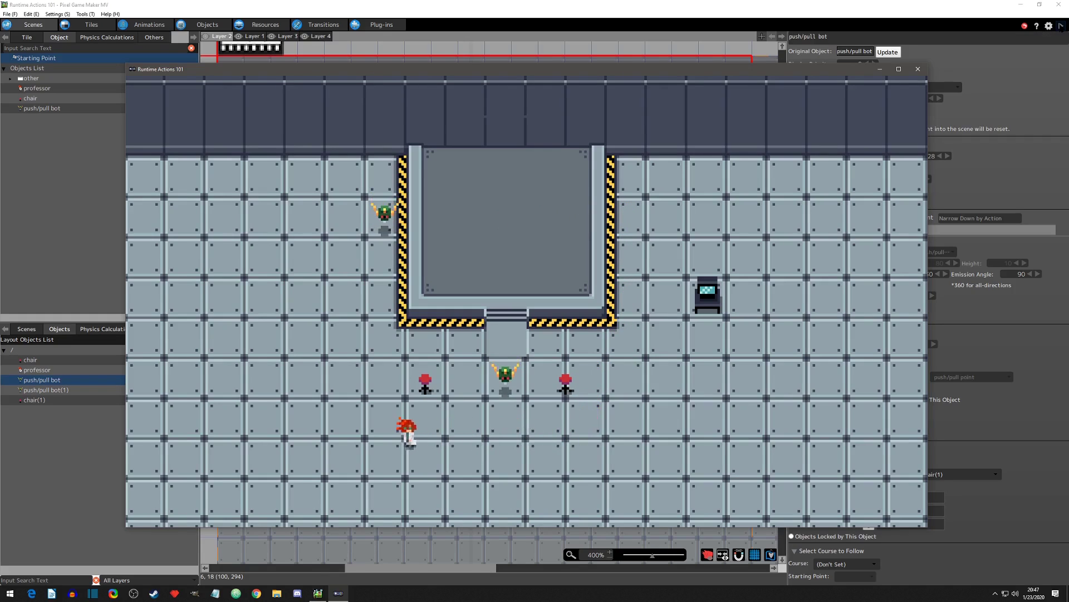
key("Up")
key("Right")
key("Down")
key("Right")
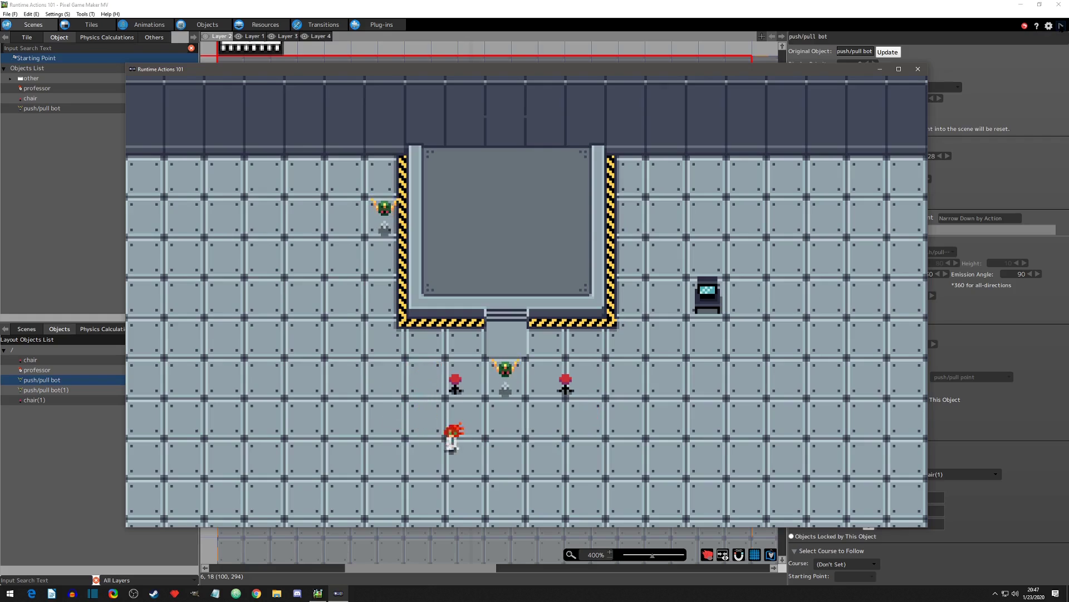
Step: Push the chair right of the original bot up to the platform edge and over onto the steps above the bot
key("Up")
key("Right")
key("Up")
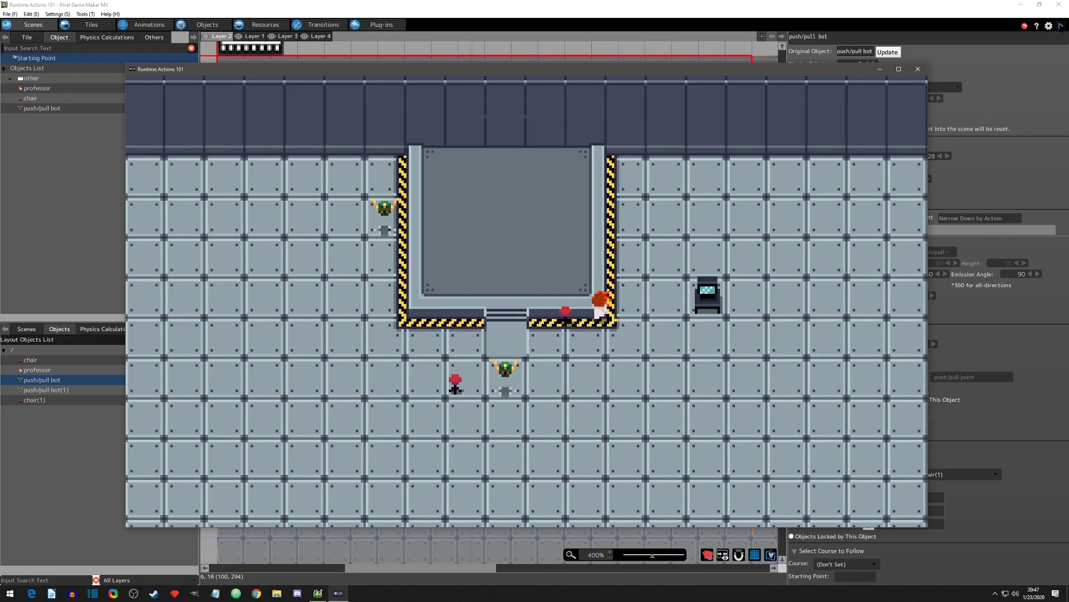
key("Left")
key("Right")
key("Down")
key("Down")
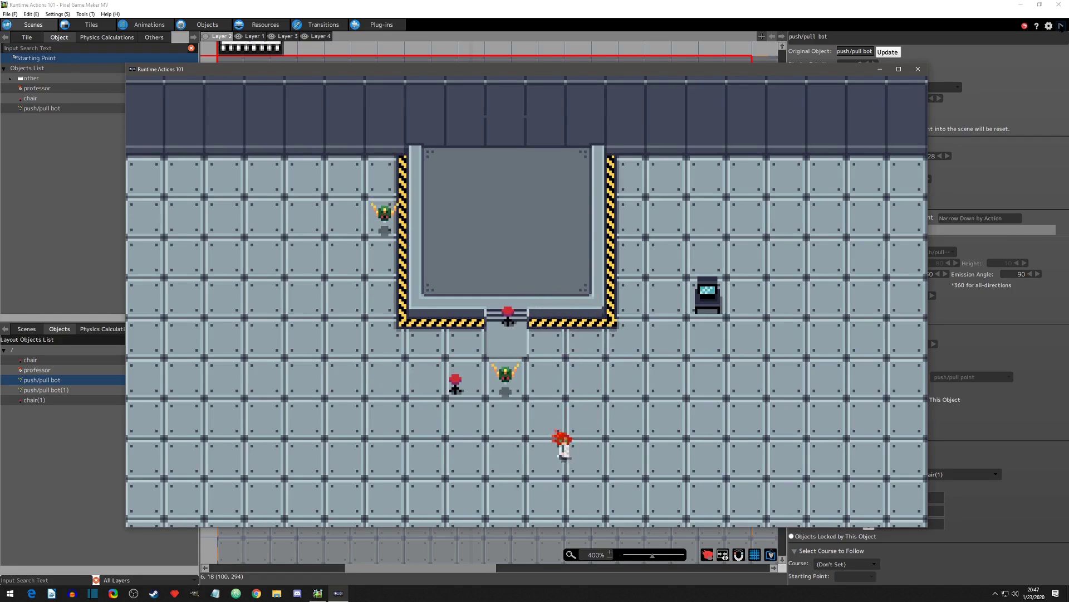
Step: Push the chair left of the original bot up onto the platform, and walk the professor across the platform and back down
key("Left")
key("Up")
key("Up")
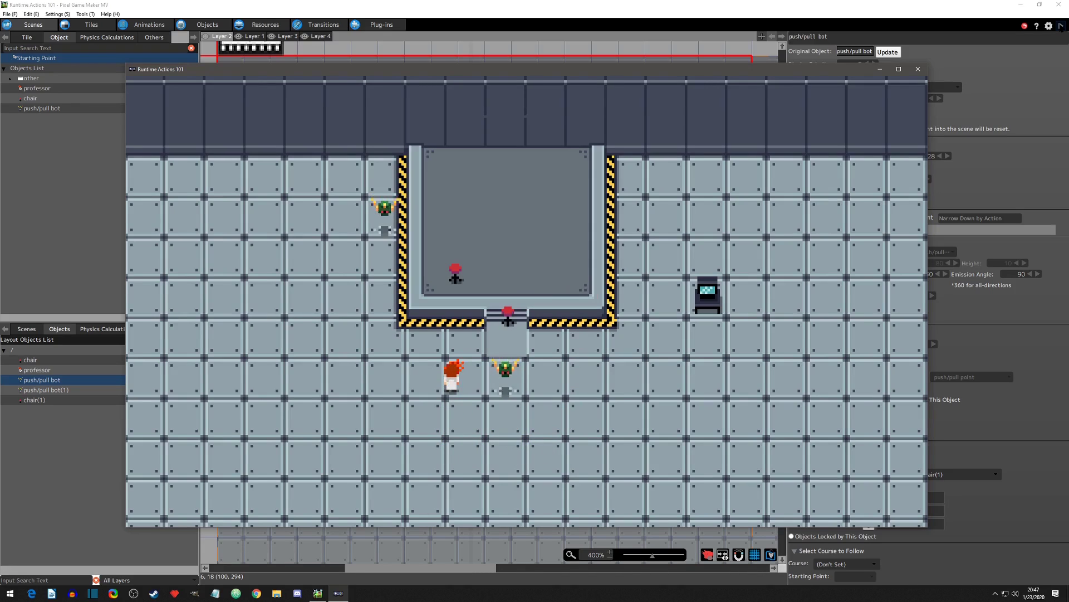
key("Up")
key("Right")
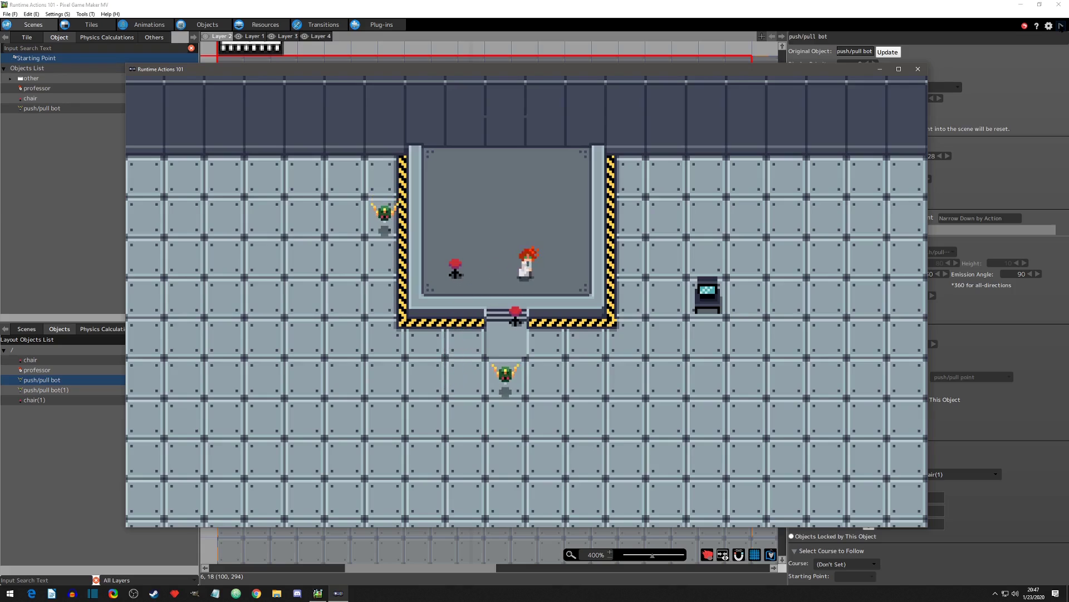
key("Down")
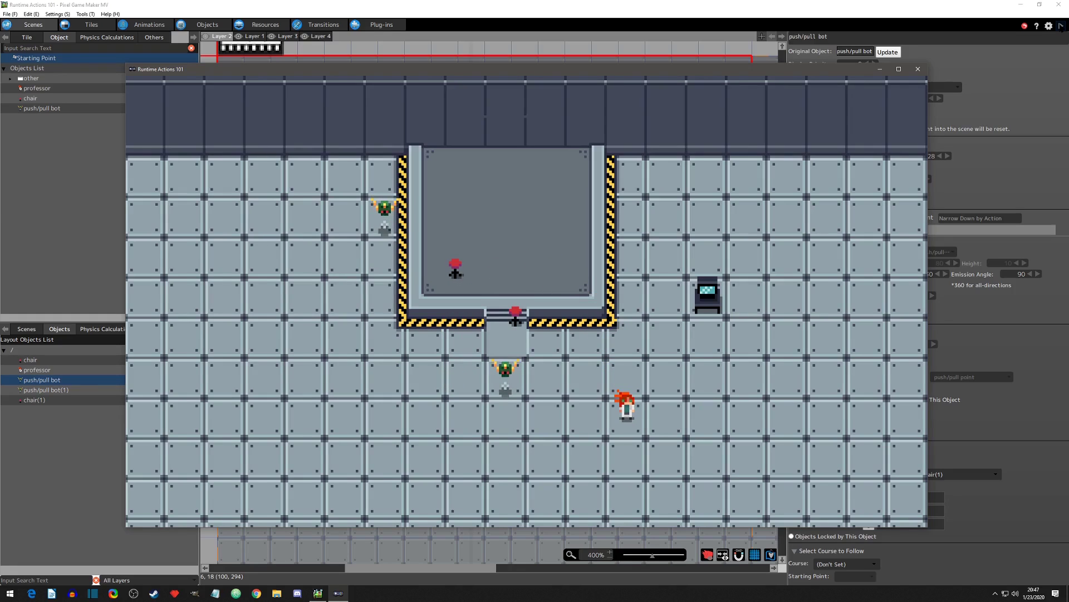